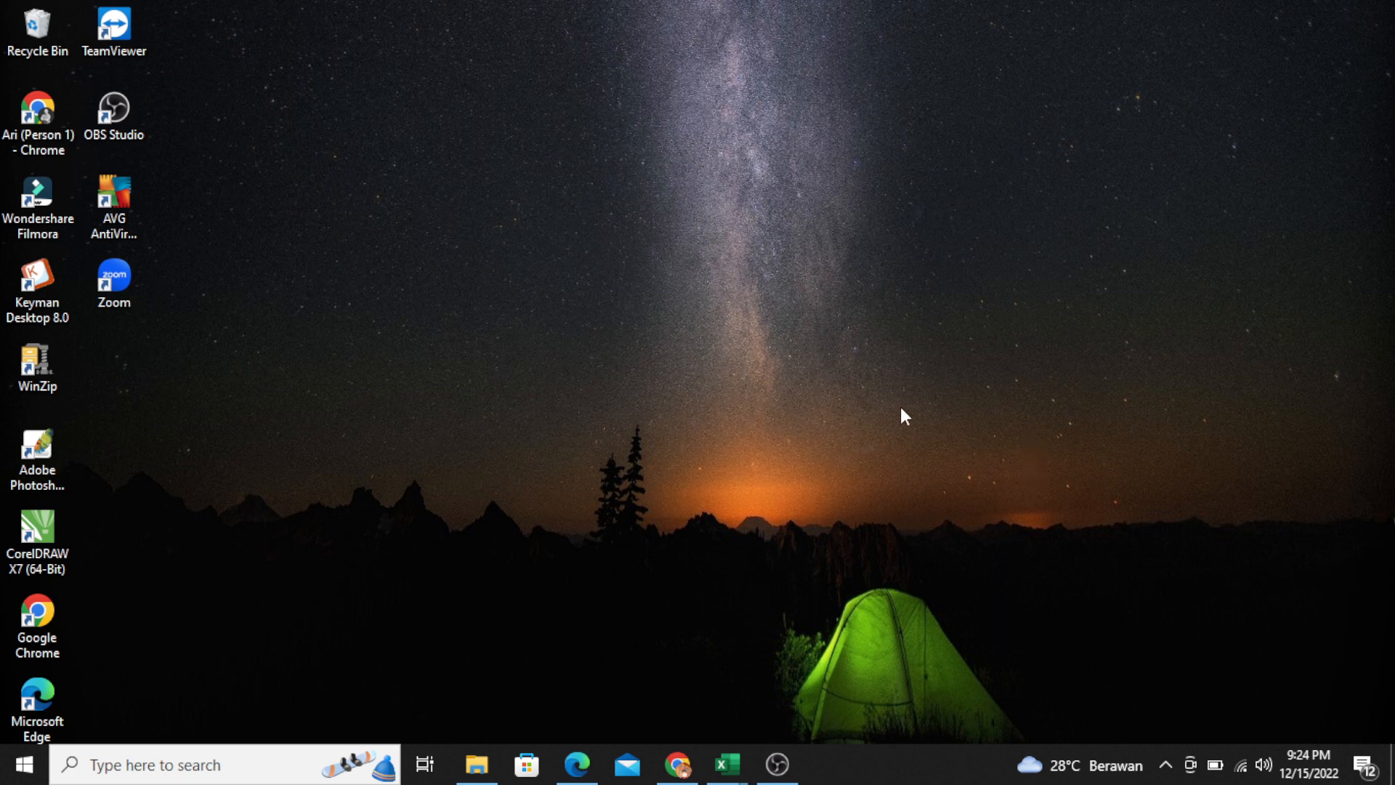
Switch to Edge and read point 2 of the Surat Masuk PDF letter on the SKP documents required, then put it away.
left_click(577, 763)
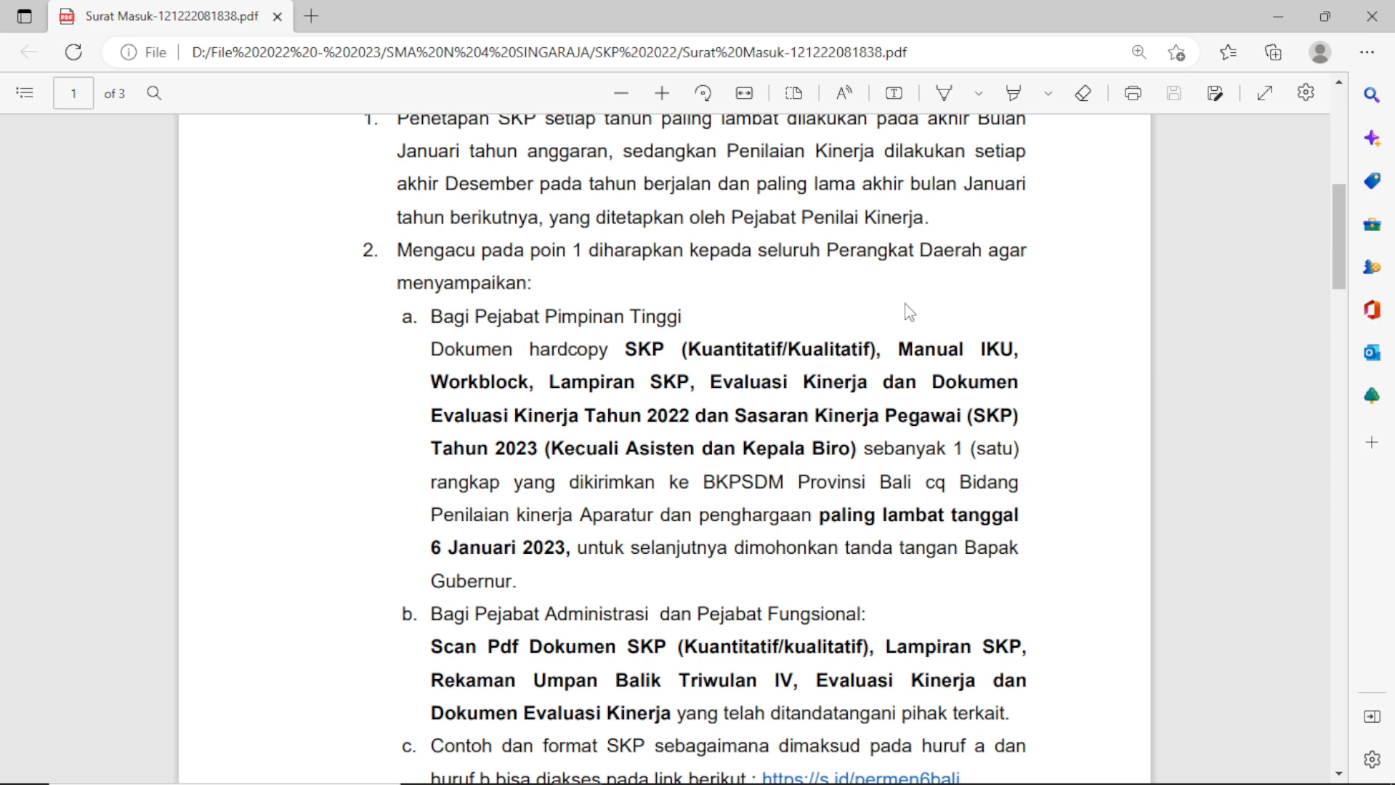
scroll(692, 284, "down", 2)
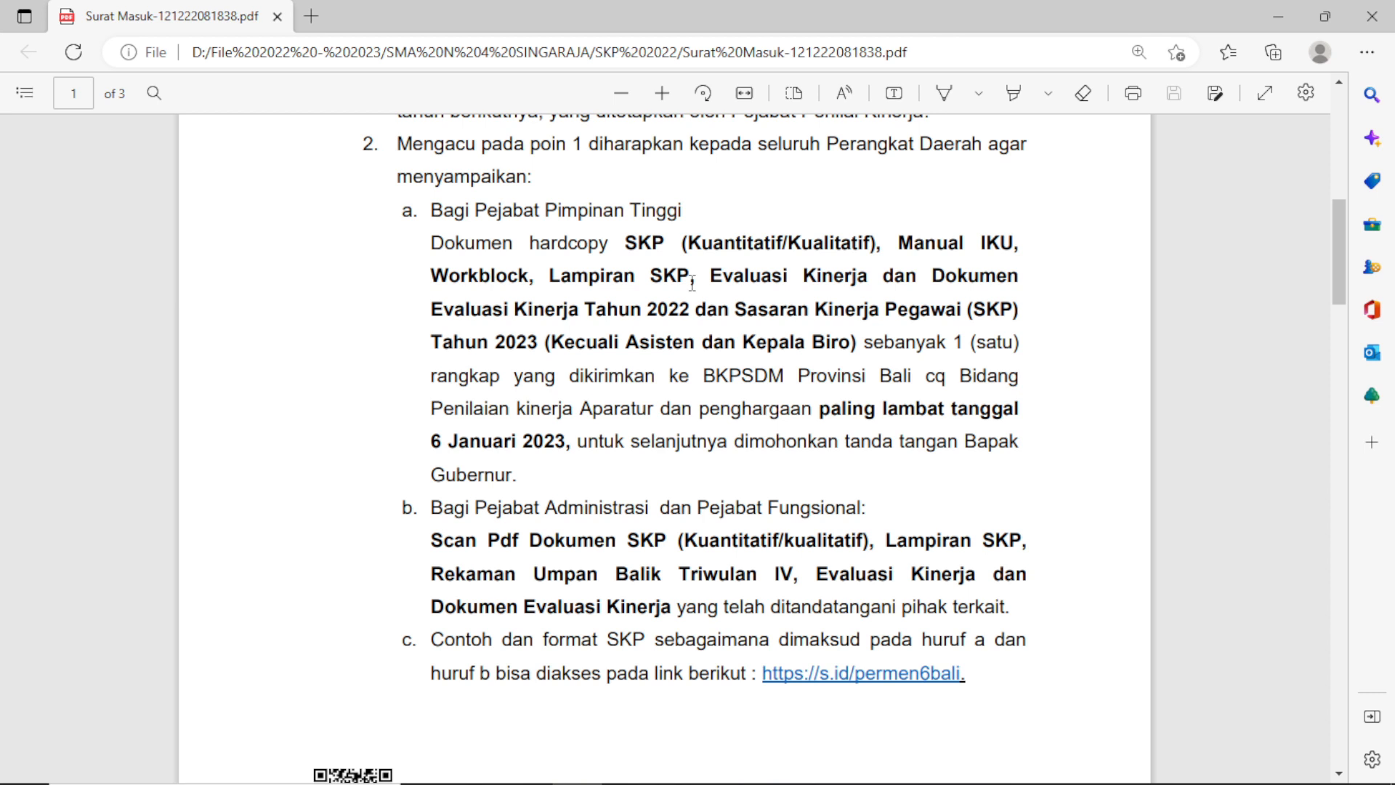
scroll(531, 416, "down", 3)
scroll(531, 417, "up", 1)
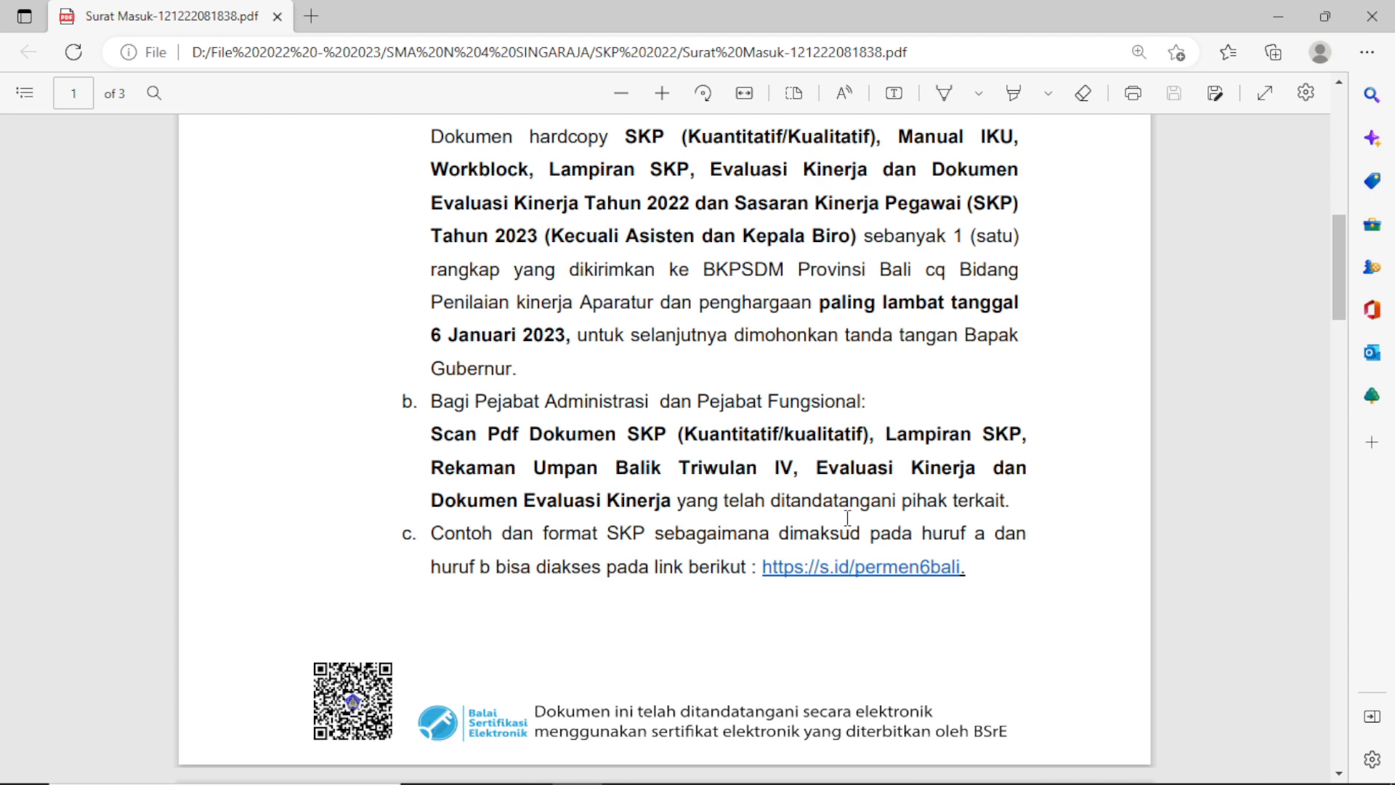
scroll(847, 517, "up", 1)
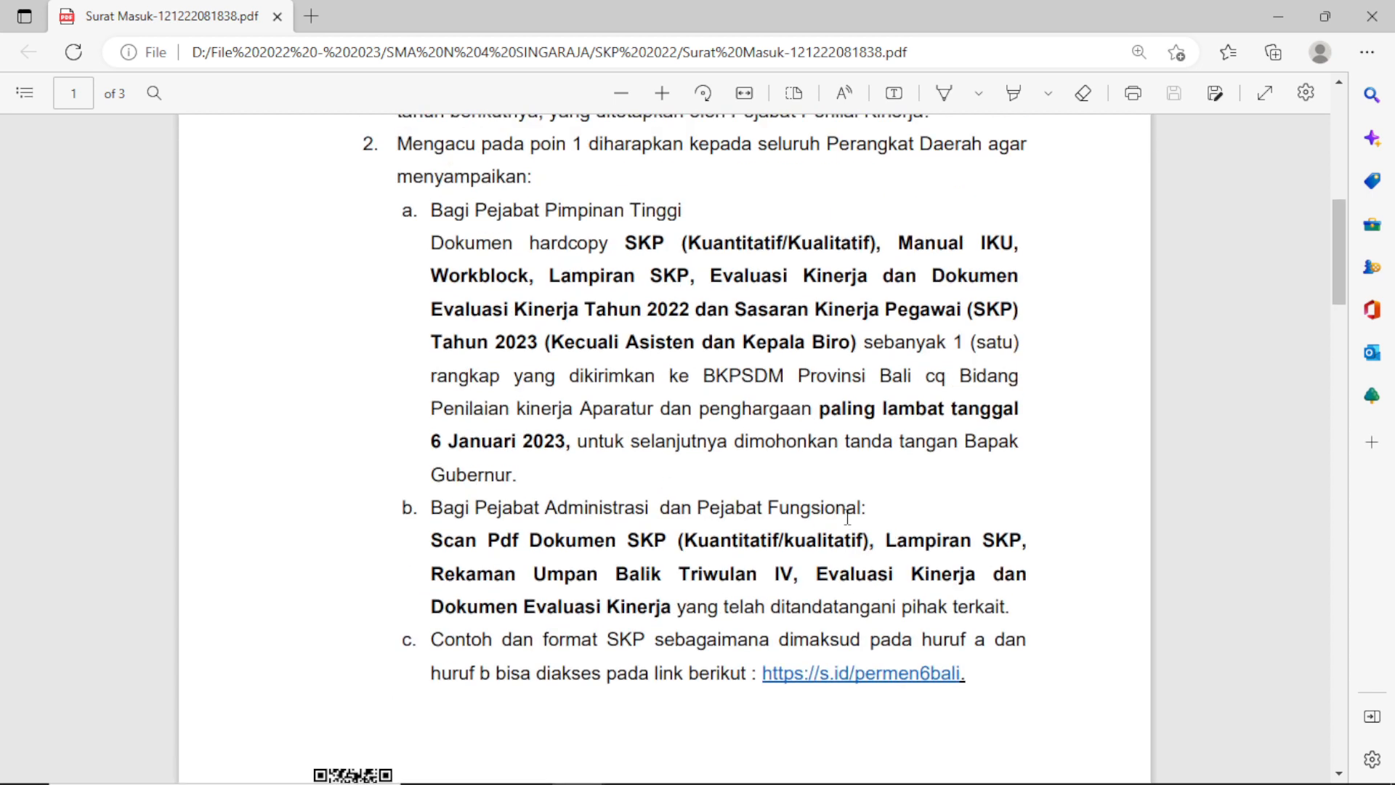
left_click(1287, 22)
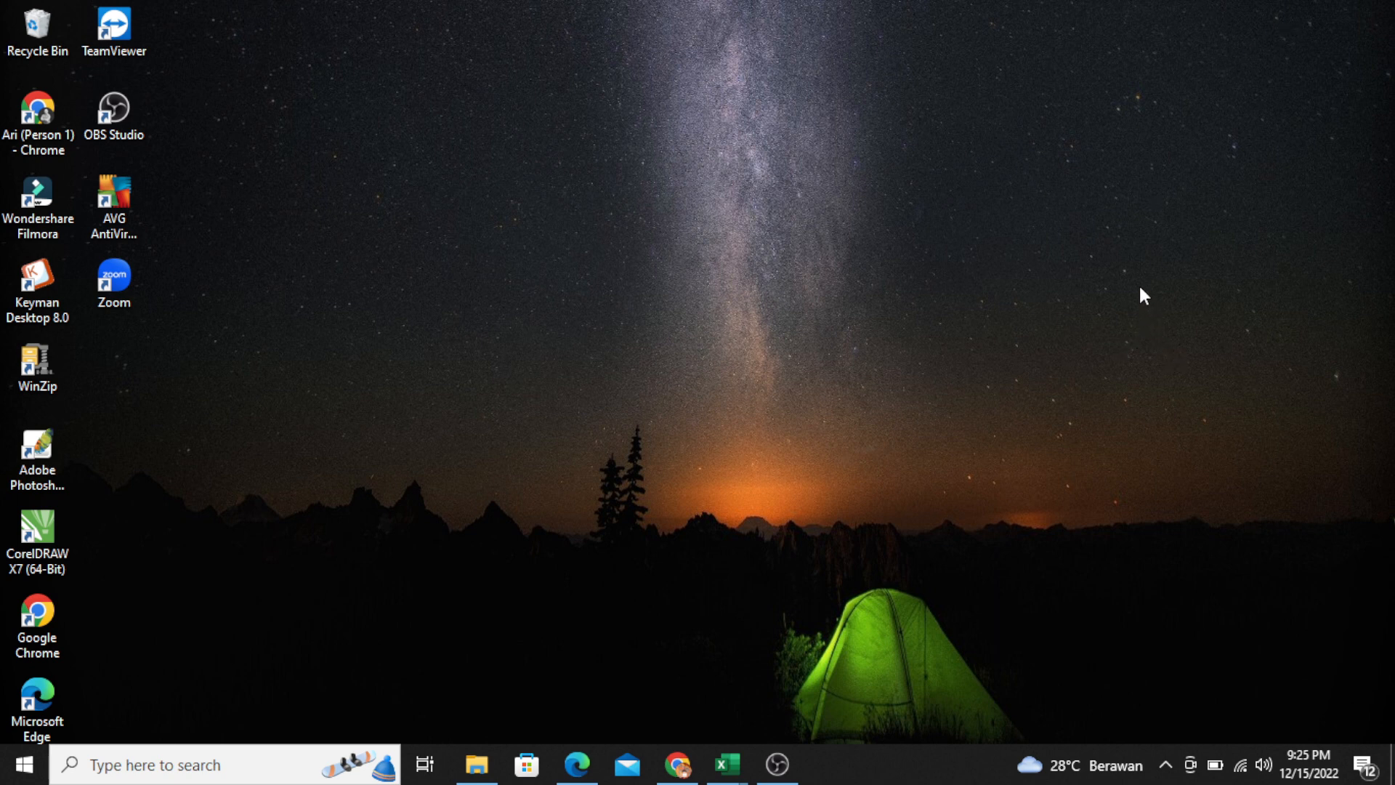
Switch to the full-year SKP workbook in Excel and review the employee performance evaluation details on the Cover sheet.
left_click(727, 764)
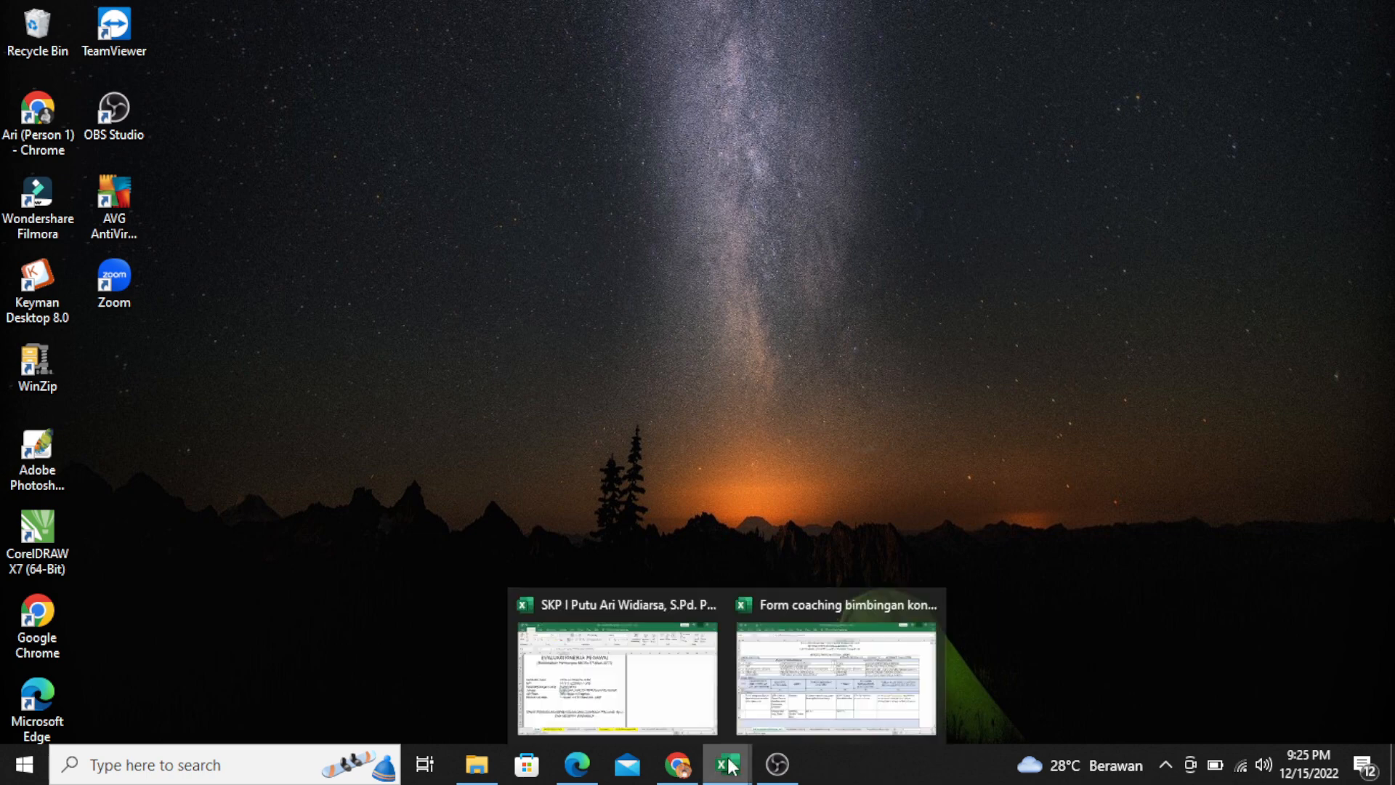
left_click(688, 652)
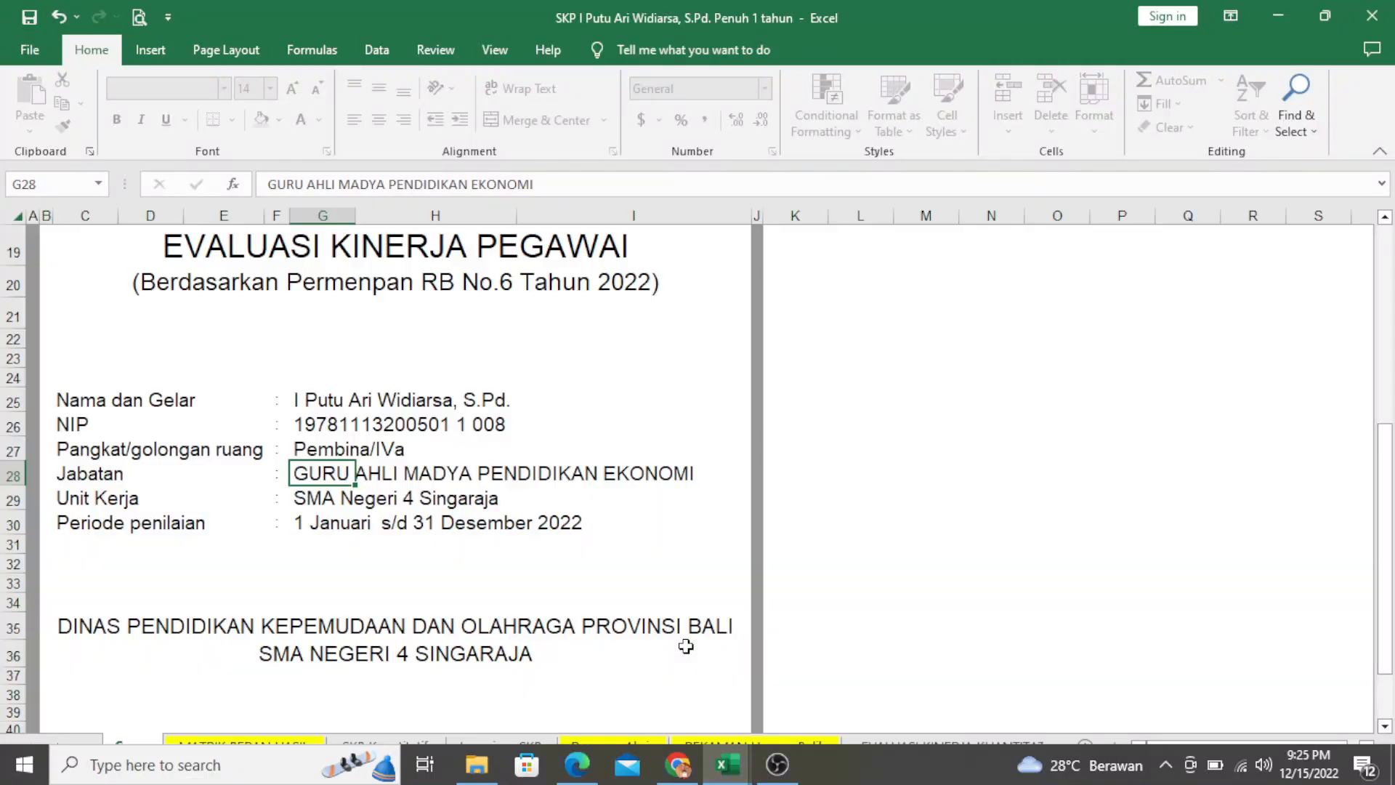
scroll(629, 425, "up", 4)
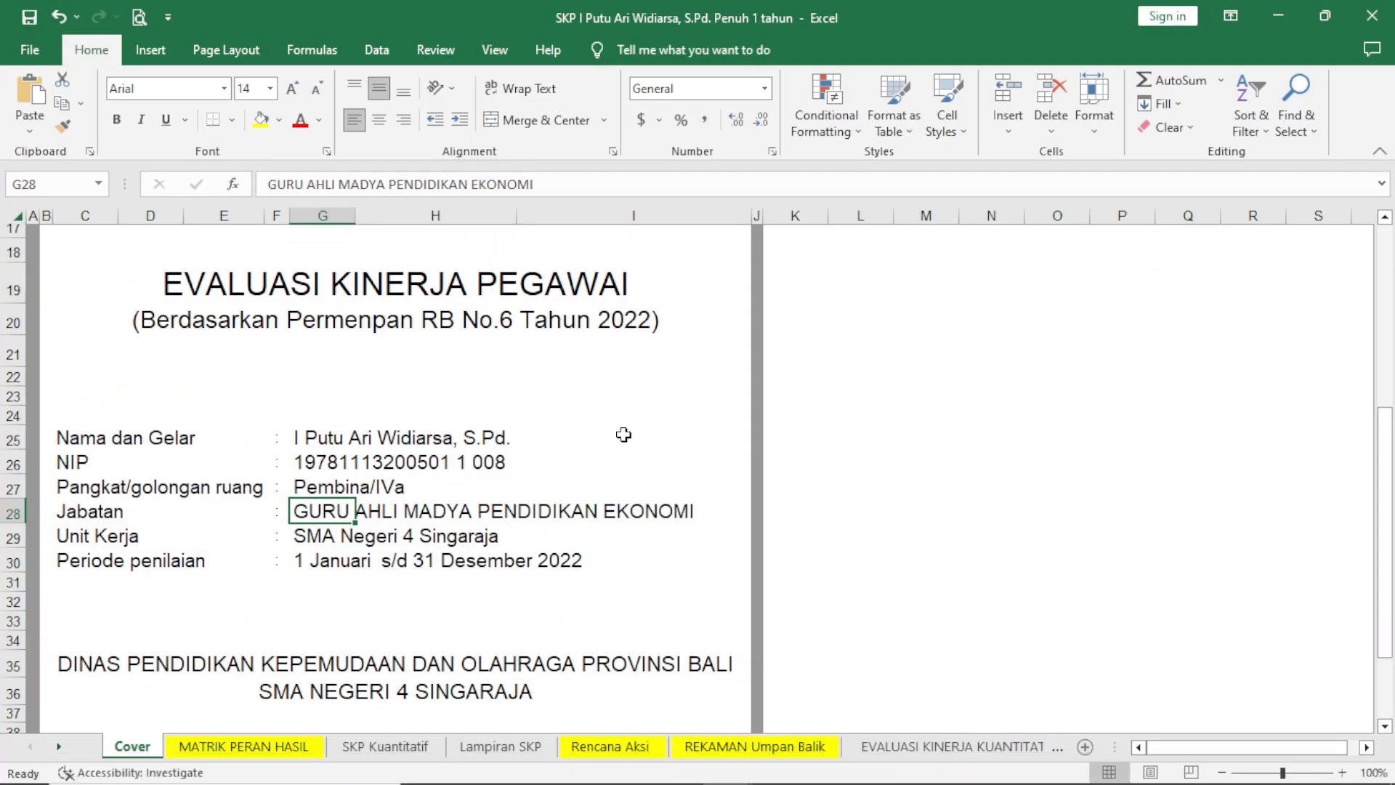
scroll(633, 412, "down", 3)
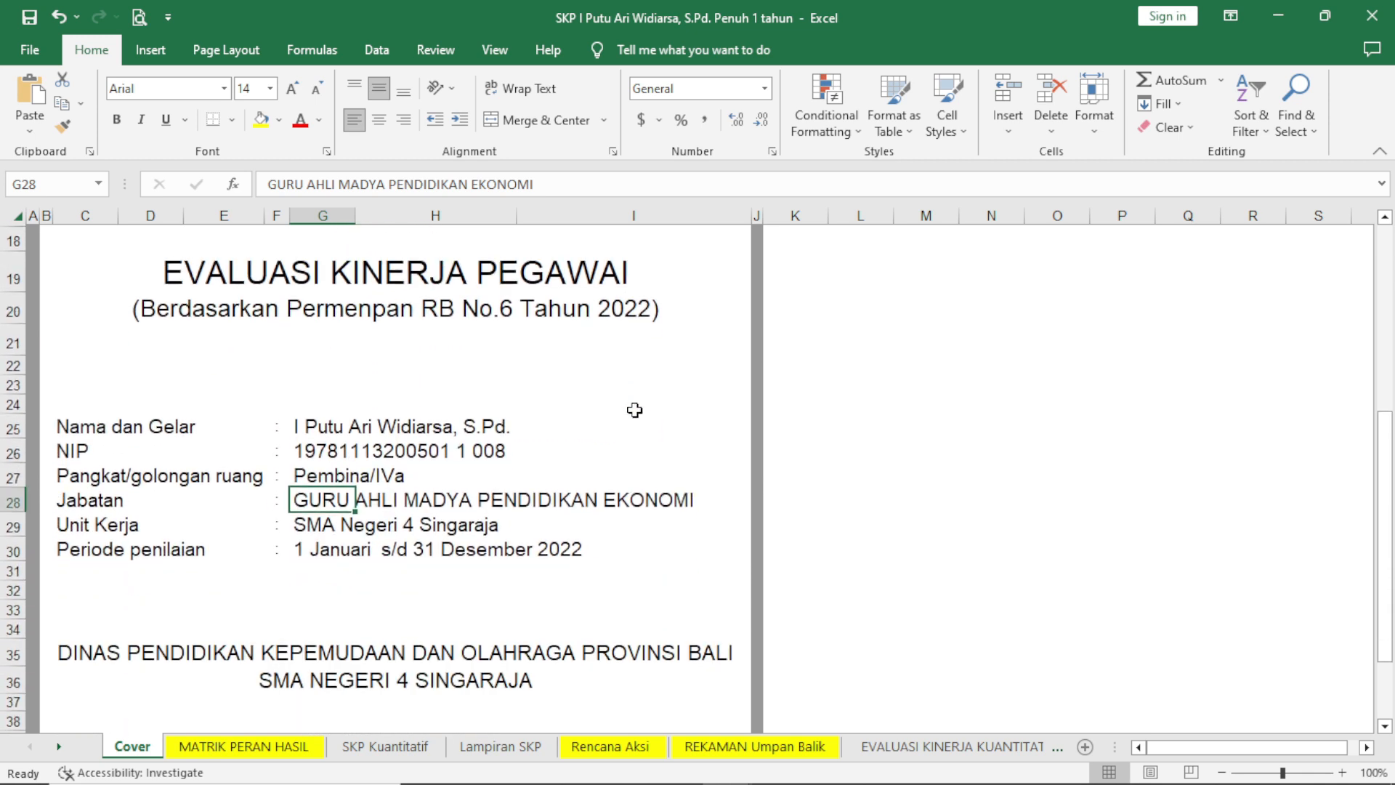
scroll(506, 565, "up", 3)
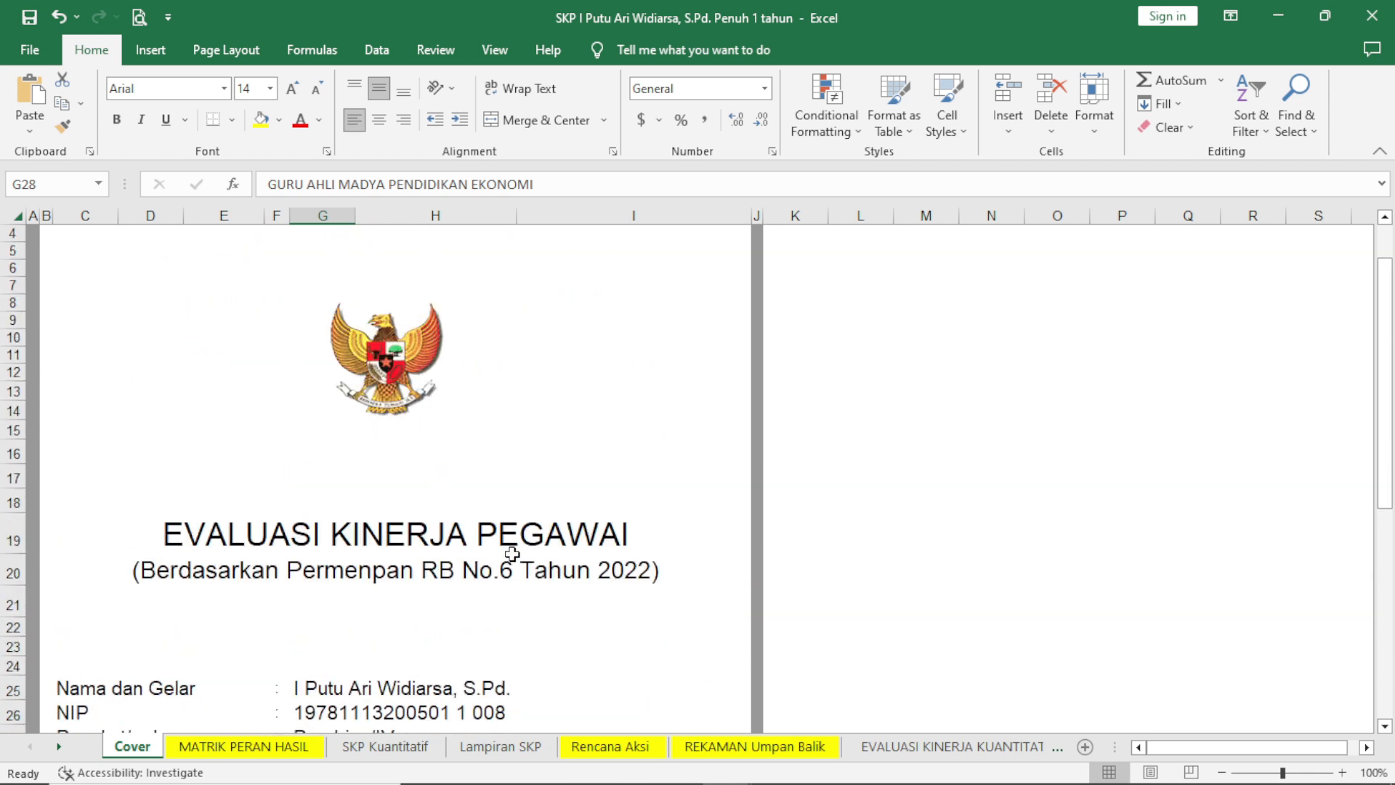
Look through the SKP Kuantitatif, Lampiran SKP and Rencana Aksi sheets in turn.
left_click(371, 747)
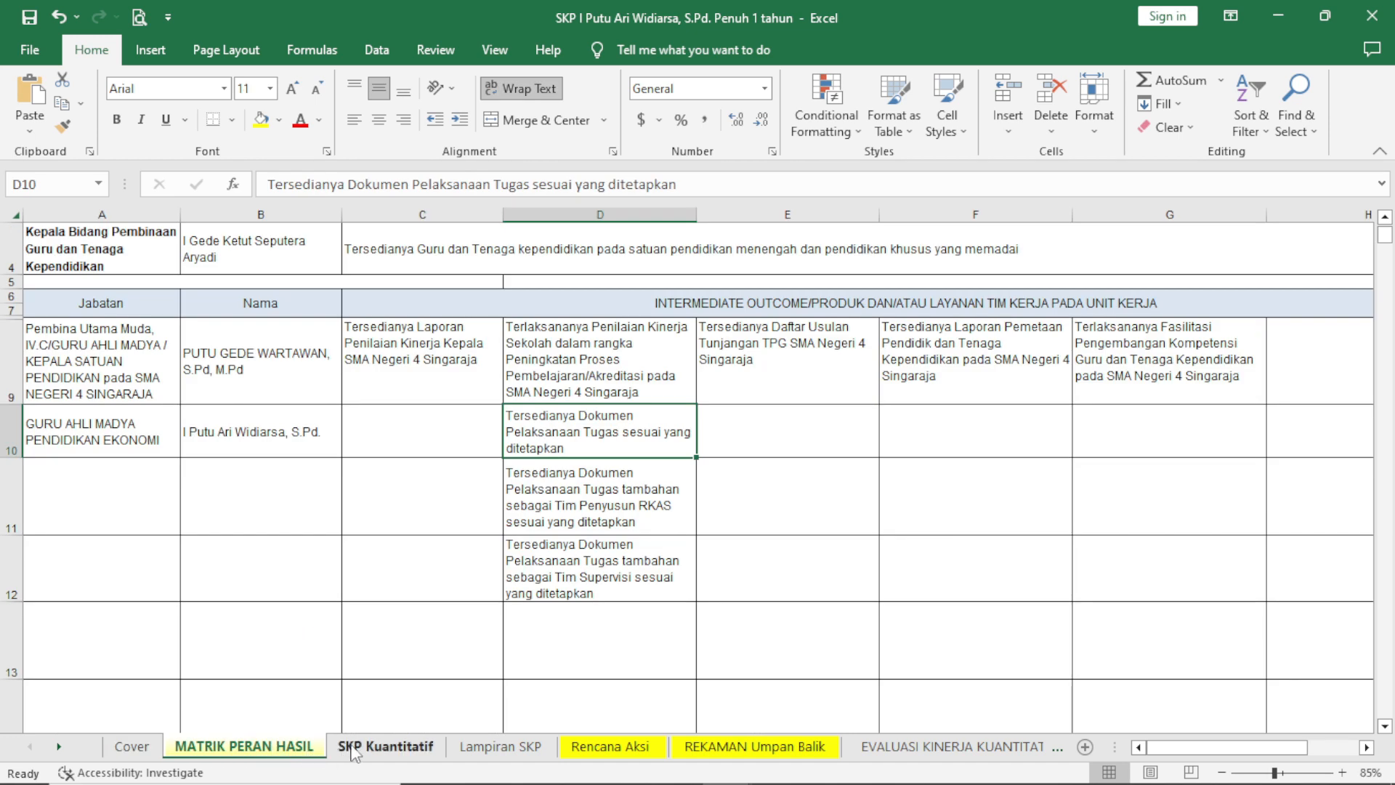
scroll(558, 616, "up", 4)
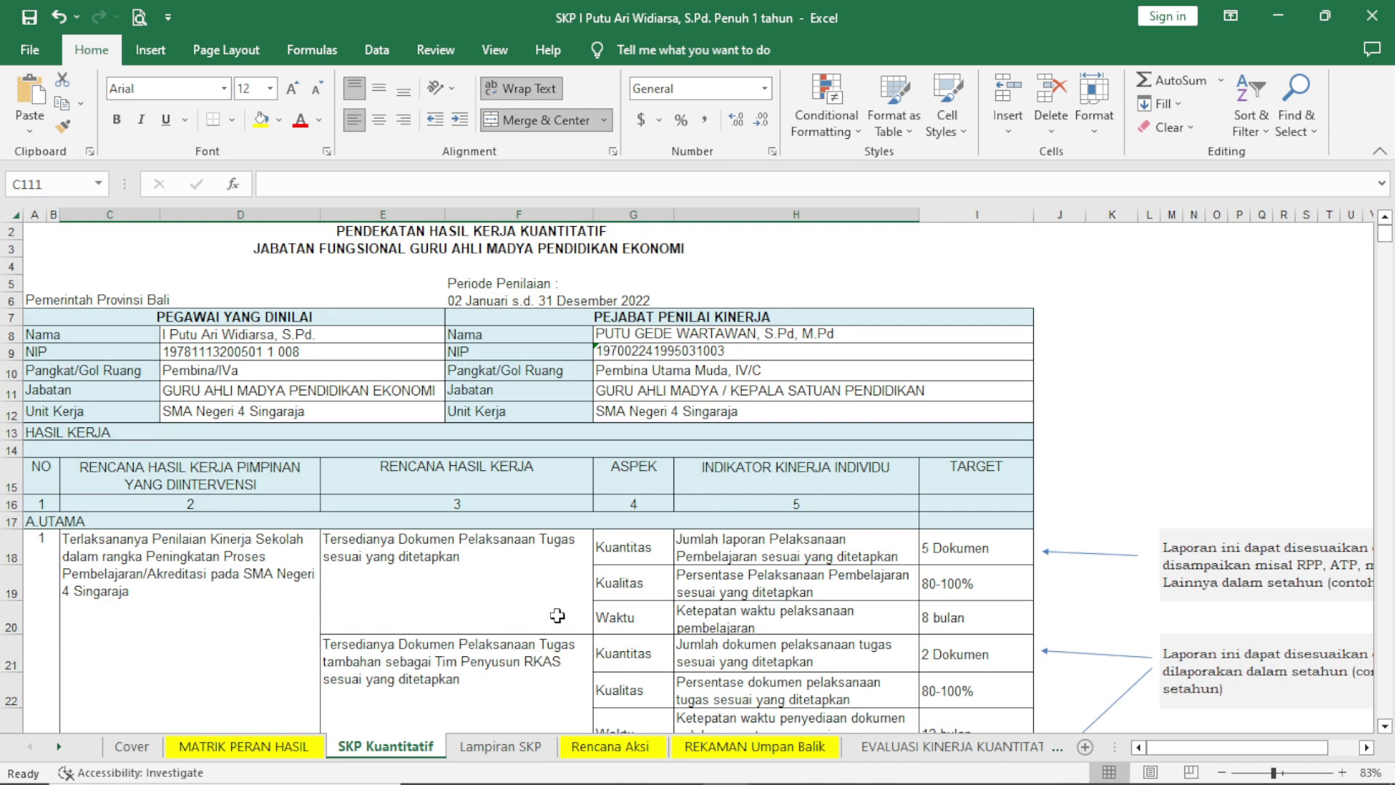
left_click(485, 751)
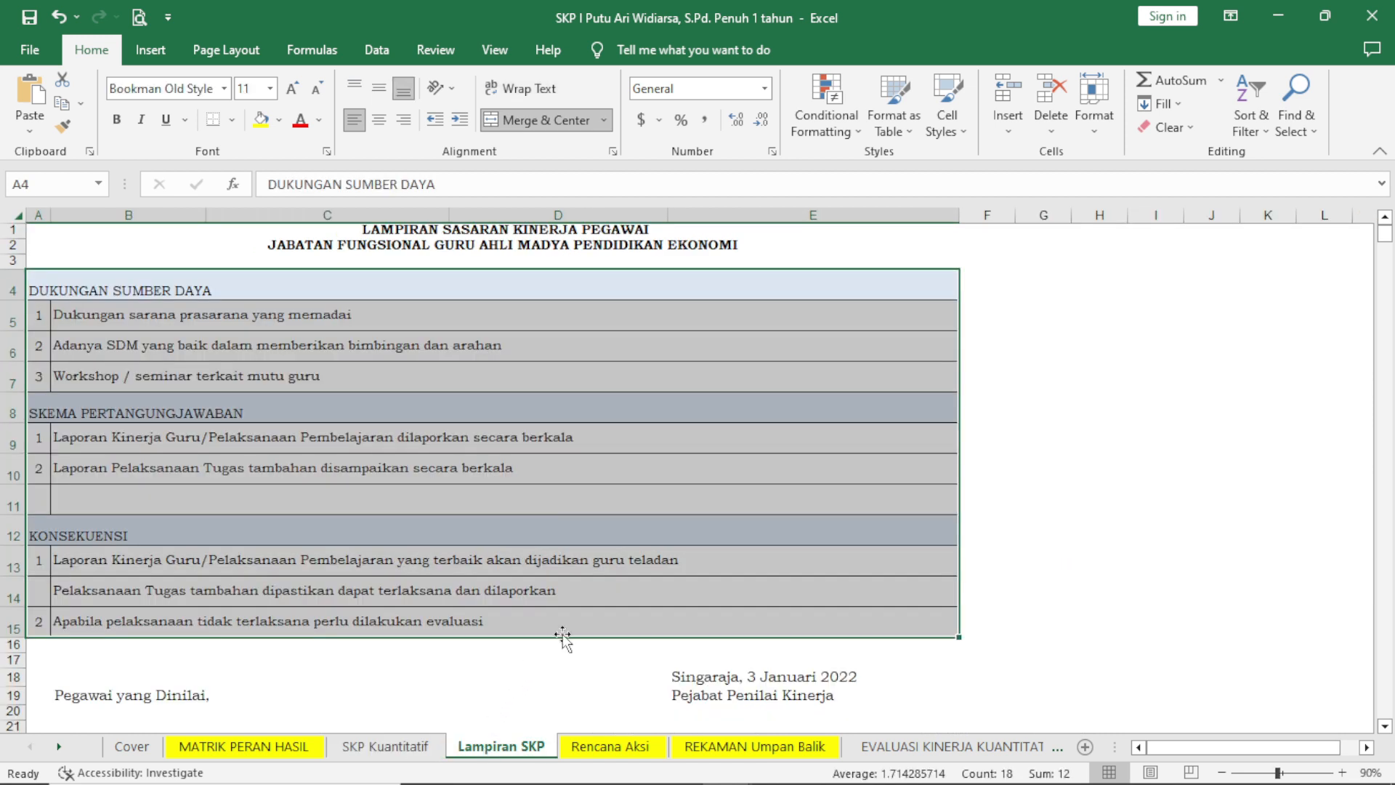
left_click(610, 747)
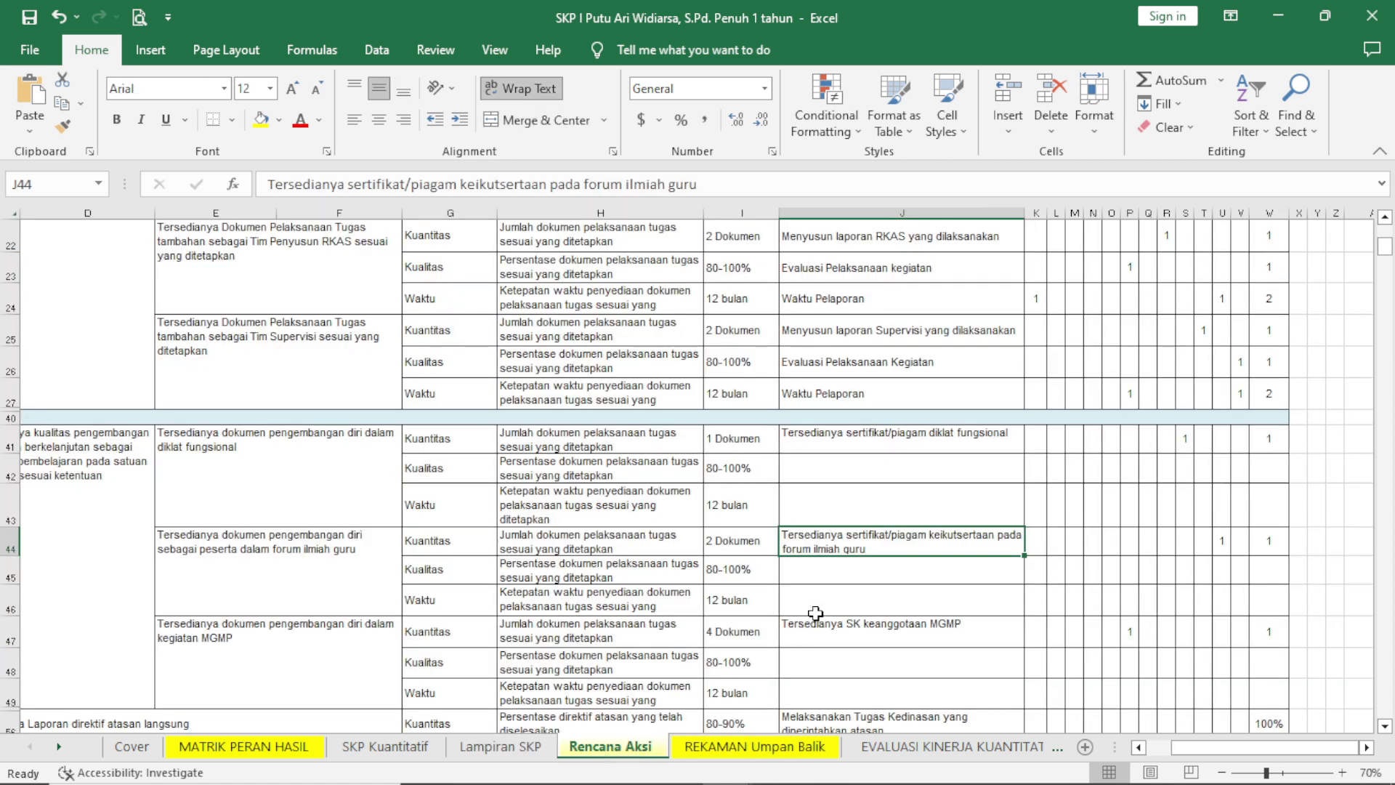
scroll(816, 614, "up", 10)
Open the REKAMAN Umpan Balik sheet and examine its heading, especially the TRIWULAN period line and the assessment period.
left_click(803, 749)
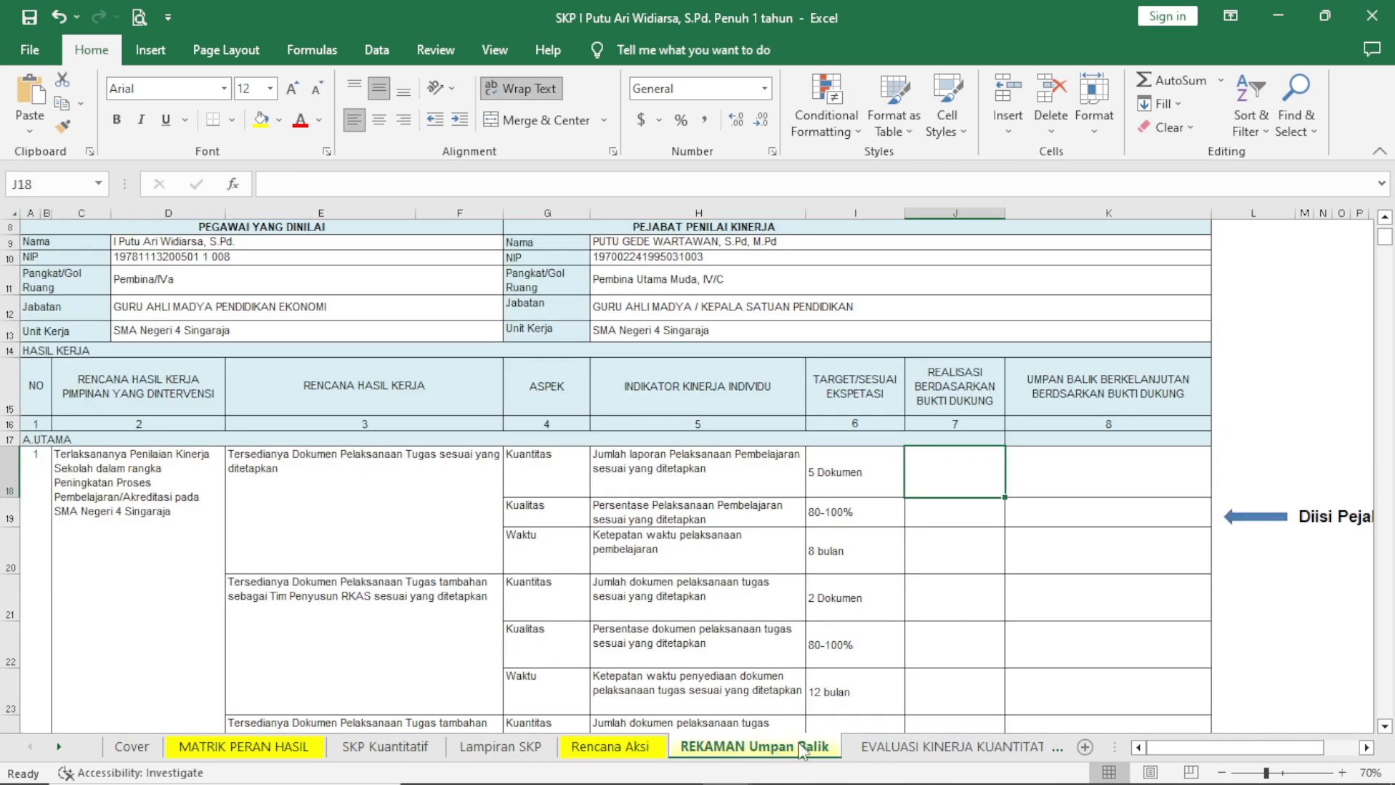
scroll(849, 647, "up", 3)
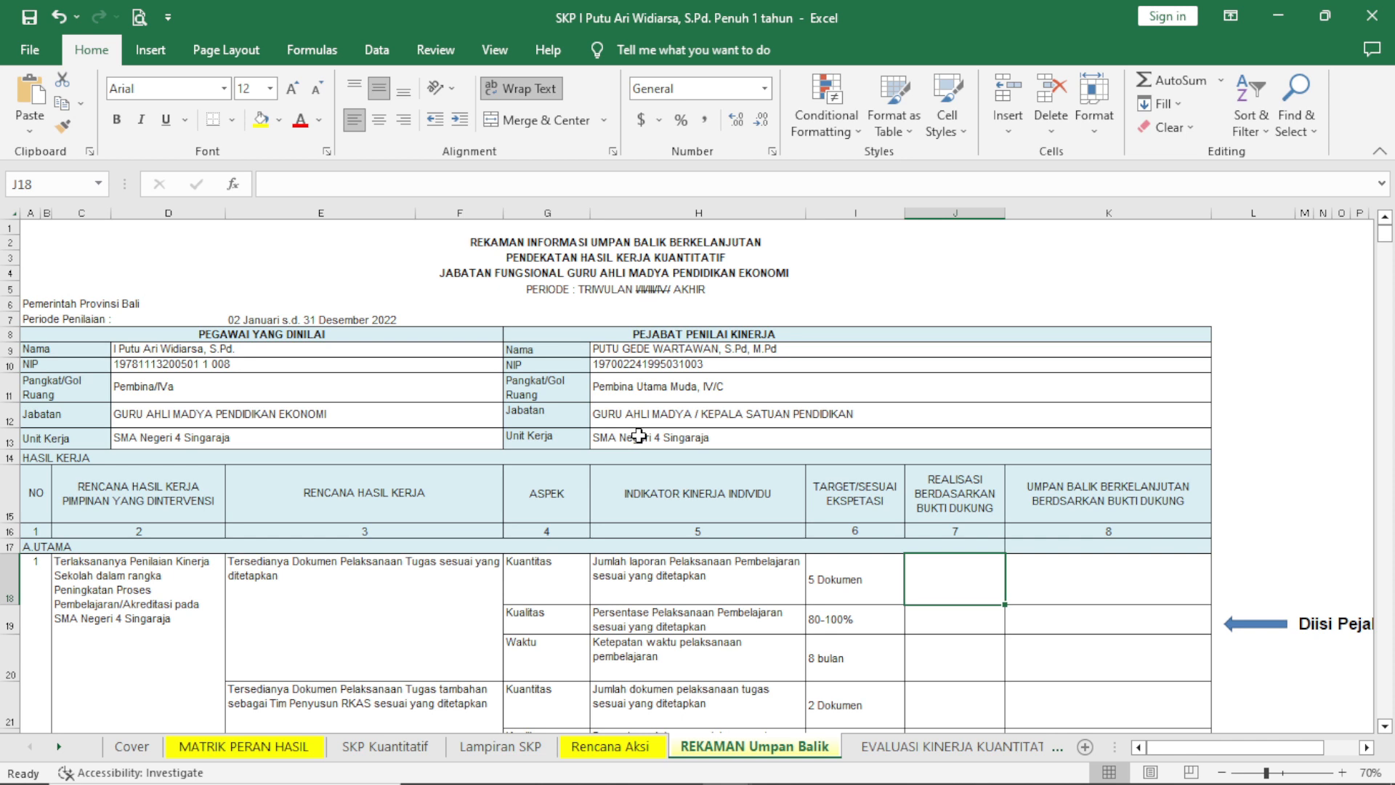
scroll(623, 331, "up", 1, "ctrl")
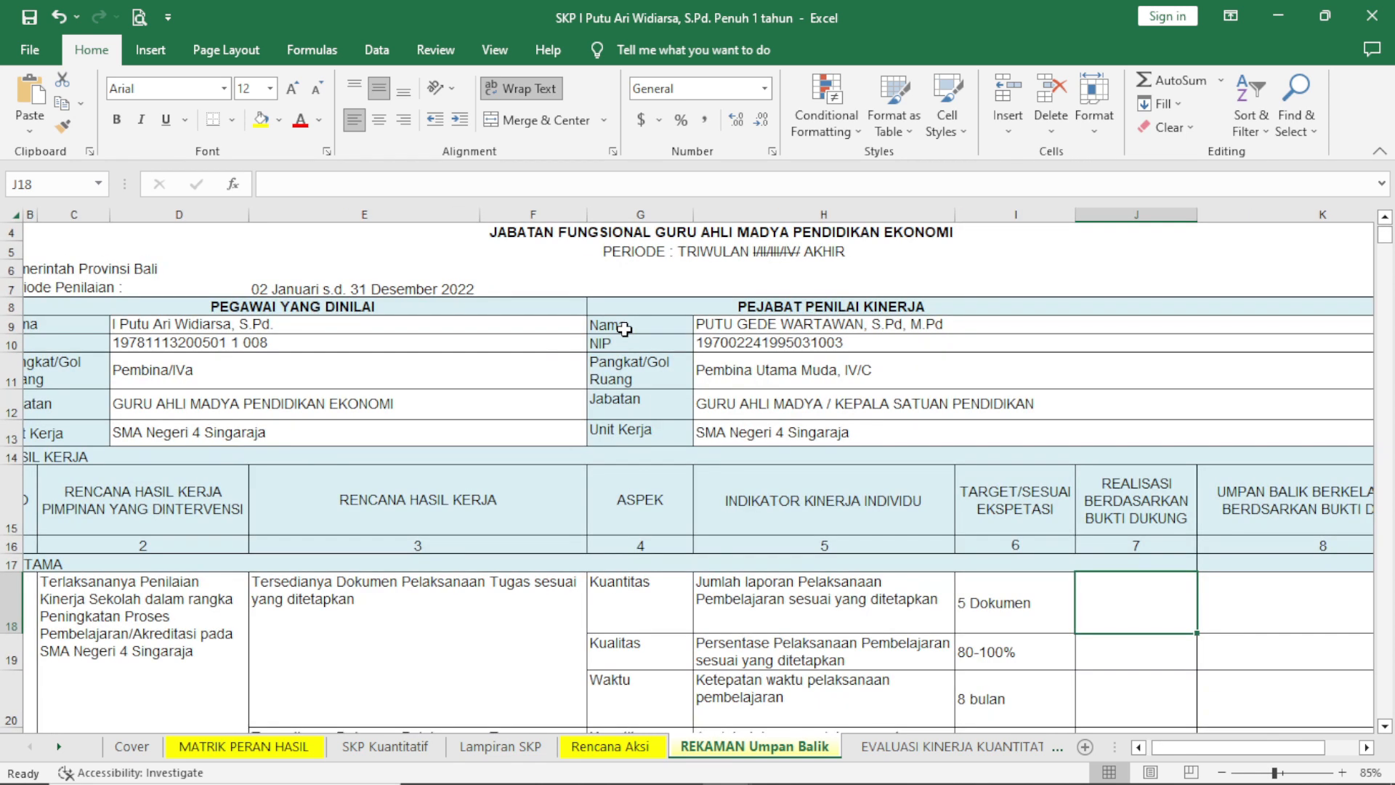
scroll(625, 327, "up", 1)
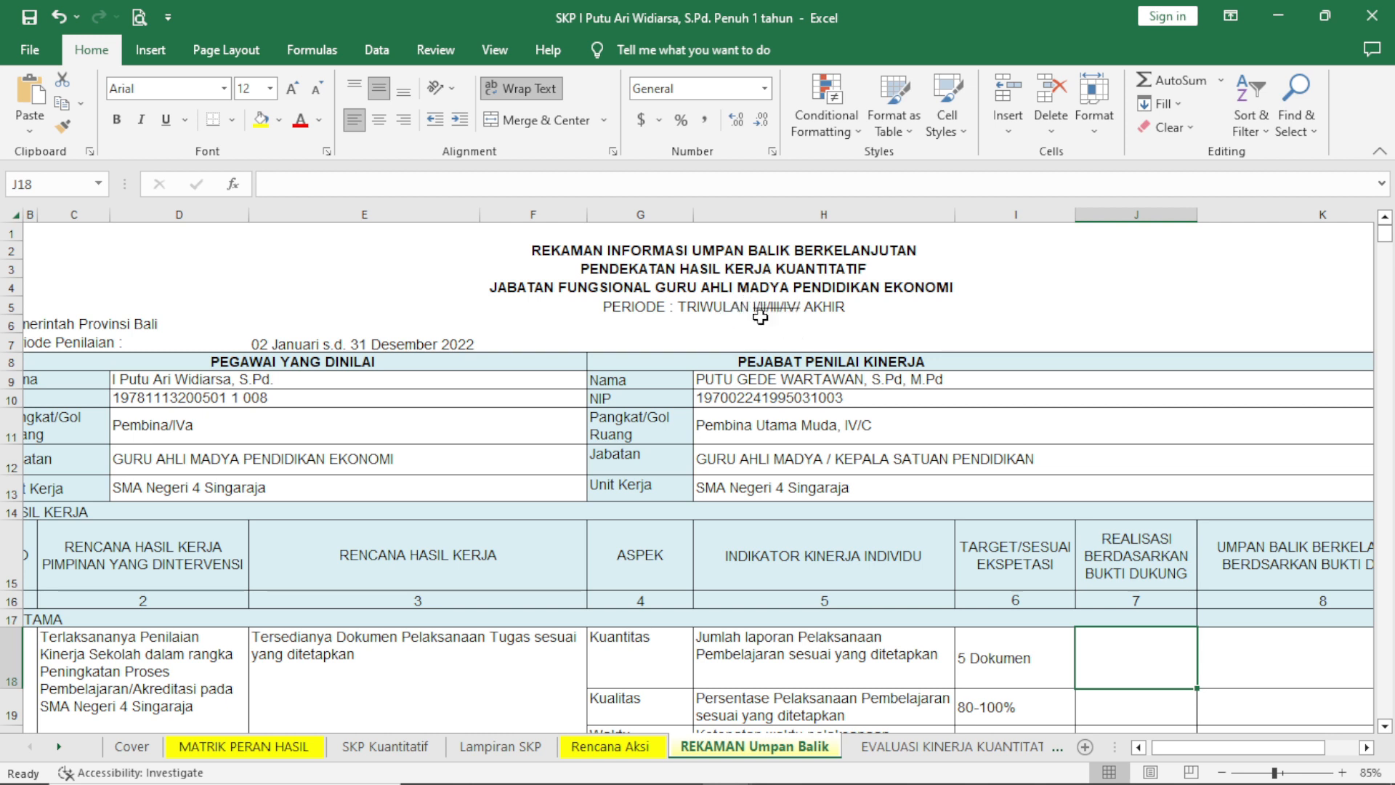
left_click(787, 310)
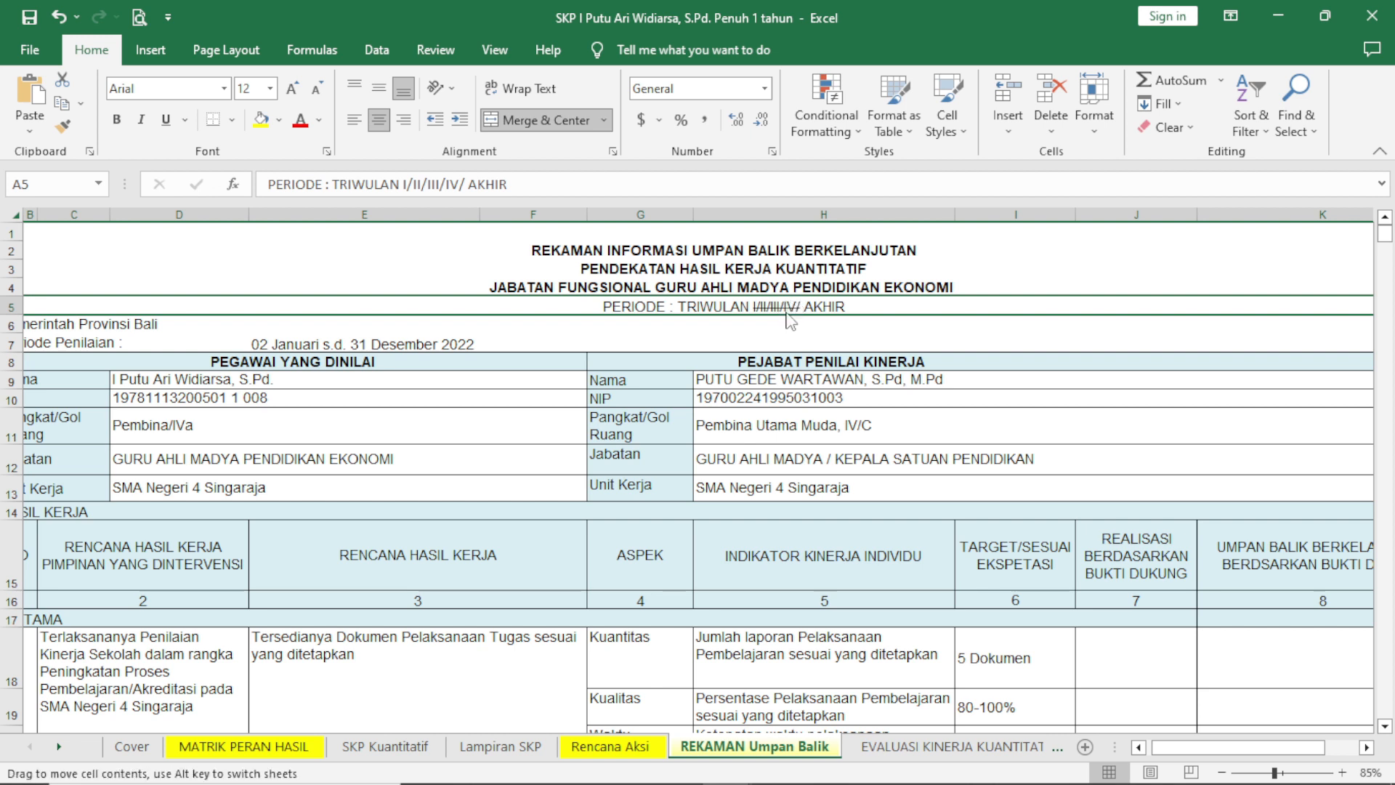
left_click(766, 357)
left_click(767, 337)
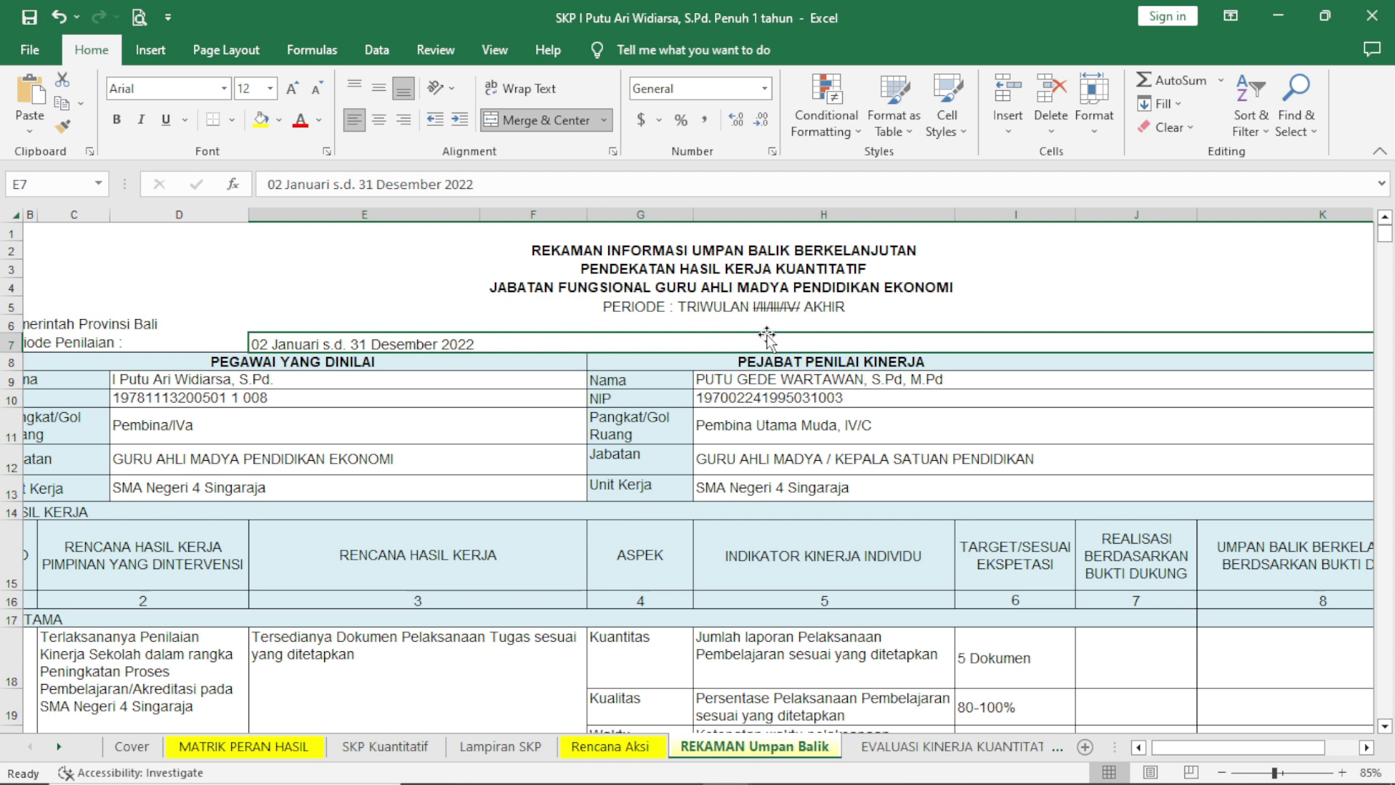
left_click(765, 306)
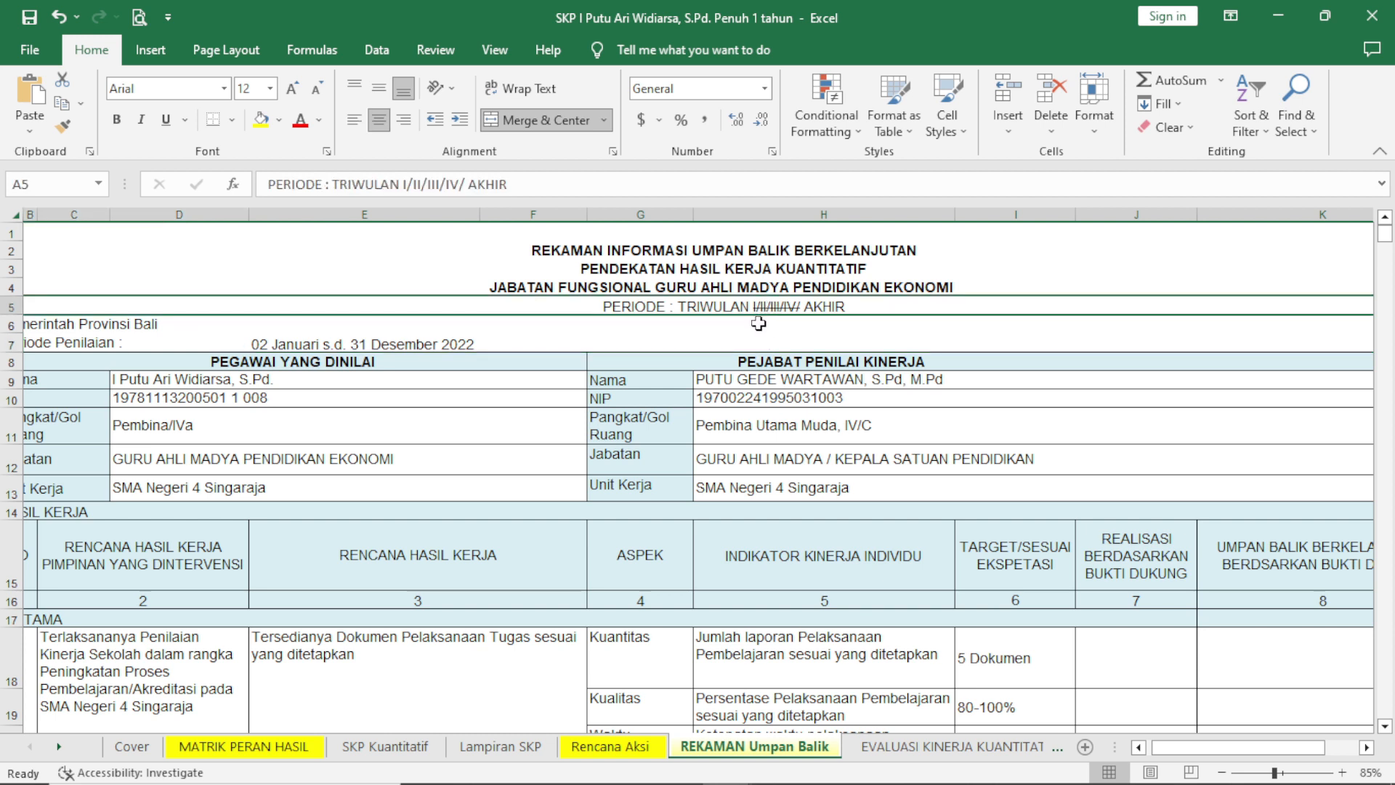
left_click(759, 324)
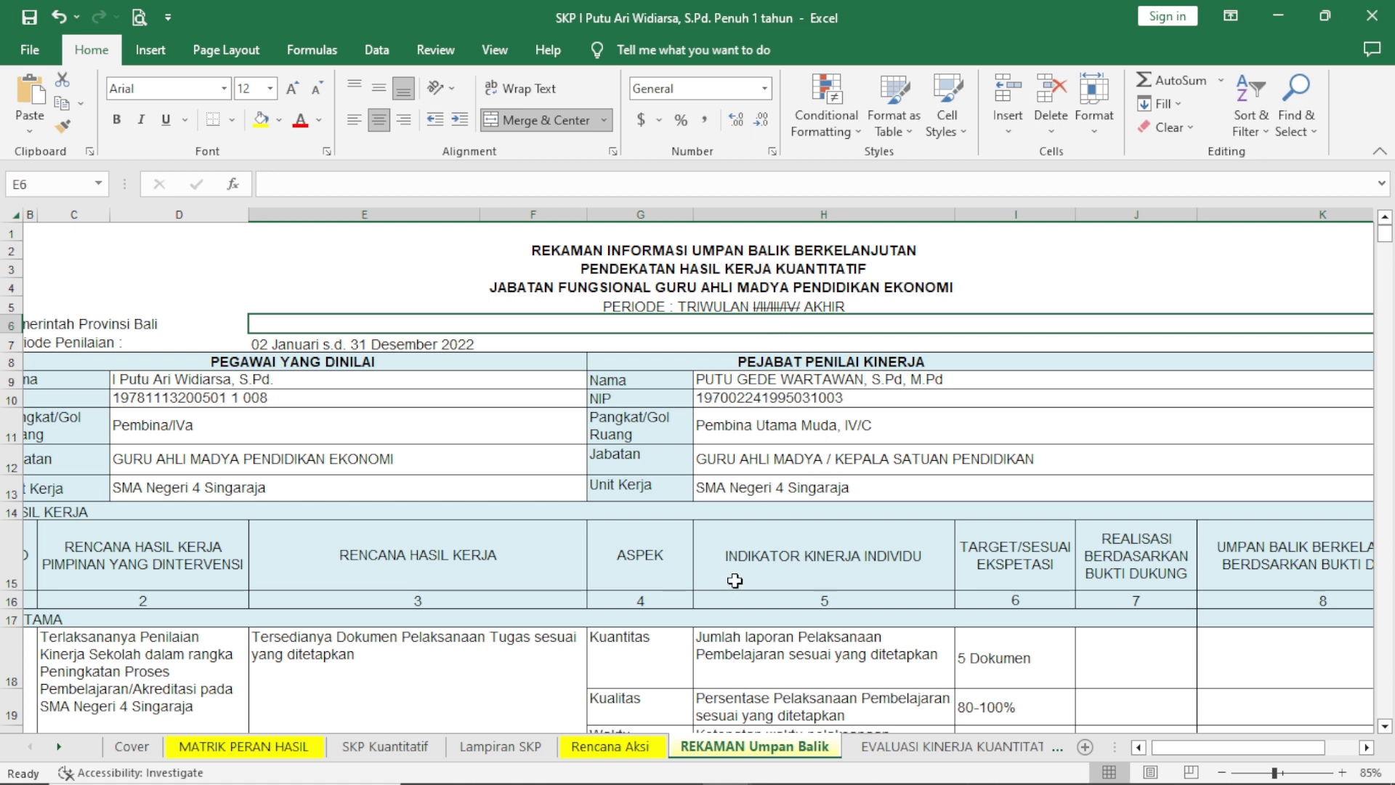
Return to the SKP Kuantitatif sheet and review its work results, indicators, targets and PERILAKU KERJA section.
left_click(522, 748)
left_click(389, 746)
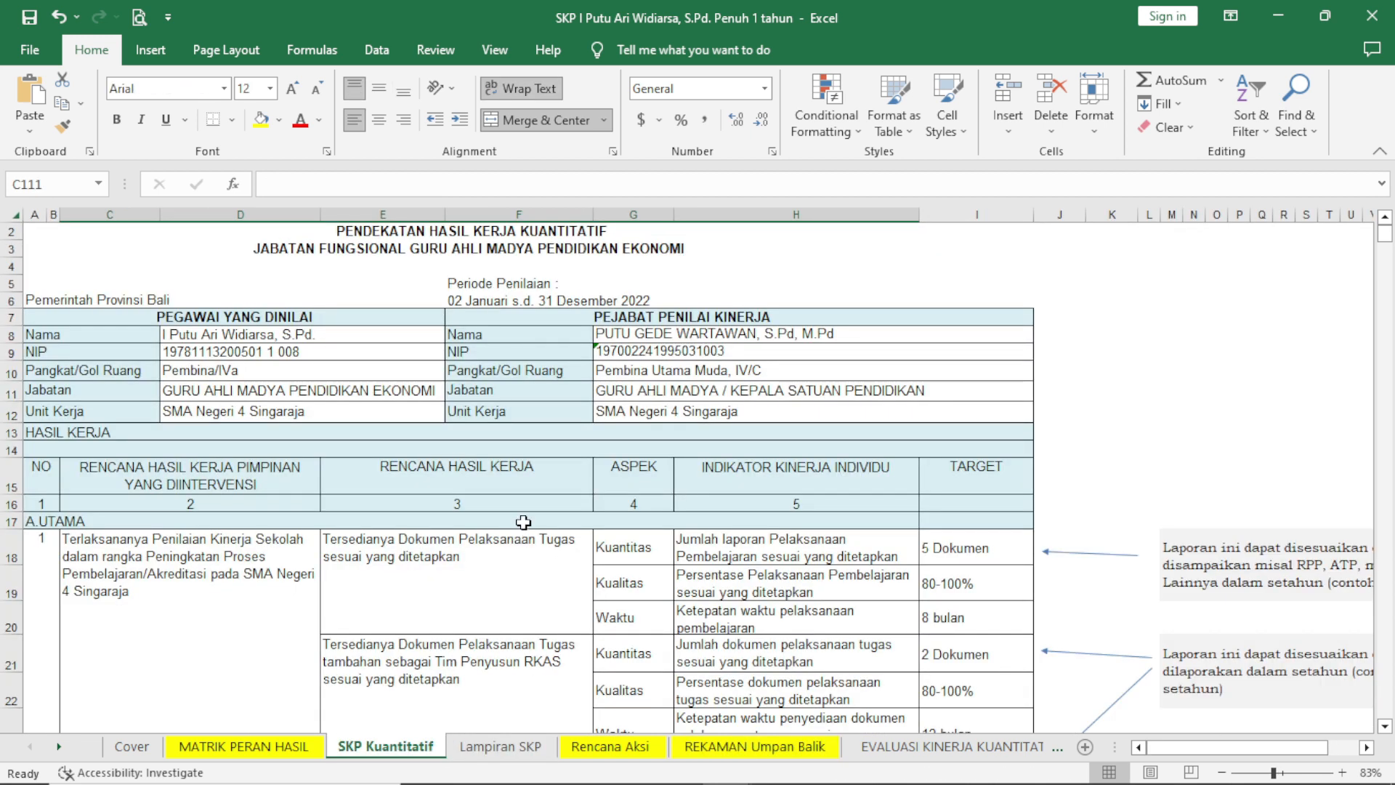
scroll(538, 510, "down", 1)
scroll(536, 460, "down", 6)
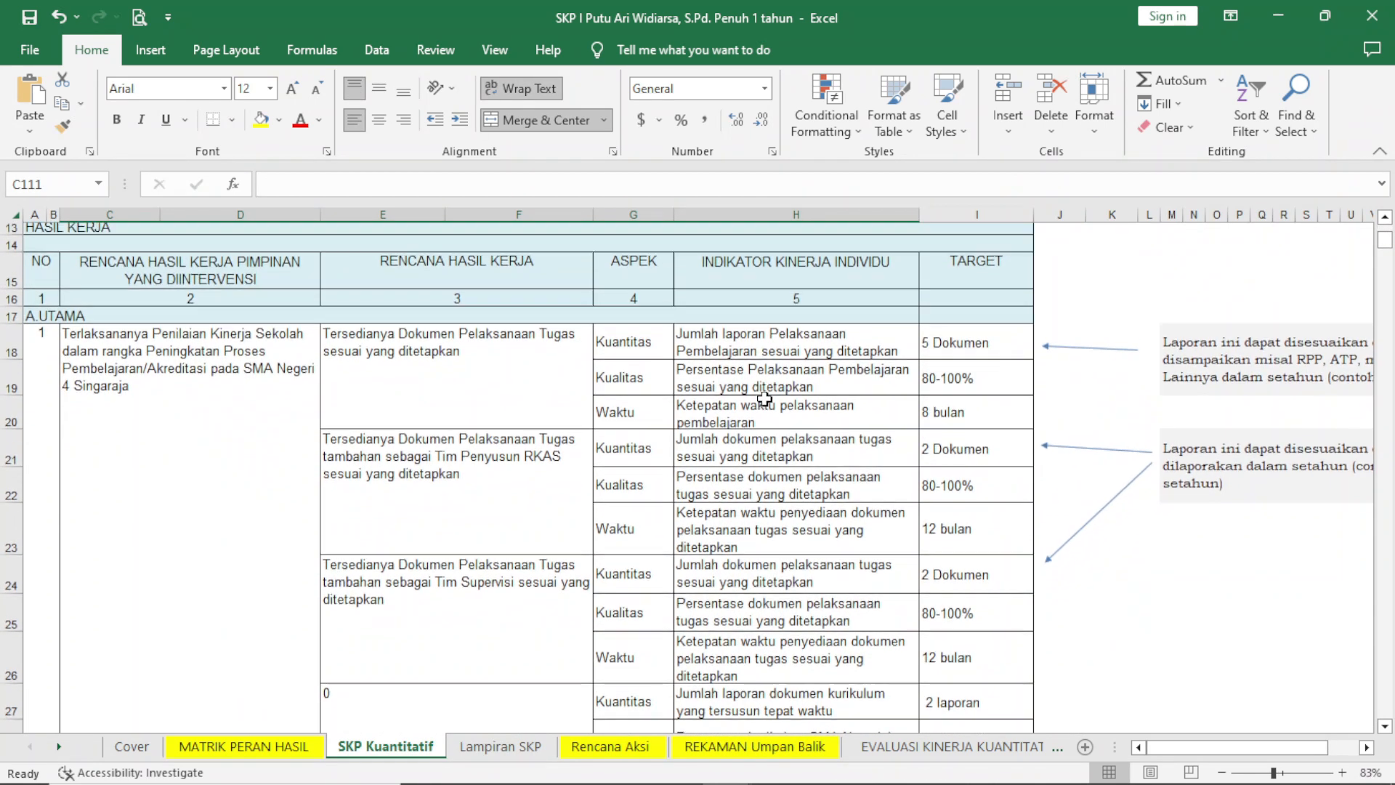
scroll(795, 386, "up", 3)
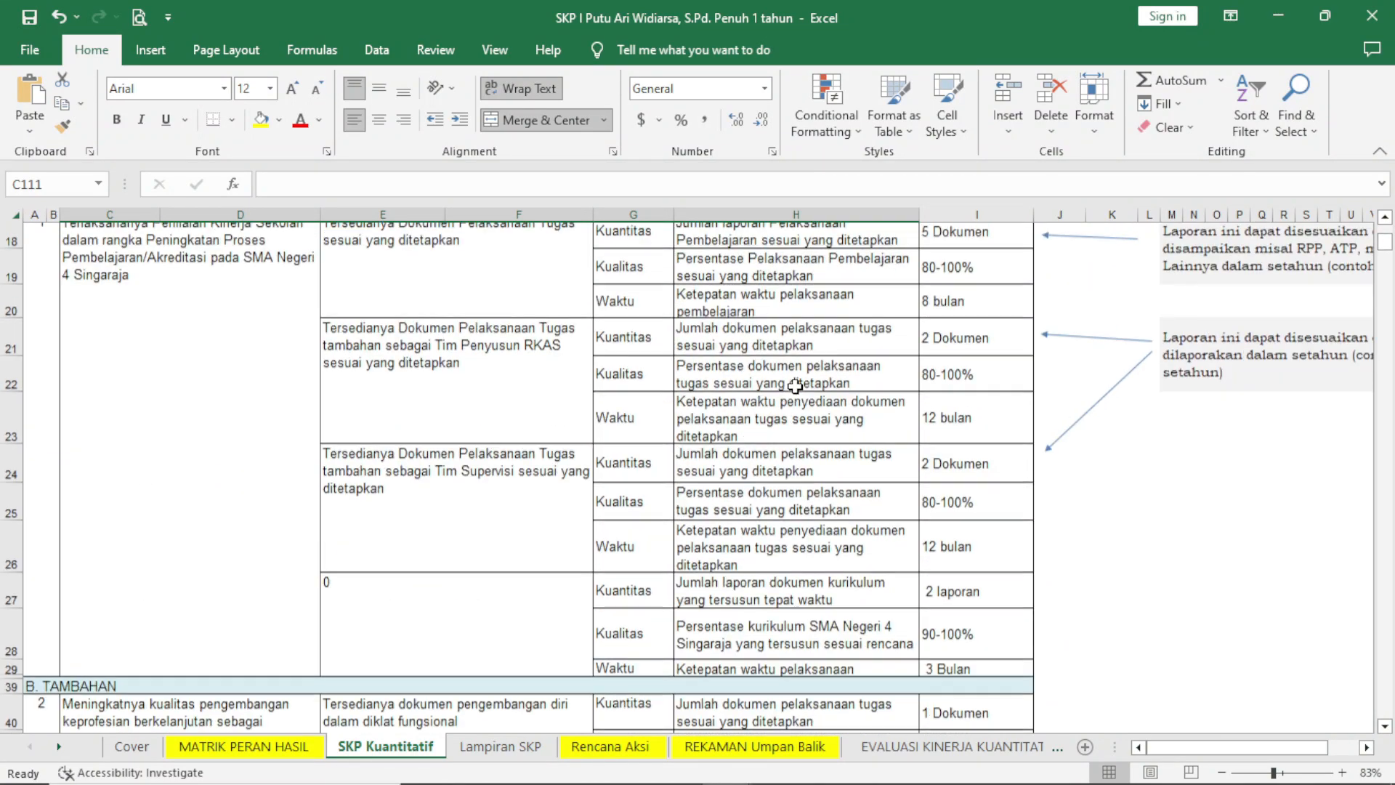
scroll(795, 387, "down", 3)
scroll(795, 387, "down", 4)
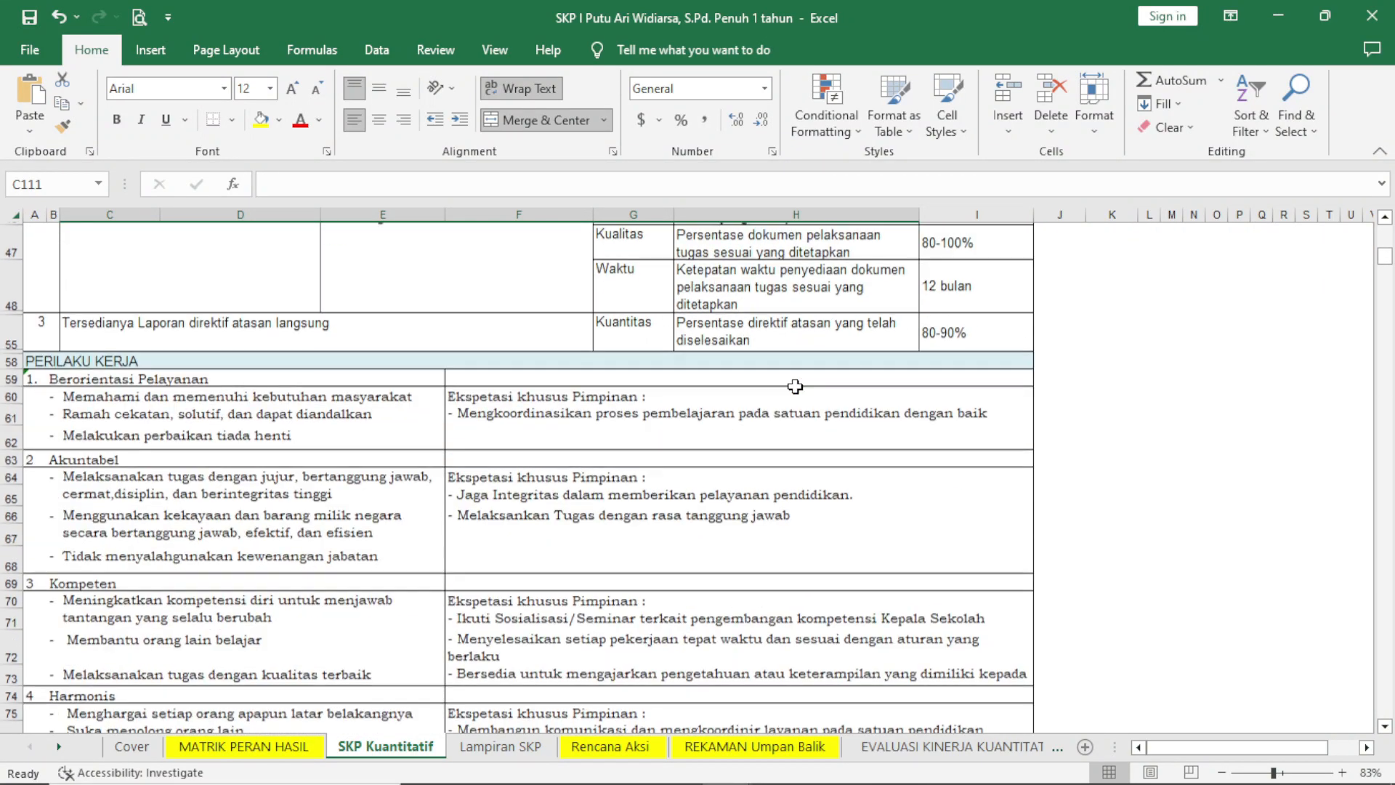
scroll(795, 386, "up", 2)
scroll(795, 386, "up", 2)
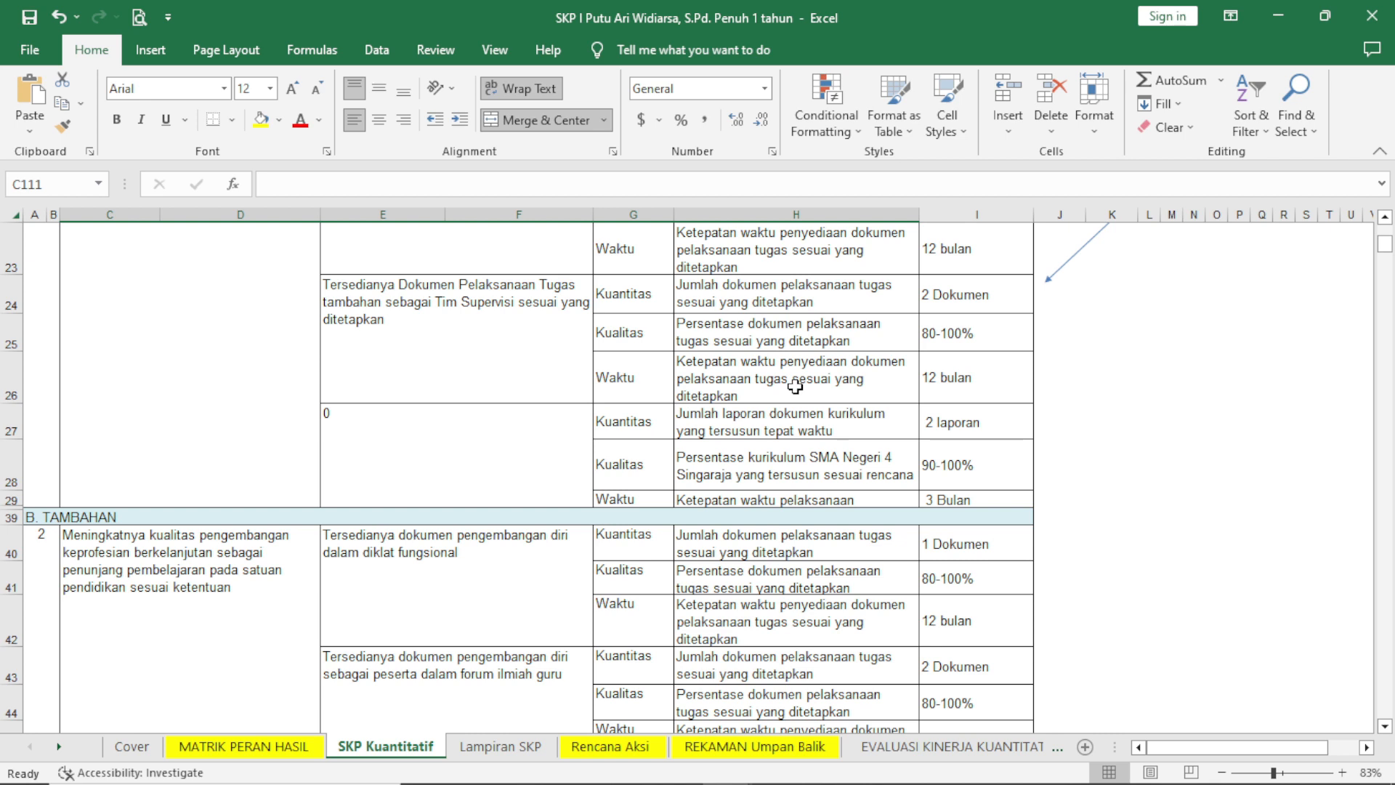
scroll(795, 386, "up", 4)
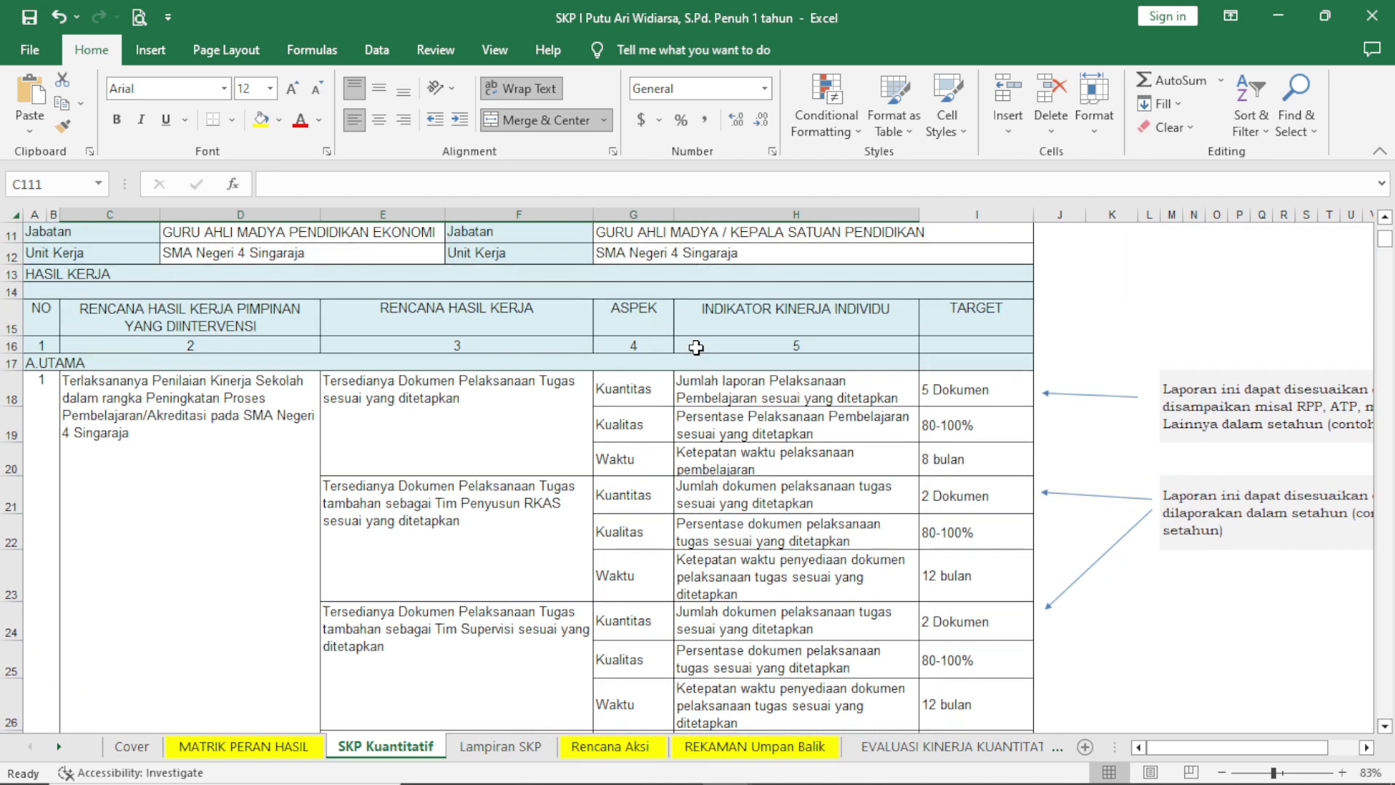
Revisit the Lampiran SKP sheet and examine the action plans and monthly targets on the Rencana Aksi sheet.
left_click(485, 749)
left_click(617, 756)
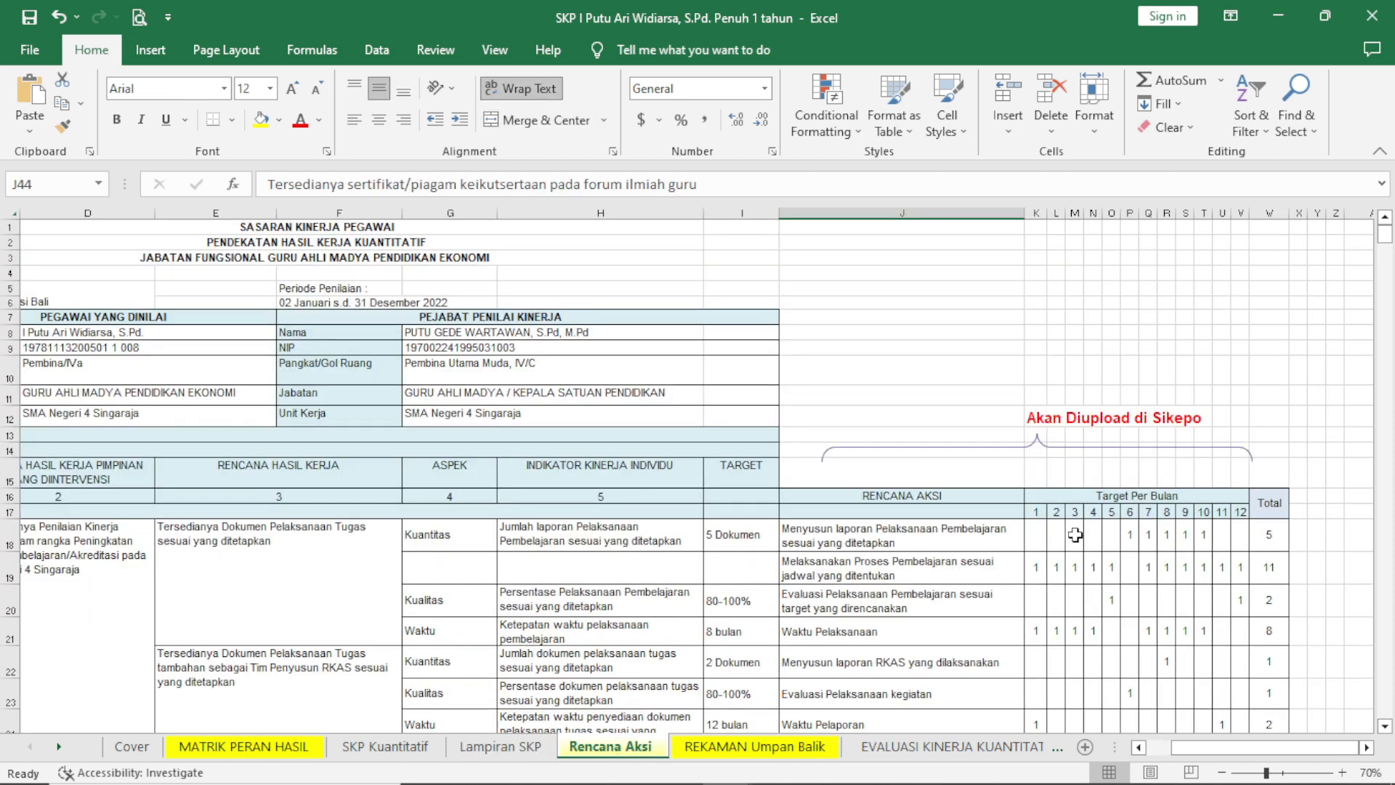
scroll(994, 500, "down", 3)
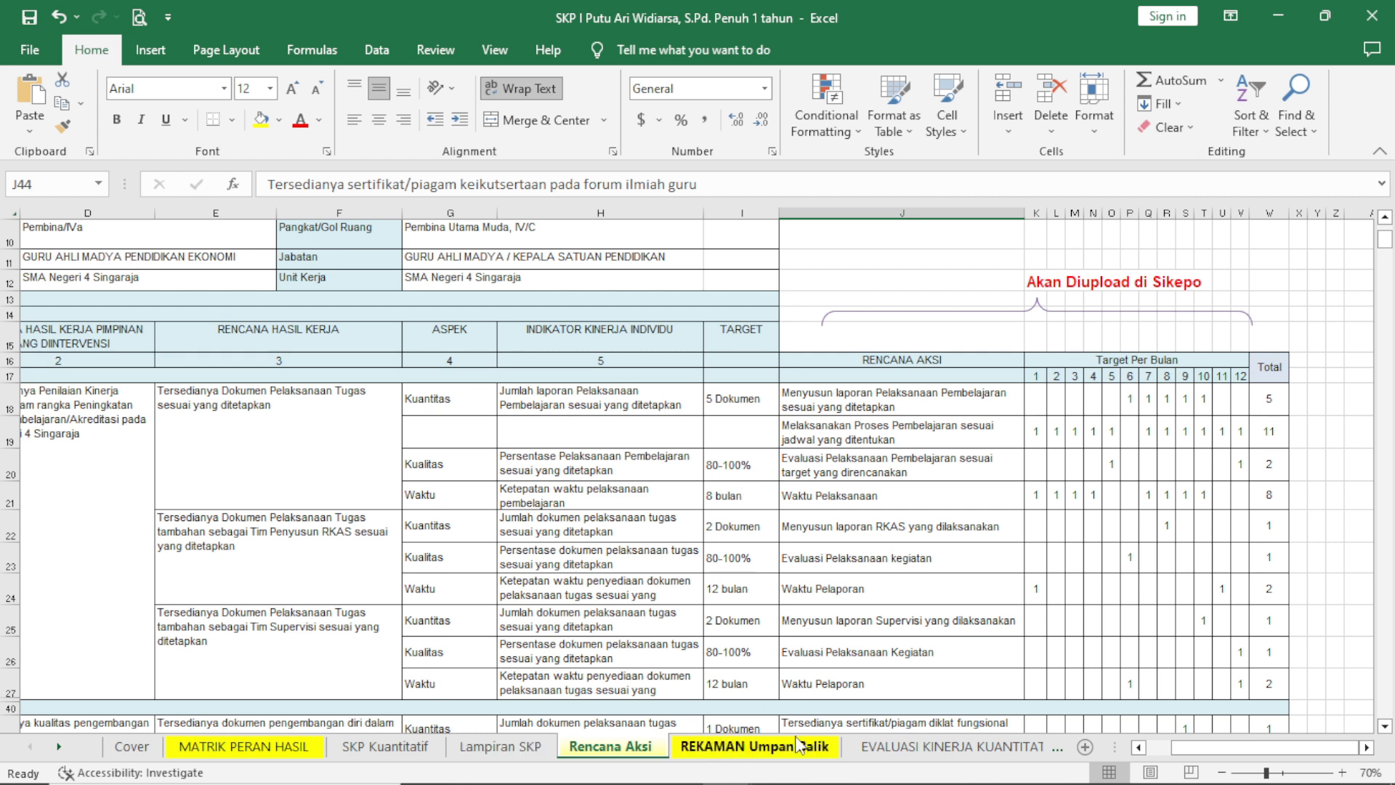
Examine the realisation and continuous feedback columns of the work results table on the REKAMAN Umpan Balik sheet.
left_click(758, 751)
scroll(731, 478, "down", 1)
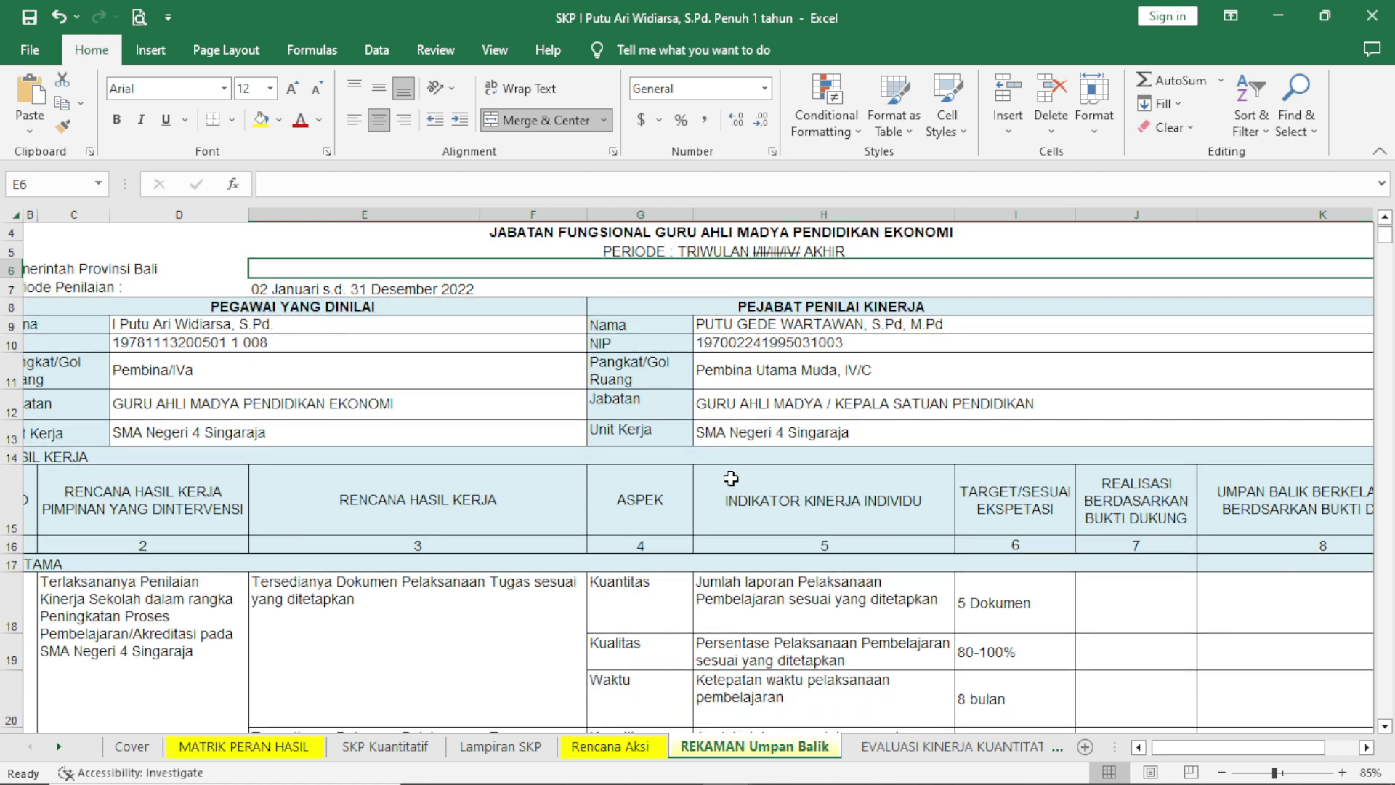
scroll(730, 478, "down", 1)
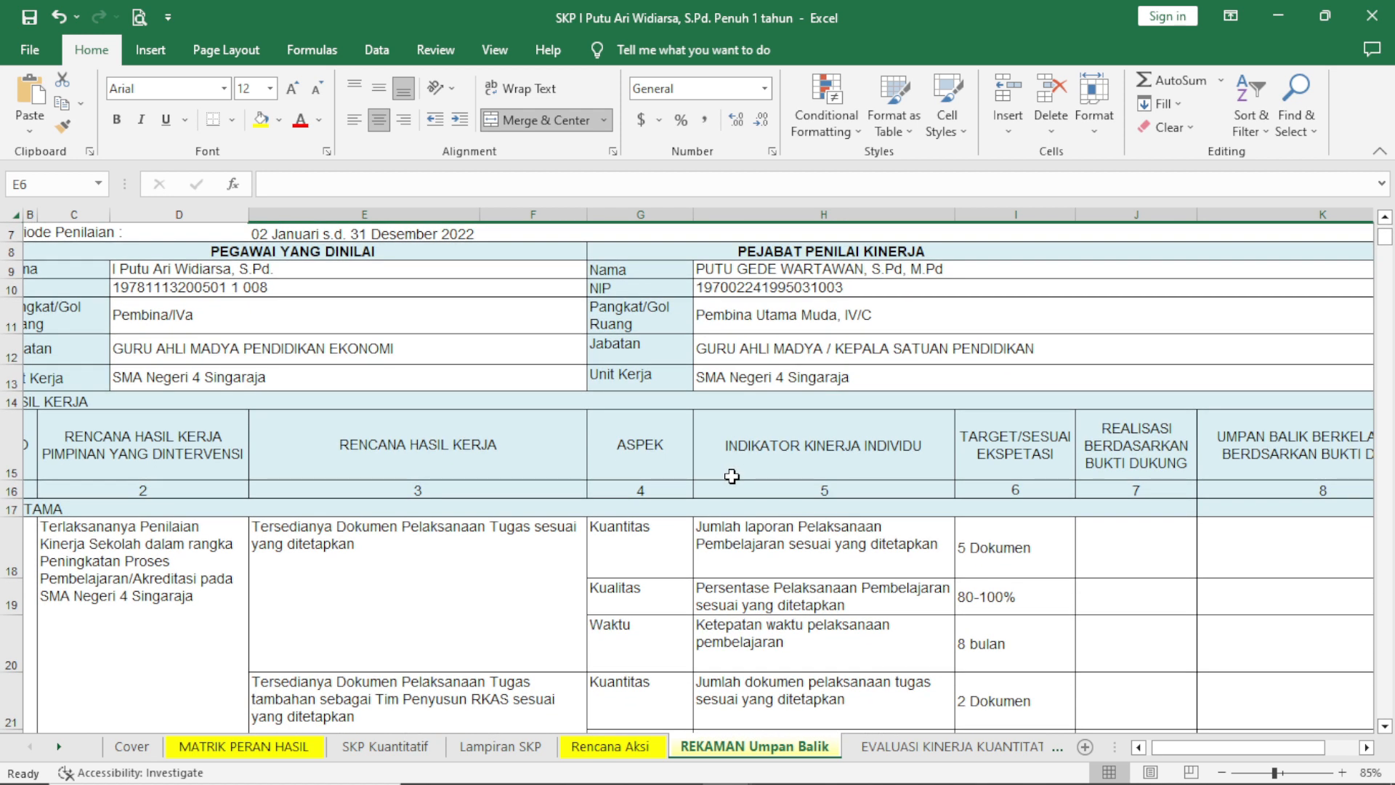
scroll(731, 476, "down", 1)
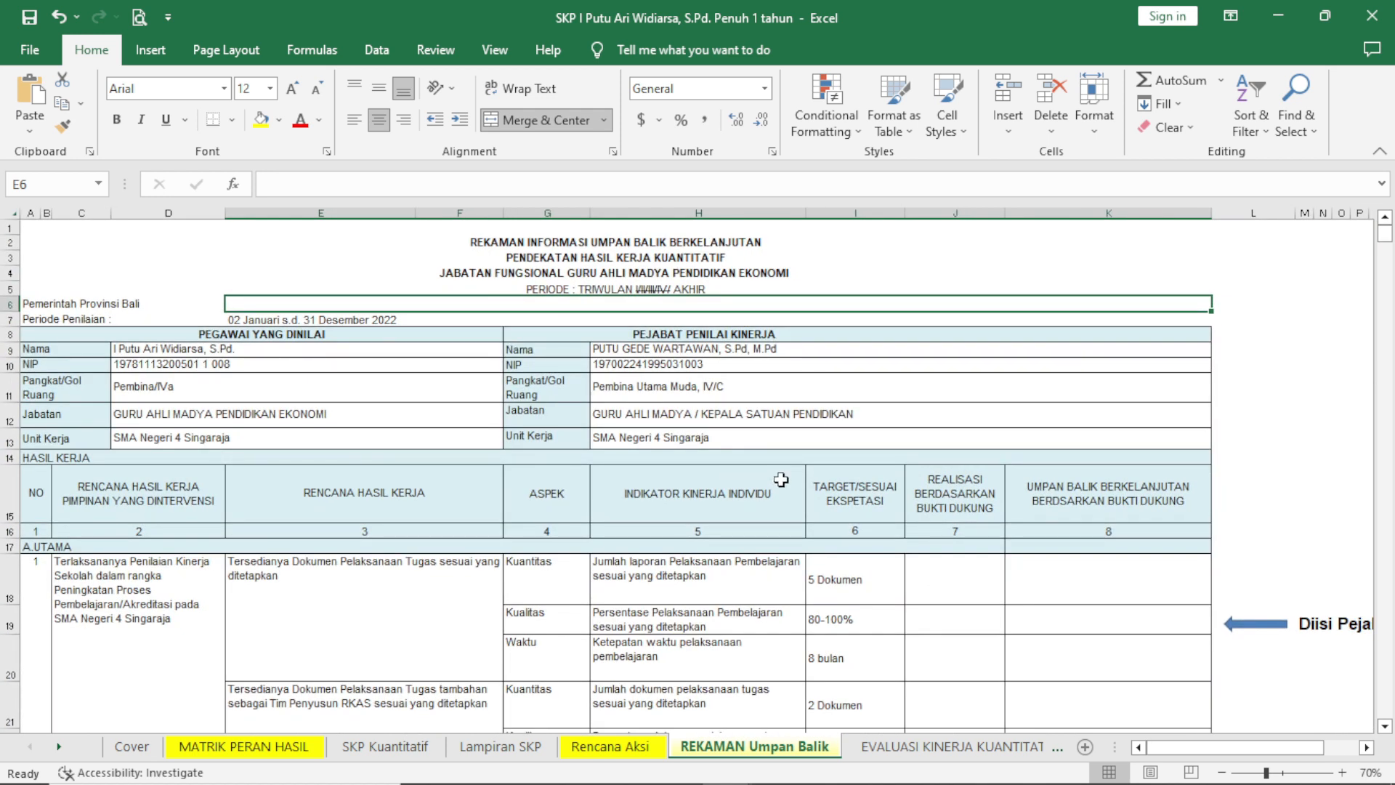
scroll(731, 476, "down", 1)
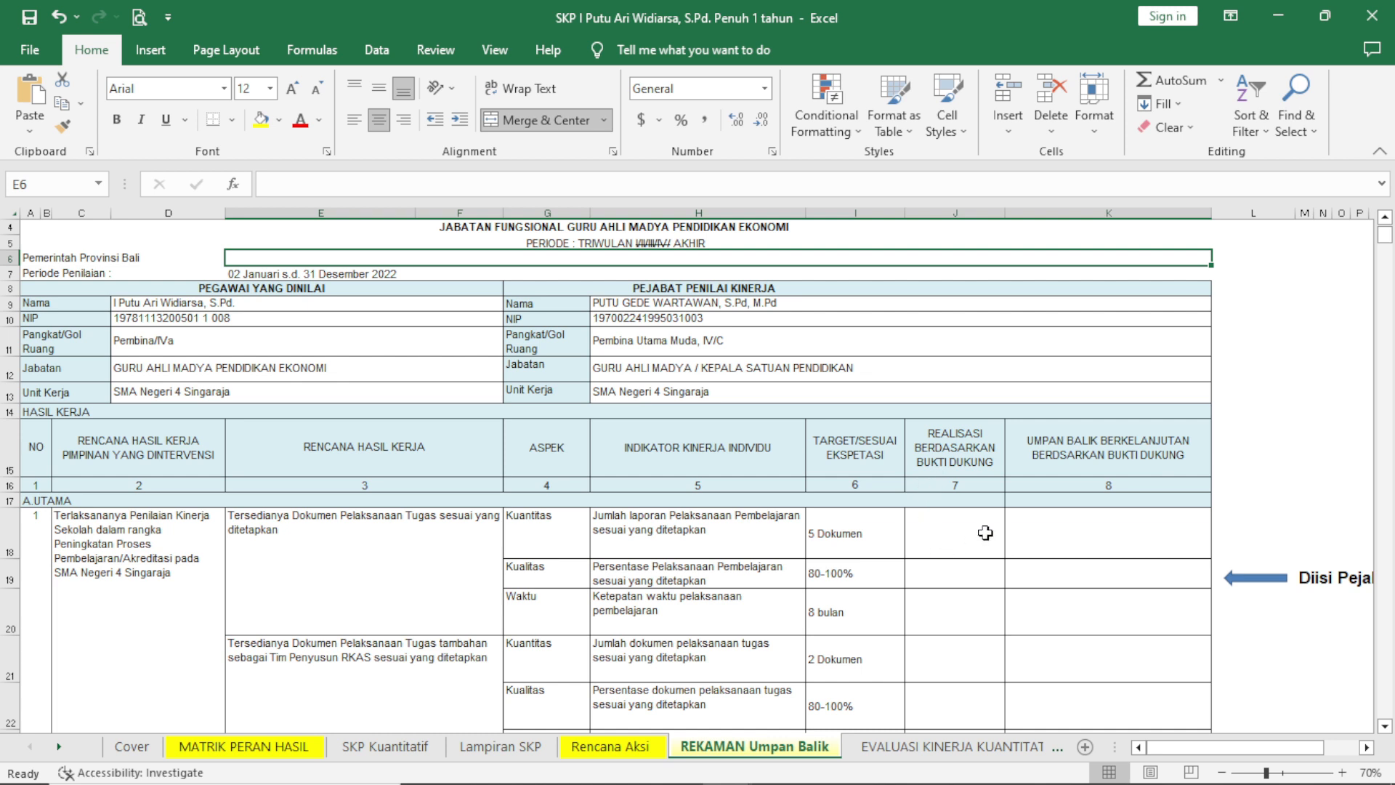
scroll(992, 508, "down", 2)
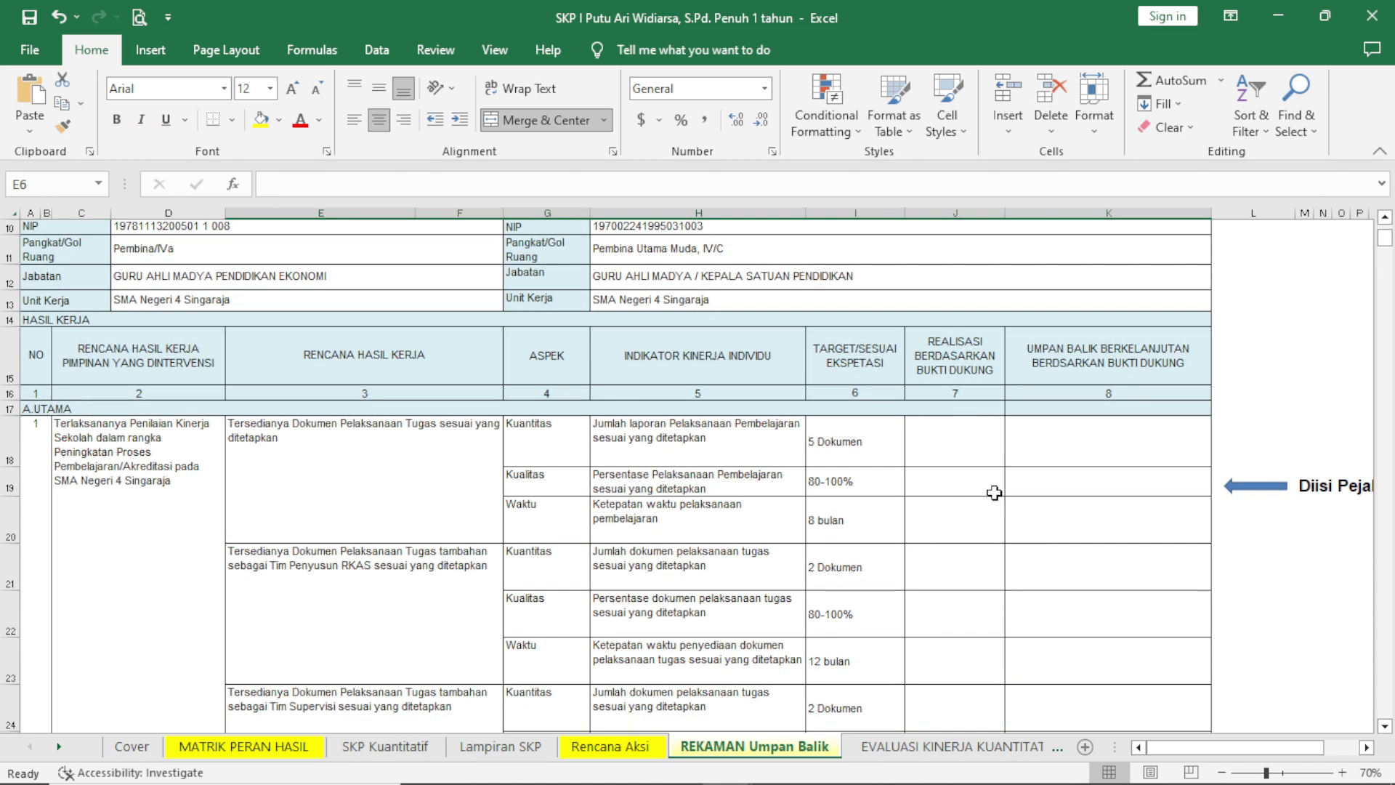
Compare the realisation and feedback cells of the first Kuantitas row, and look over the rows below.
left_click(959, 448)
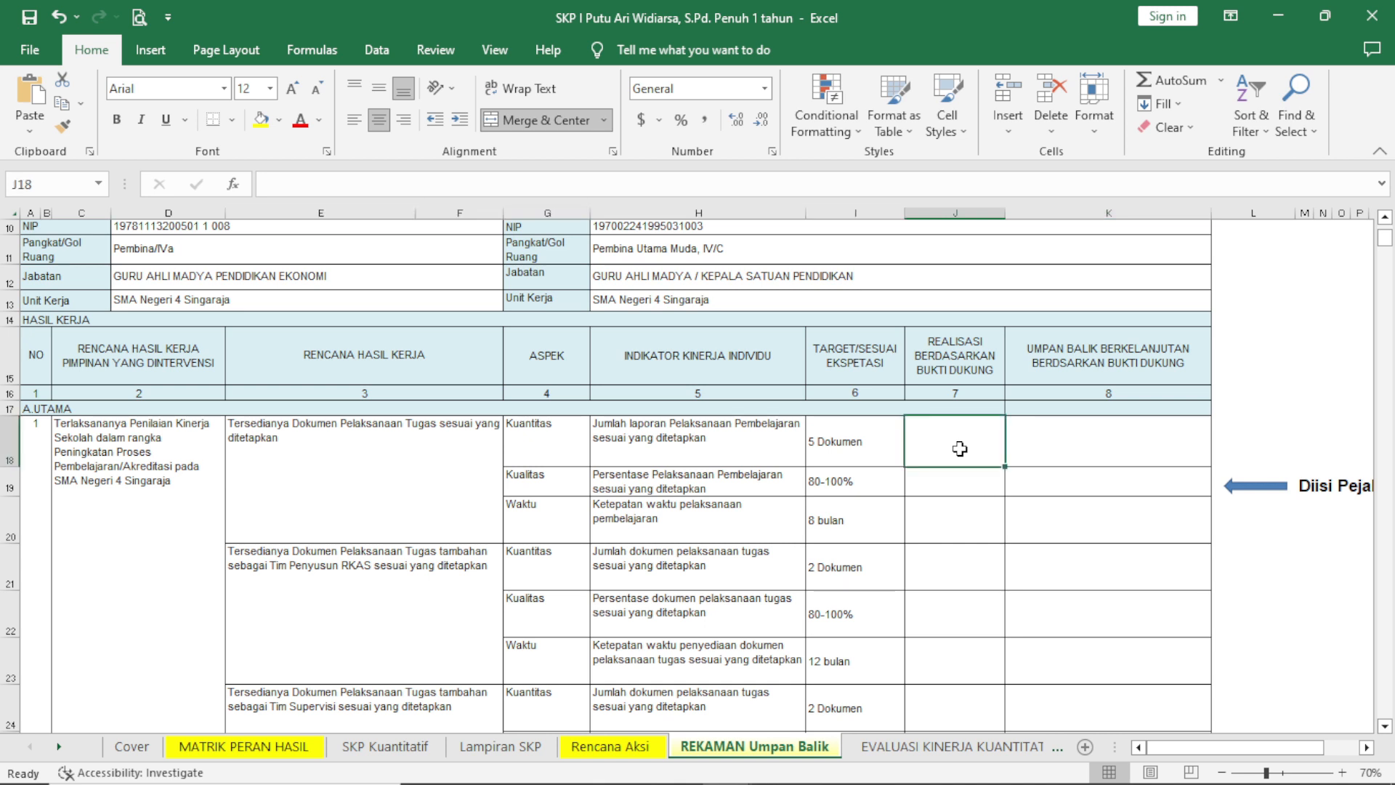
left_click(1042, 446)
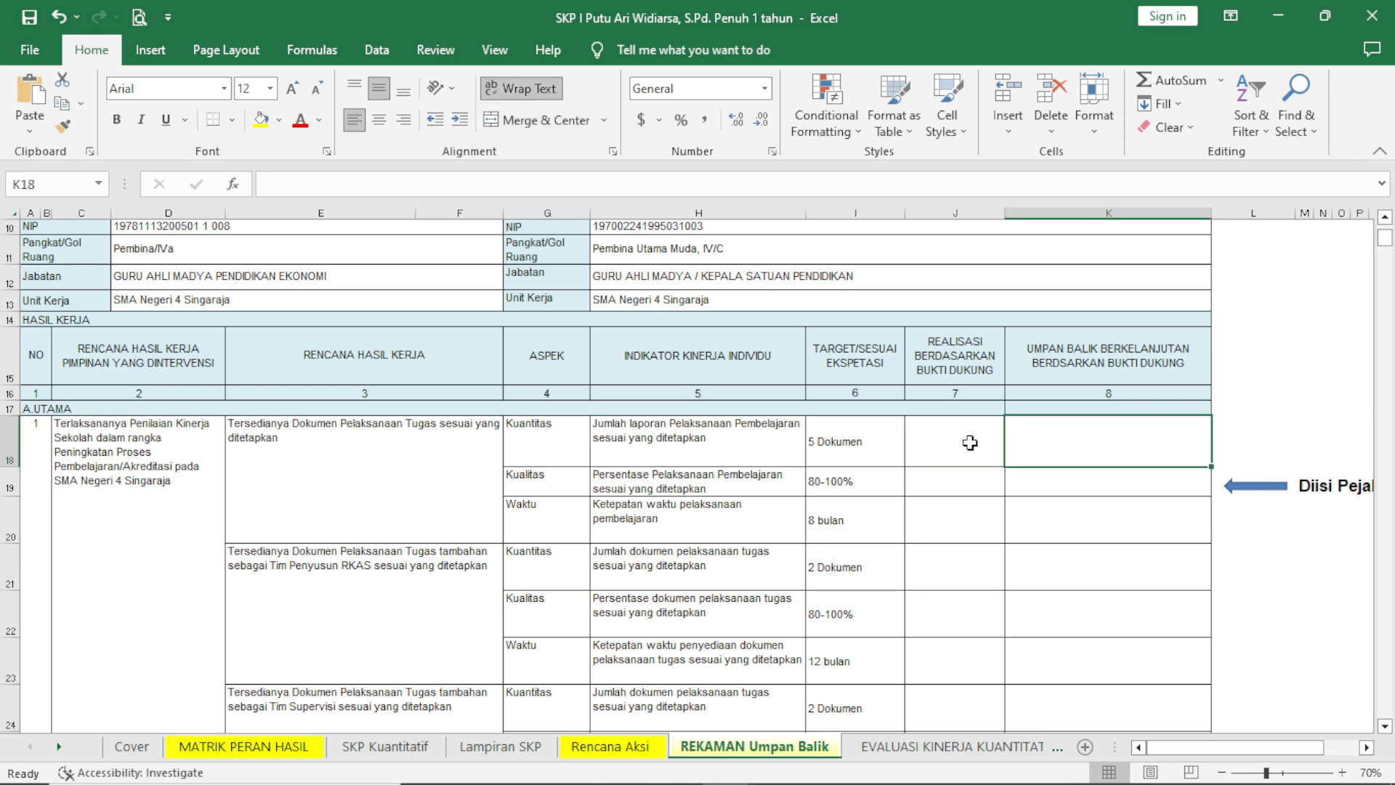
left_click(970, 442)
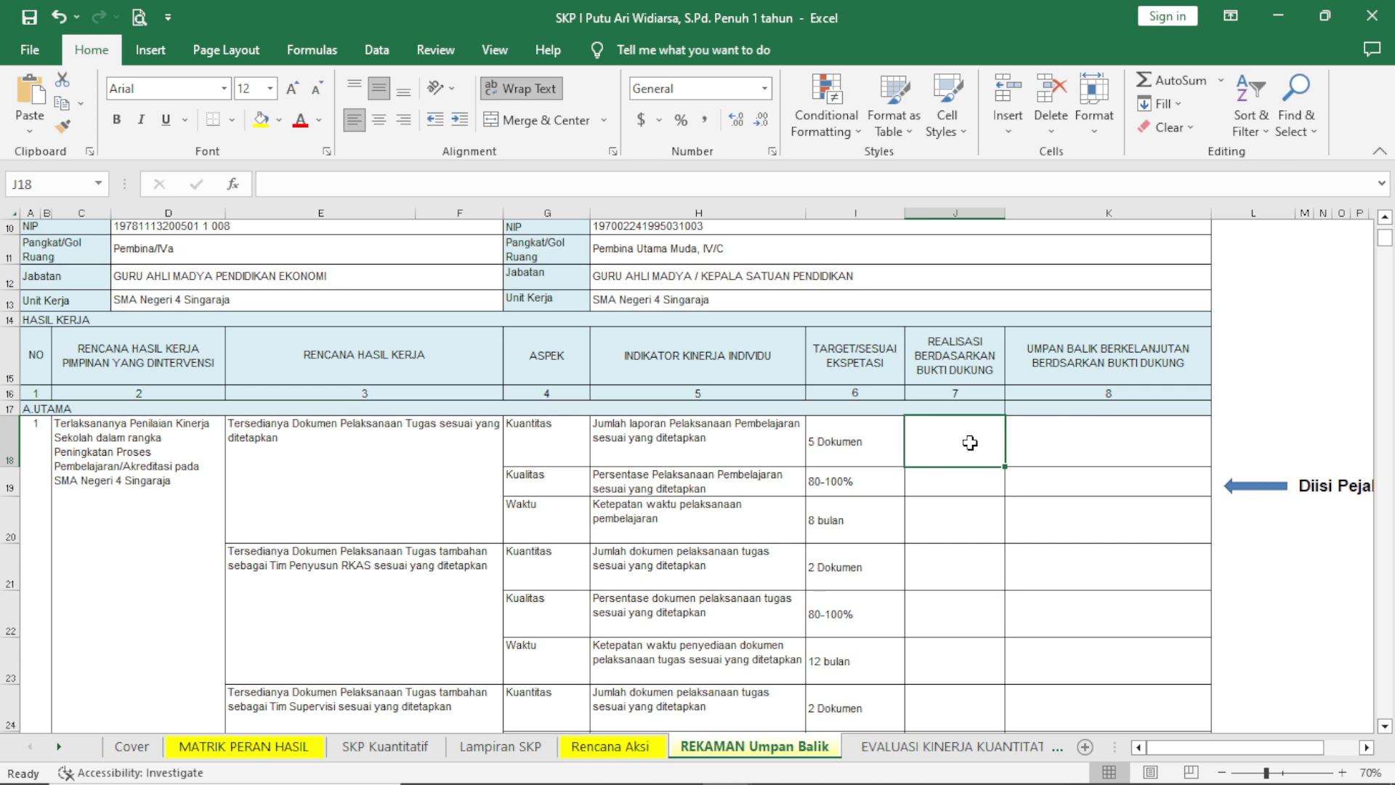
left_click(1052, 441)
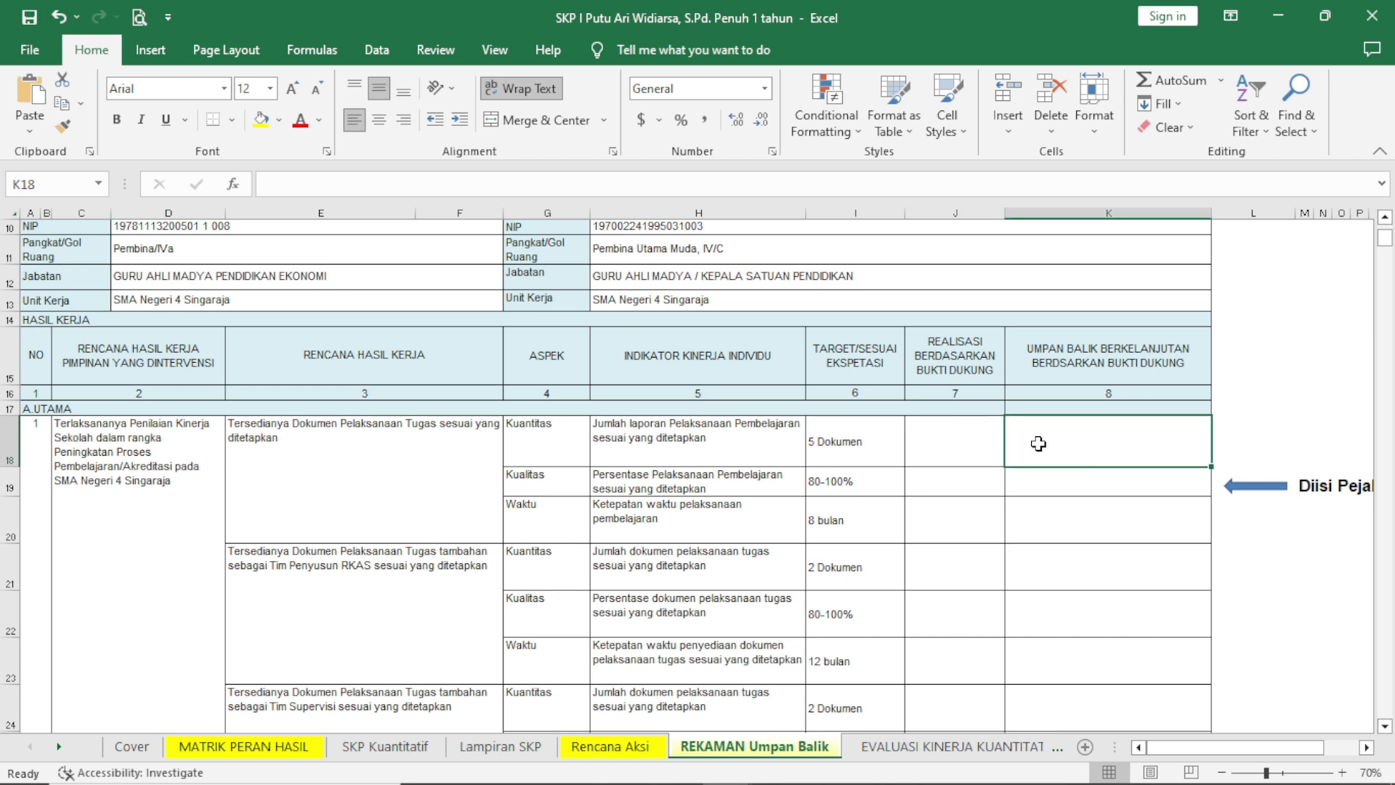
left_click(990, 455)
left_click(1043, 447)
left_click(985, 452)
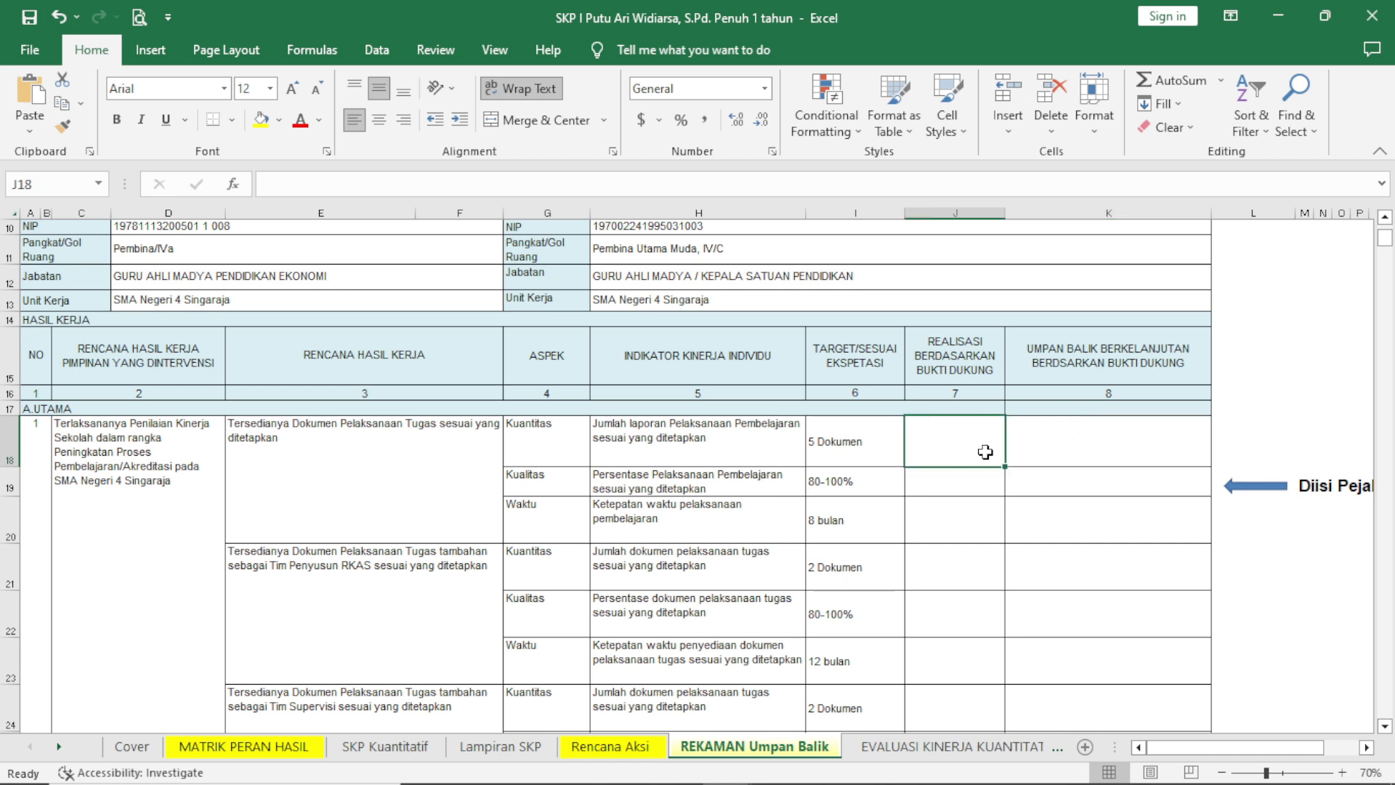
left_click(1052, 439)
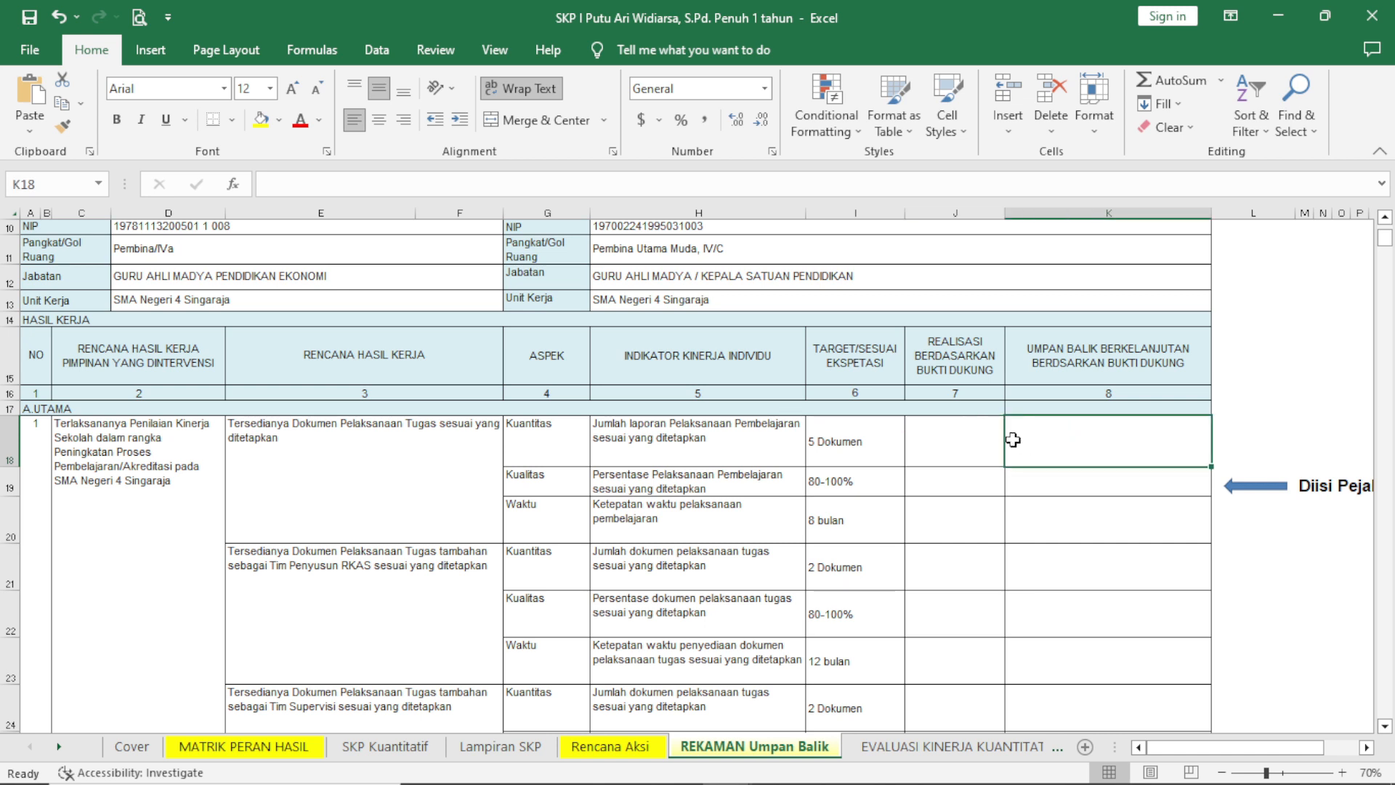
left_click(959, 444)
left_click(1048, 439)
scroll(1038, 599, "down", 1)
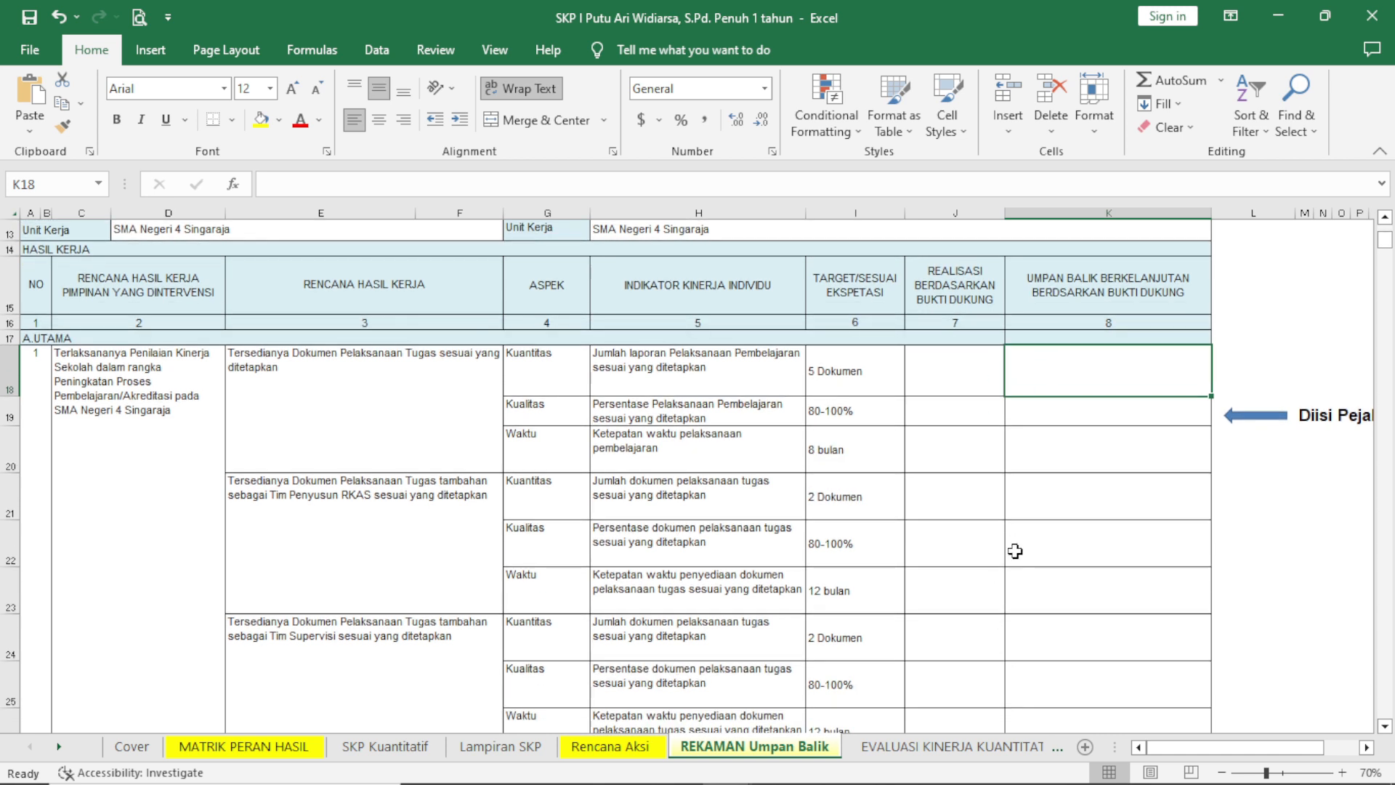
scroll(1019, 499, "up", 1)
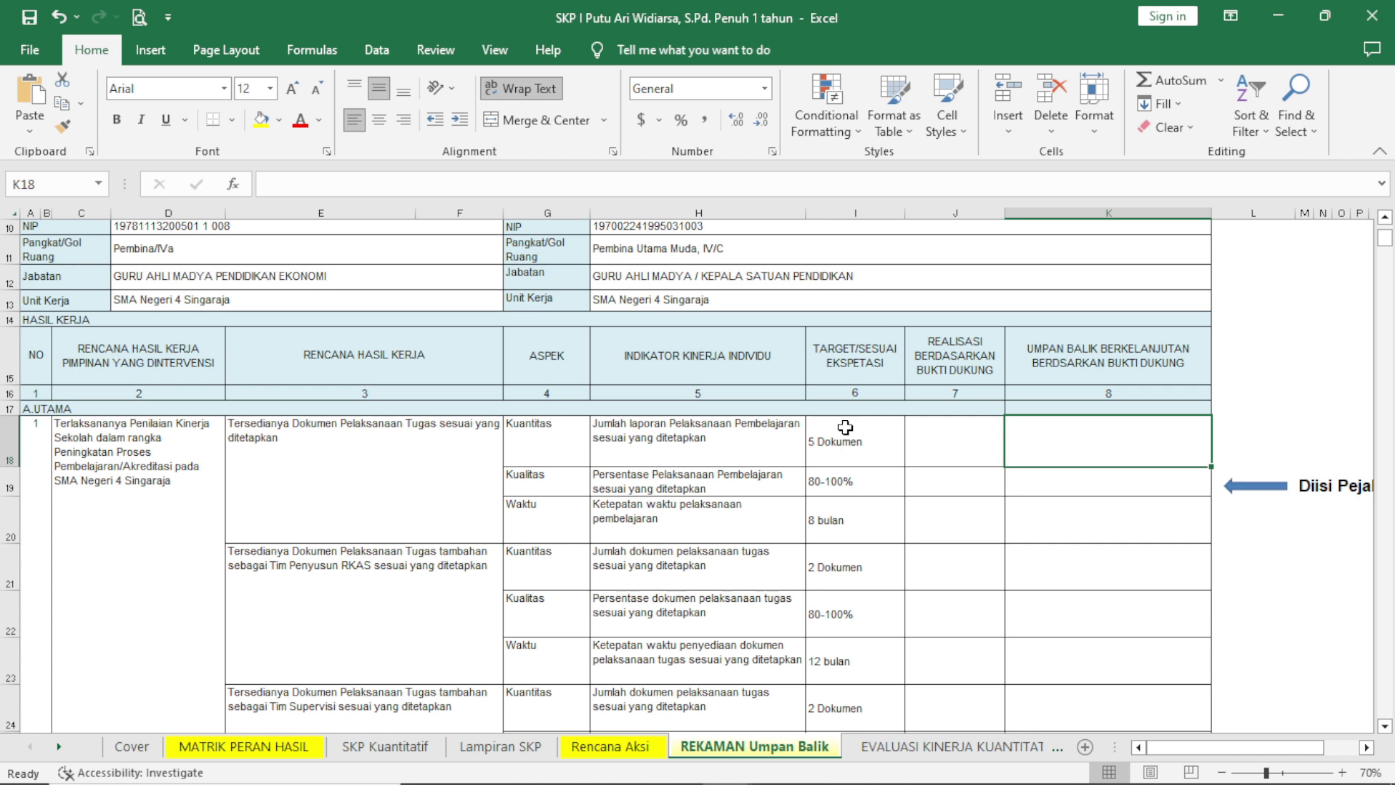
Enter "4 Dokumen" as the realisation for the first work result's Kuantitas row.
left_click(968, 440)
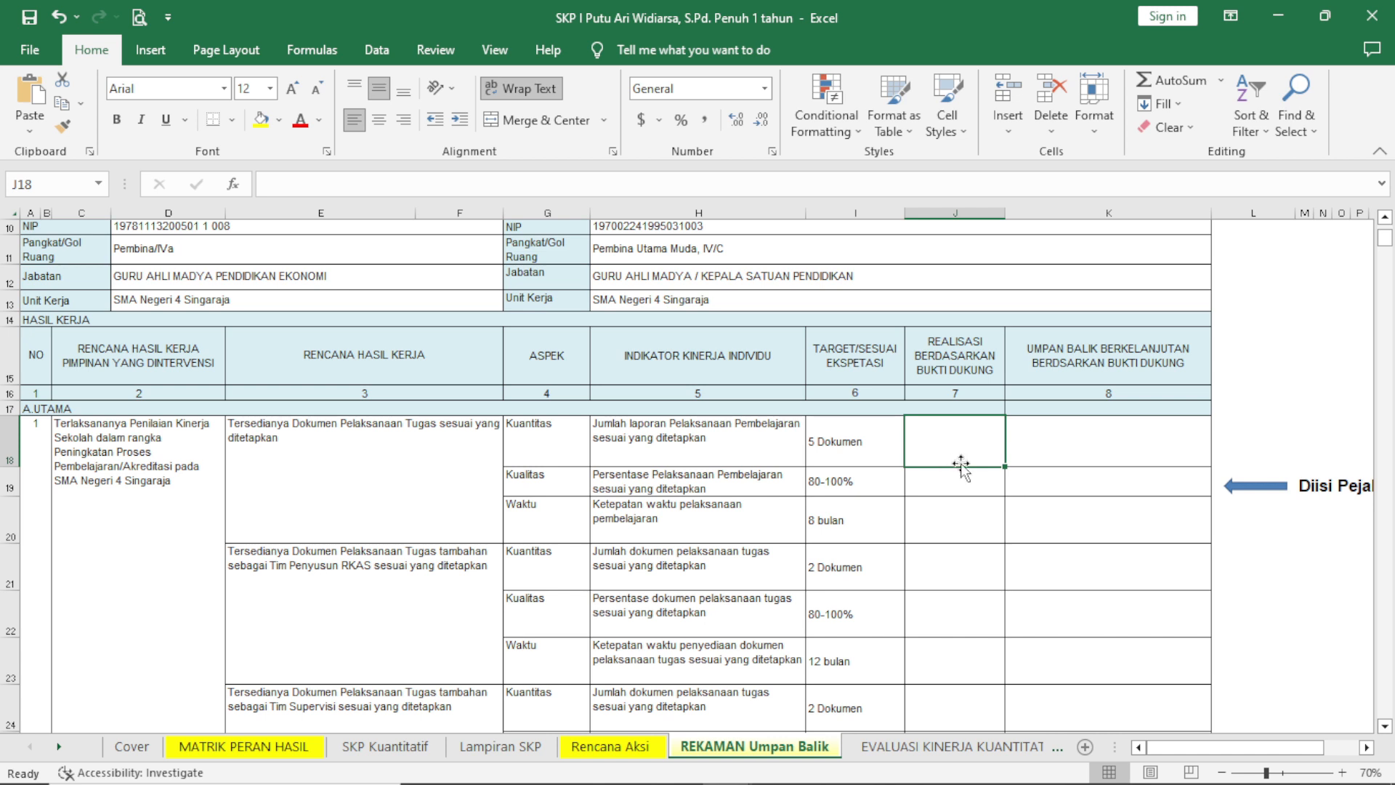
type("4 dOLU")
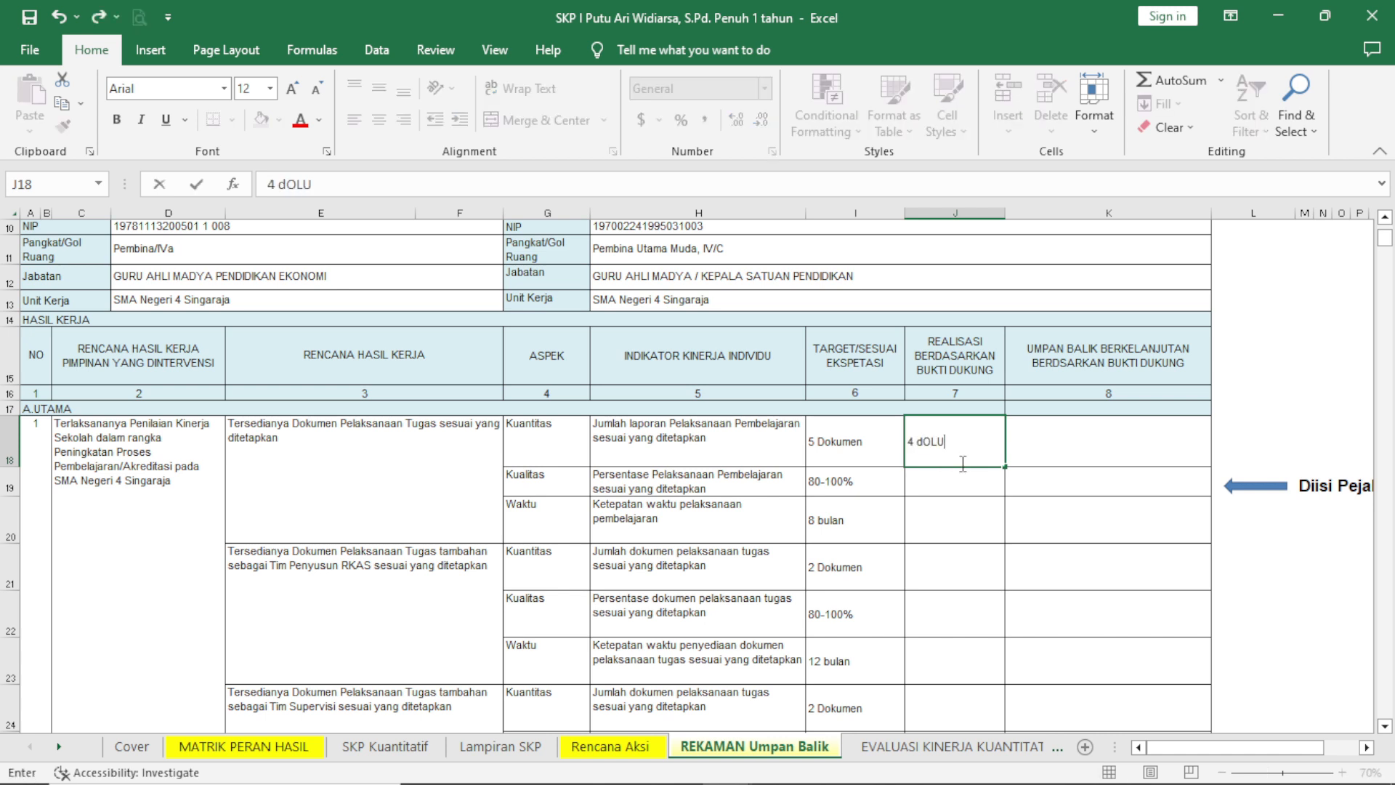
key("BackSpace")
key("BackSpace")
key("BackSpace")
key("BackSpace")
key("BackSpace")
key("BackSpace")
type("4 Dokumen")
key("Return")
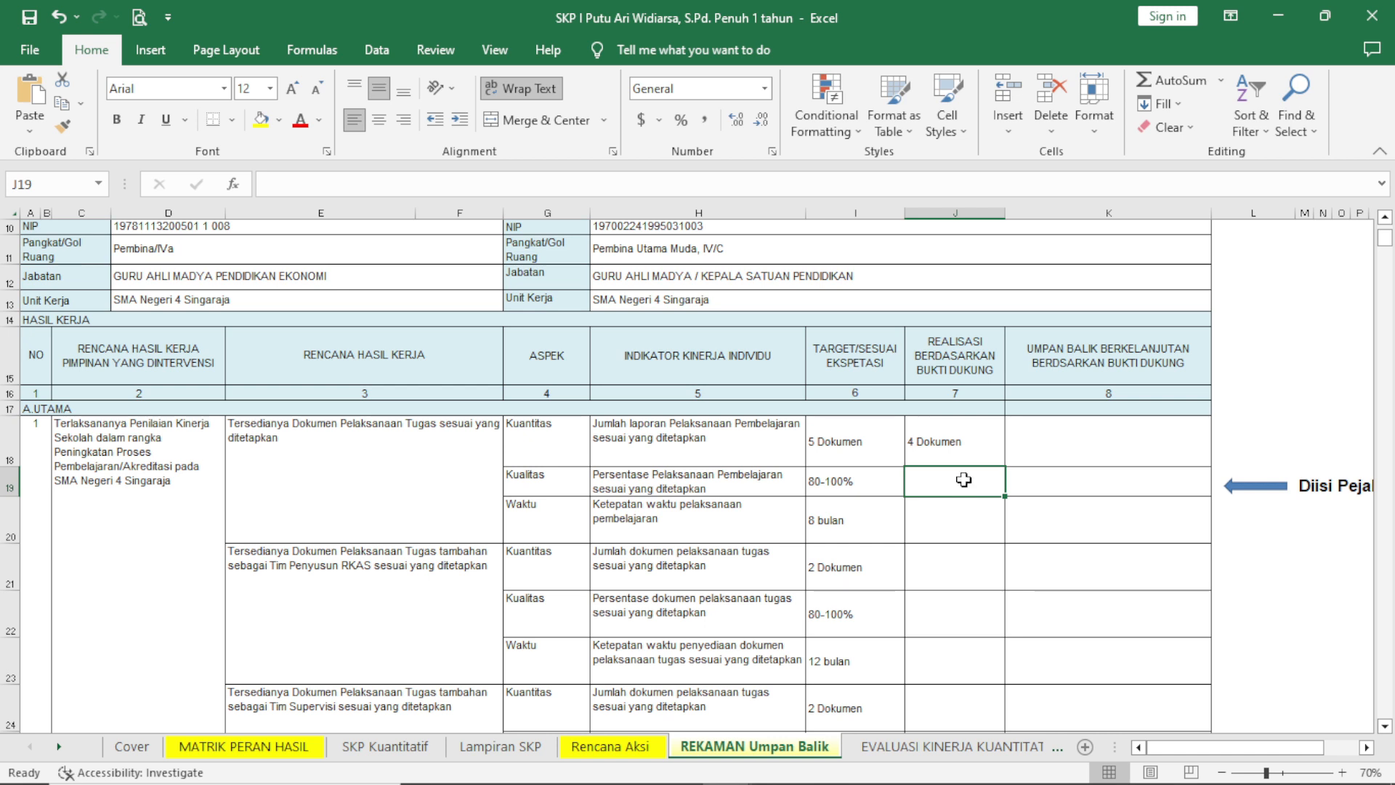
Fill in the first work result's remaining realisations with 90% for Kualitas and "8 bulan" for Waktu.
type("90")
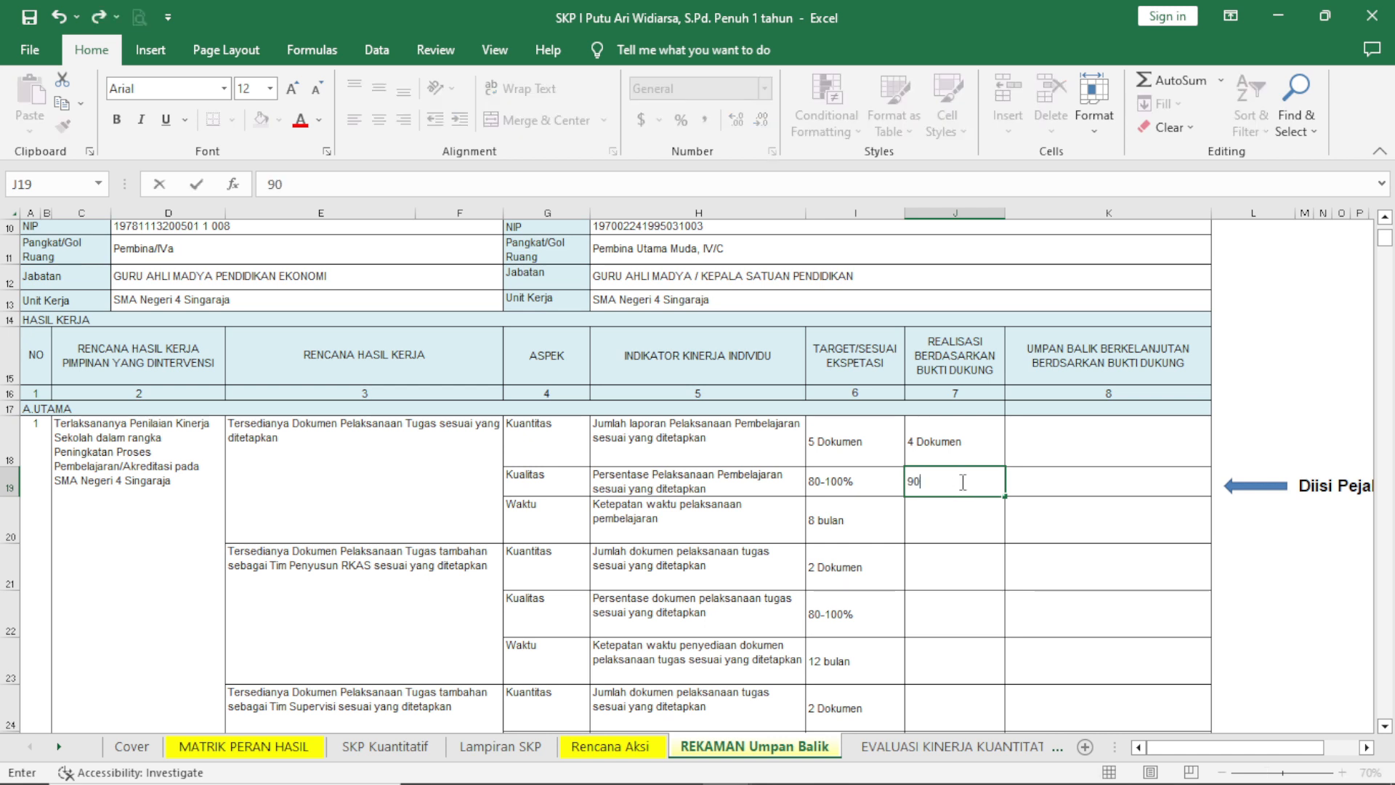
type("%")
key("Return")
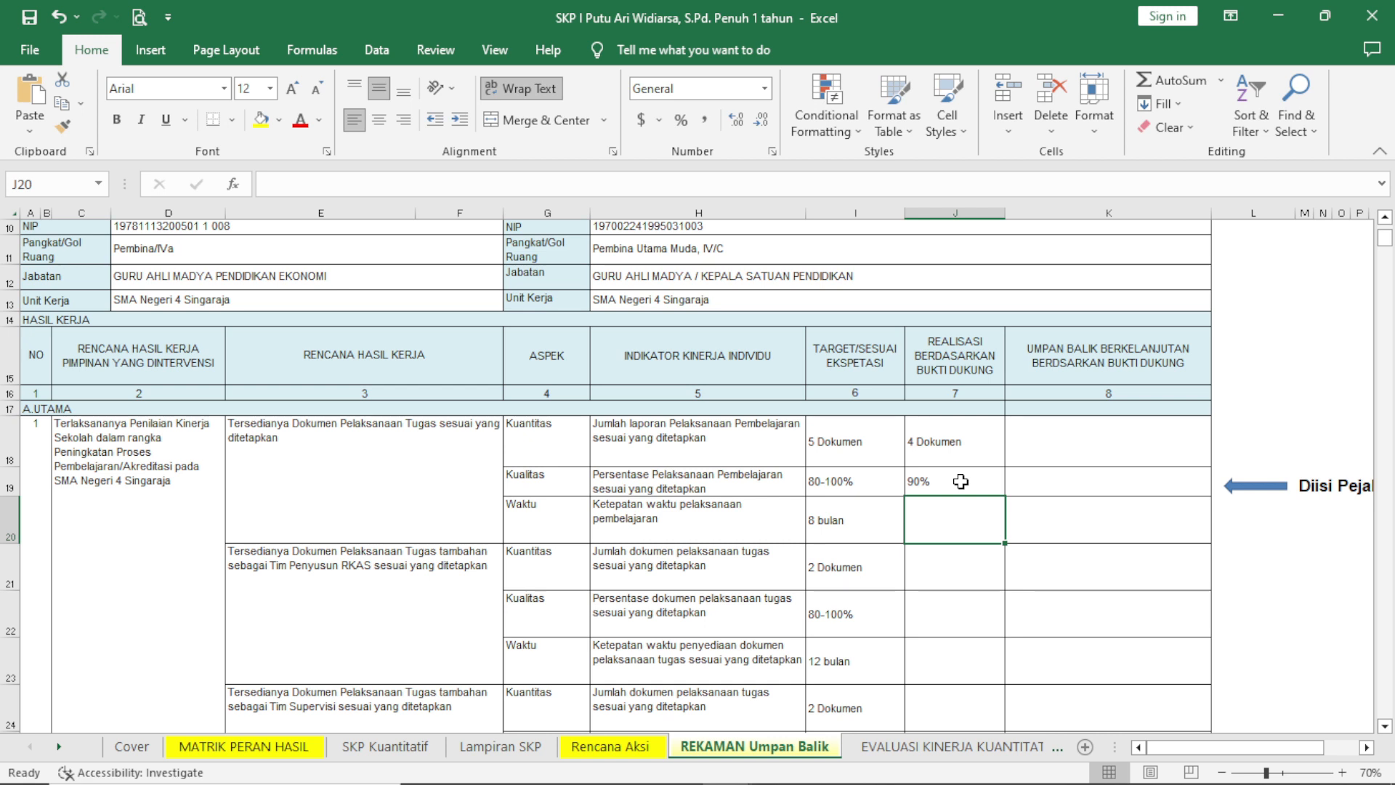
left_click(960, 482)
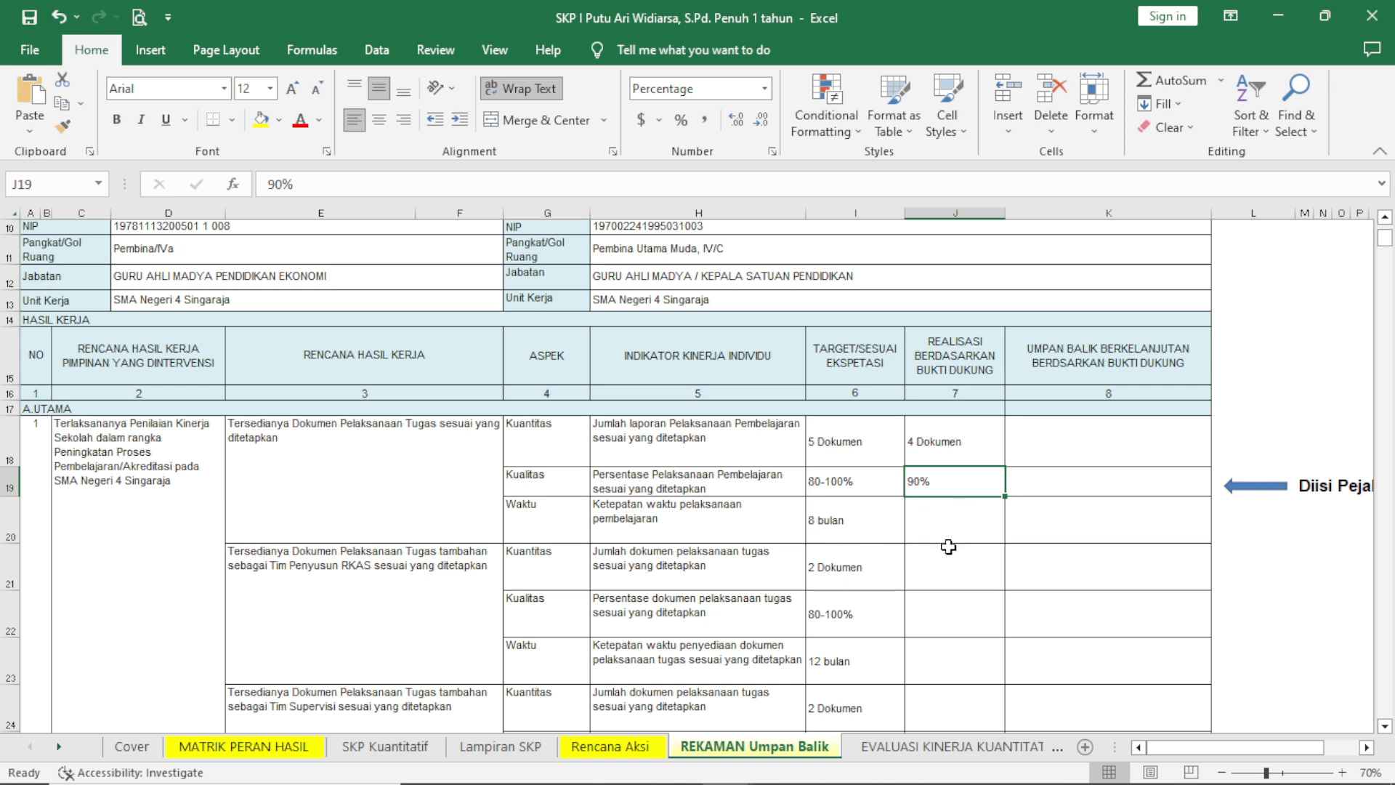
left_click(941, 525)
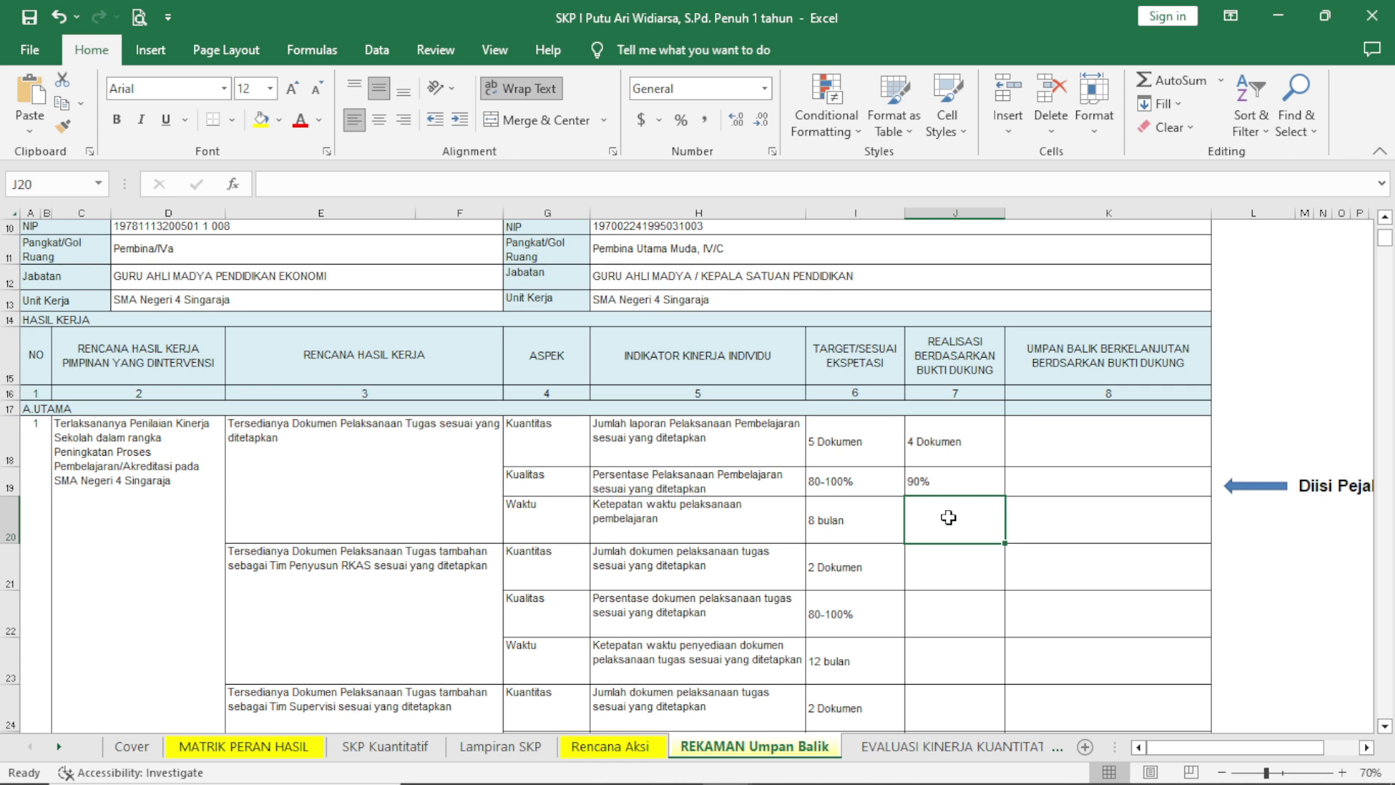
type("8 bulan")
key("Return")
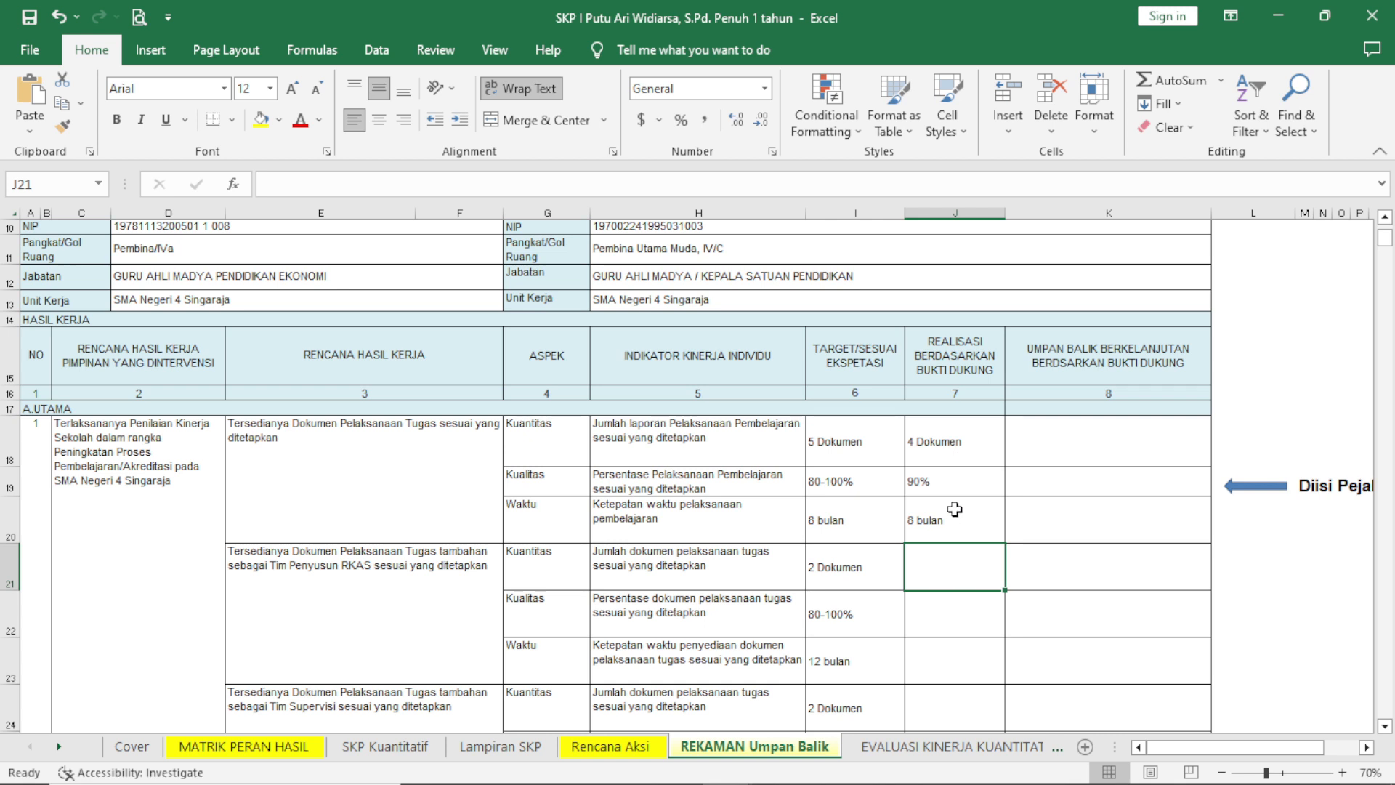
Review the realisation entries in the Kuantitas, Kualitas and Waktu rows of the first work result.
left_click(952, 442)
left_click(951, 474)
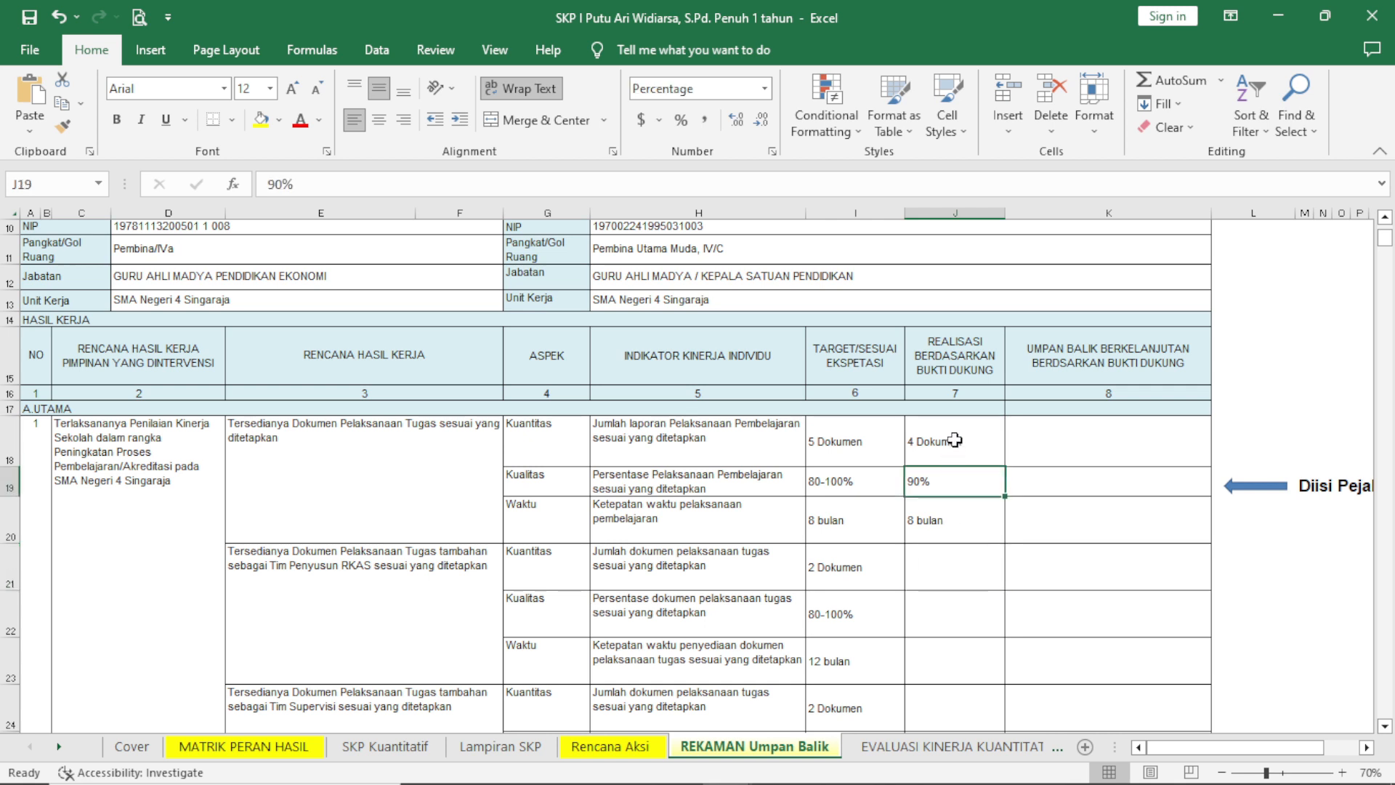
left_click(953, 440)
left_click(961, 530)
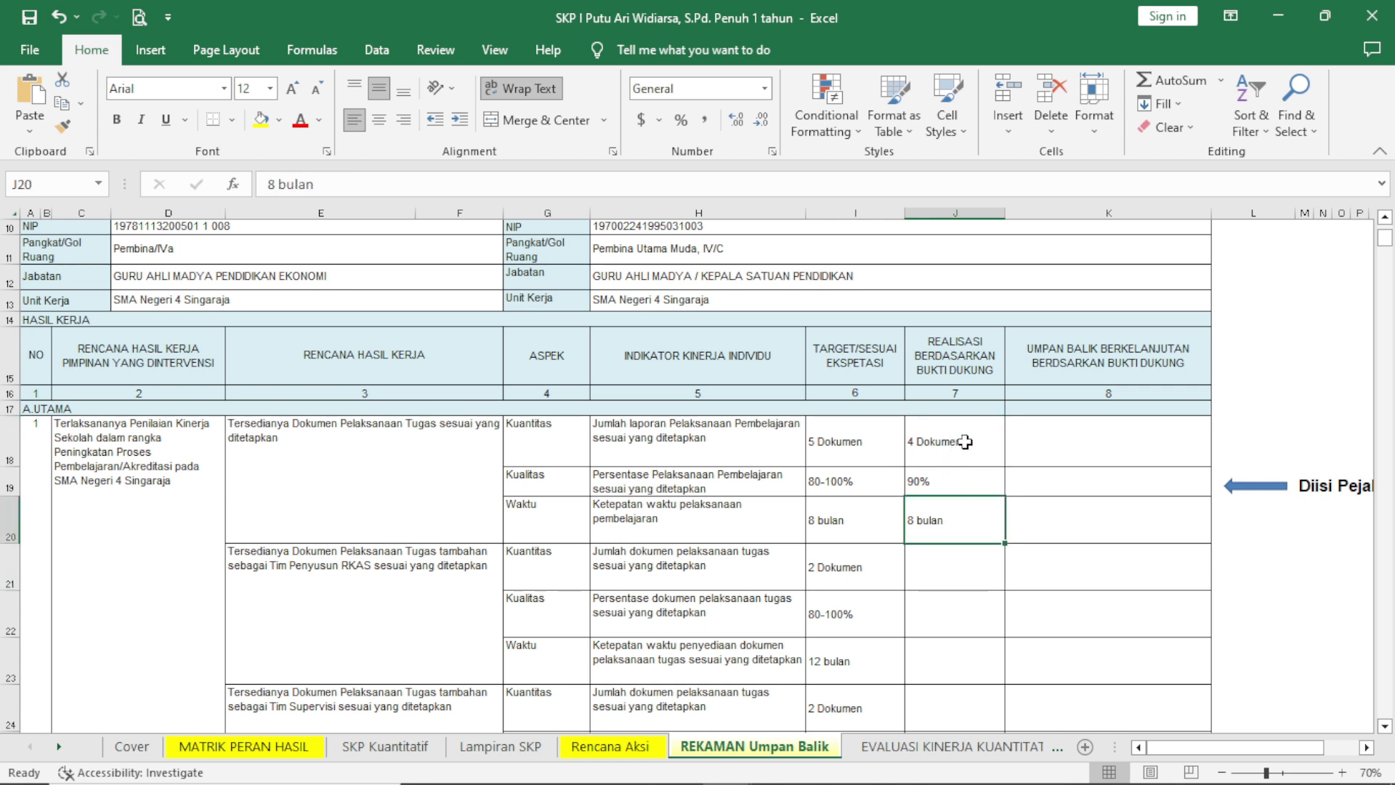
left_click(963, 440)
left_click(964, 484)
left_click(964, 528)
Enter "Penyelesaian dokumen sesuai dengan waktu yang ditetapkan" as the continuous feedback in the first Kuantitas row.
left_click(1117, 445)
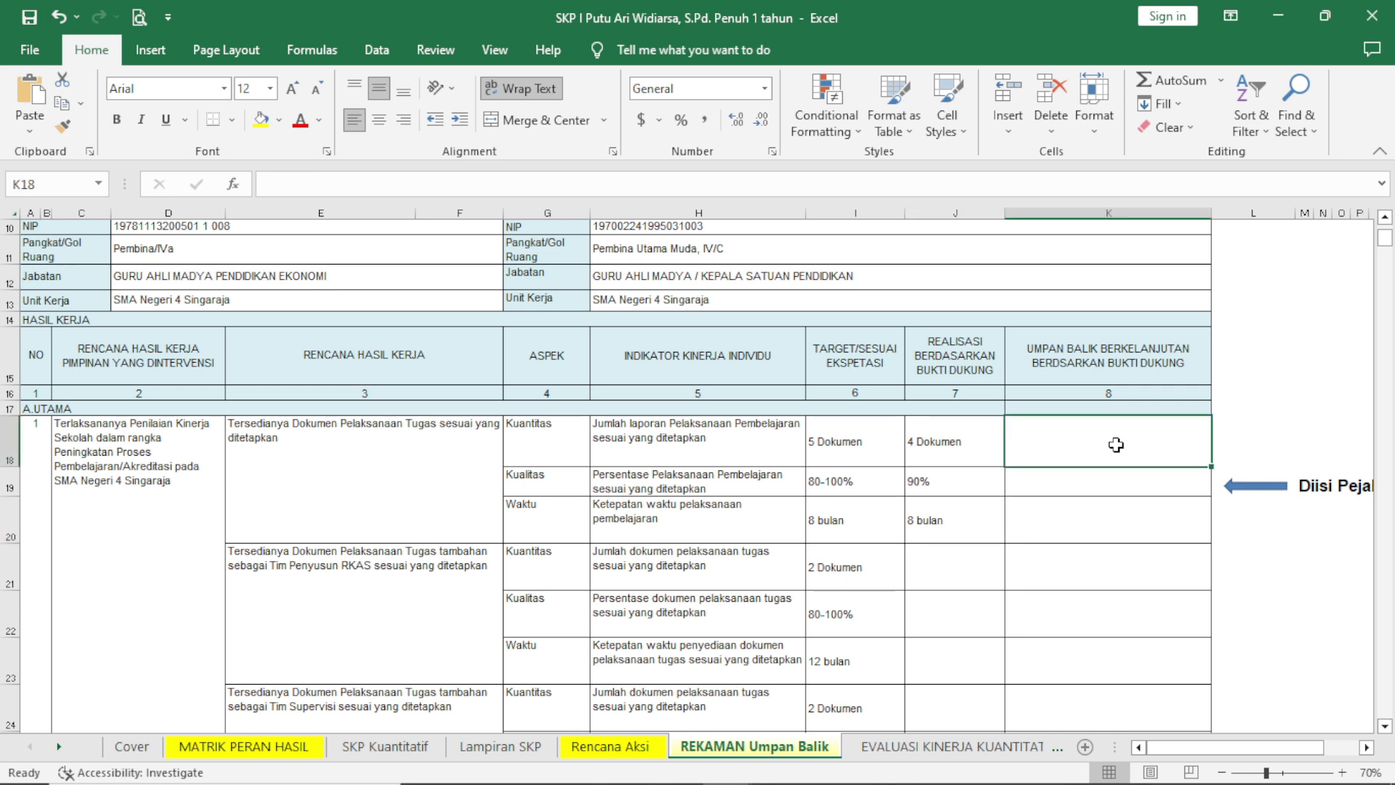
type("Penyelesaiakn")
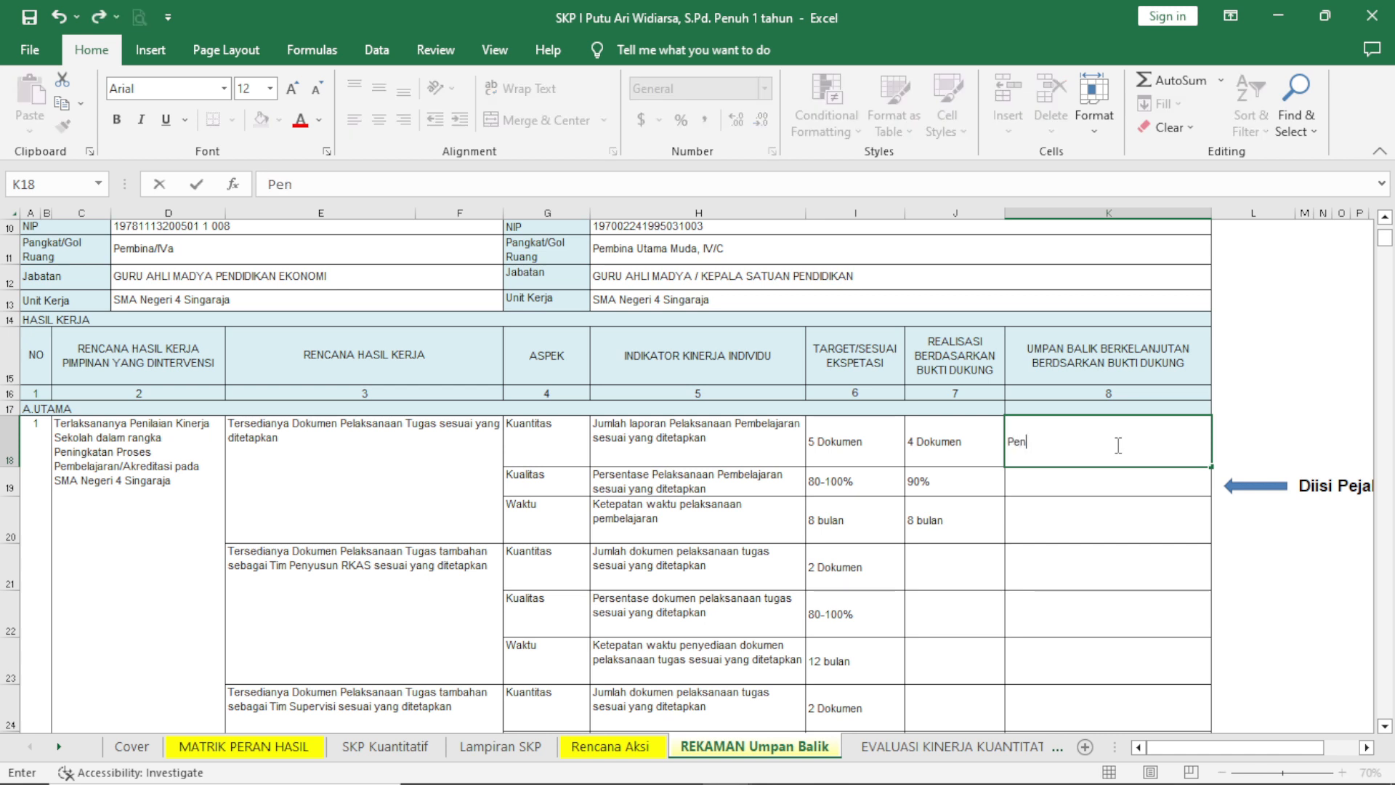
key("BackSpace")
key("BackSpace")
key("BackSpace")
type("an dokm")
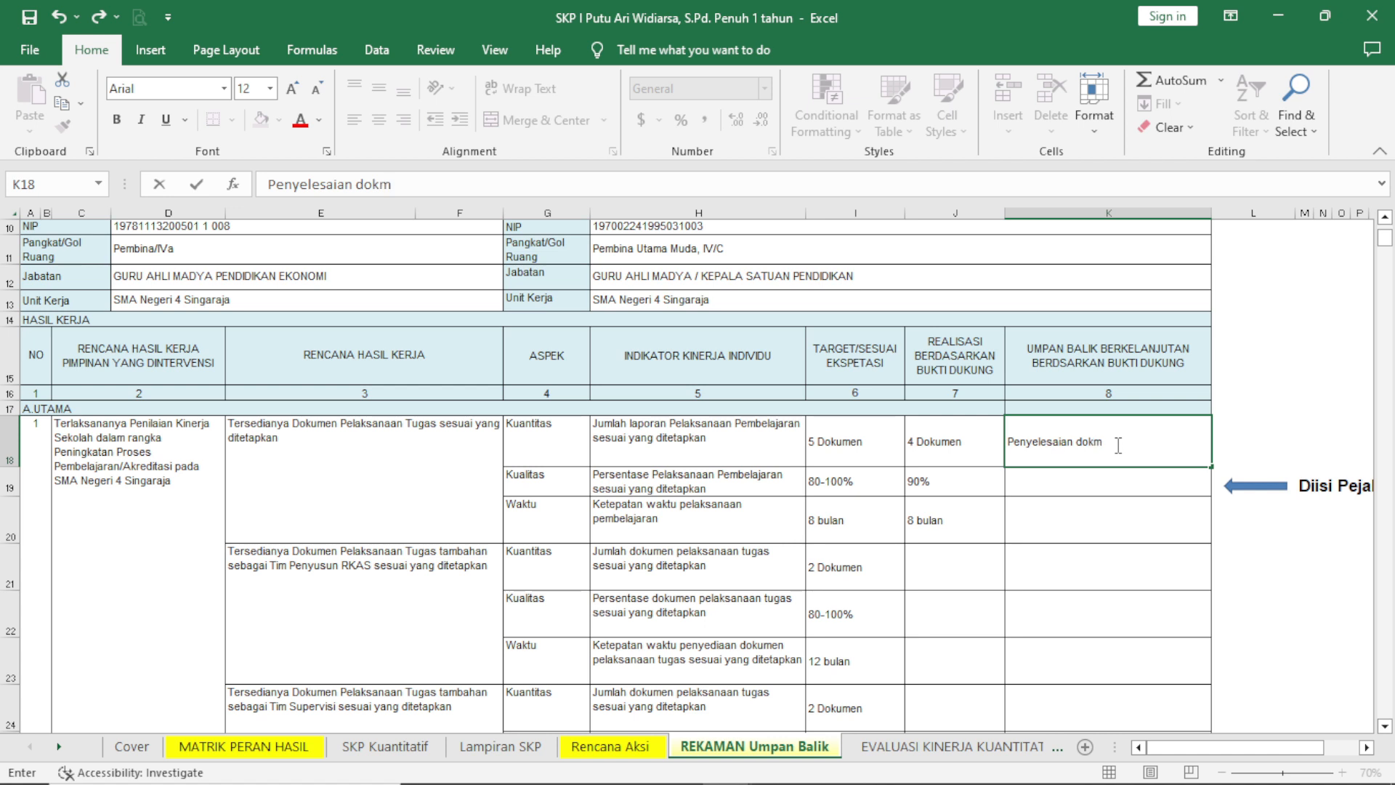
key("BackSpace")
type("umen sesuai denggan wat")
key("BackSpace")
key("BackSpace")
key("BackSpace")
key("BackSpace")
key("BackSpace")
key("BackSpace")
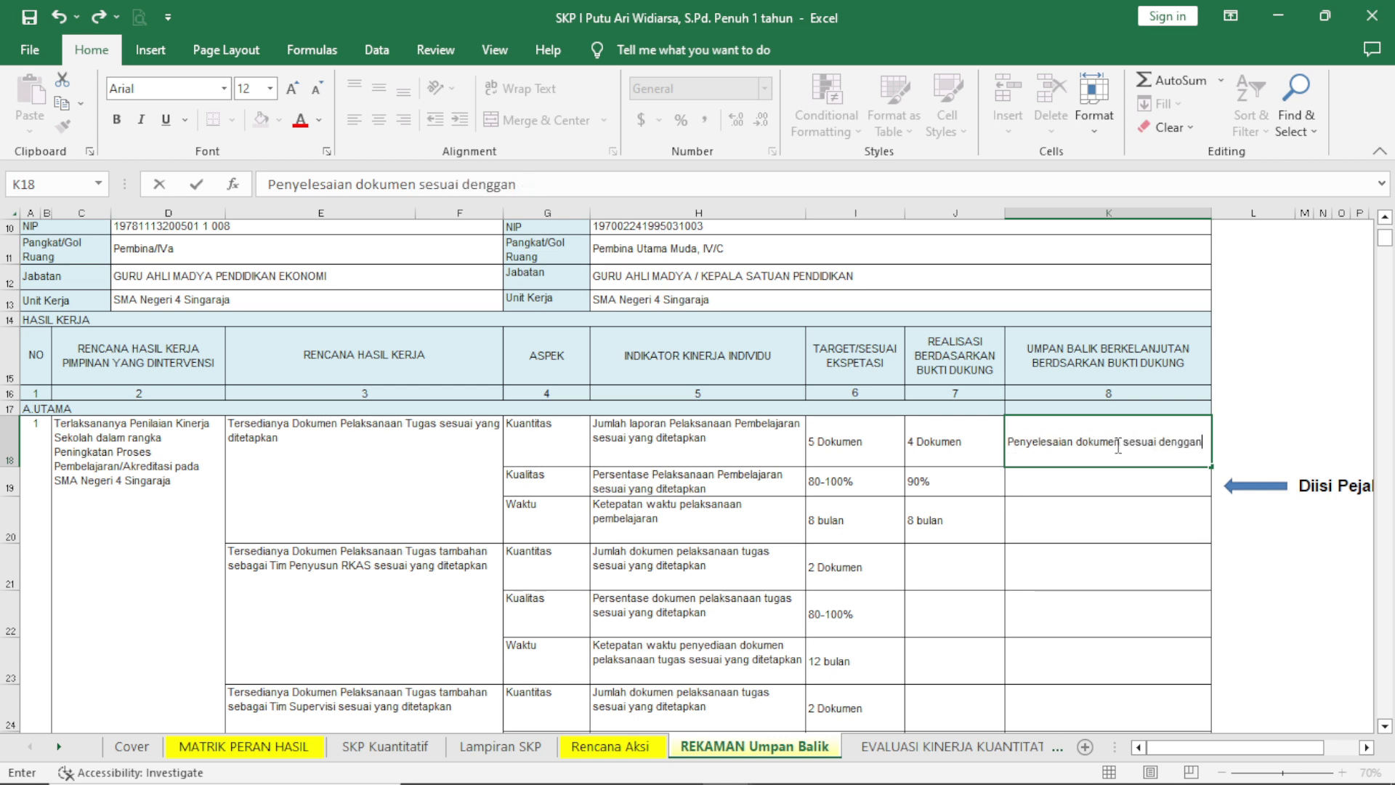
type("an waktu")
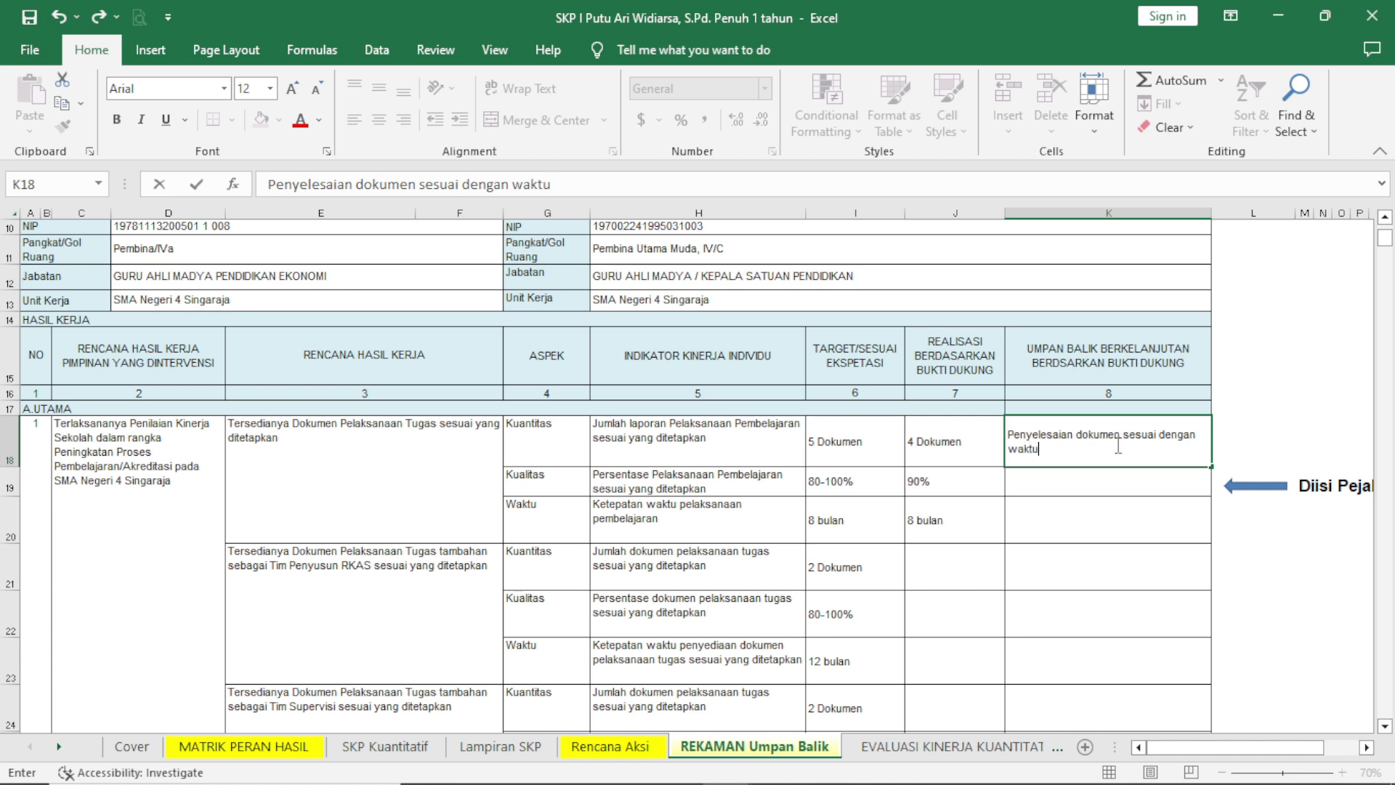
type(" yang ditetapkan,")
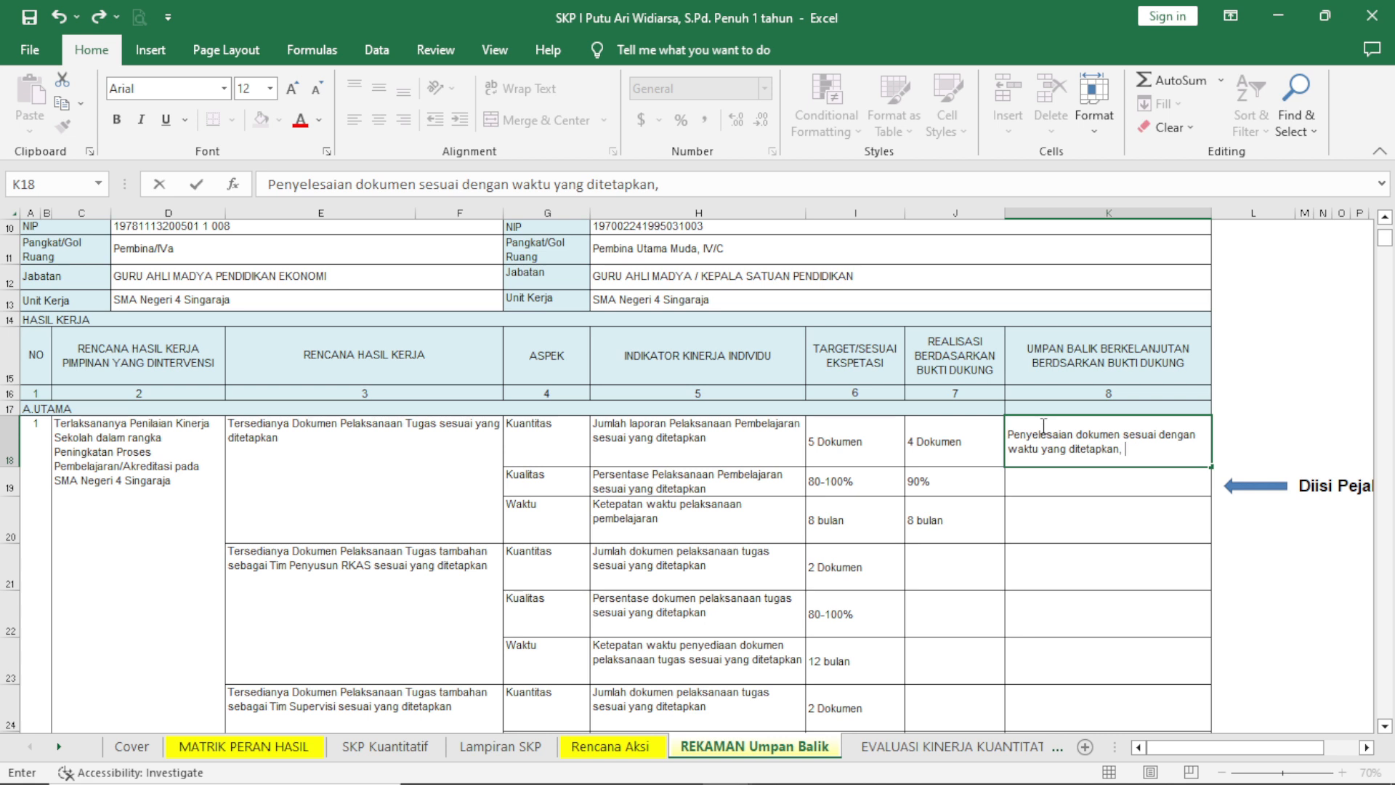
Extend the Kuantitas feedback with ", lengkapi dokumen yang masih kurang, Bagus.".
type("lengkapi dokumen ya")
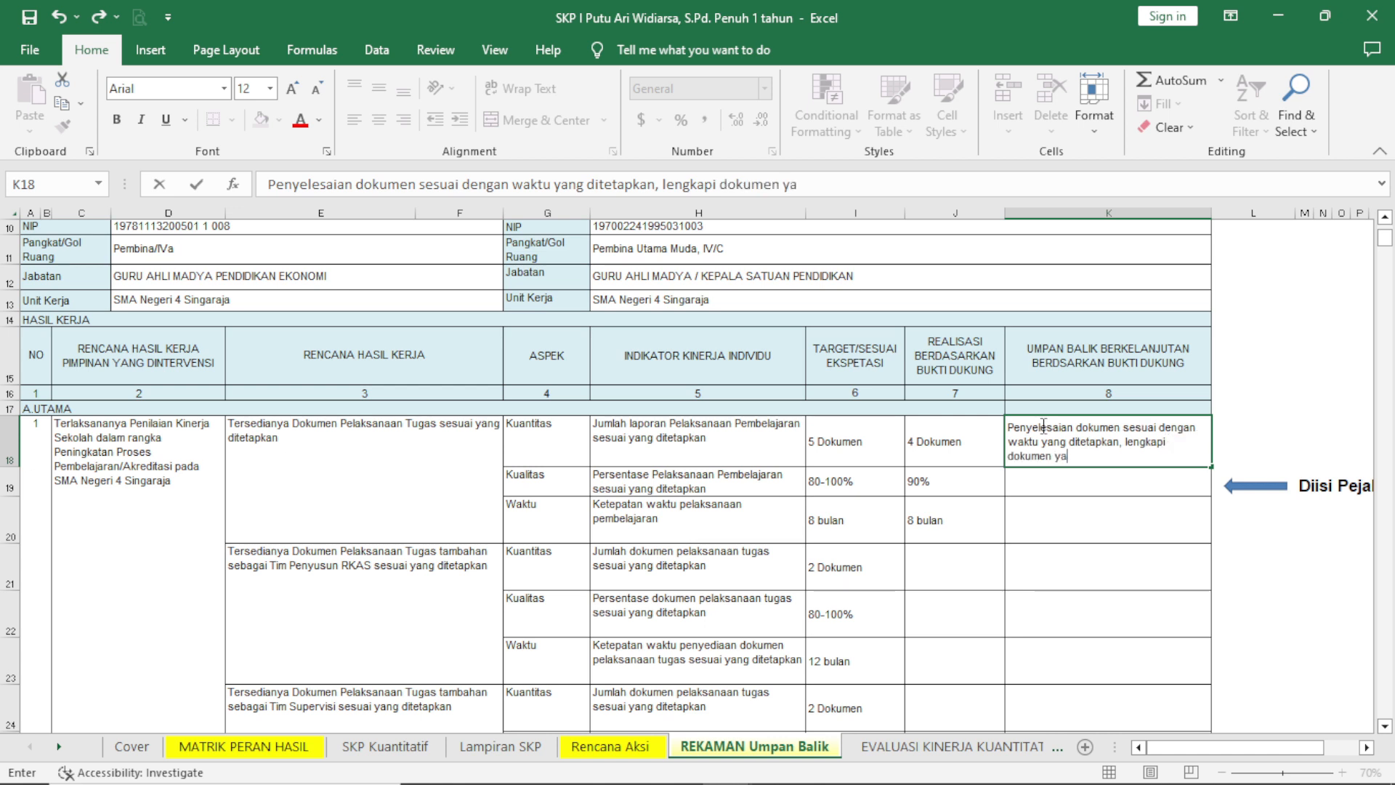
type("ng masih kurang")
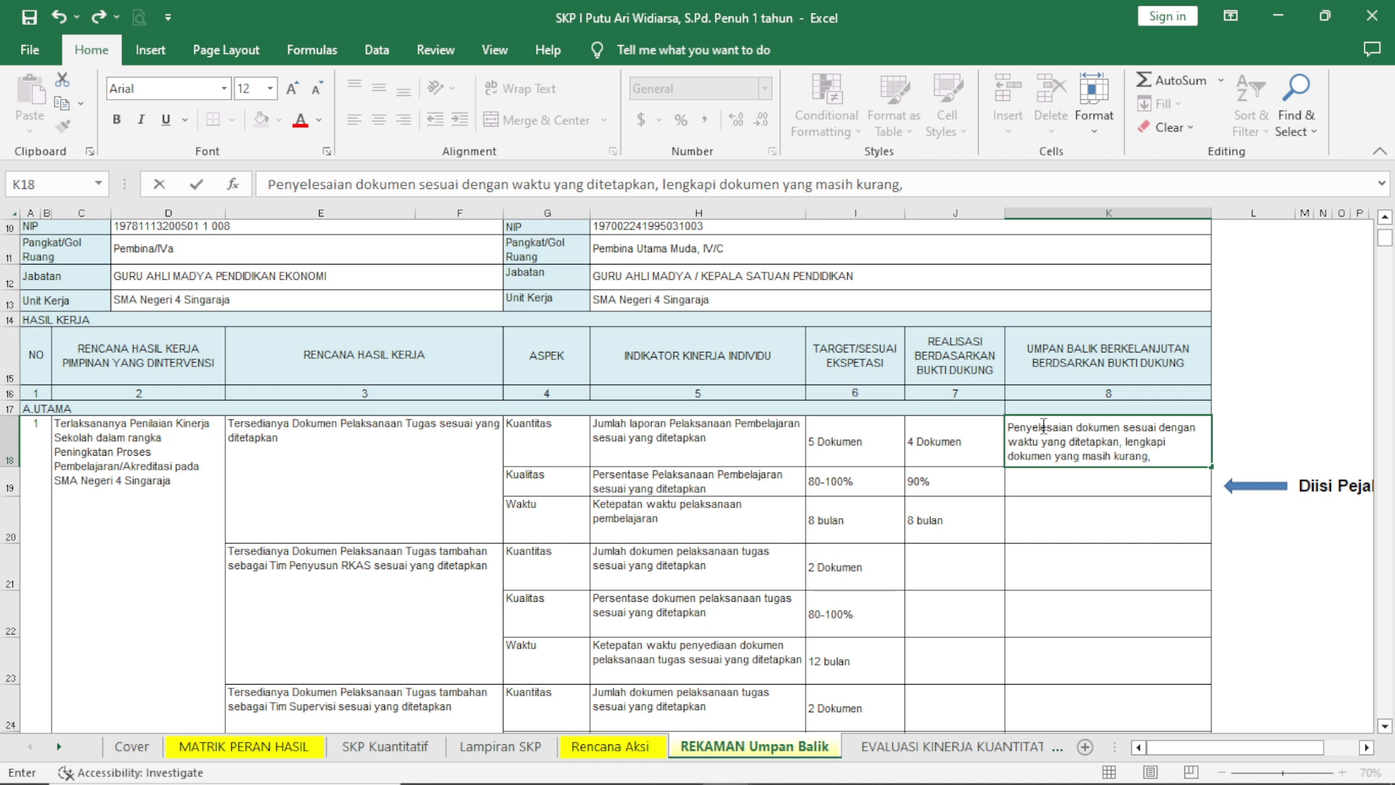
type(", Bagus.")
Make the word "Bagus." bold at the end of the Kuantitas feedback.
double_click(1158, 457)
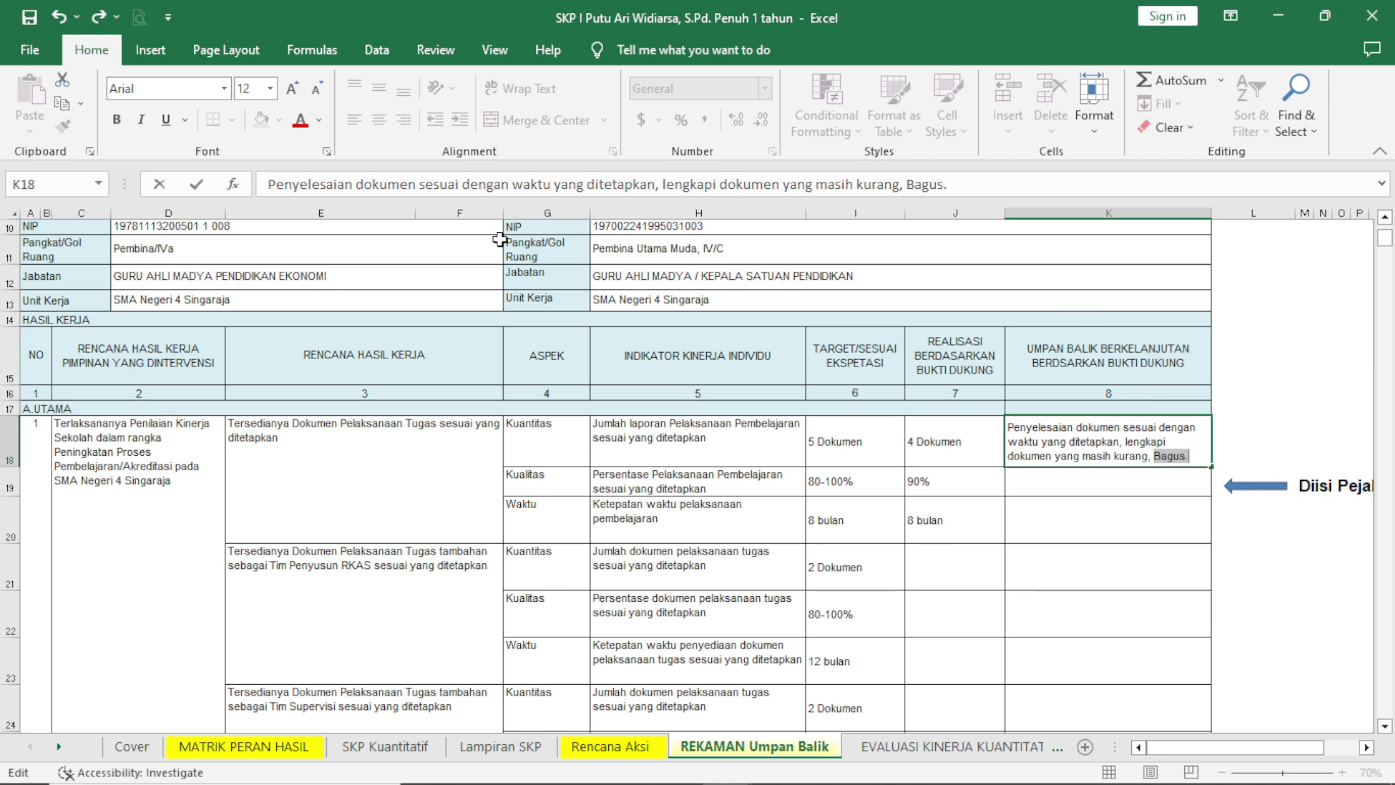
left_click(123, 118)
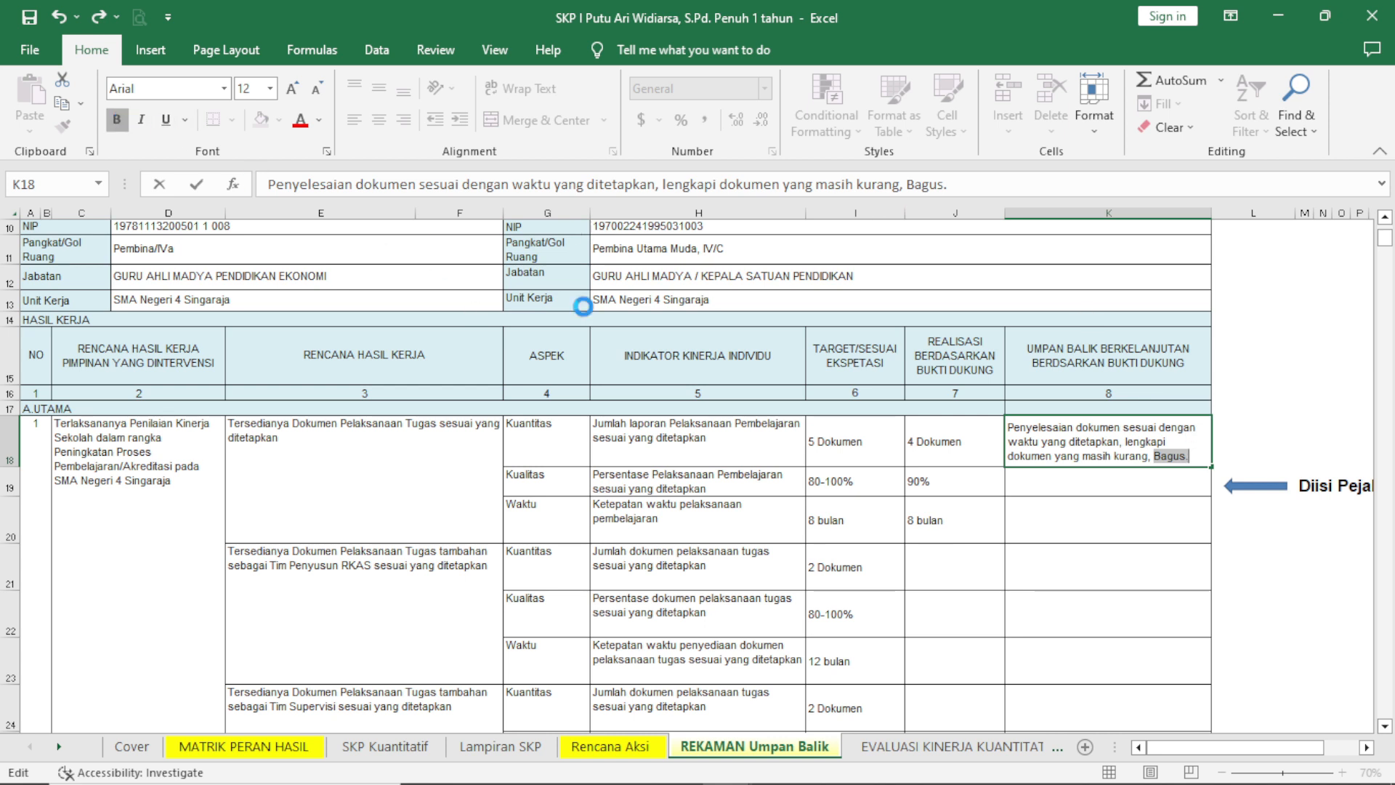
left_click(1038, 517)
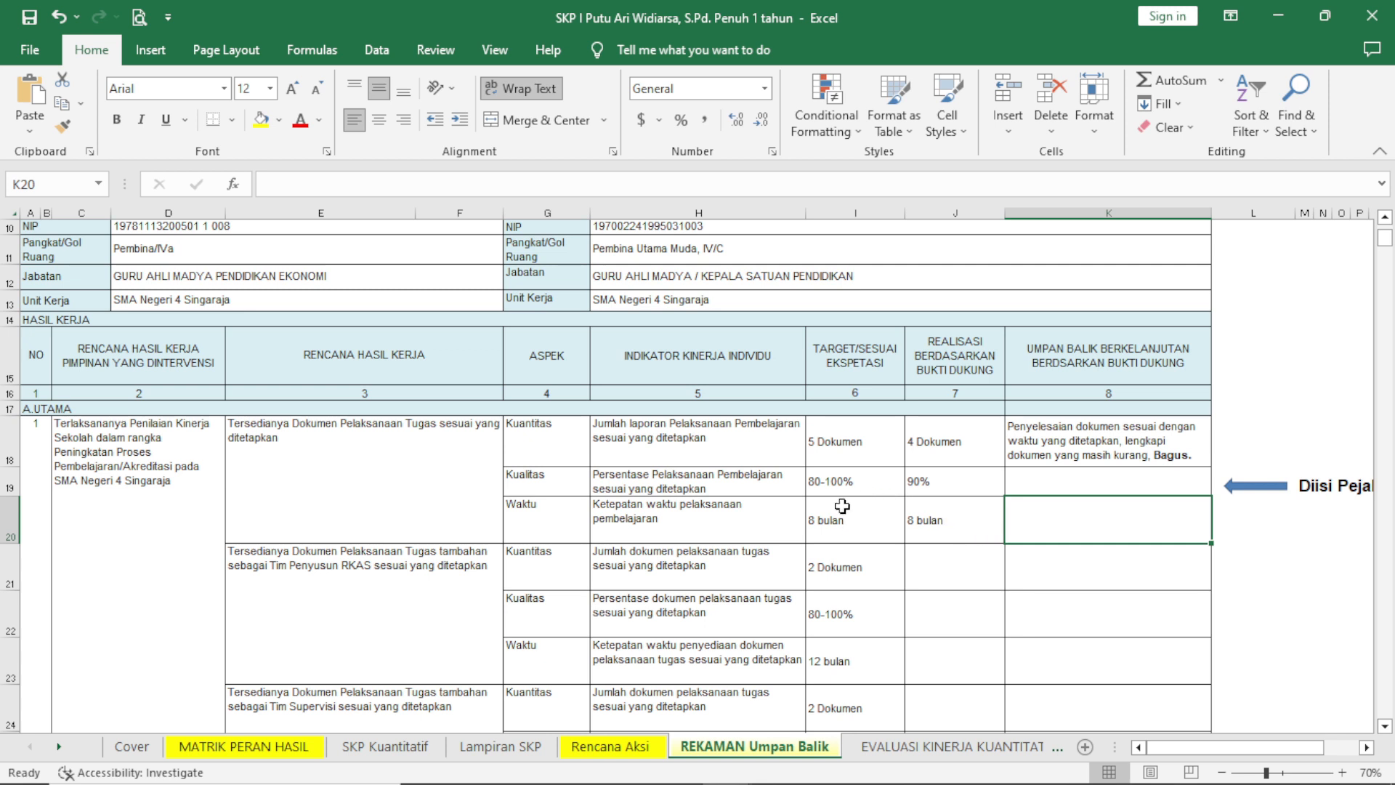
Examine the feedback cells in the Kualitas and Waktu rows, along with the Waktu target and realisation.
left_click(1053, 479)
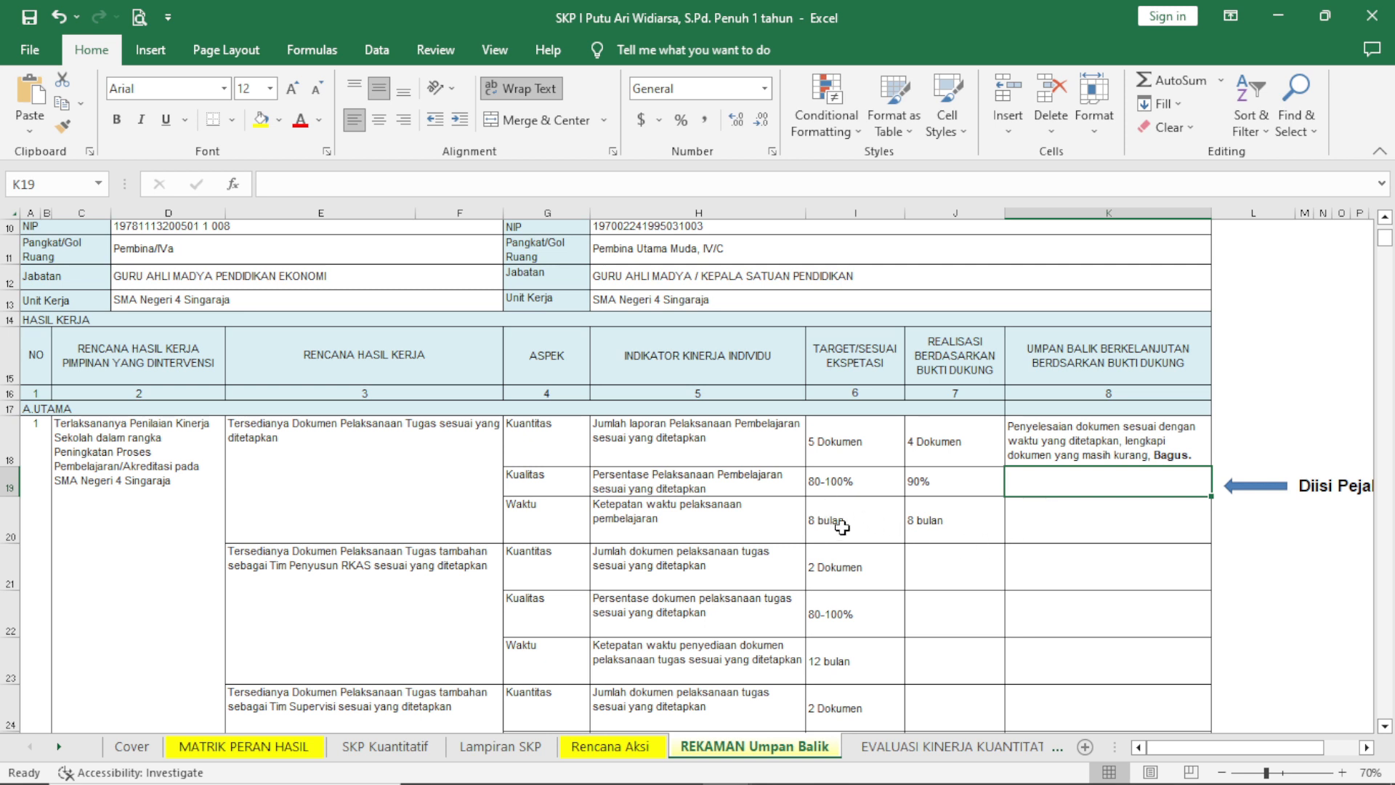
left_click(1095, 516)
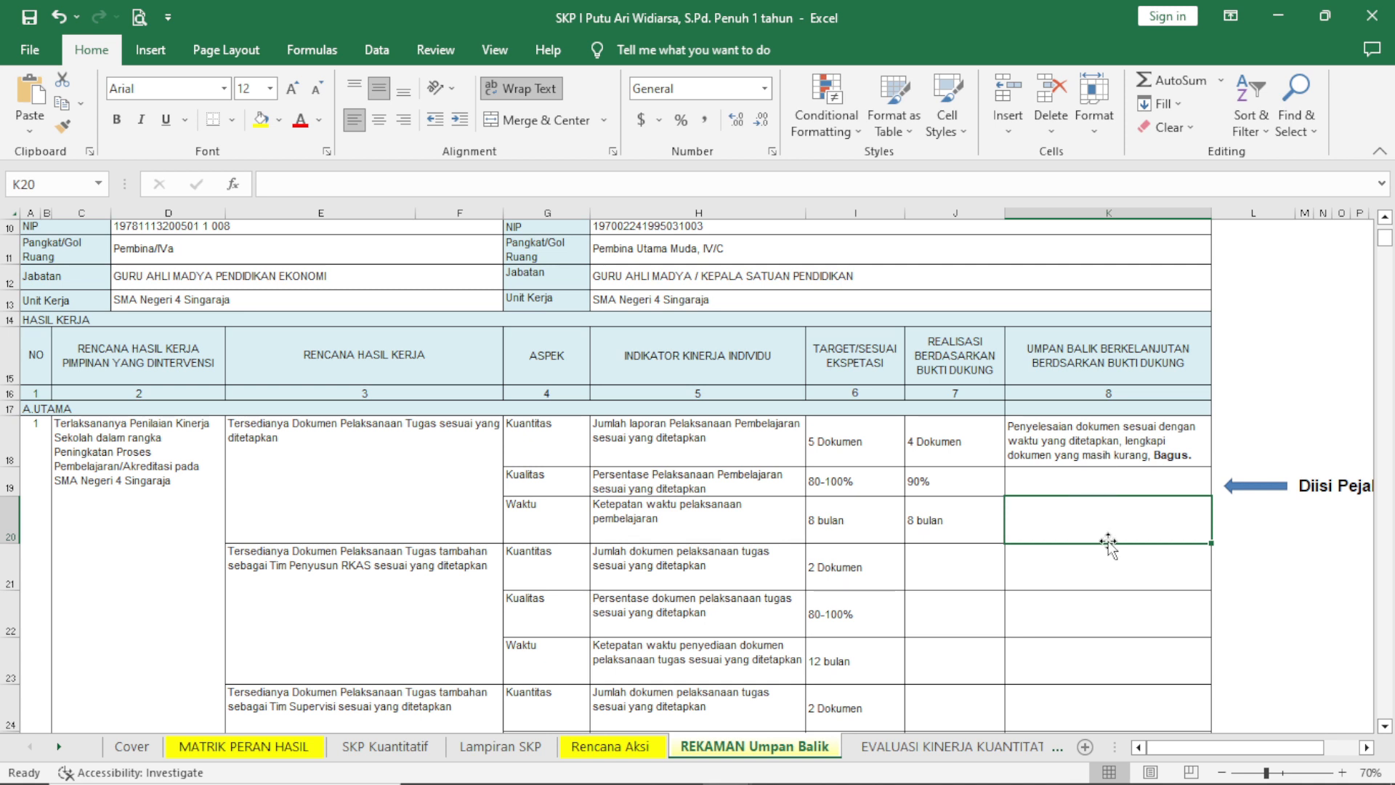
left_click(1057, 489)
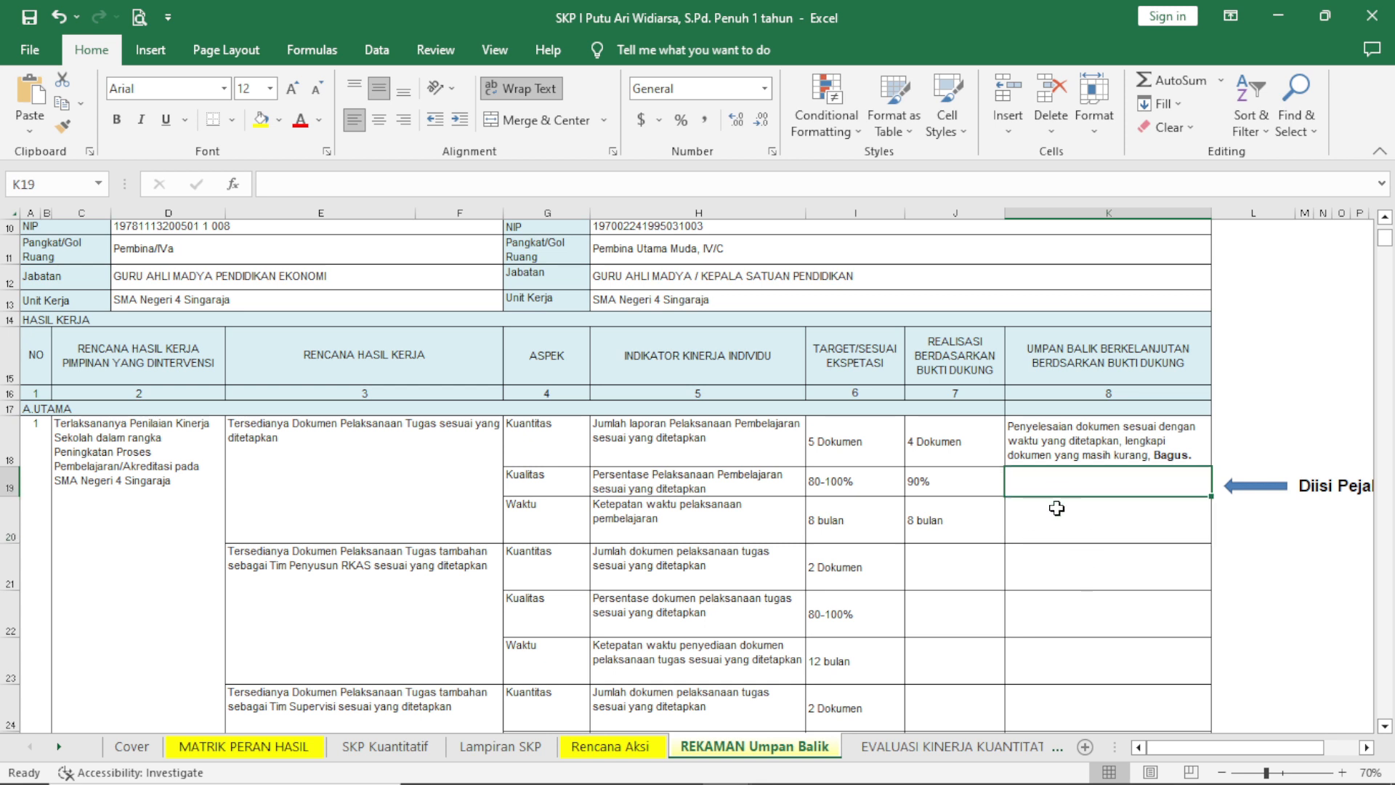
left_click(1057, 510)
left_click(1062, 483)
left_click(1058, 523)
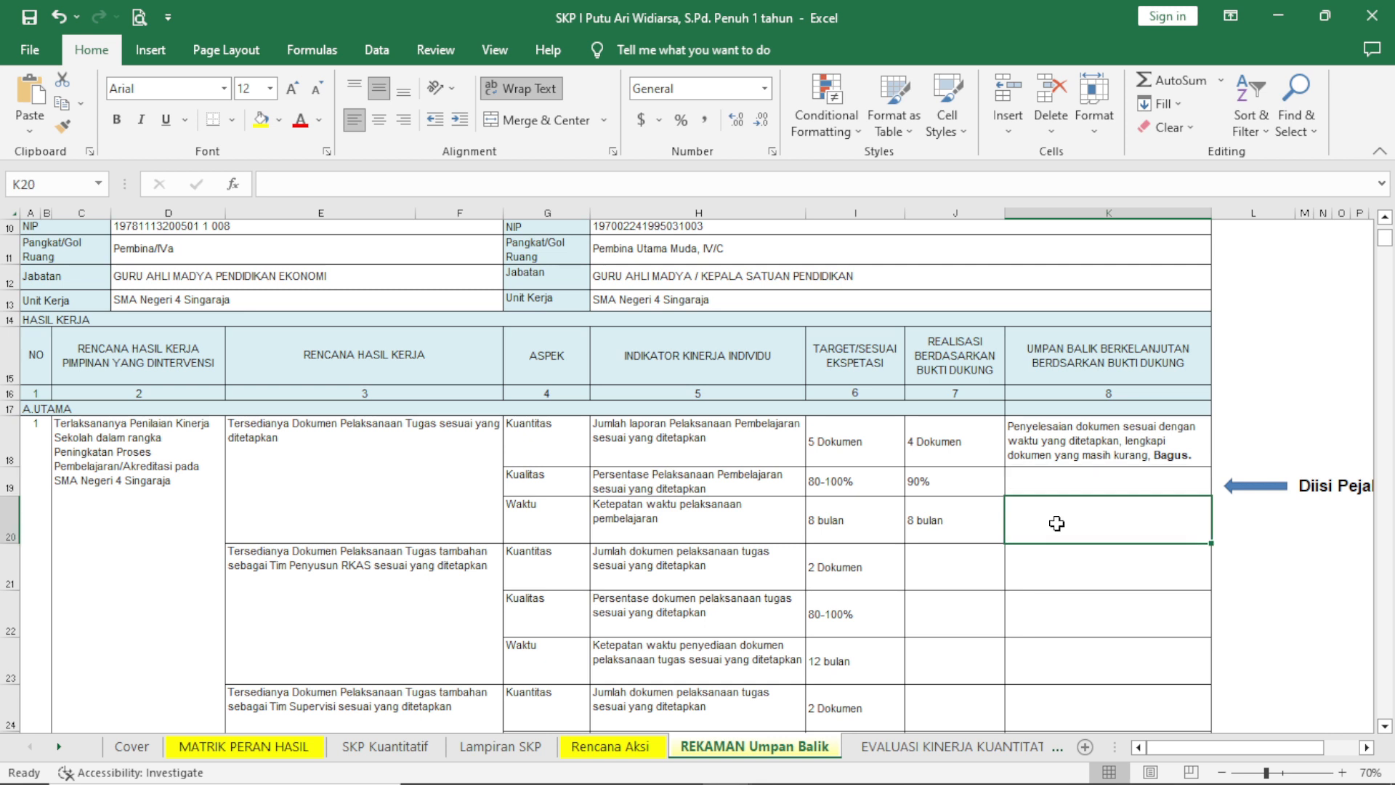
left_click(845, 541)
left_click(920, 536)
Try the letter C in the Webdings font at size 24 as a feedback symbol in the first Waktu row.
left_click(1026, 509)
type("C")
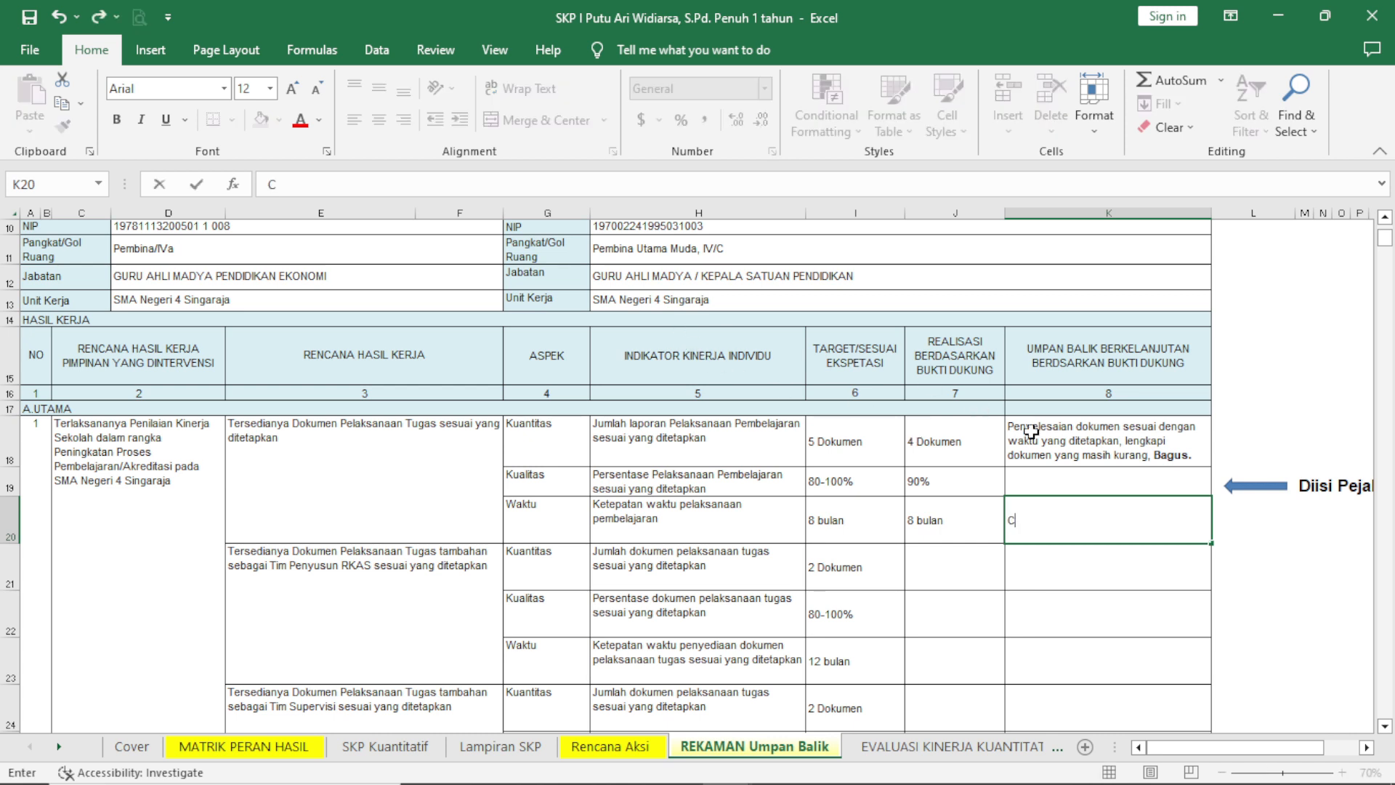
left_click_drag(1033, 516, 1004, 519)
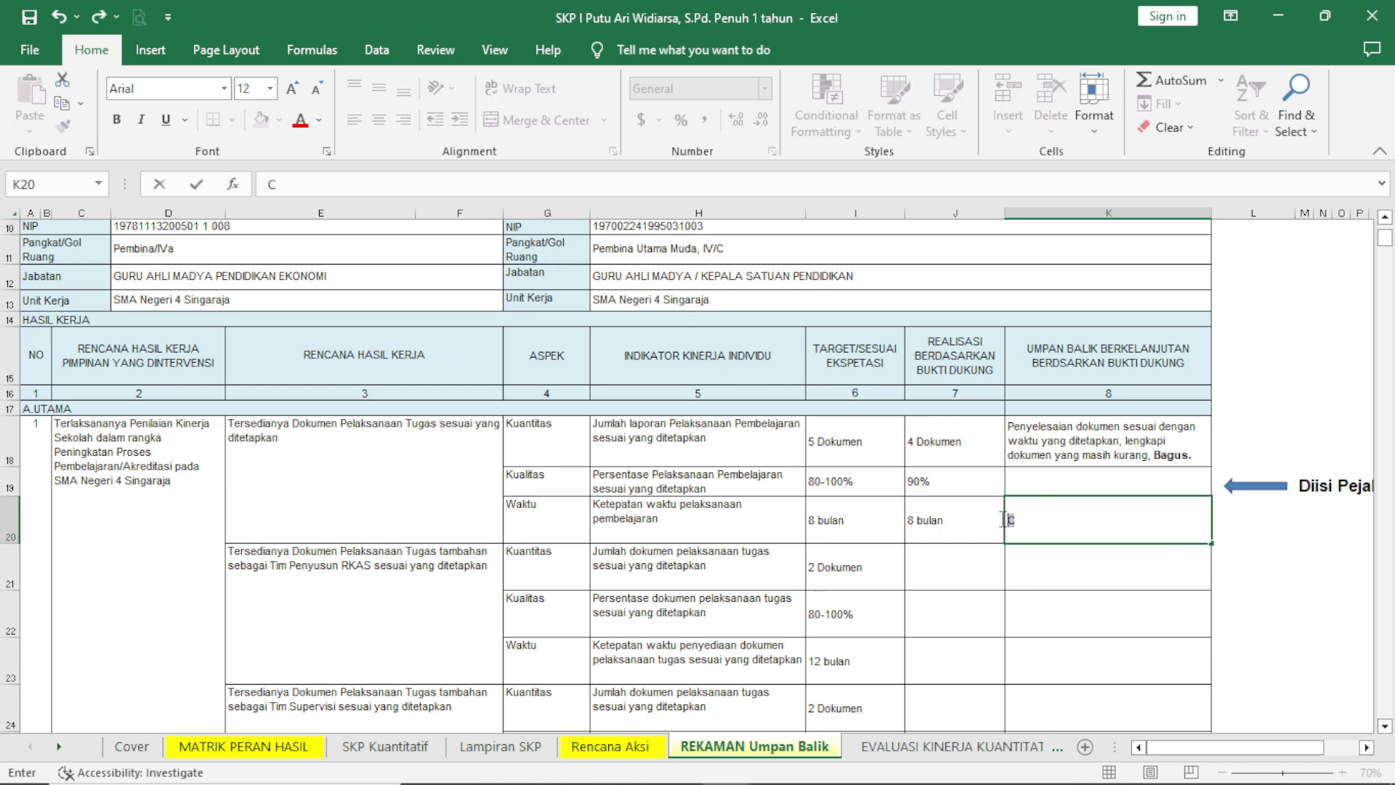
left_click(223, 88)
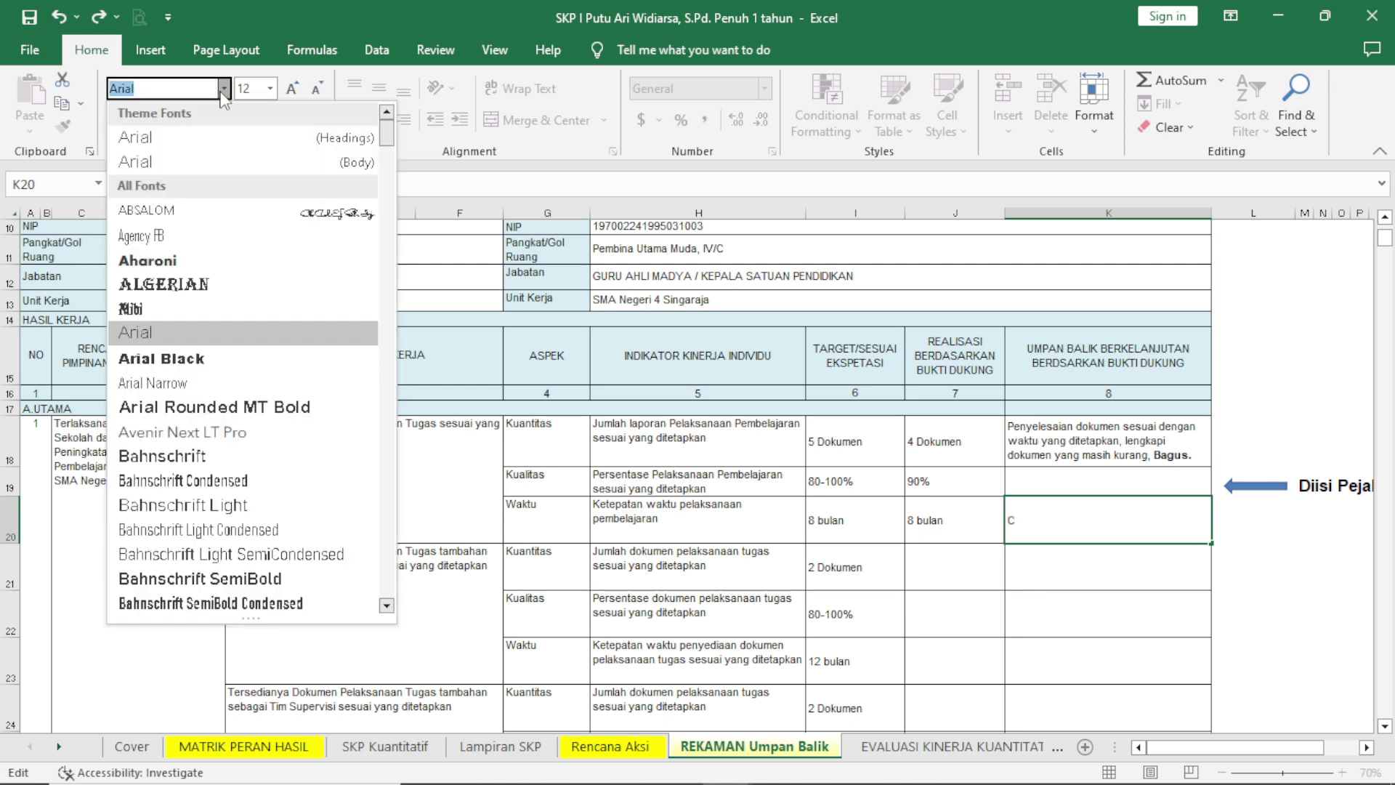
type("Wide Latin")
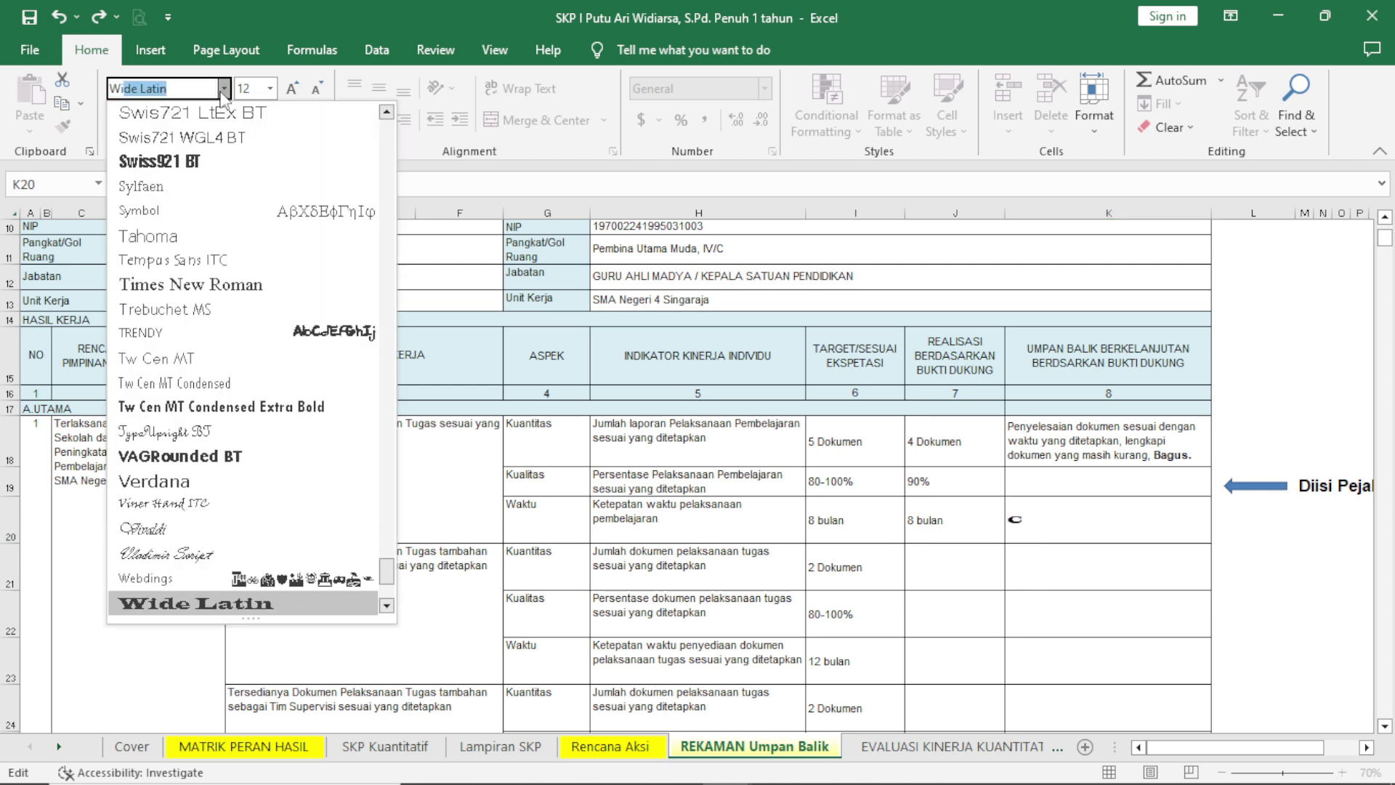
left_click(147, 576)
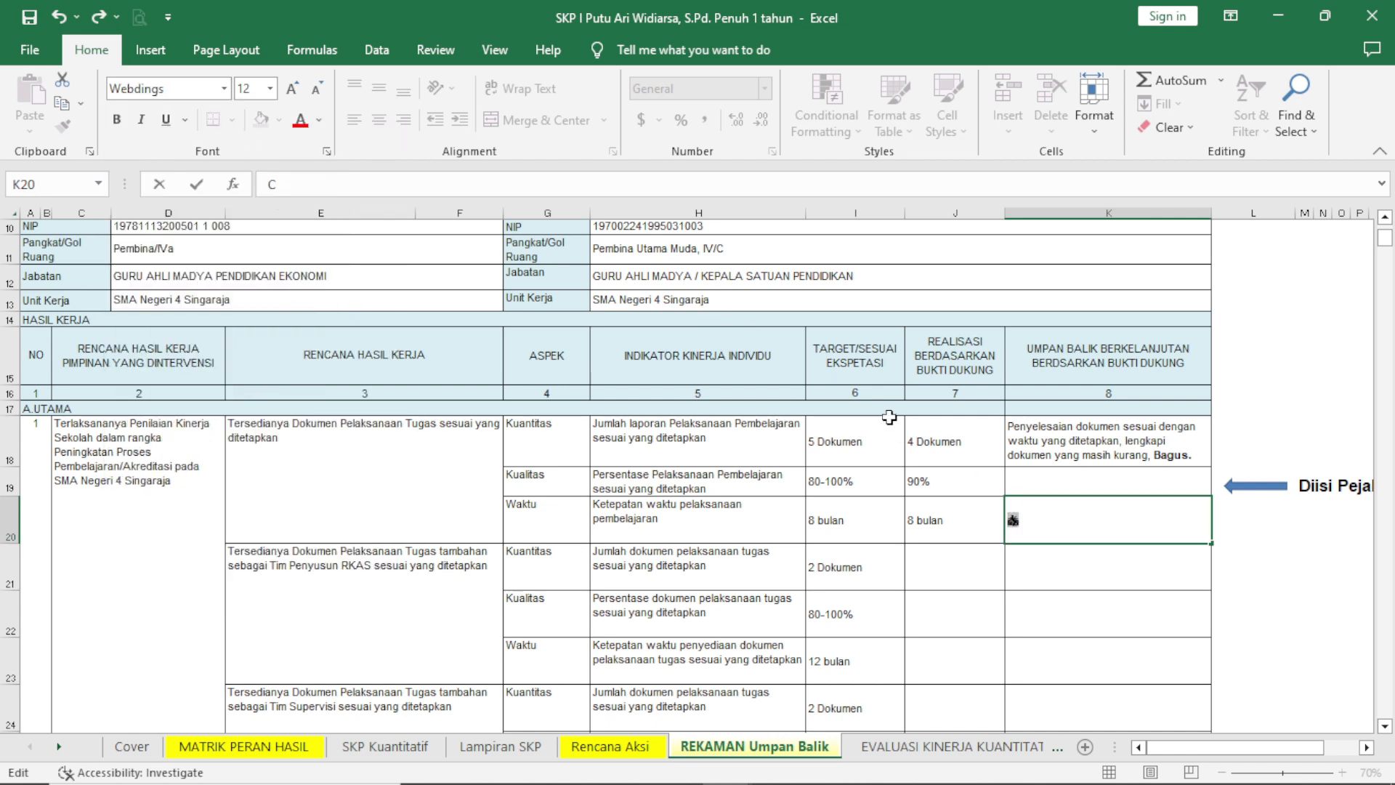
left_click(269, 89)
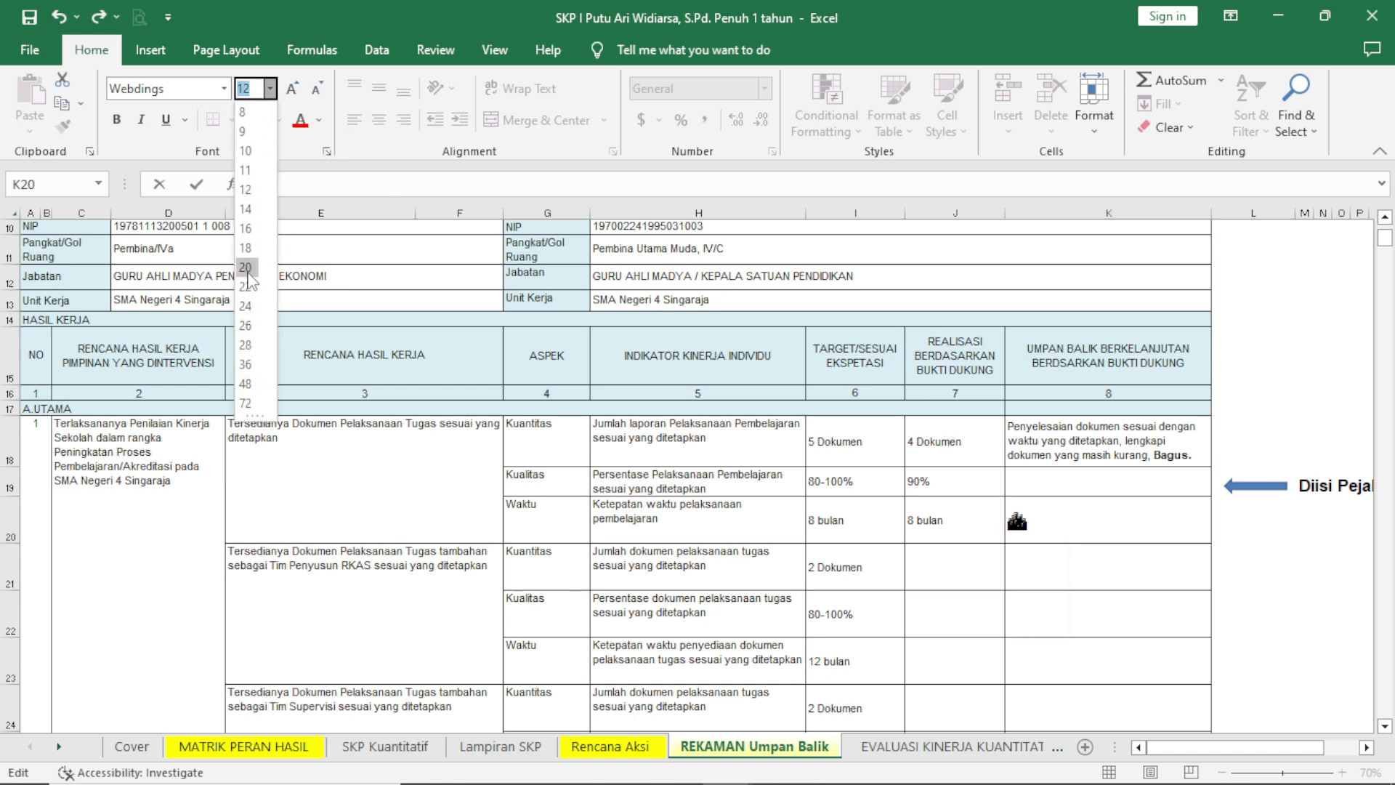
left_click(245, 306)
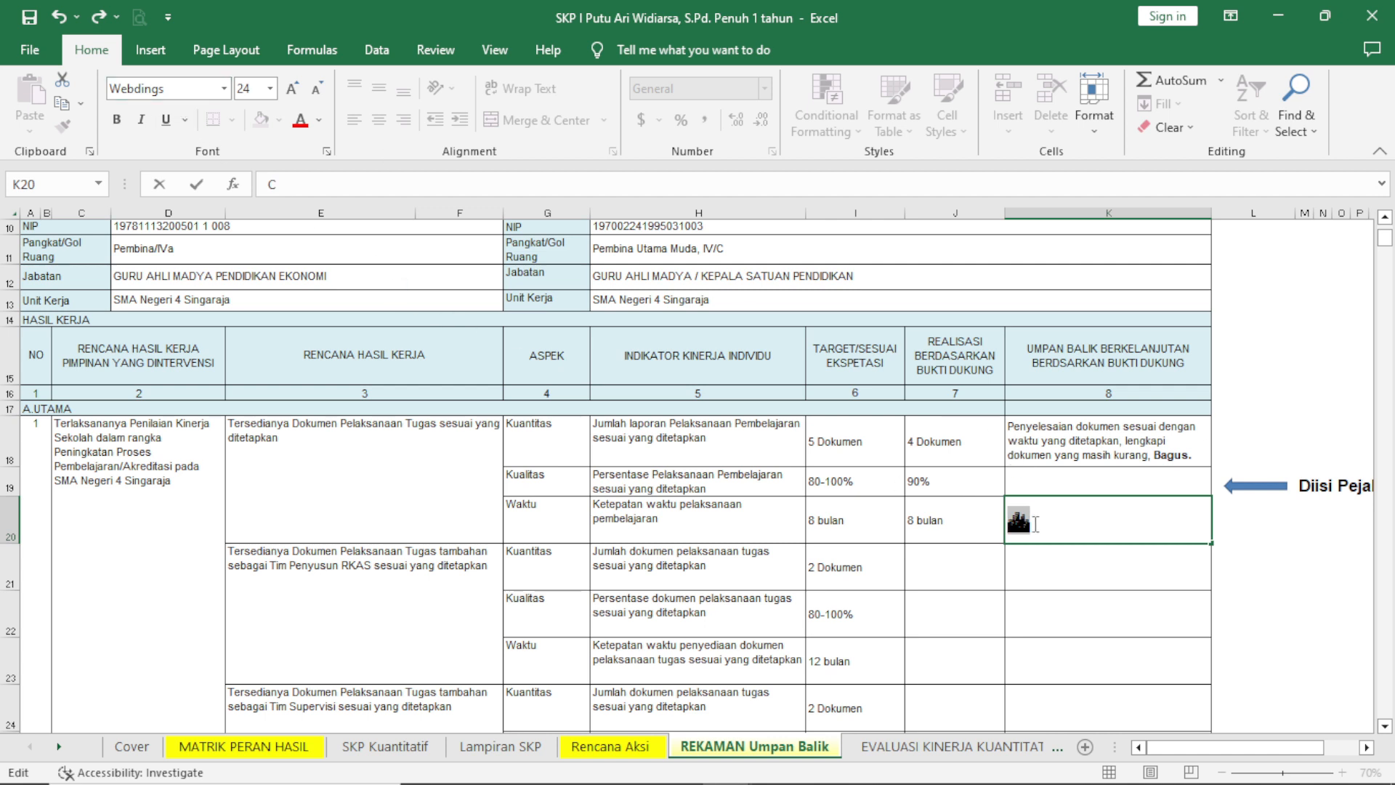
Replace the symbol in the first Waktu feedback cell with the letter J in the Wingdings font.
left_click(1036, 524)
key("shift+Left")
type("J")
key("BackSpace")
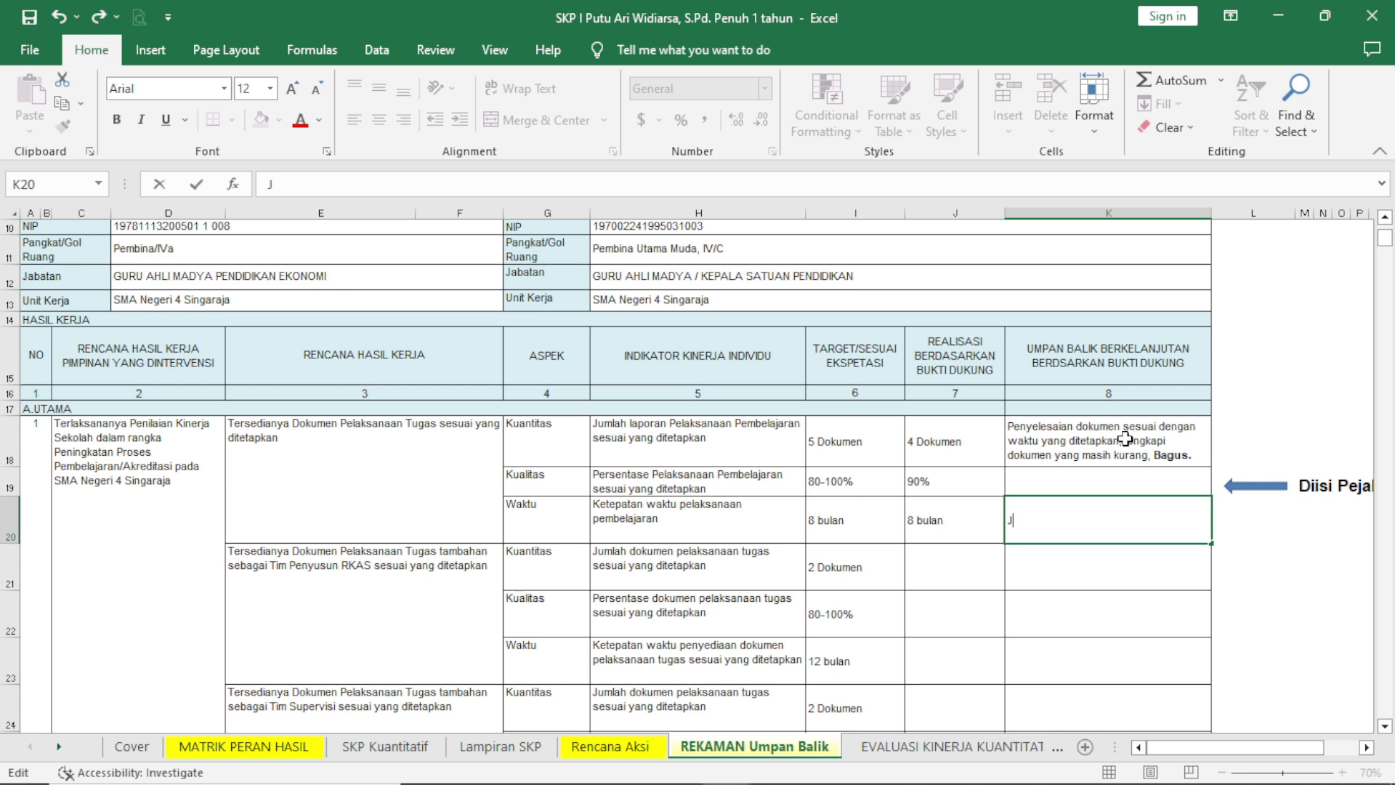
left_click_drag(1023, 520, 1006, 519)
left_click(225, 90)
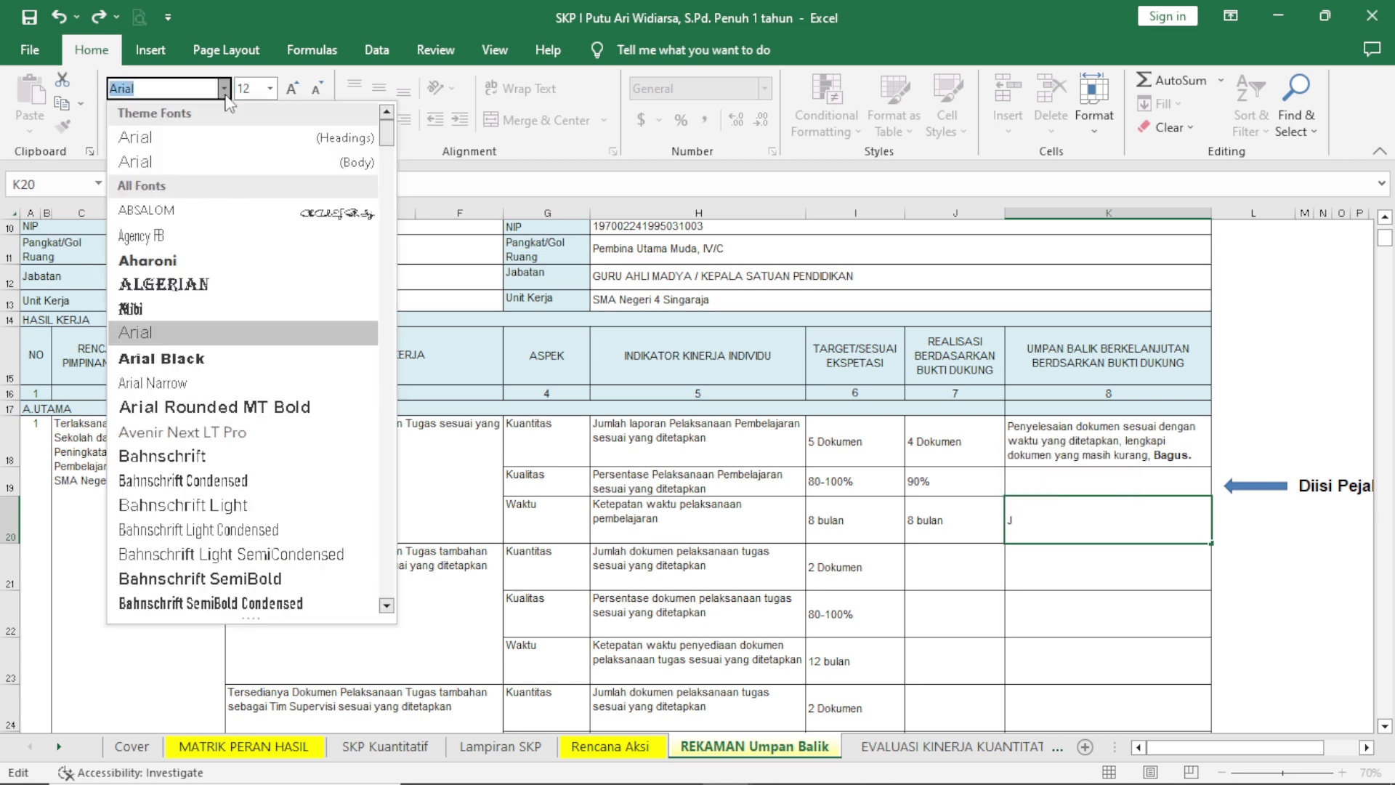
type("Wi")
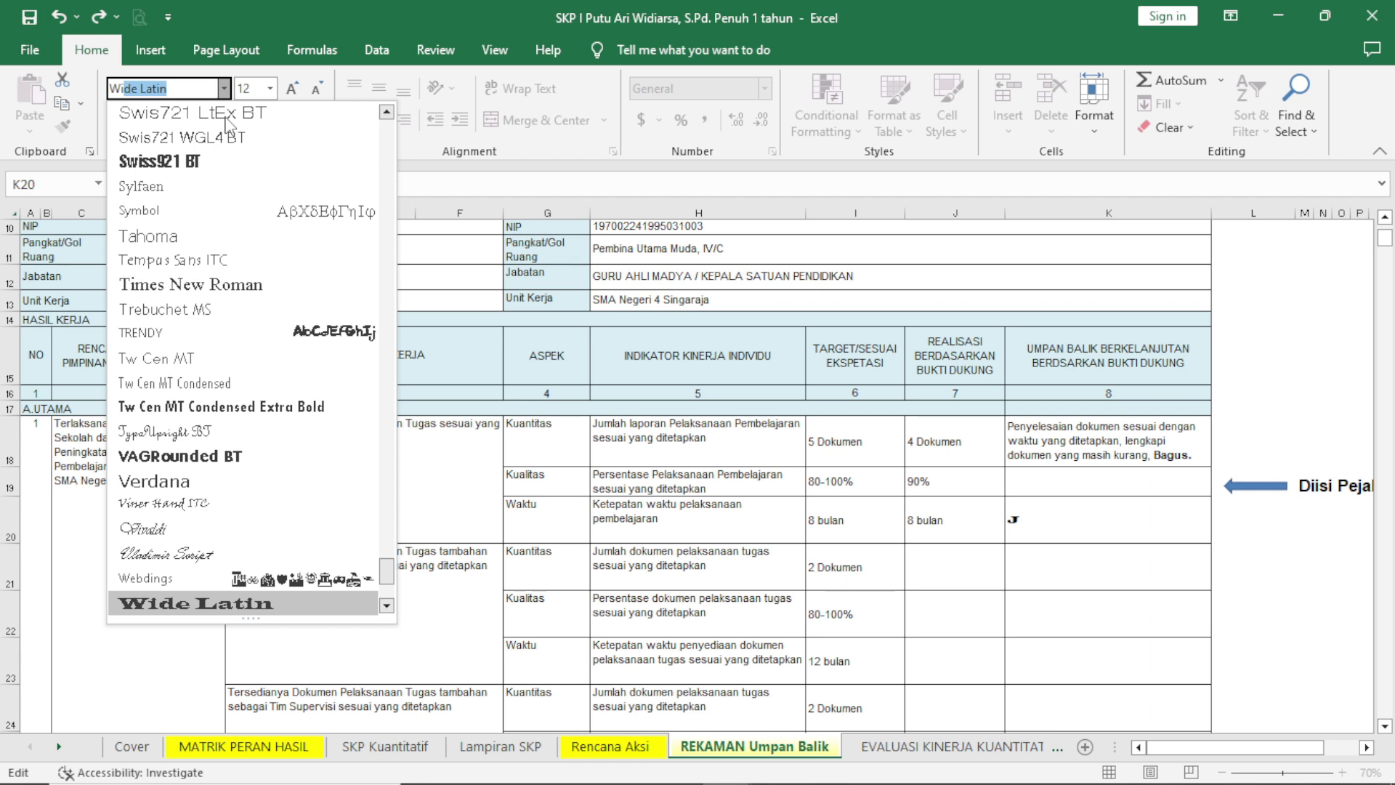
type("ng")
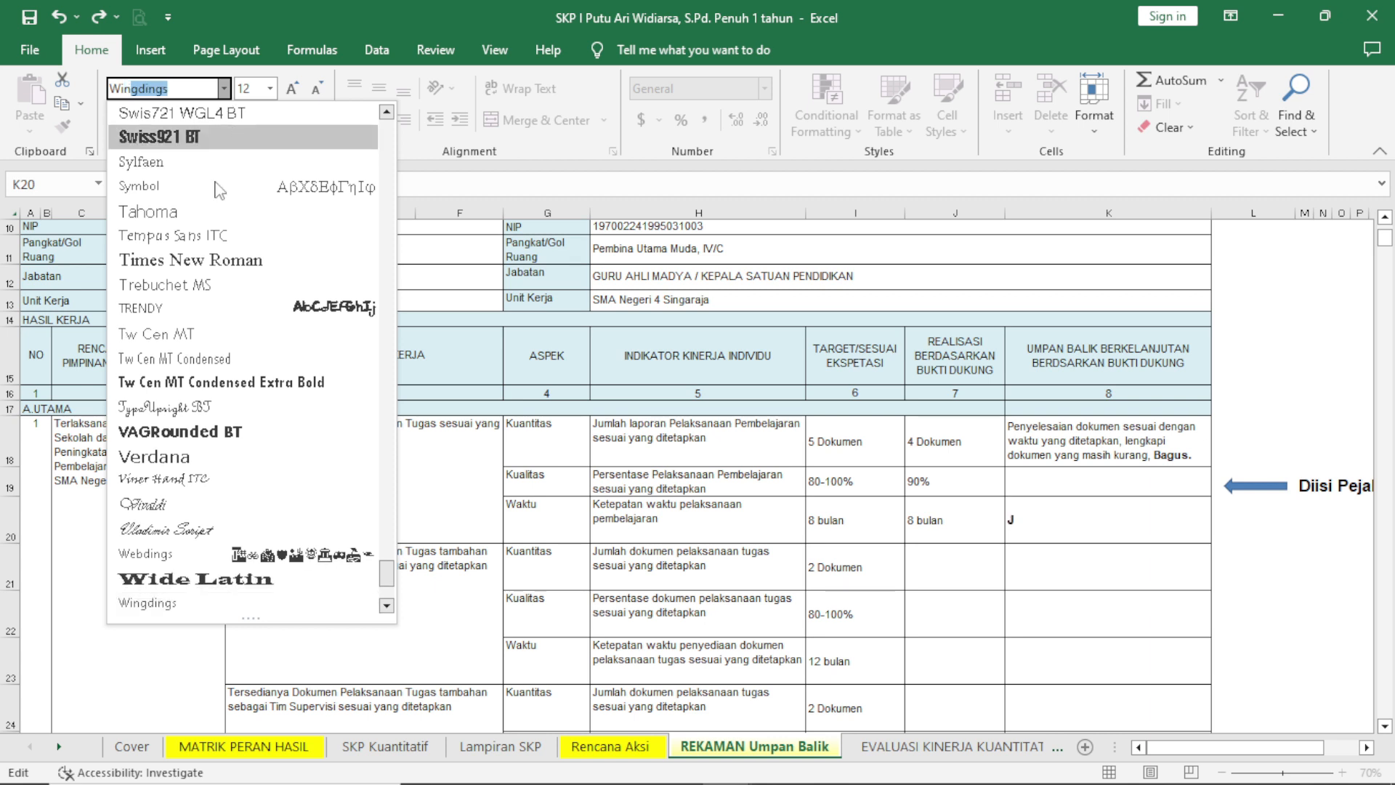
left_click(167, 602)
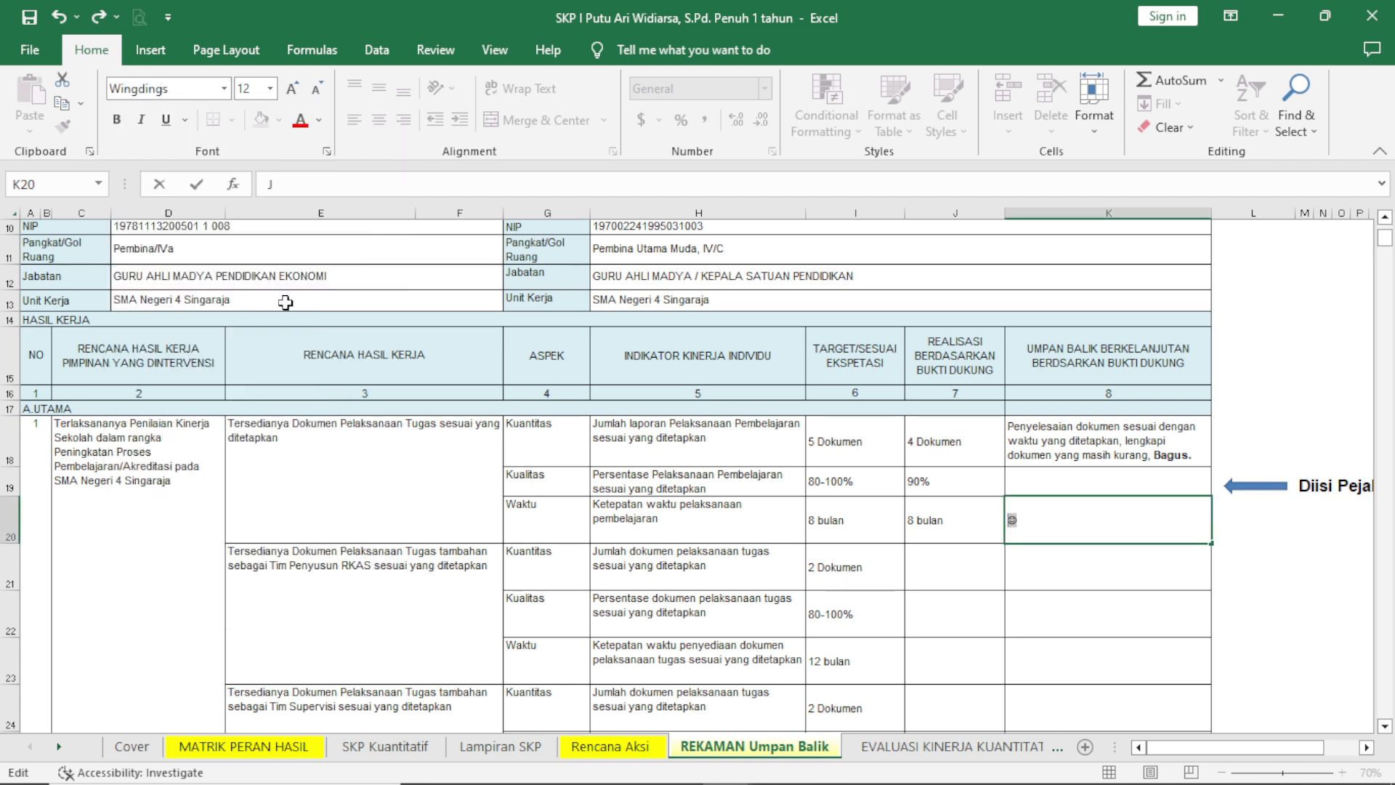
Set the smiley symbol in the first Waktu feedback cell to font size 28.
left_click(270, 88)
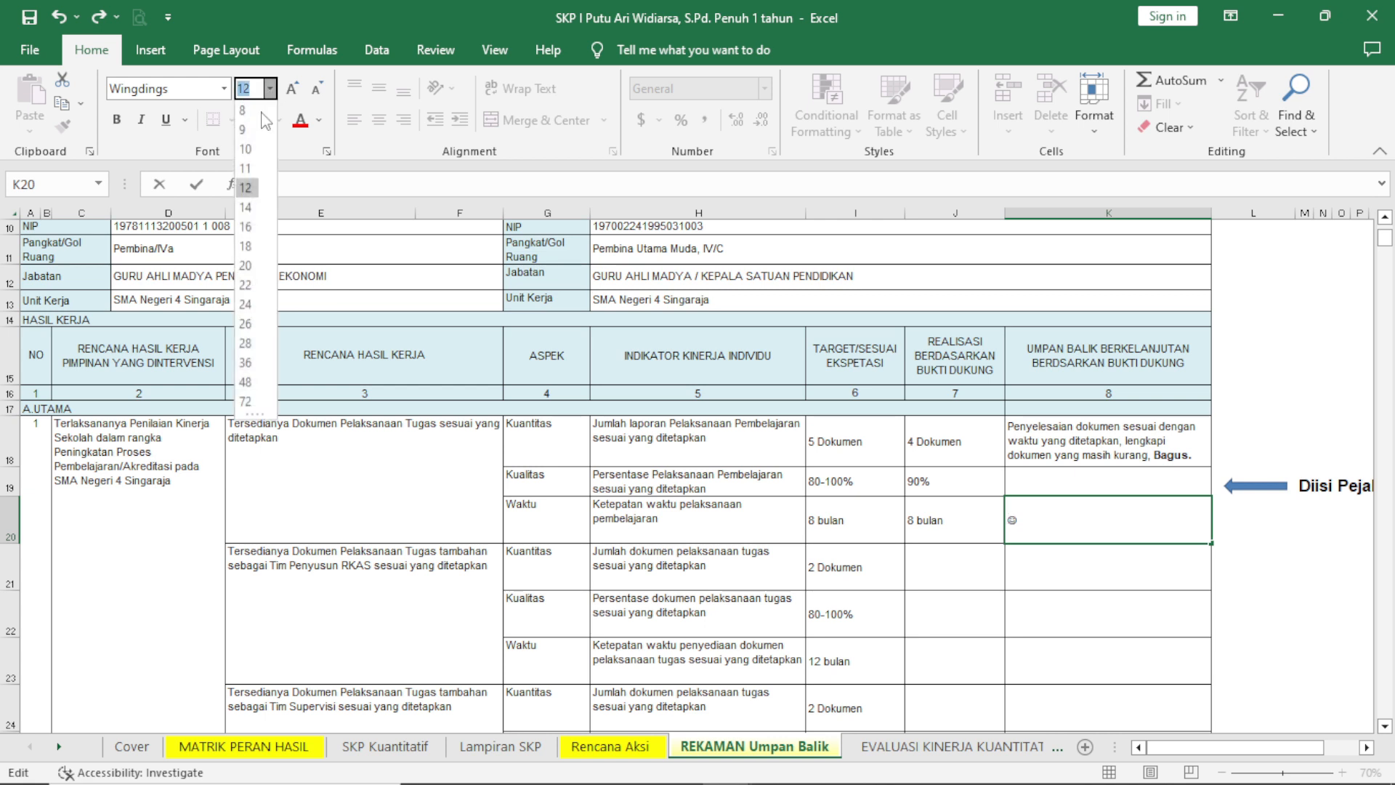
left_click(247, 345)
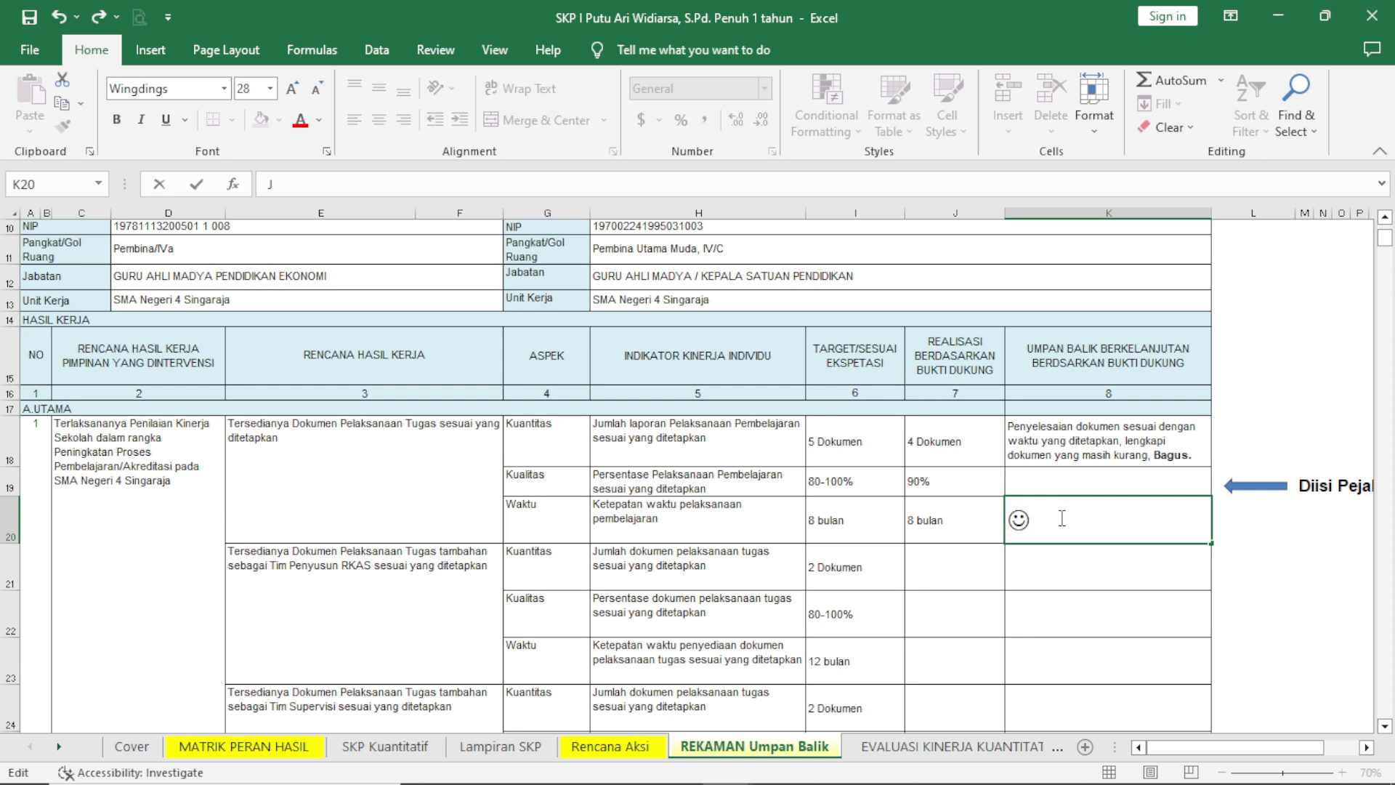
scroll(1017, 501, "down", 2)
scroll(1017, 509, "up", 1)
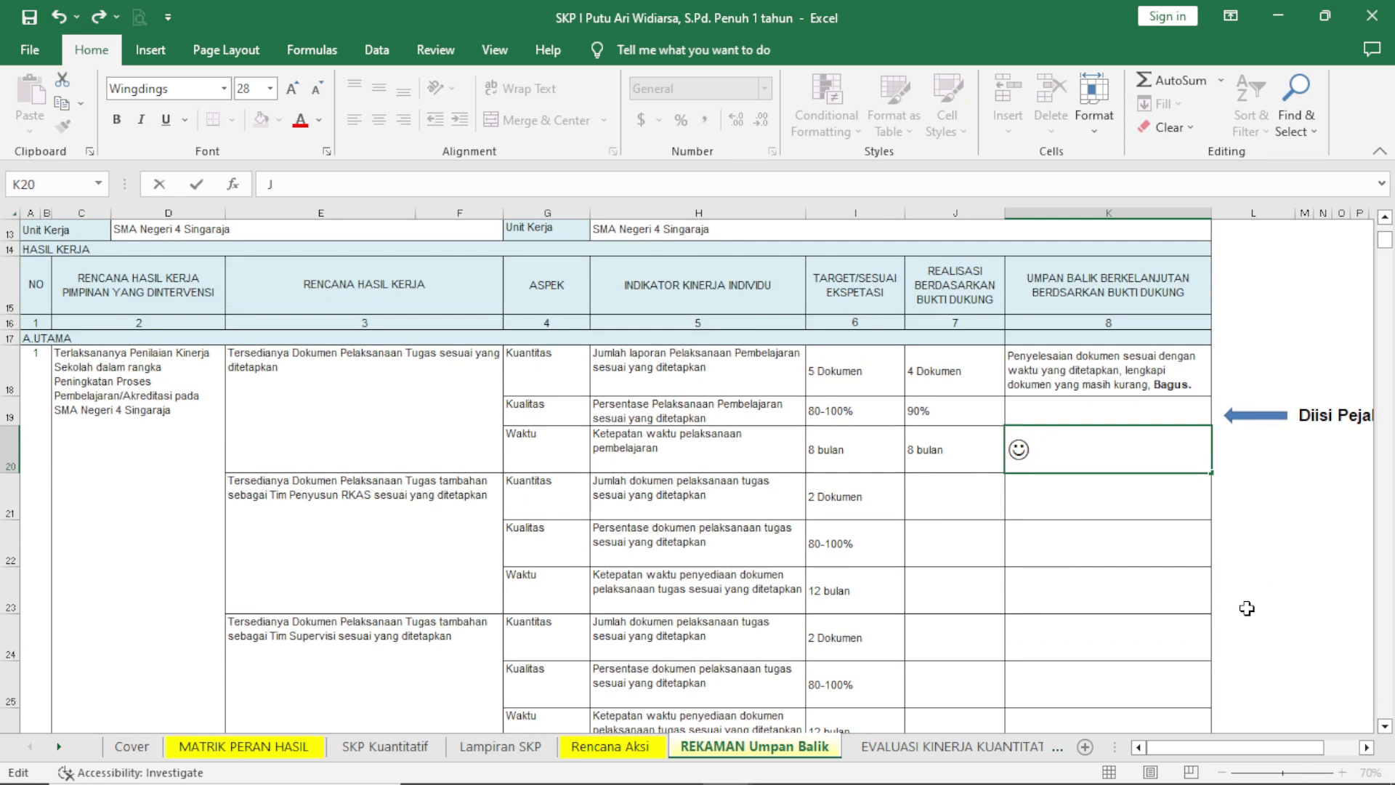
left_click(1137, 377)
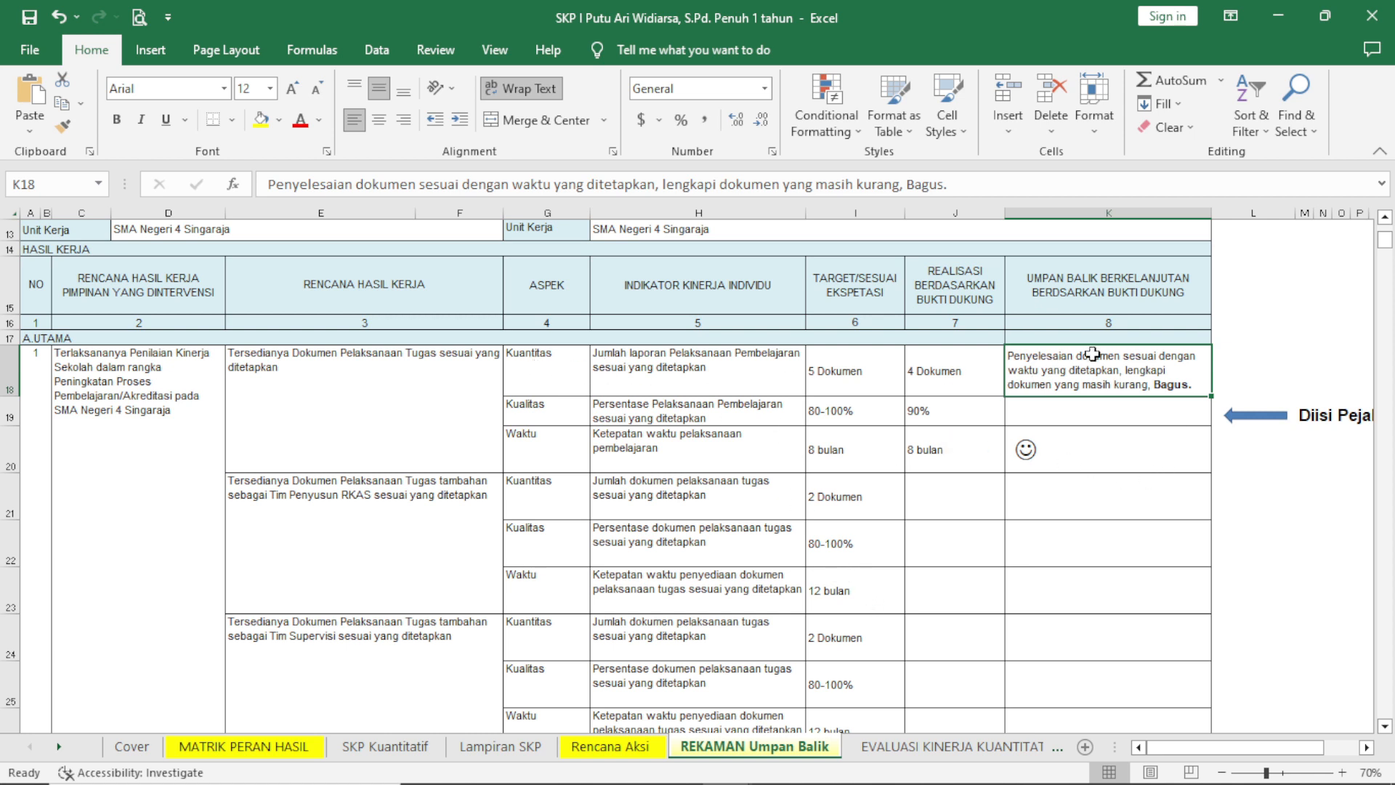
left_click(1029, 450)
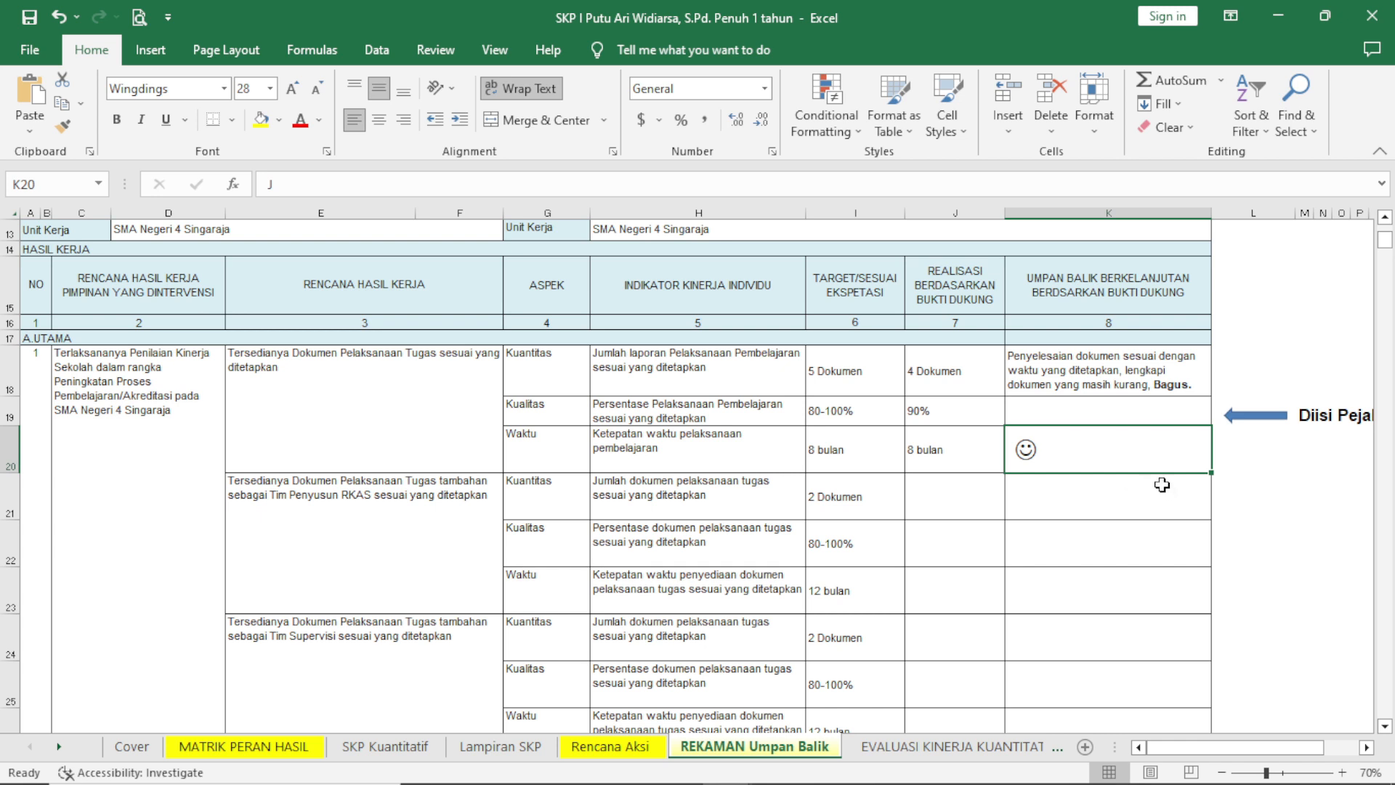
Fill in the Tim Penyusun RKAS realisations with 2 Dokumen for Kuantitas, 100% for Kualitas and 12 bulan for Waktu.
scroll(959, 500, "down", 1)
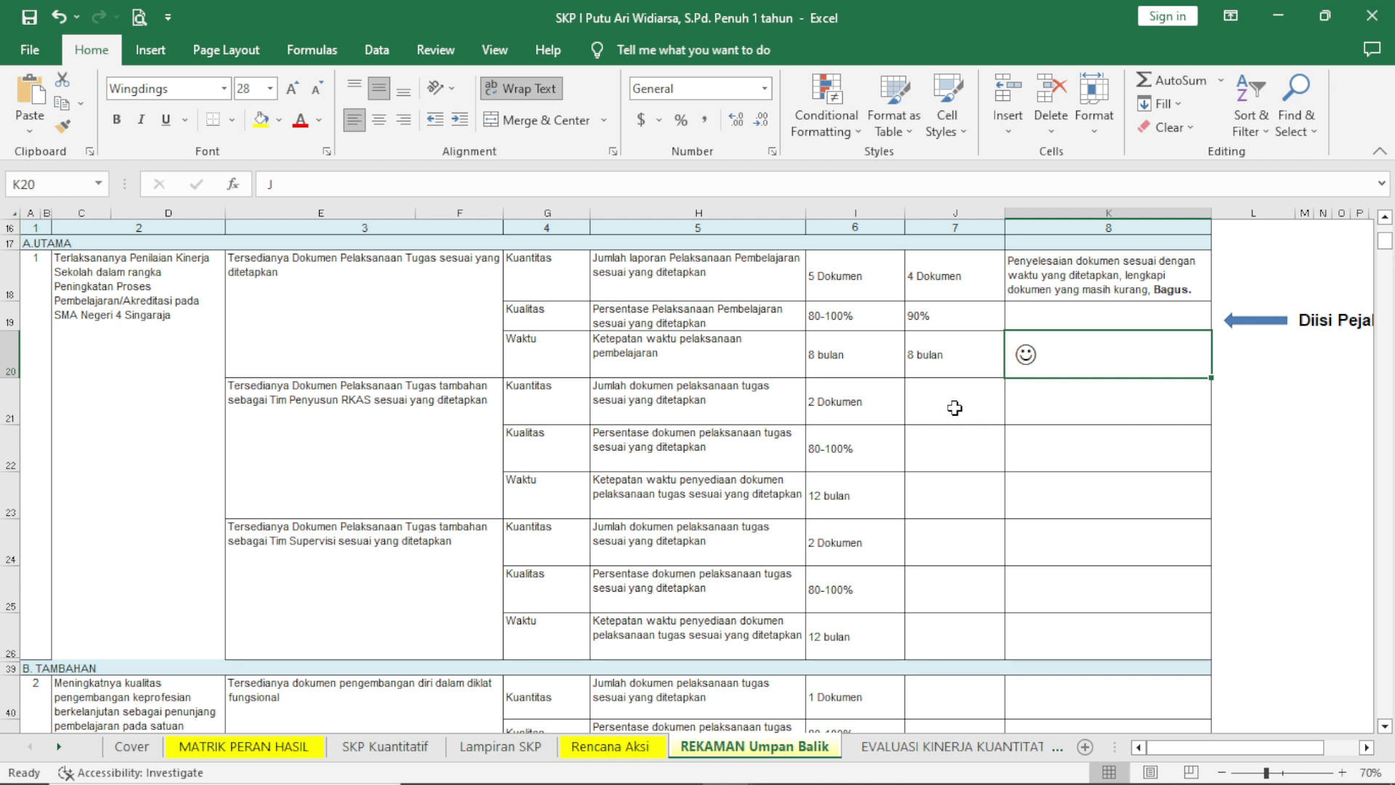
scroll(415, 454, "up", 1)
scroll(414, 455, "down", 1)
scroll(1029, 407, "up", 1)
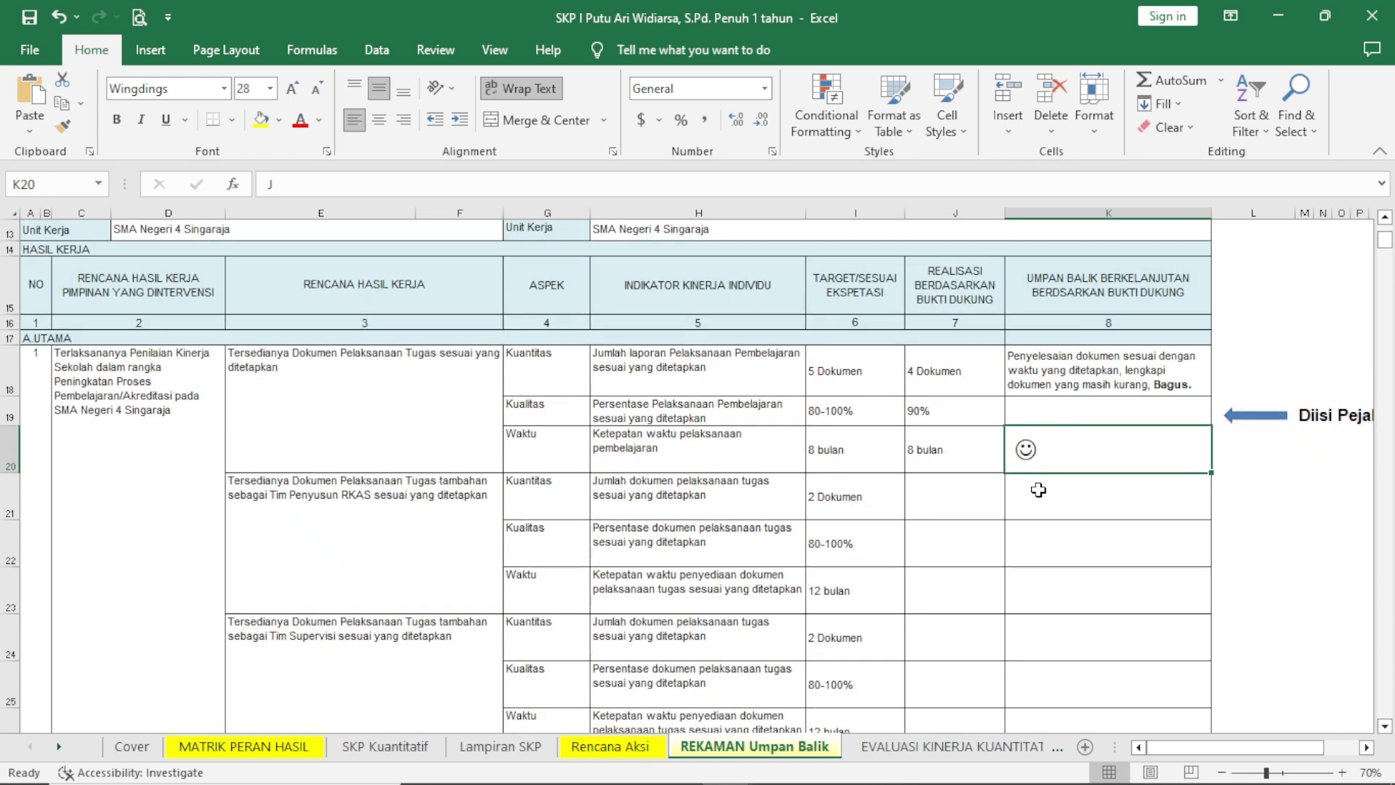
left_click(936, 511)
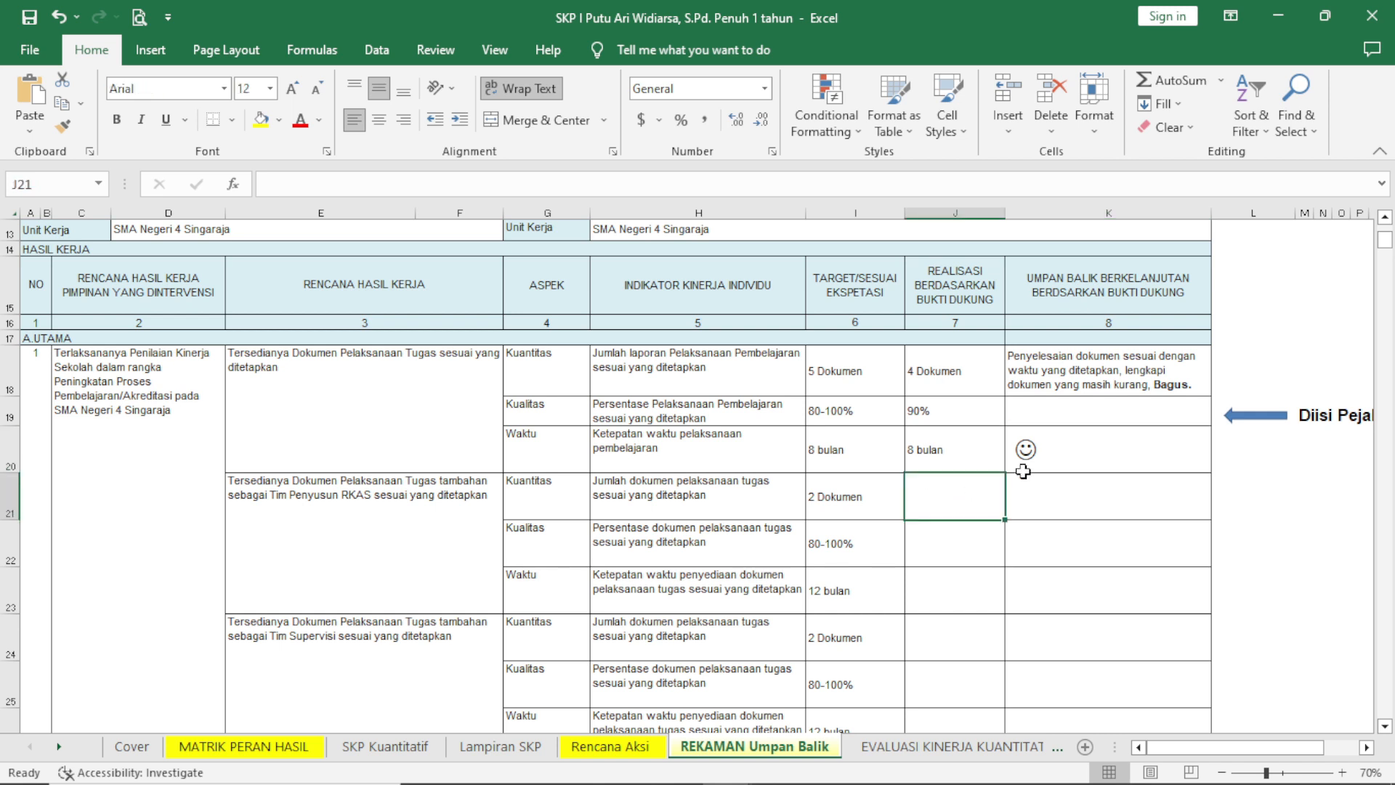
type("2 D")
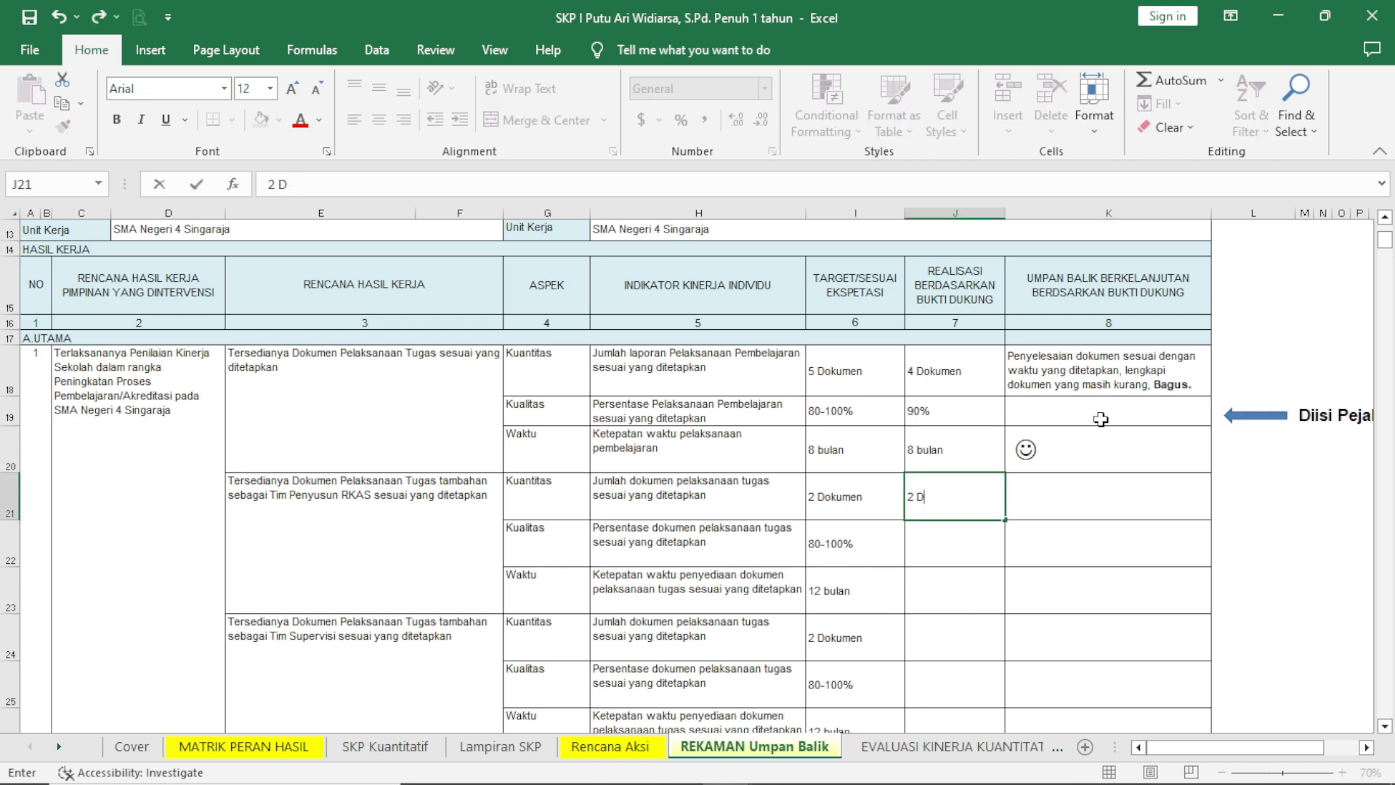
type("okumen")
left_click(952, 547)
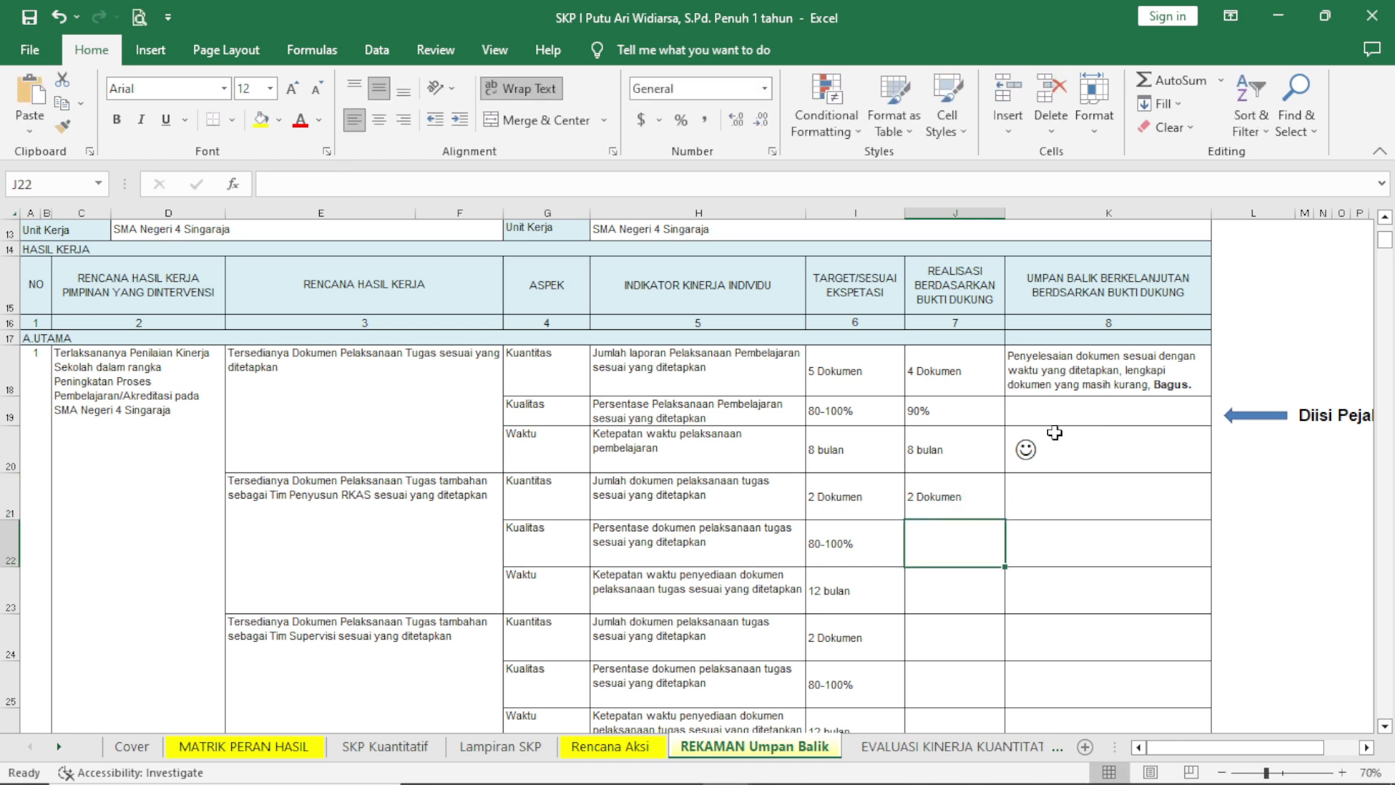
type("100")
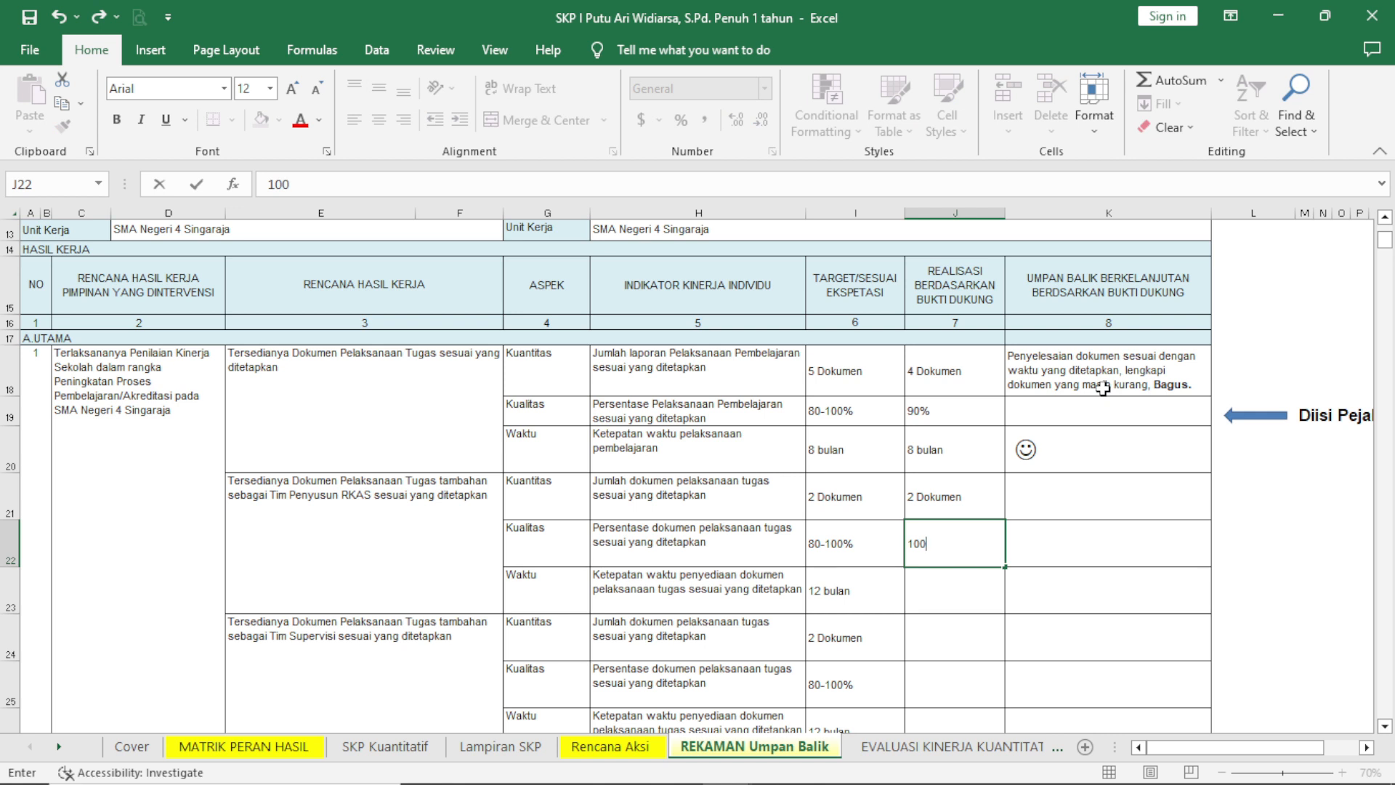
left_click(952, 583)
type("12 bulan")
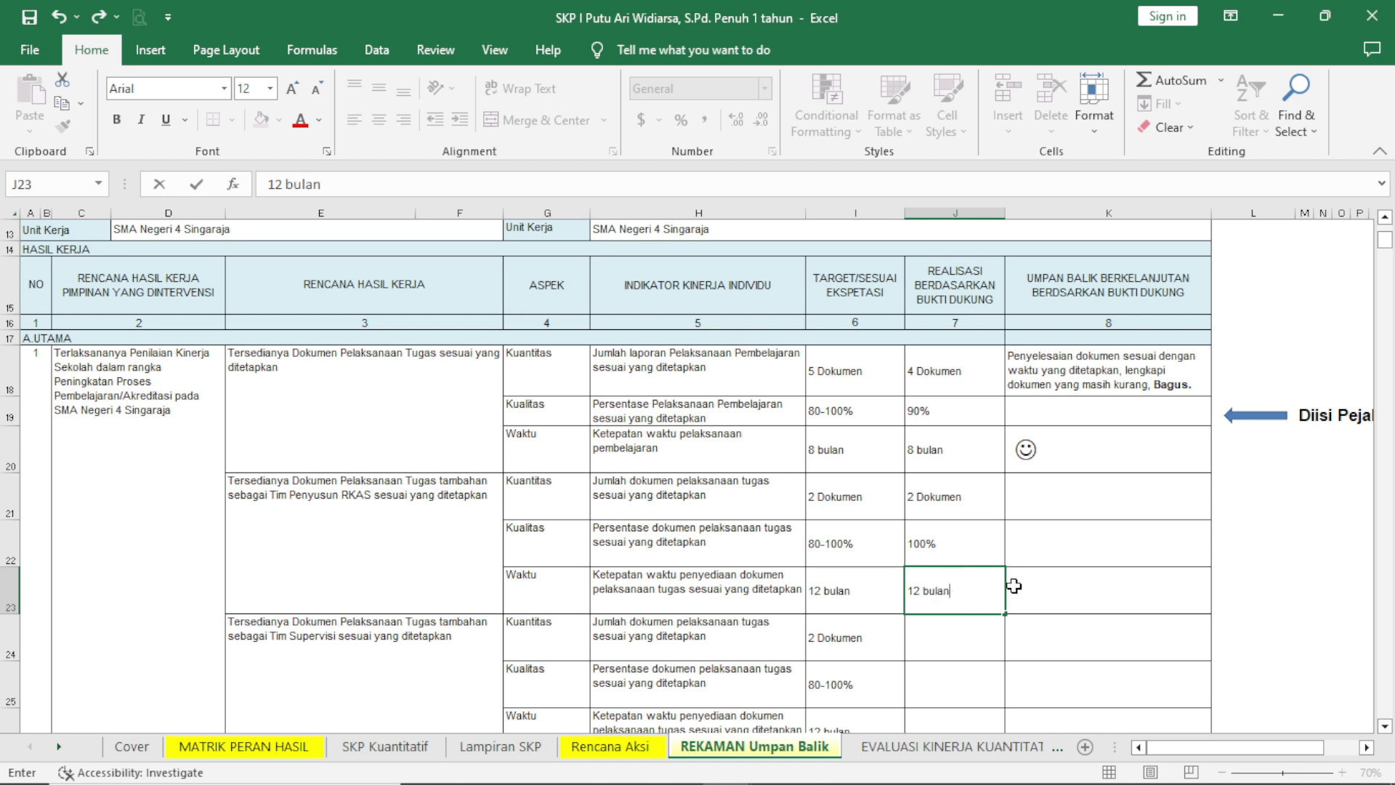
left_click(1018, 586)
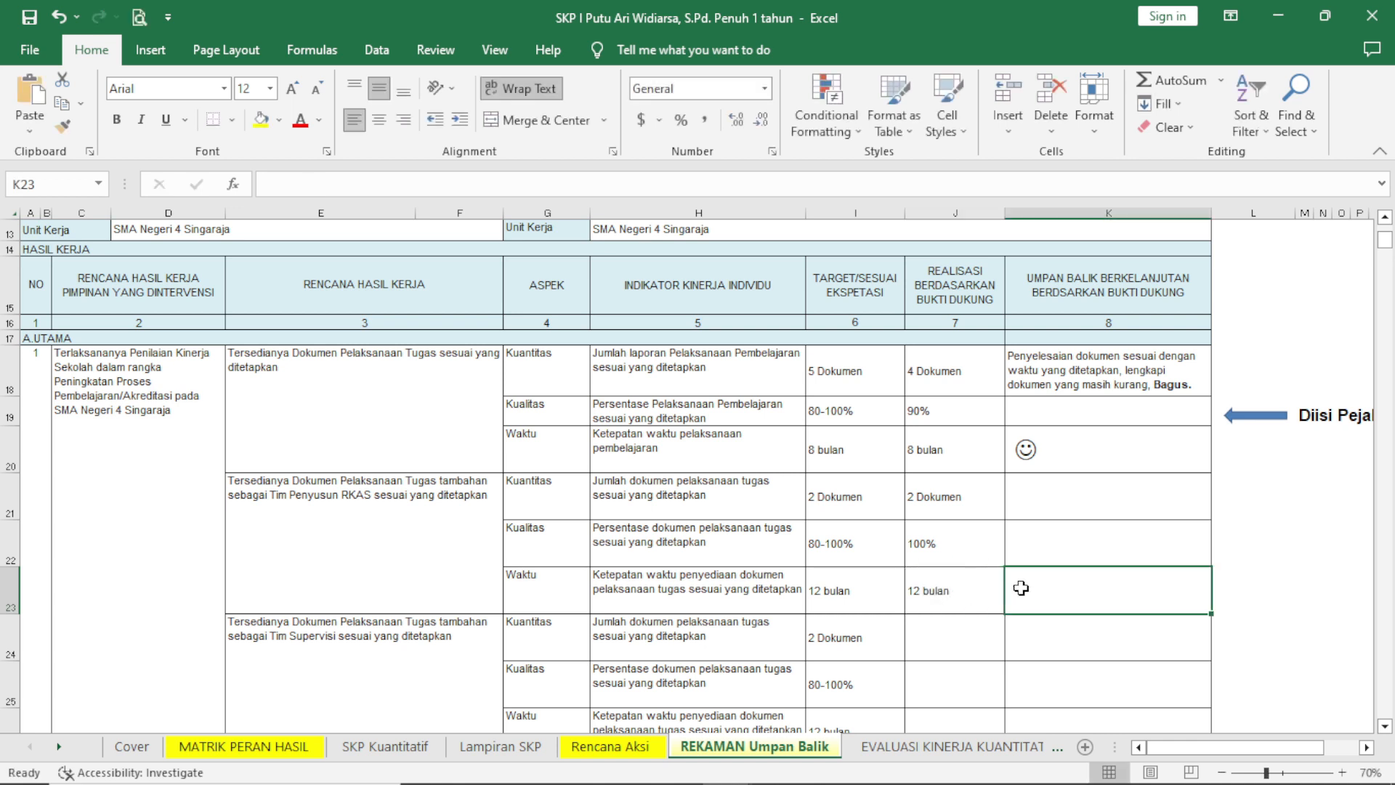
Enter "Penyelesaian dokumen dengan kualitas bagus, tepat waktu dan lengkap. Pertahan." as the feedback in the Tim Penyusun RKAS Kuantitas row.
scroll(1113, 508, "down", 3)
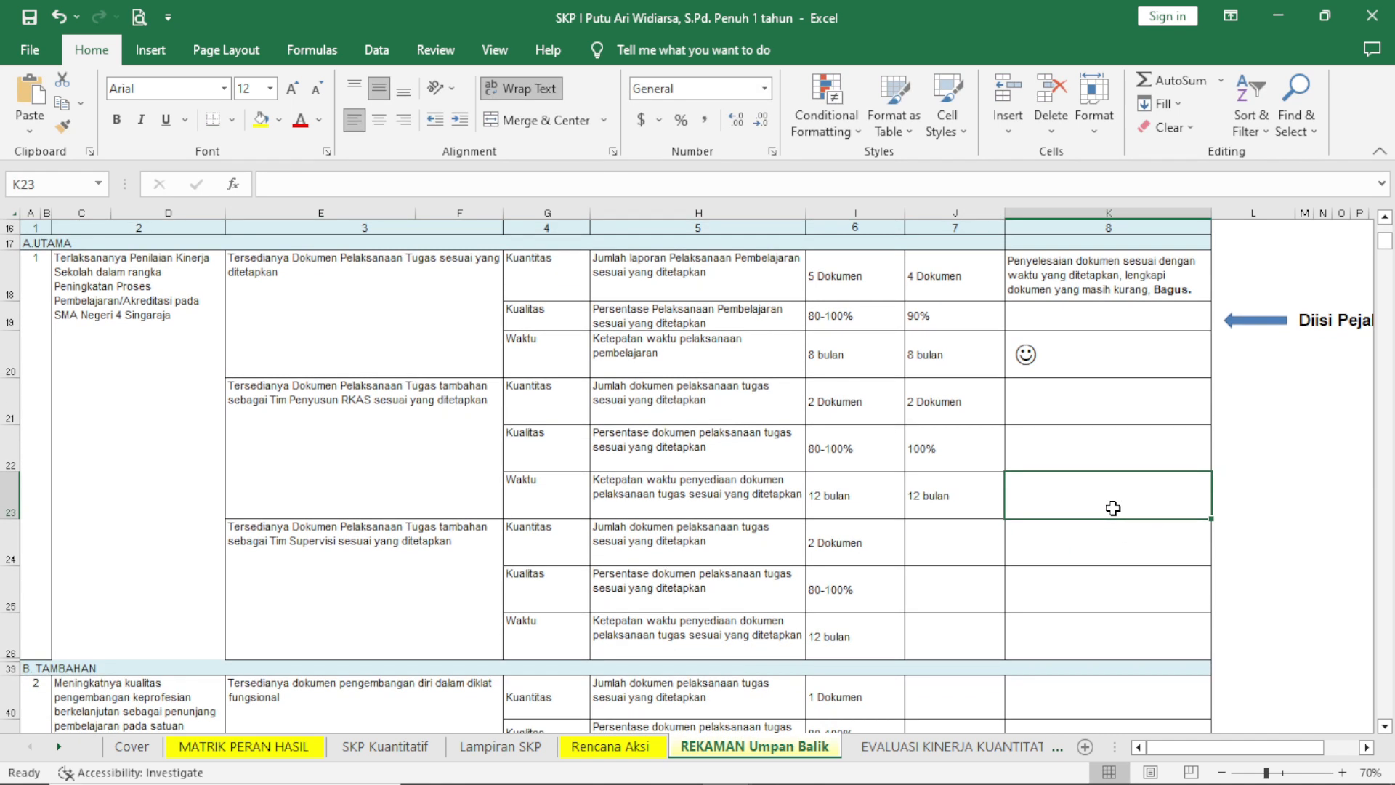
scroll(1034, 490, "up", 3)
left_click(1027, 485)
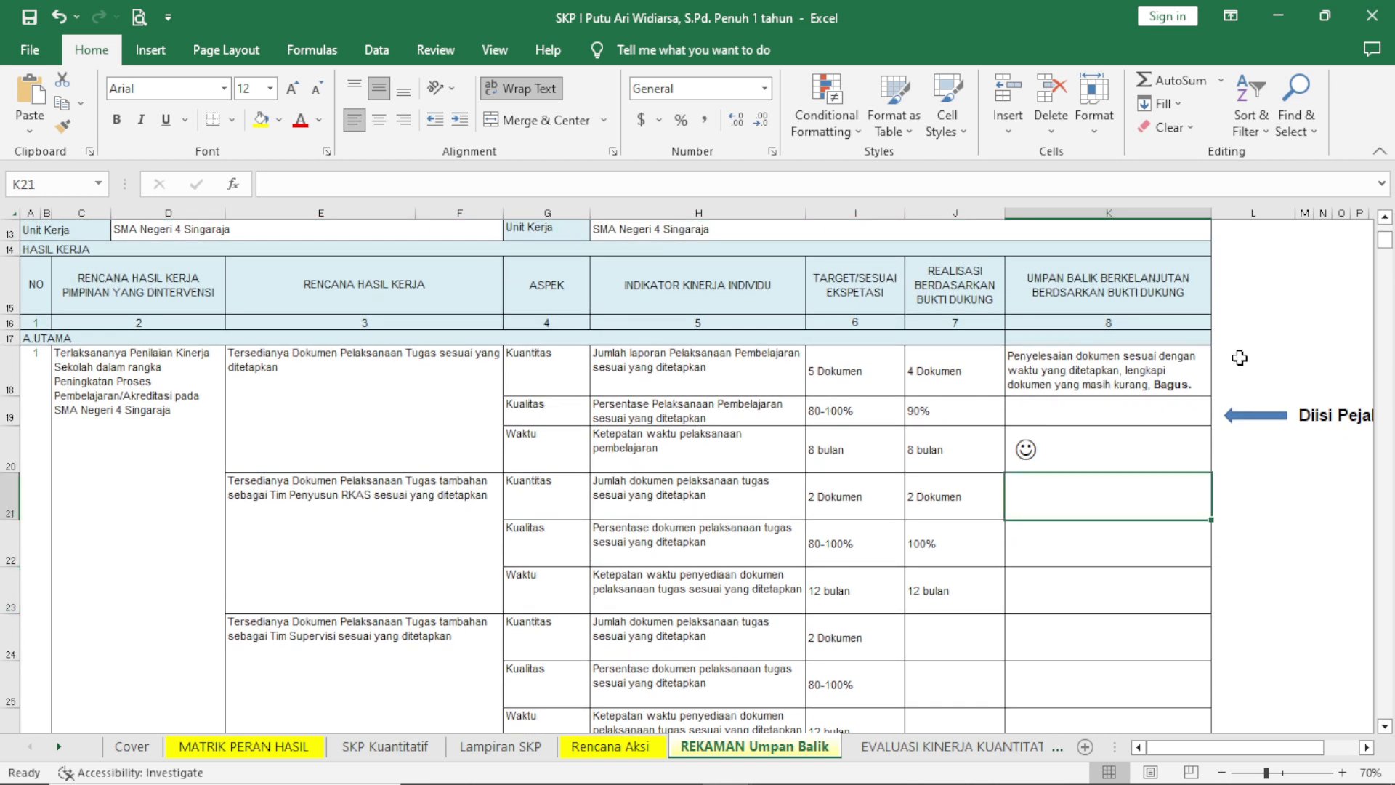
type("Penyelesaian dokumen sesuai dengan waktu yang ditetapkan, lengkapi dokumen yang masih kurang, Bagus.")
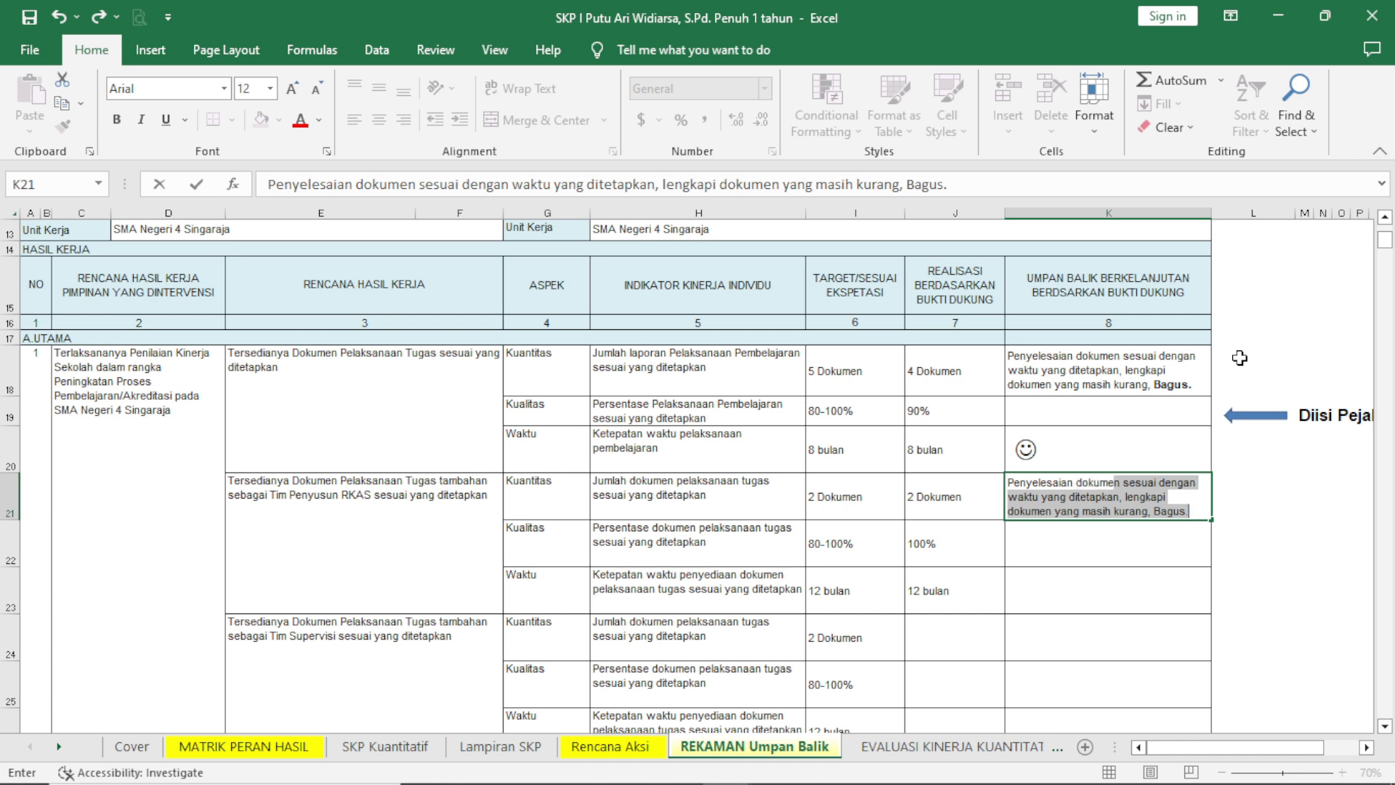
type("de")
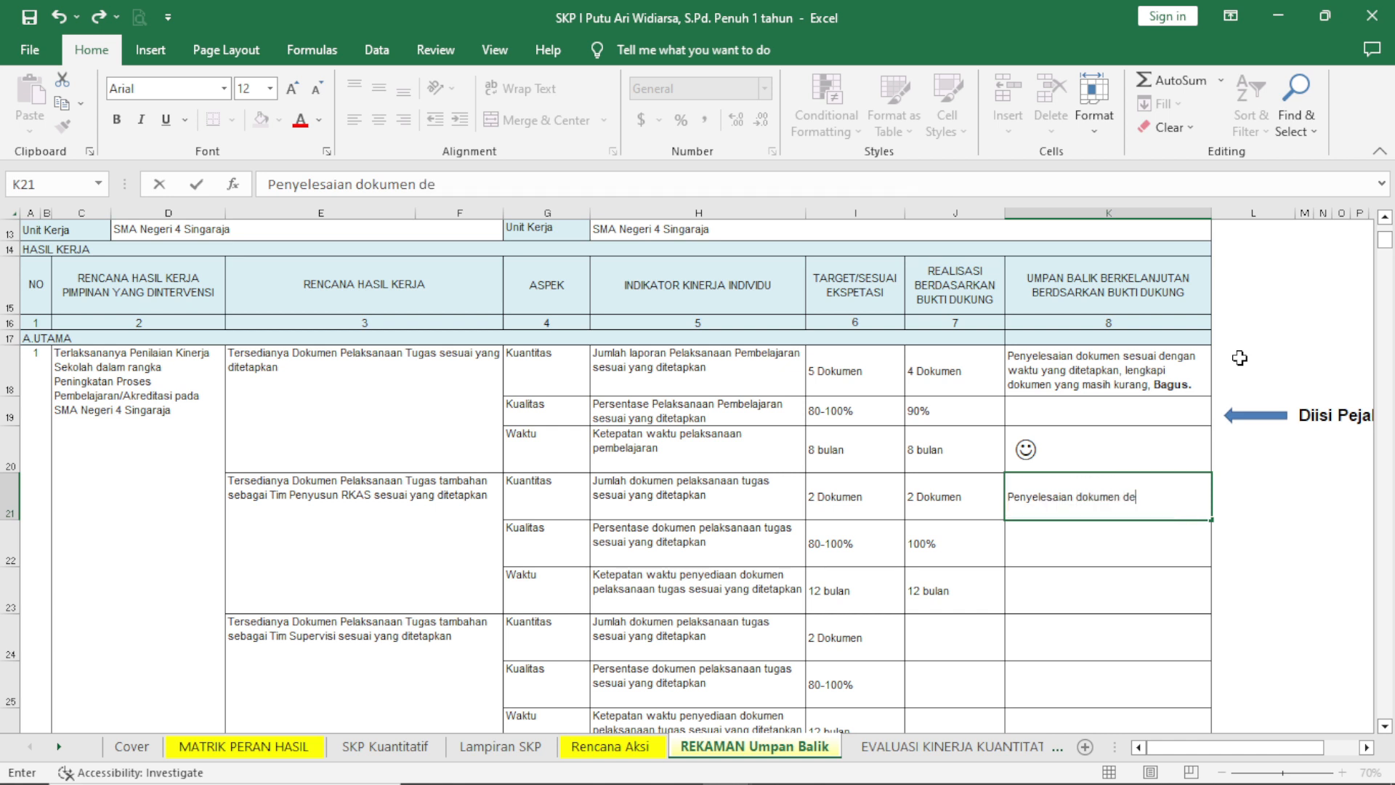
type("ngan kualitas b")
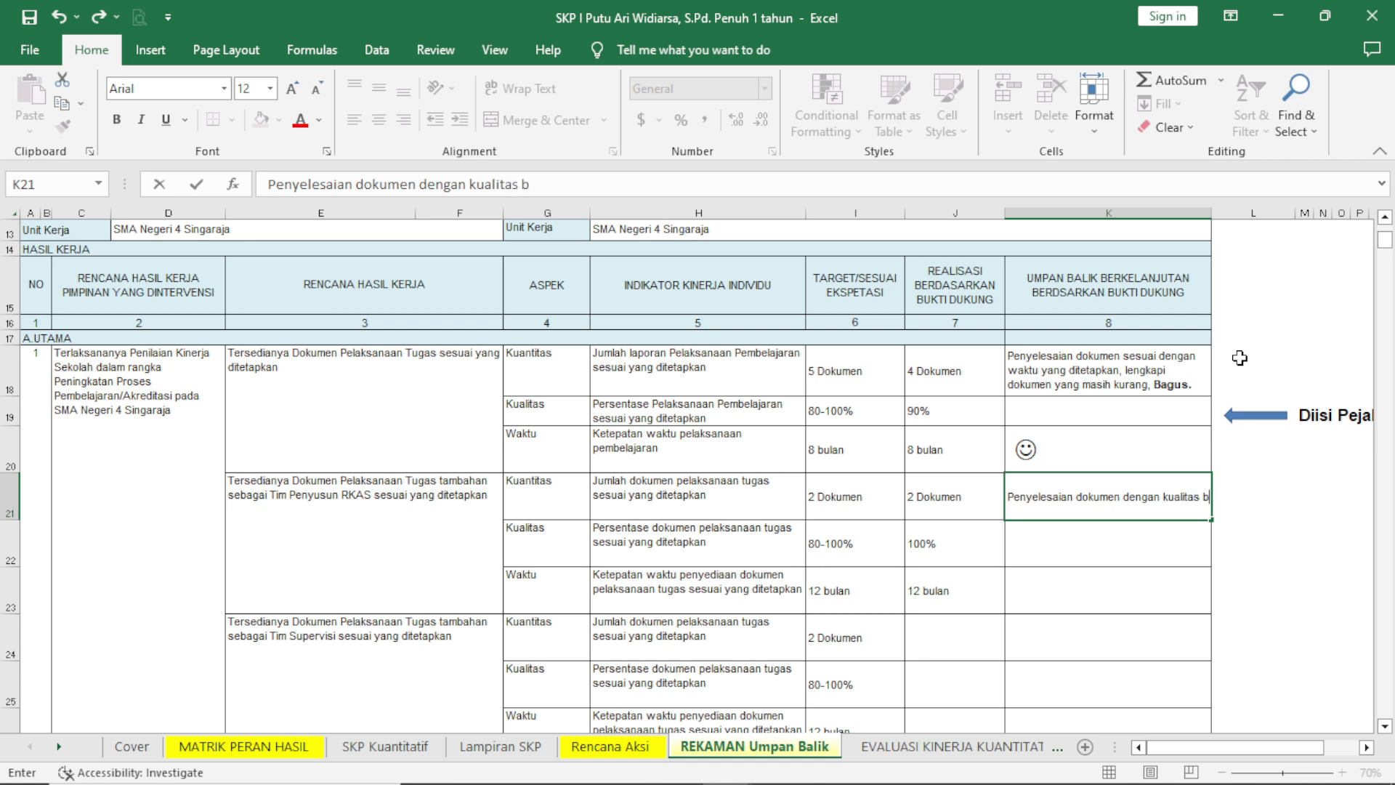
type("agus, wakt")
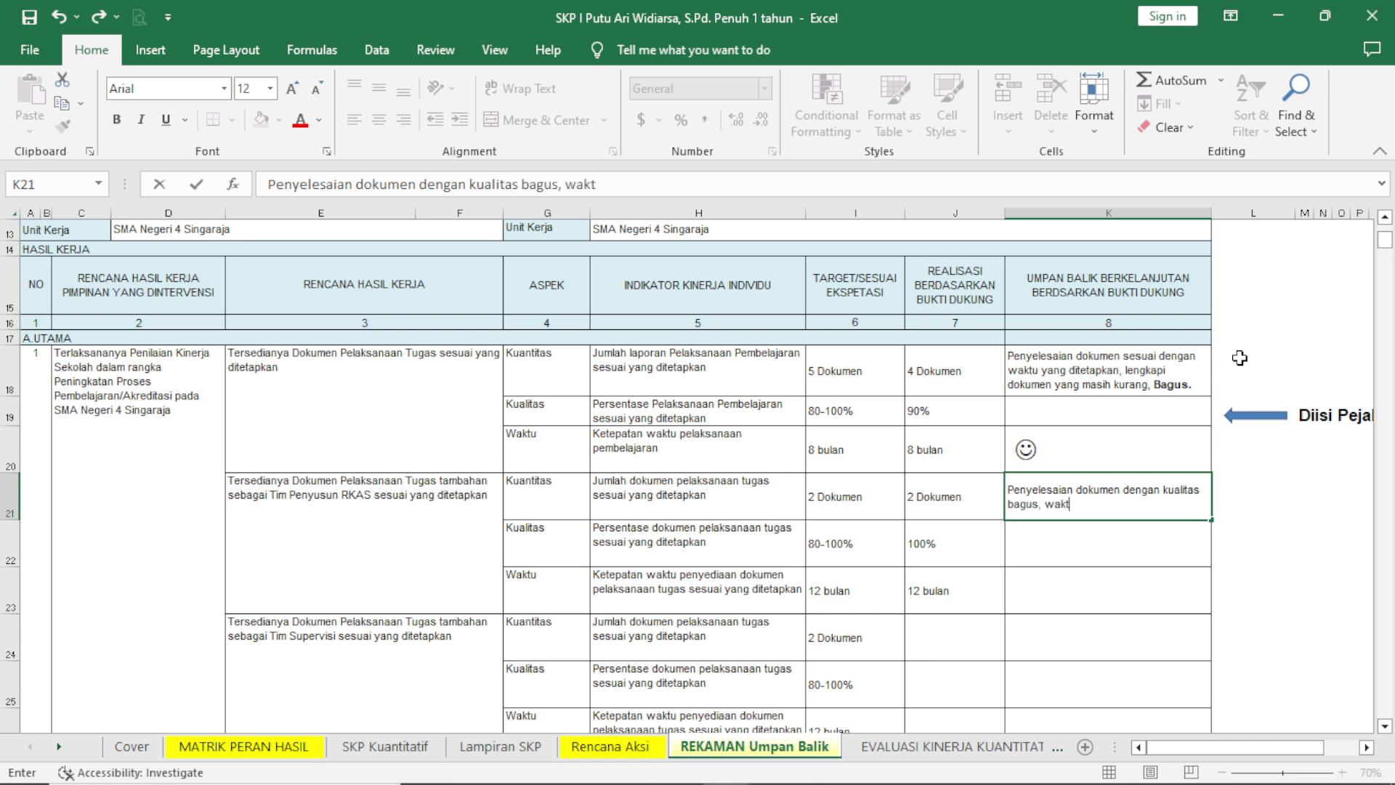
key("BackSpace")
key("BackSpace")
type("t")
type("lengkap. Per")
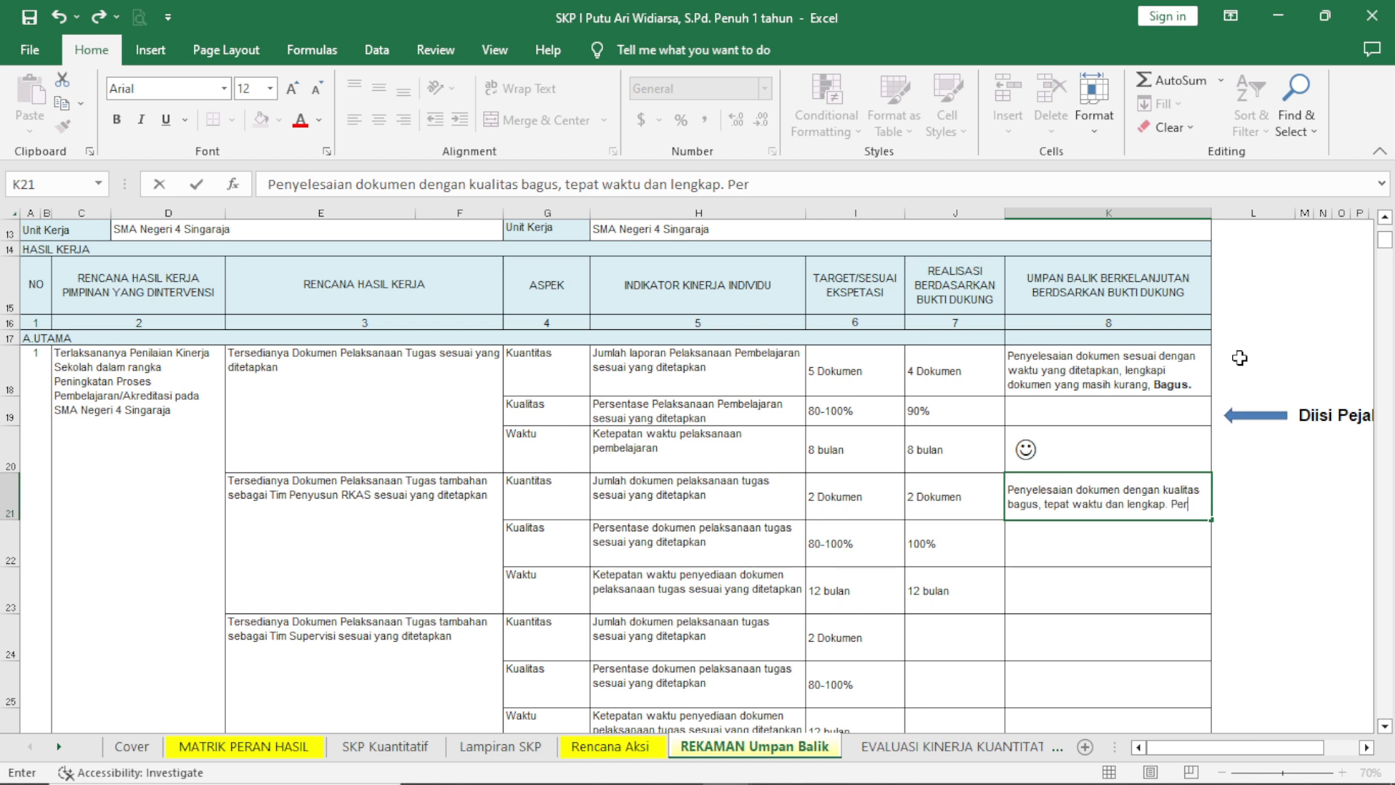
type("tahan.")
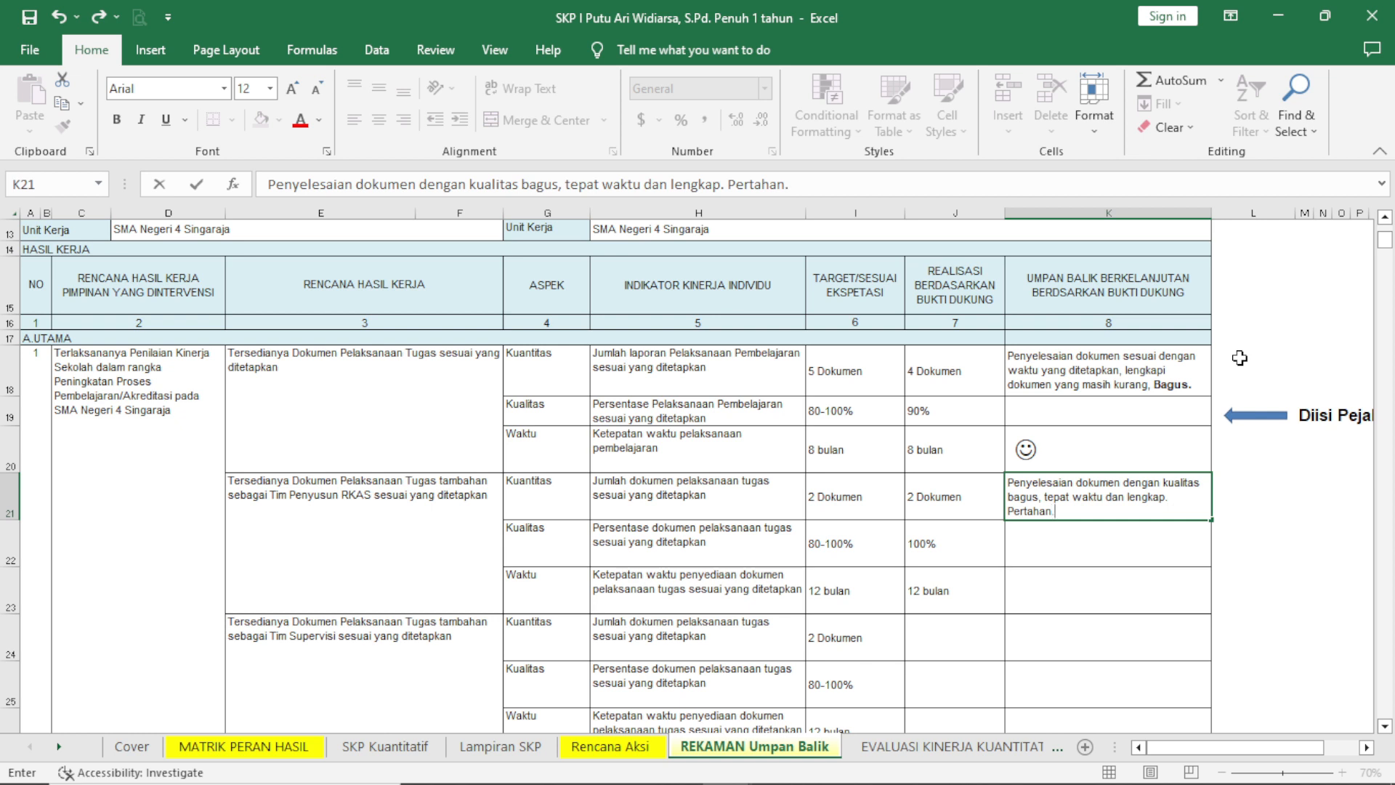
Make the word "Pertahan." bold at the end of the Tim Penyusun RKAS Kuantitas feedback.
left_click_drag(1064, 511, 1010, 508)
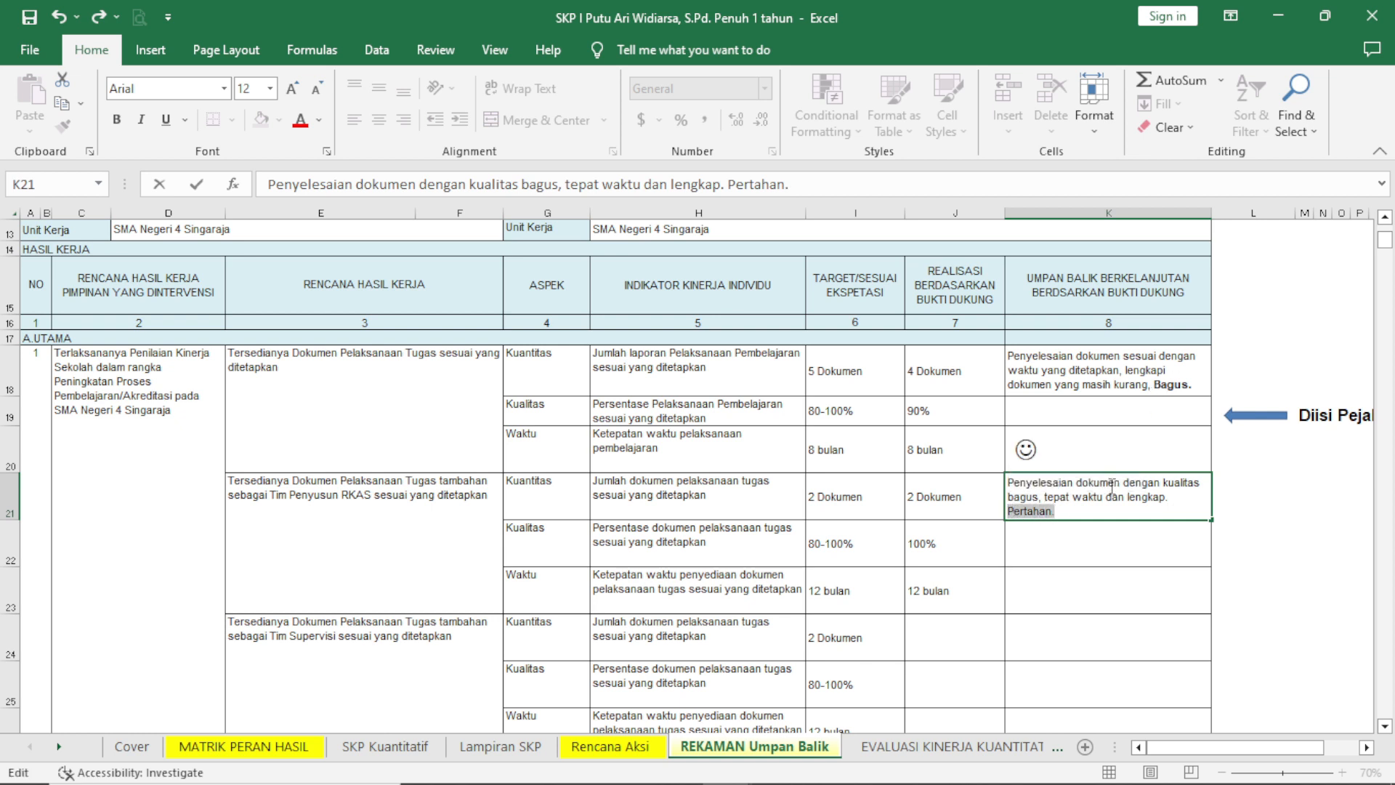
key("ctrl+b")
left_click(1066, 543)
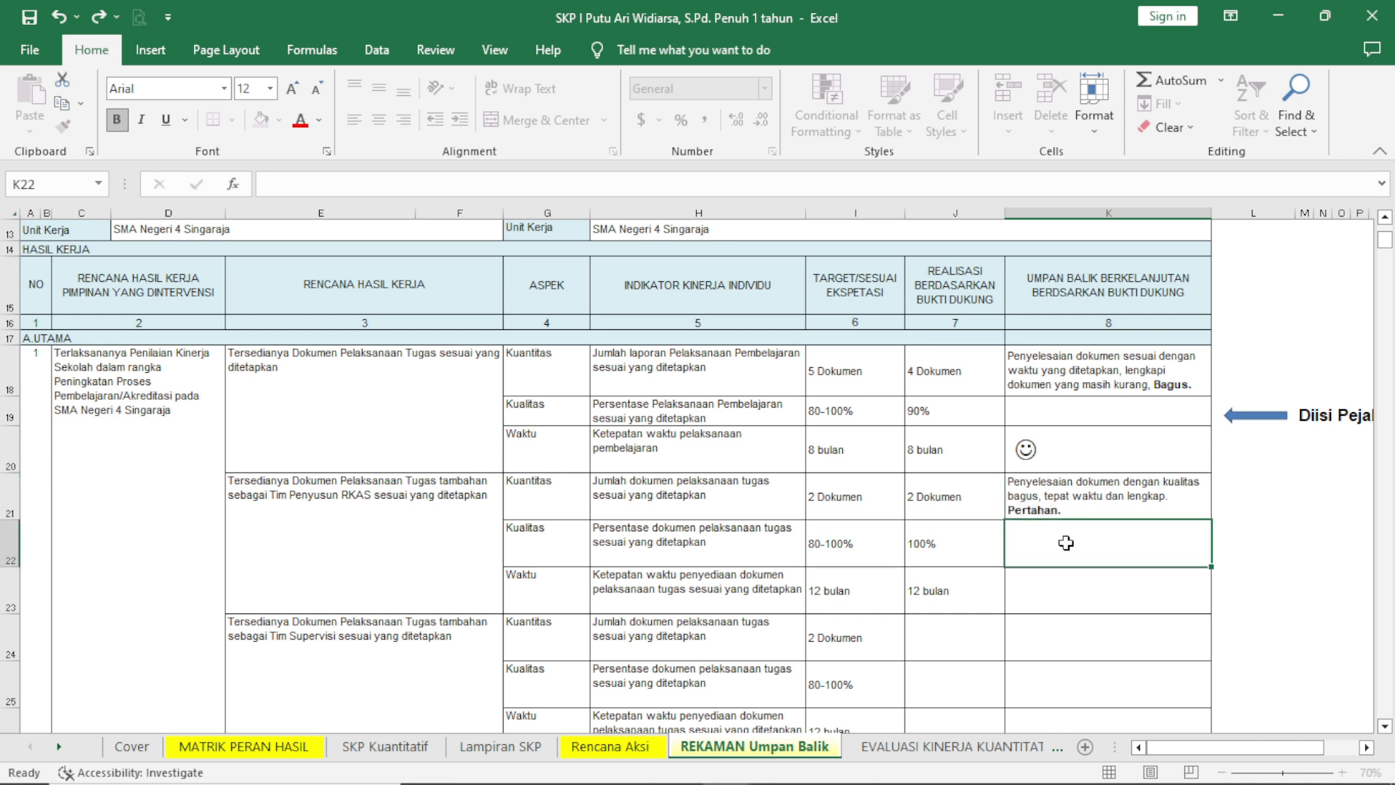
left_click(1027, 592)
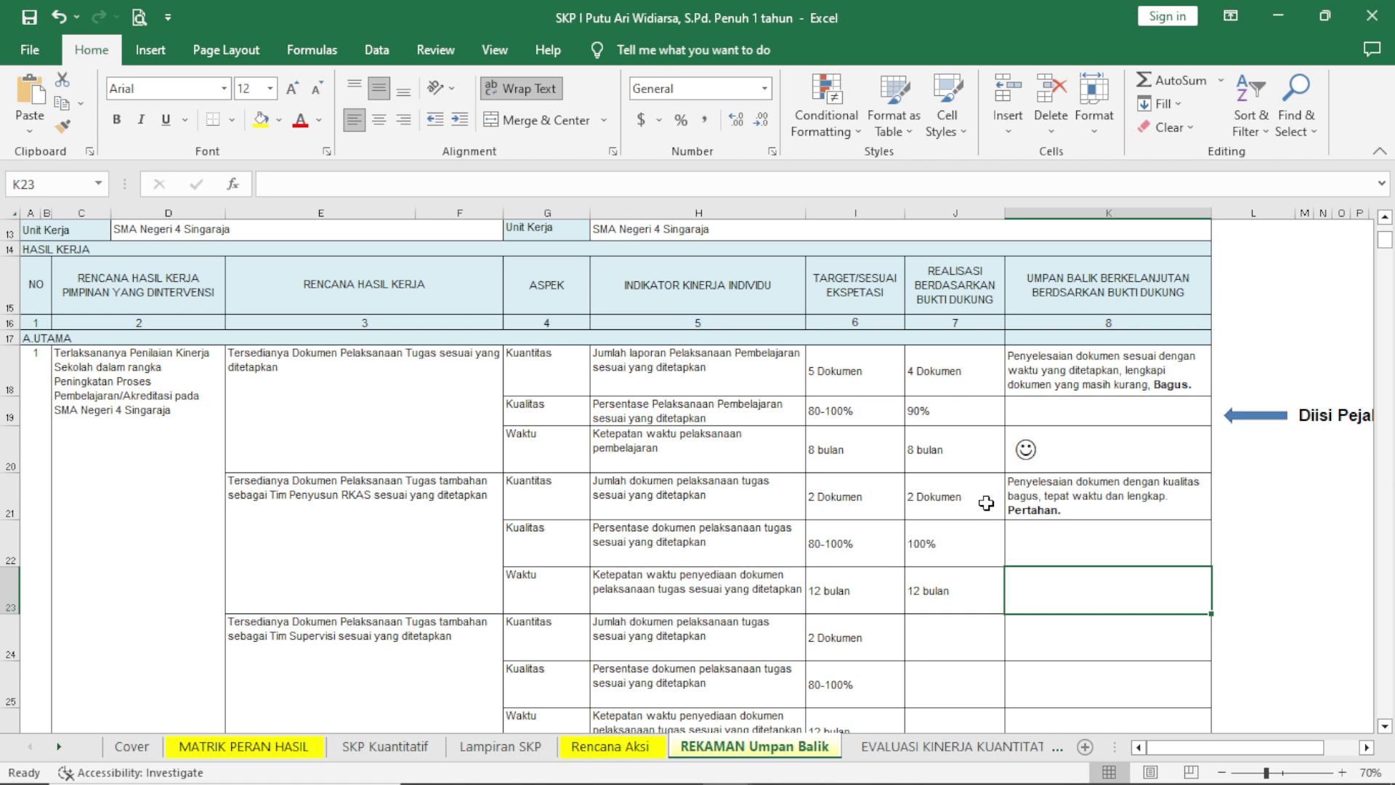
Enter "C" as the feedback in the Tim Penyusun RKAS Waktu row and format it in the Wingdings font.
type("C")
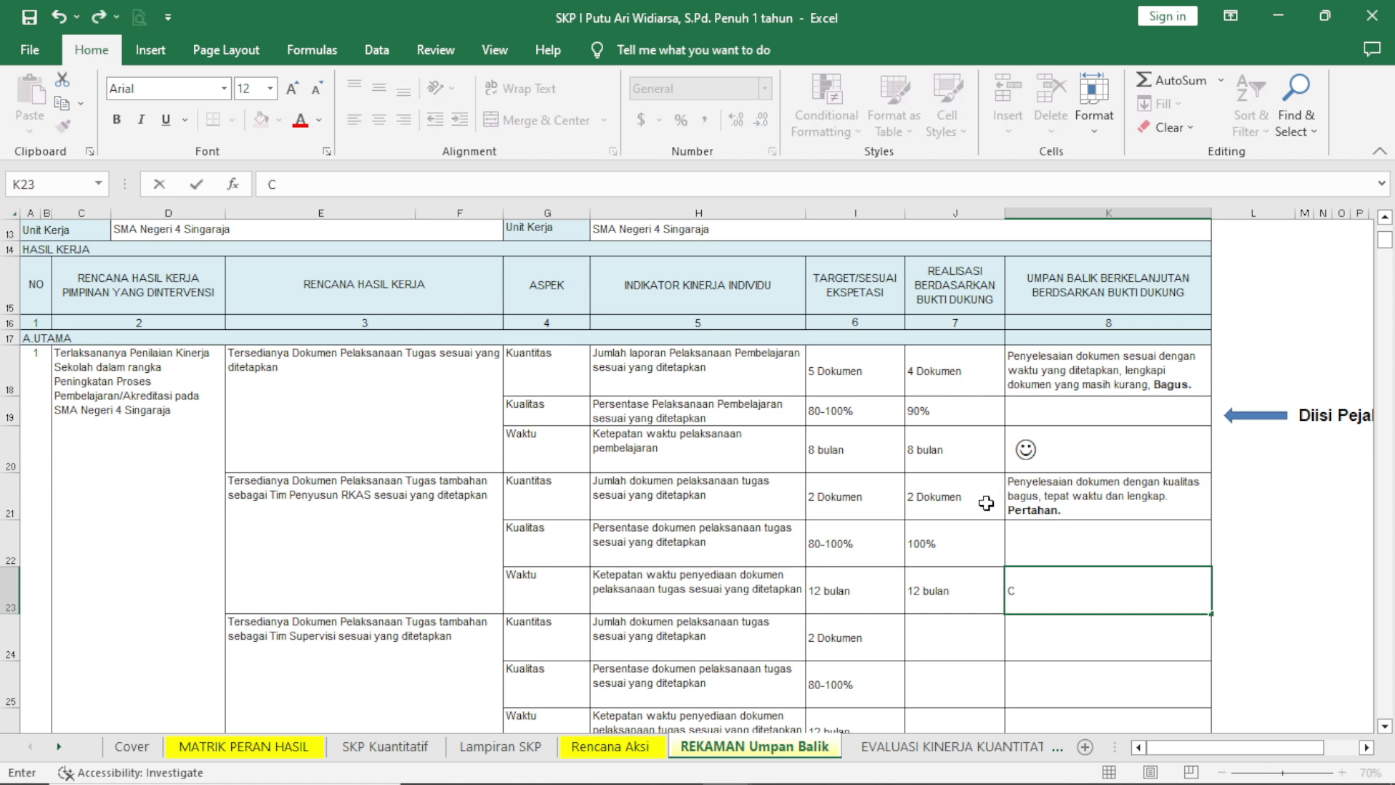
key("Left")
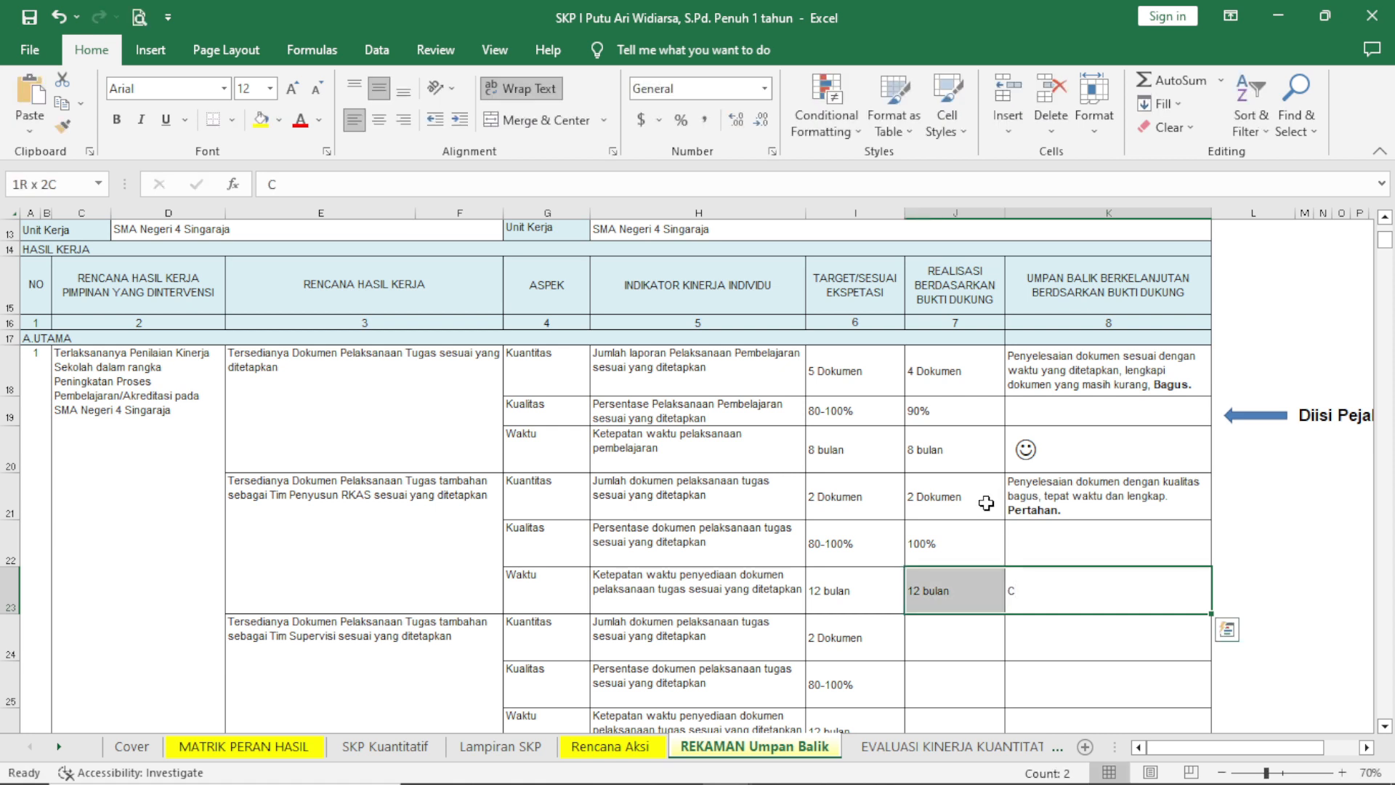
key("Right")
key("Right")
key("Left")
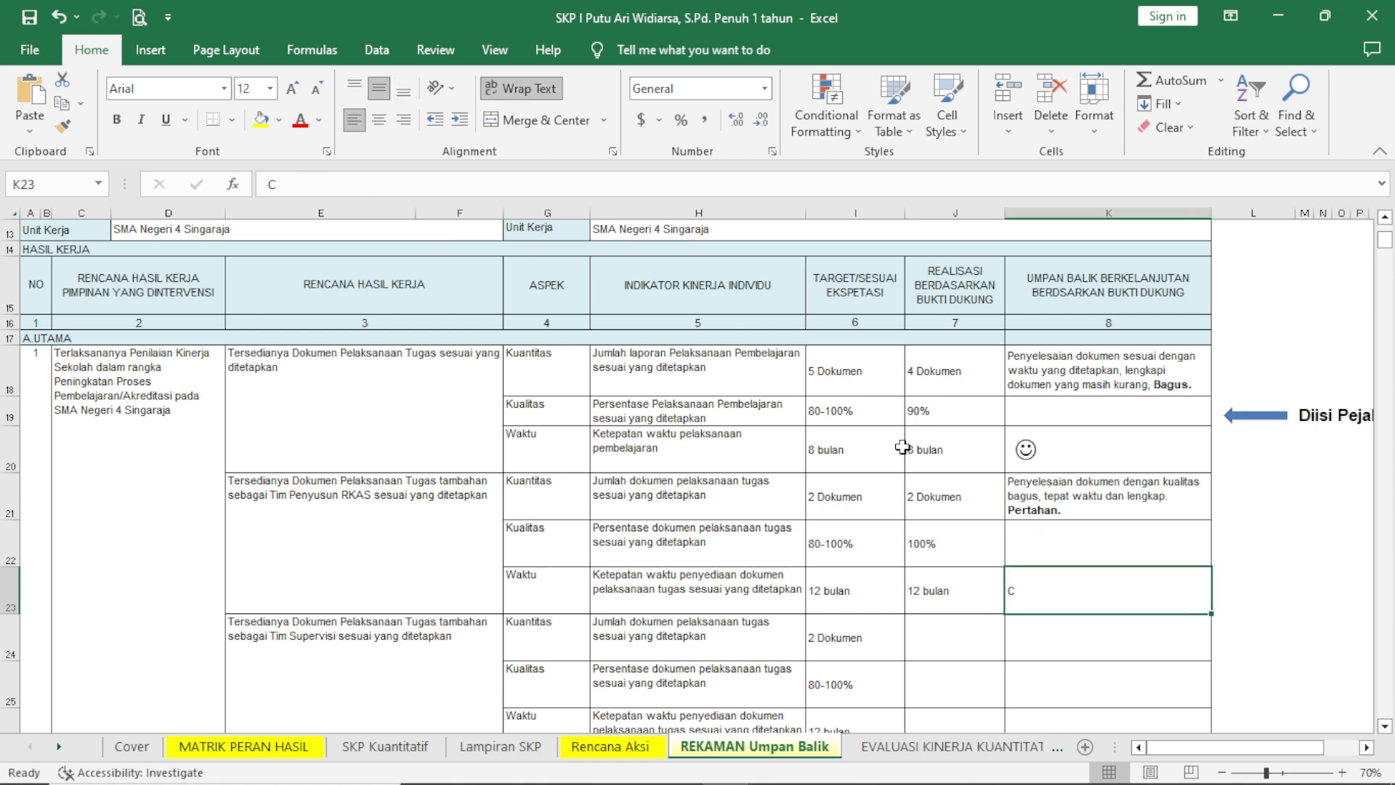
left_click_drag(308, 182, 267, 183)
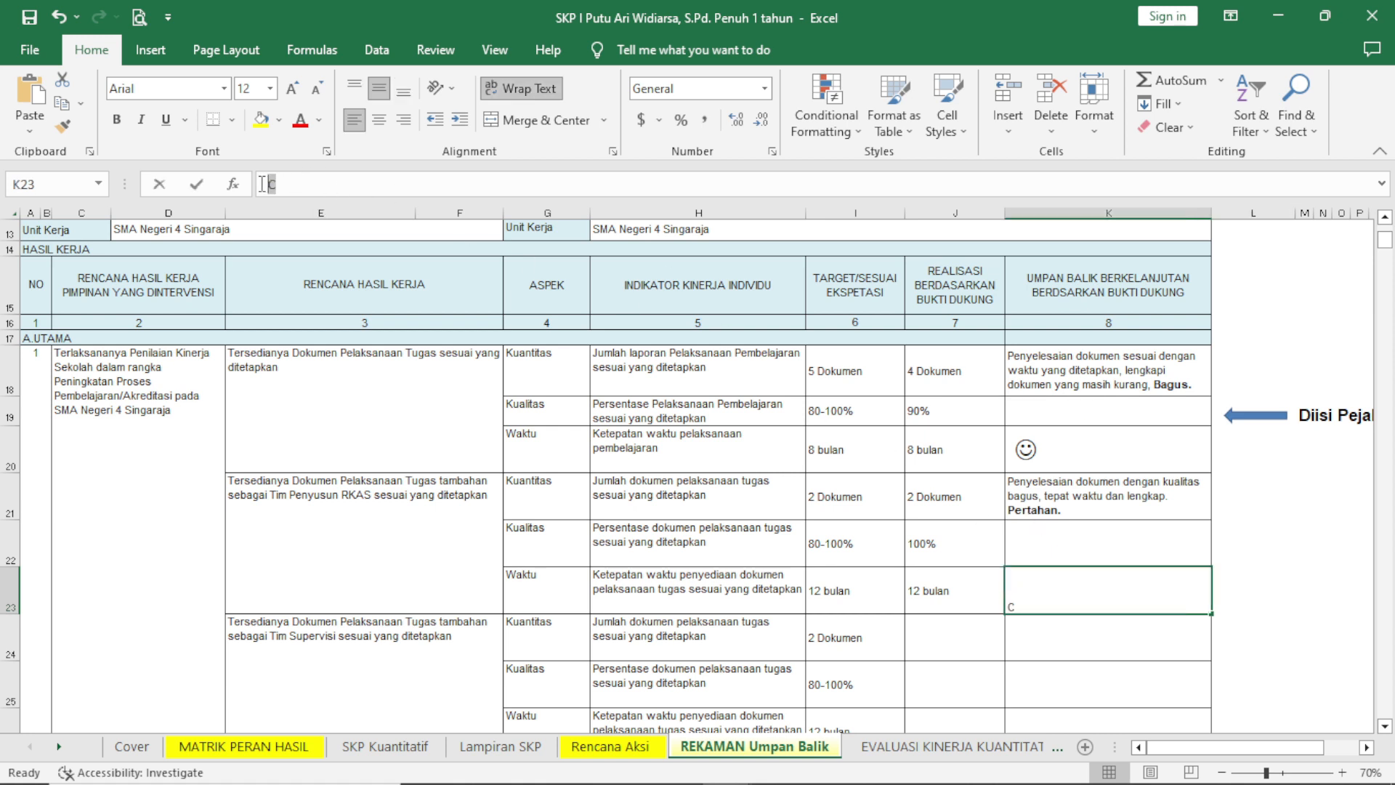
left_click(224, 89)
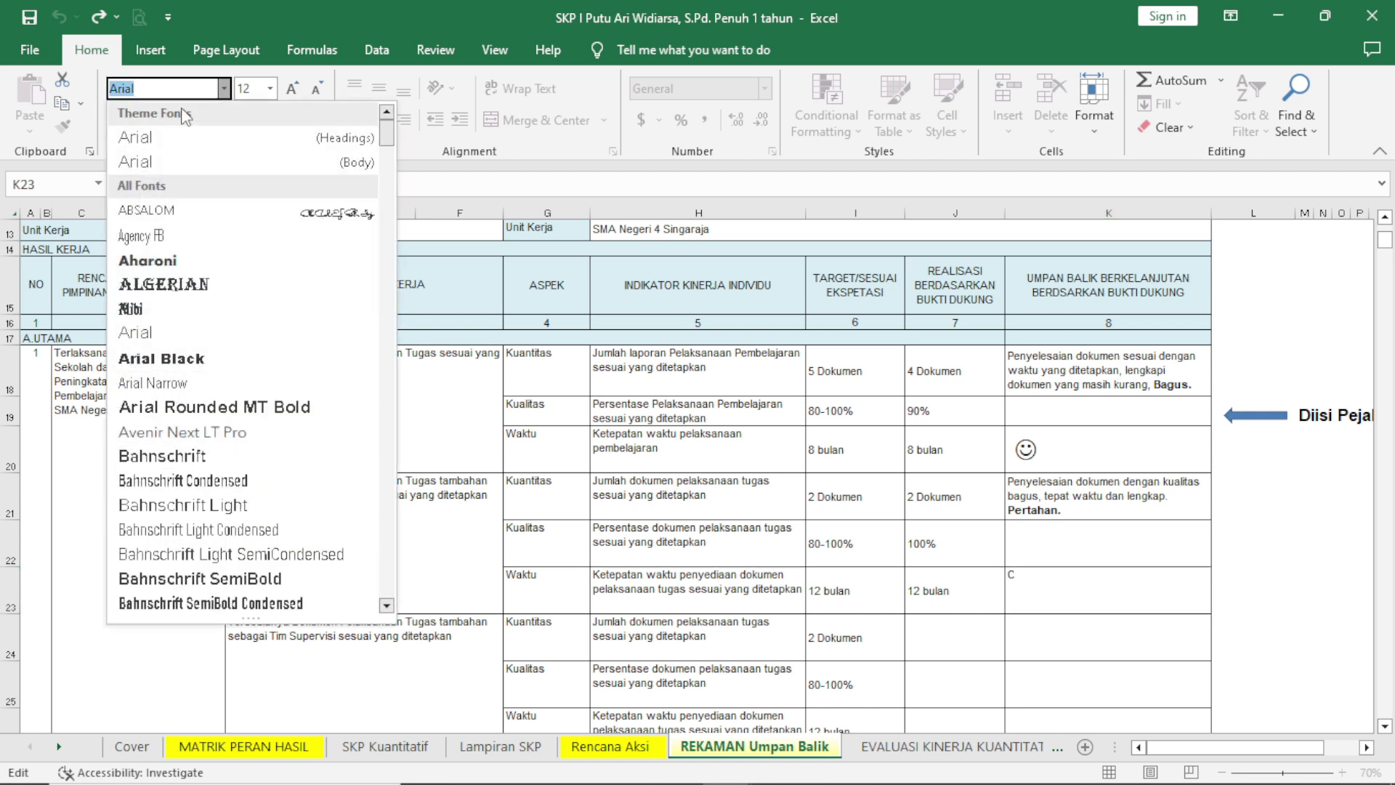
type("Wingdings")
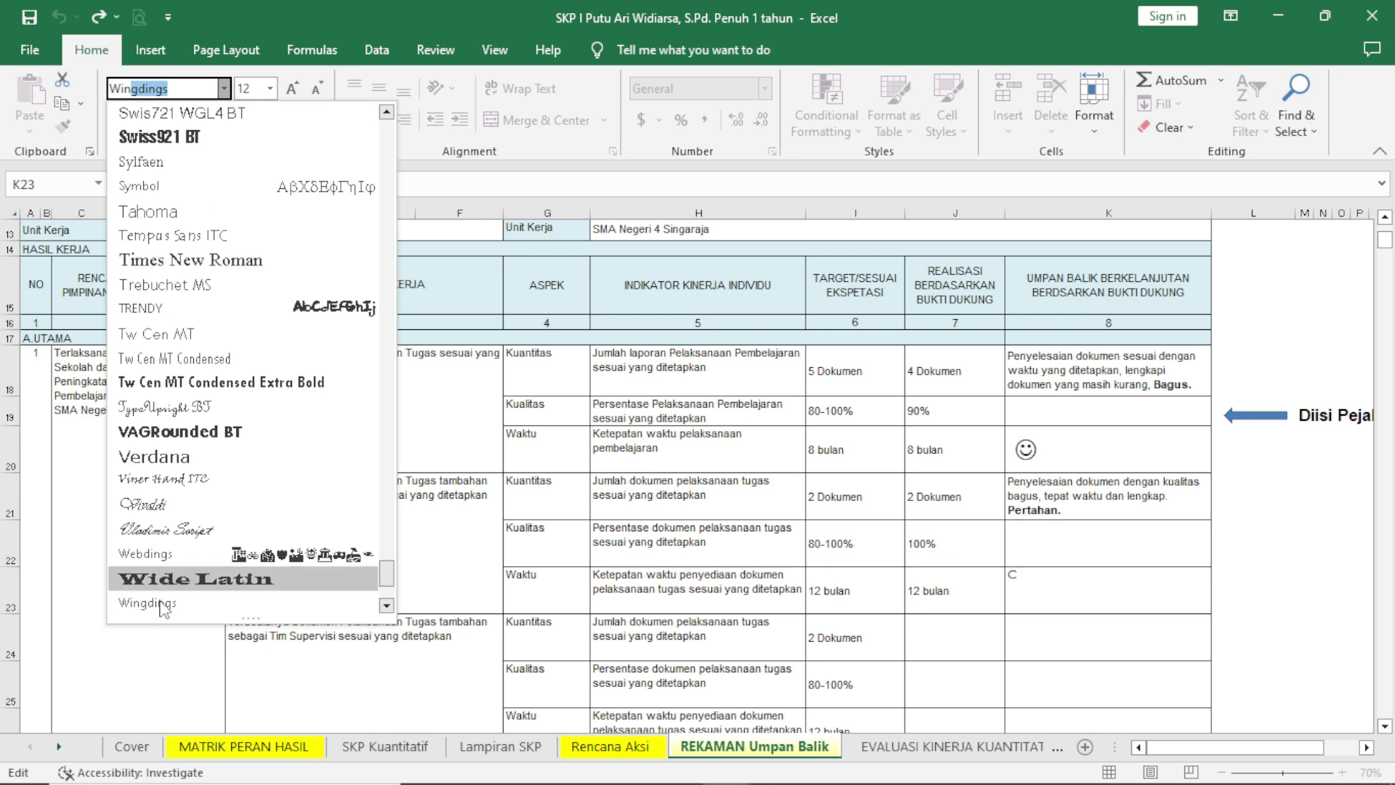
left_click(174, 602)
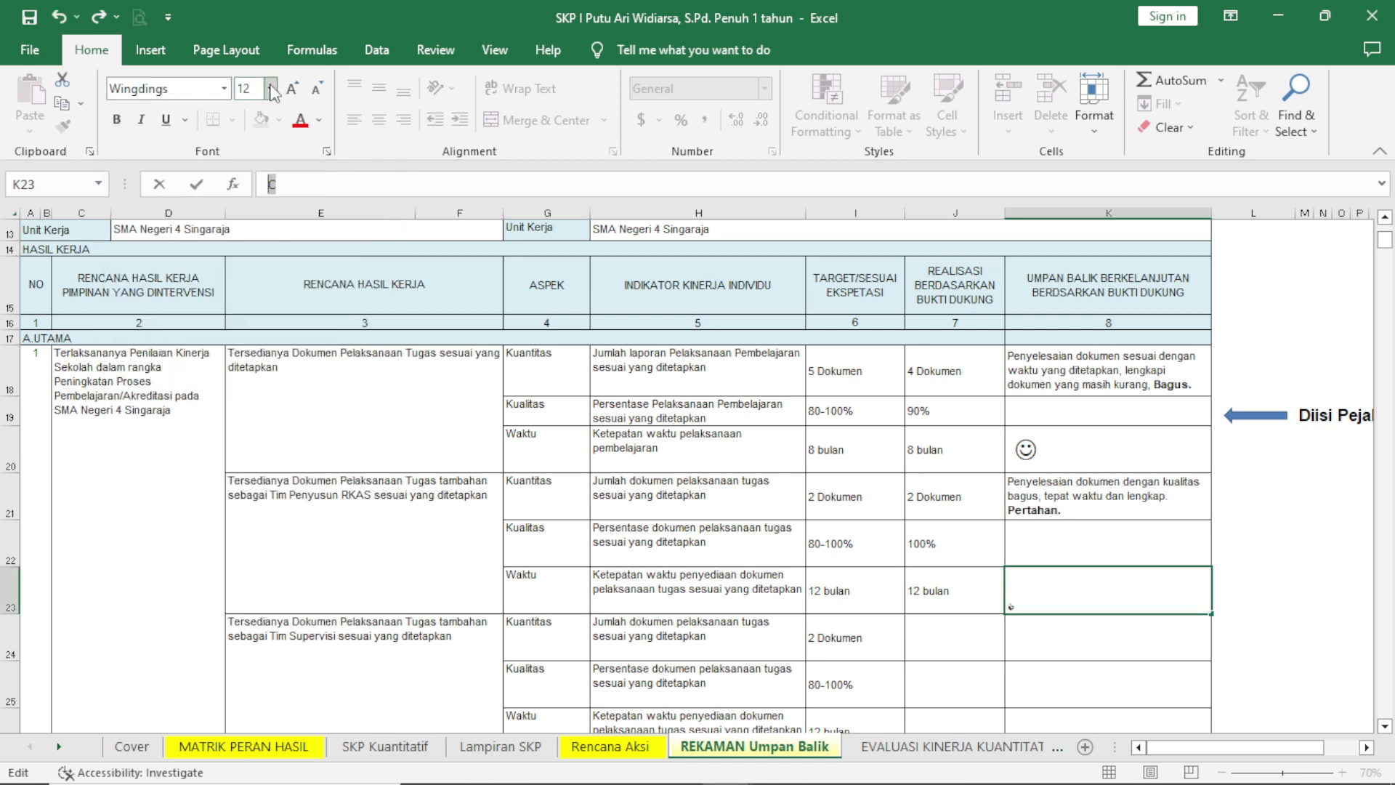
Set the thumbs-up symbol in the Tim Penyusun RKAS Waktu feedback to font size 36.
left_click(270, 89)
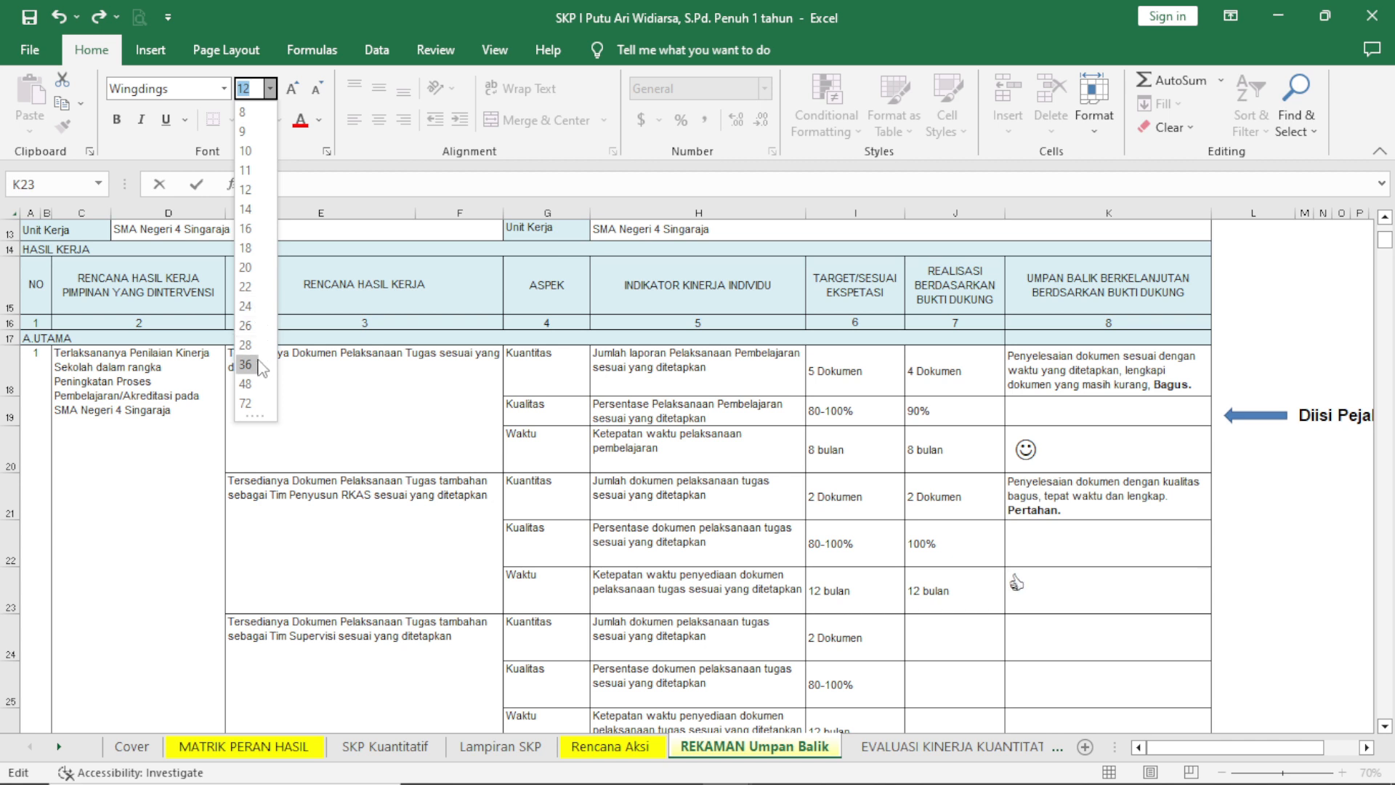
left_click(253, 364)
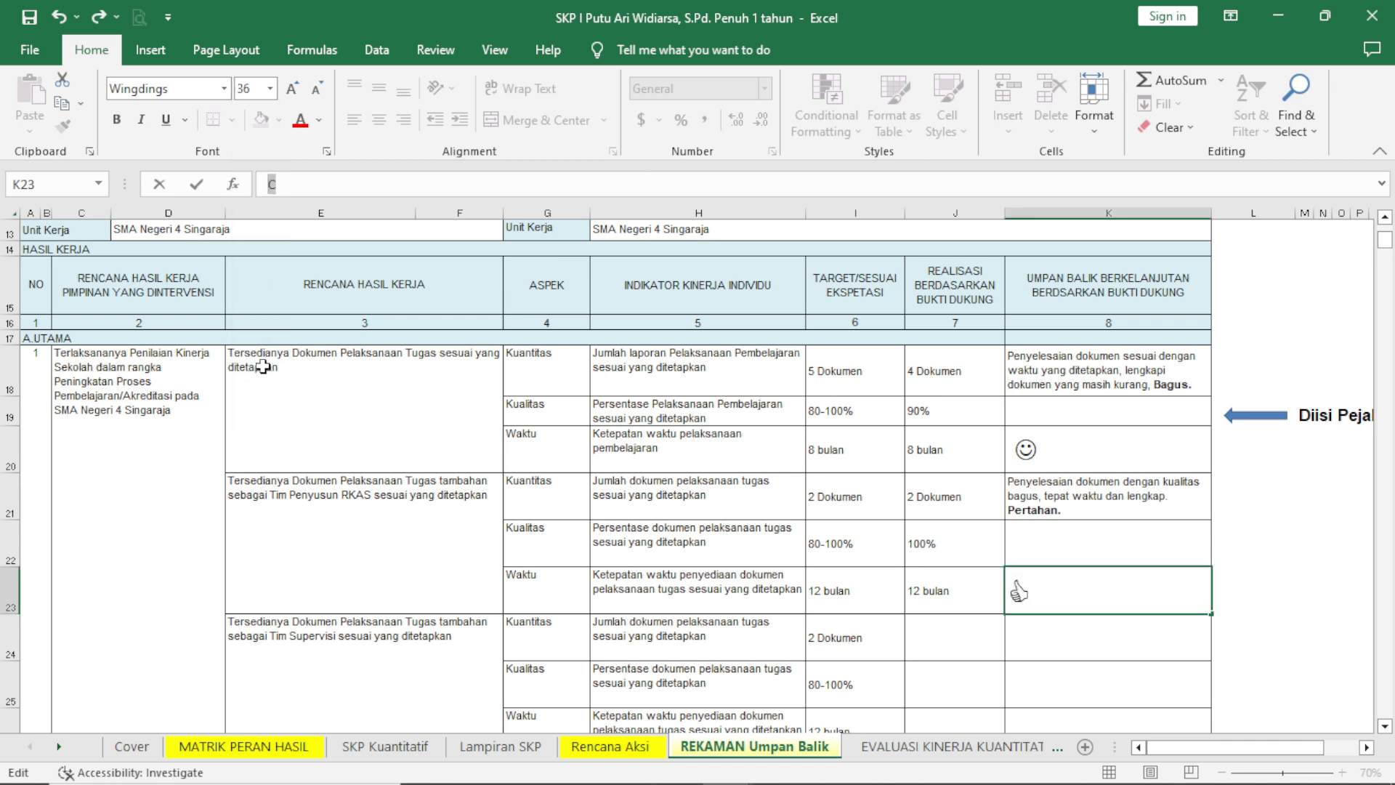
left_click(1047, 590)
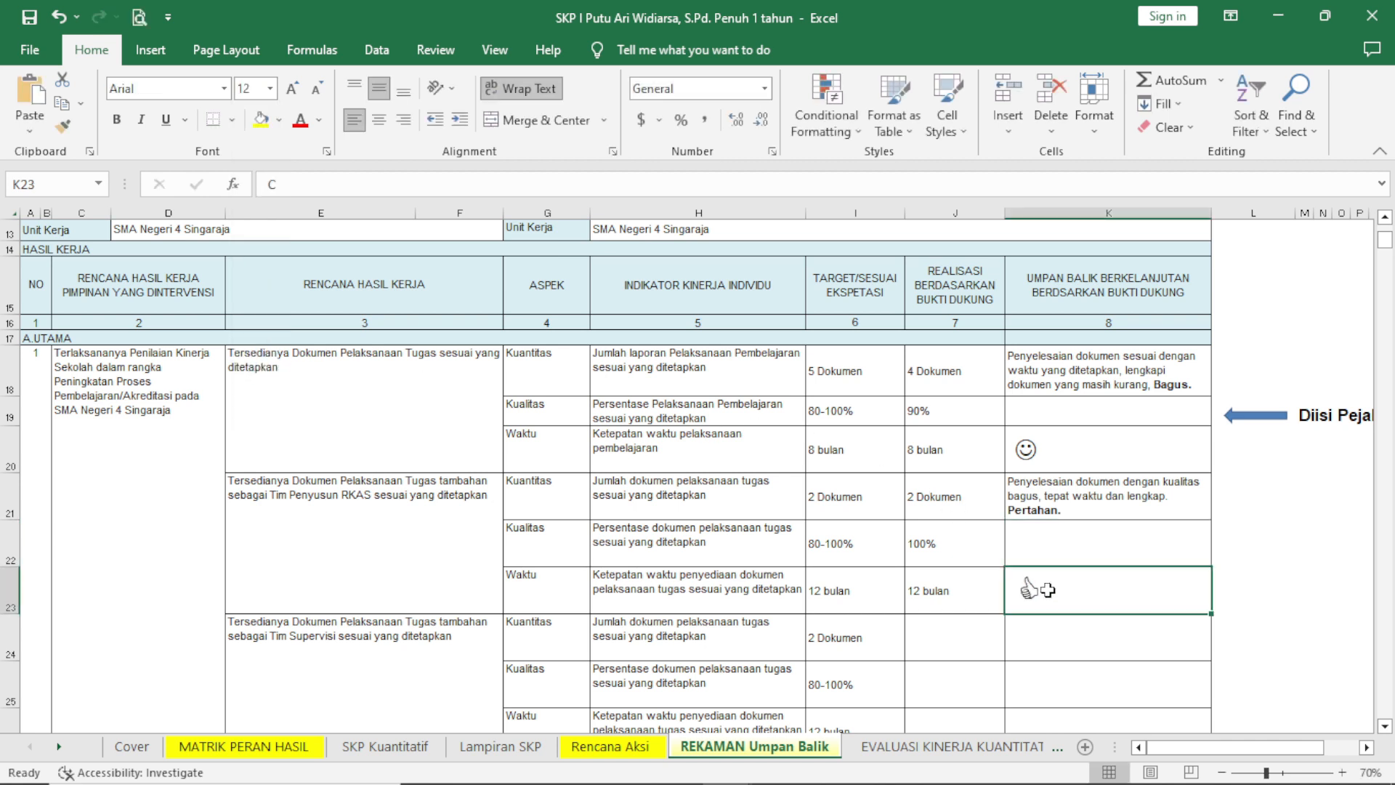
Centre the thumbs-up and smiley symbols horizontally in their two Waktu feedback cells.
left_click(378, 120)
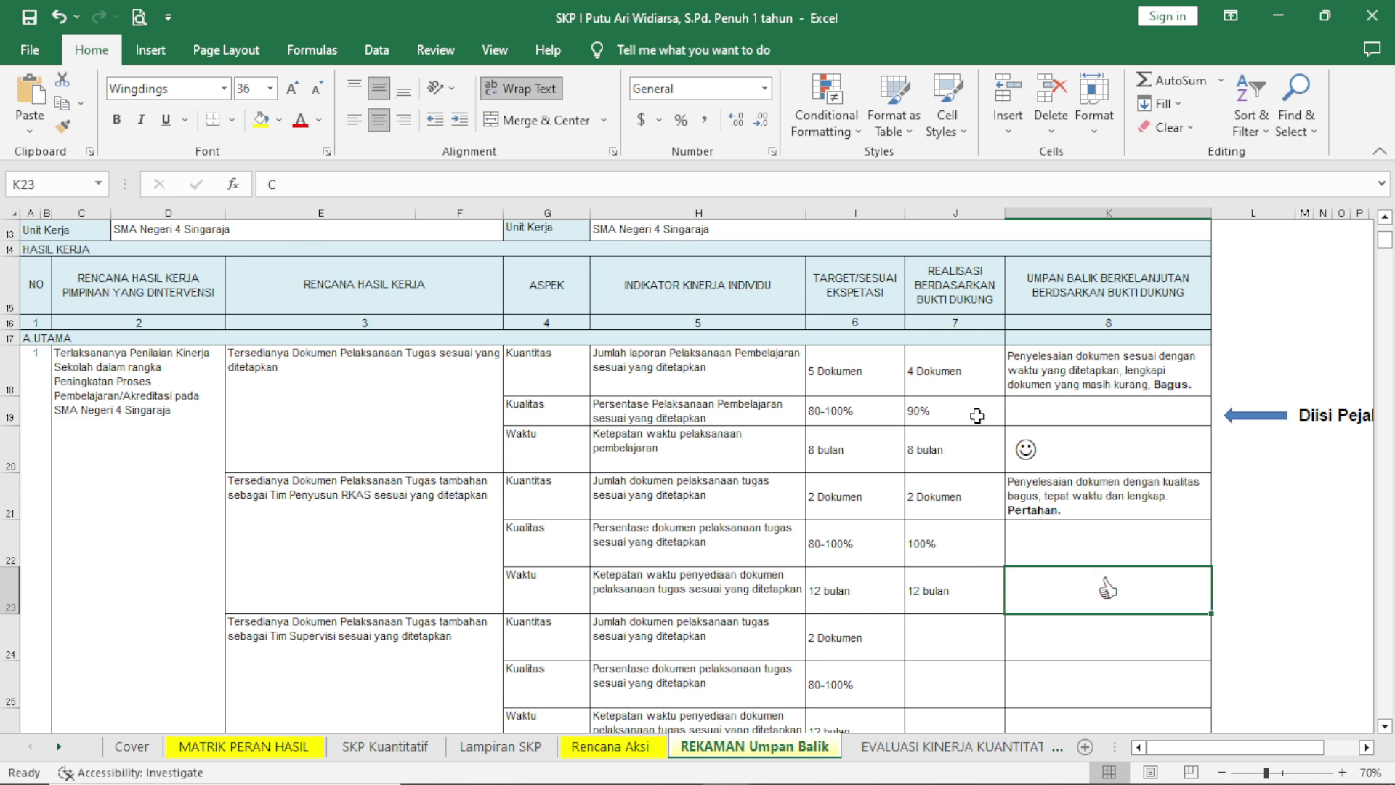
left_click(1008, 438)
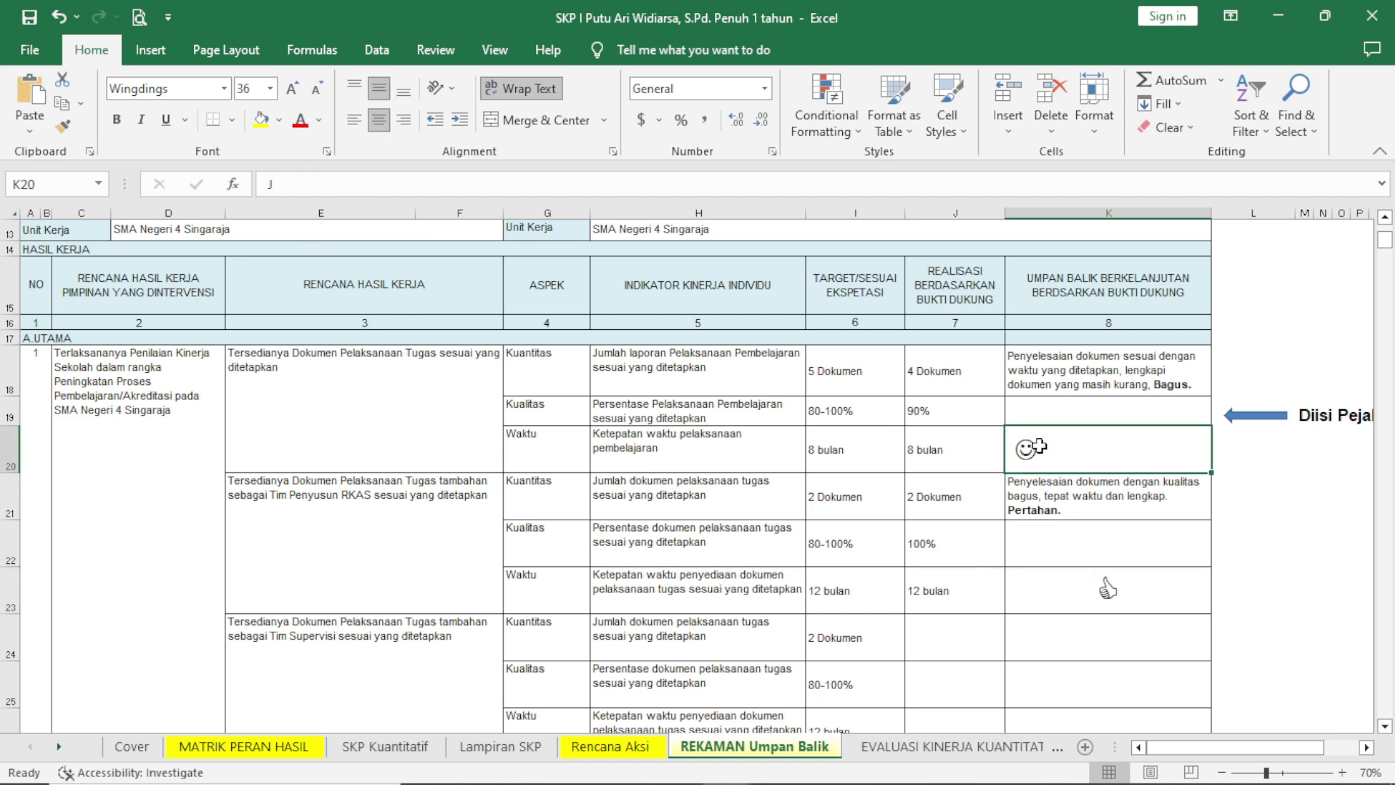
left_click(378, 119)
left_click(1046, 385)
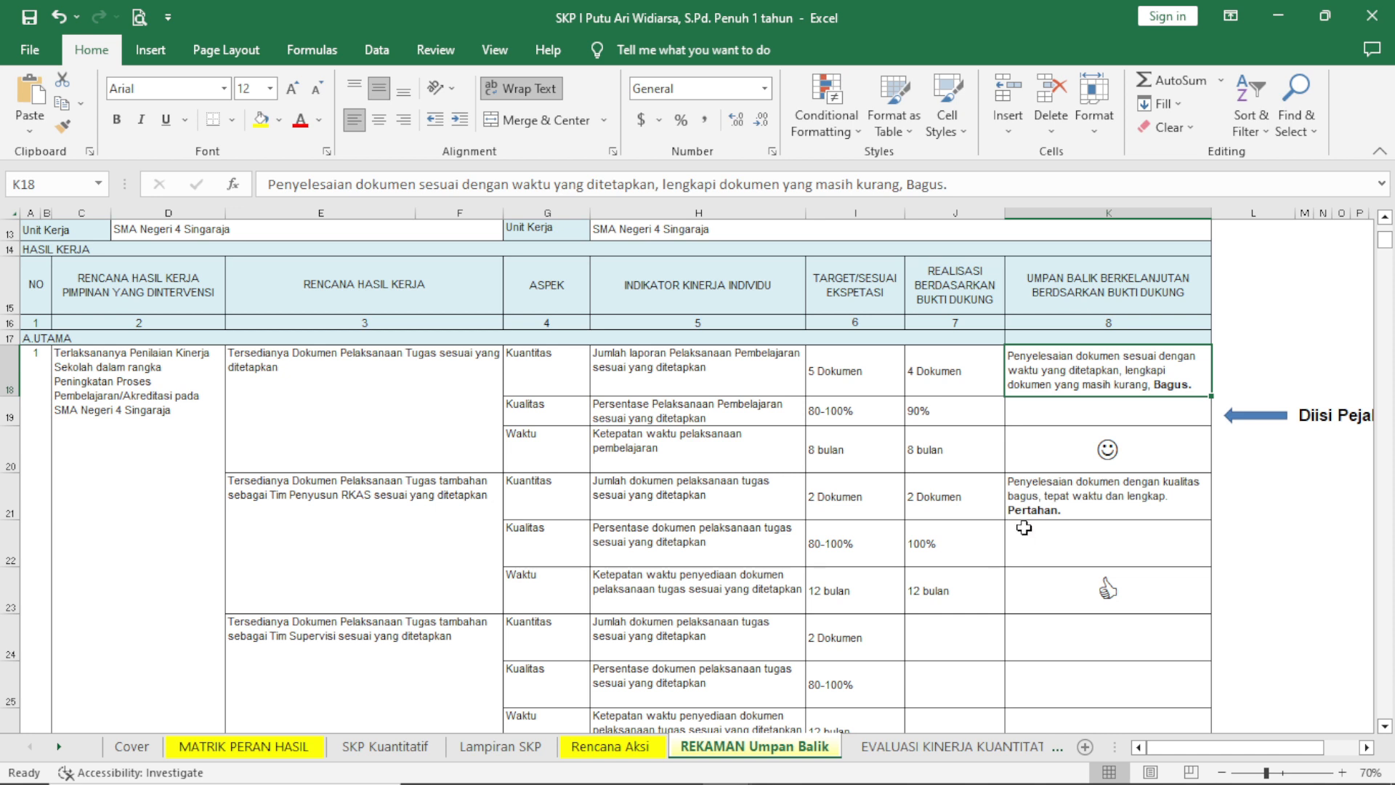
Look through the remaining Tim Supervisi and B. Tambahan rows of the REKAMAN Umpan Balik sheet.
scroll(963, 534, "down", 2)
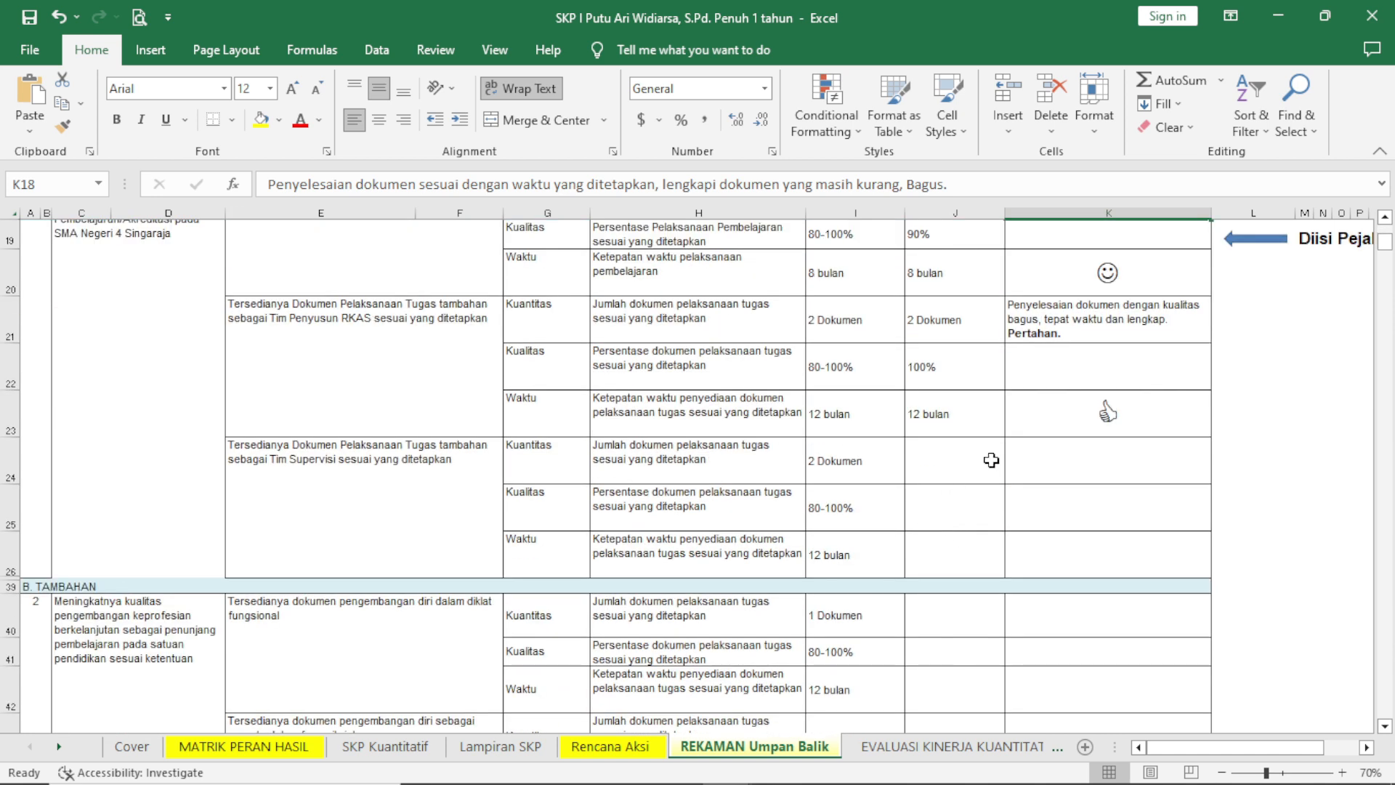
scroll(988, 461, "down", 2)
scroll(1049, 490, "down", 2)
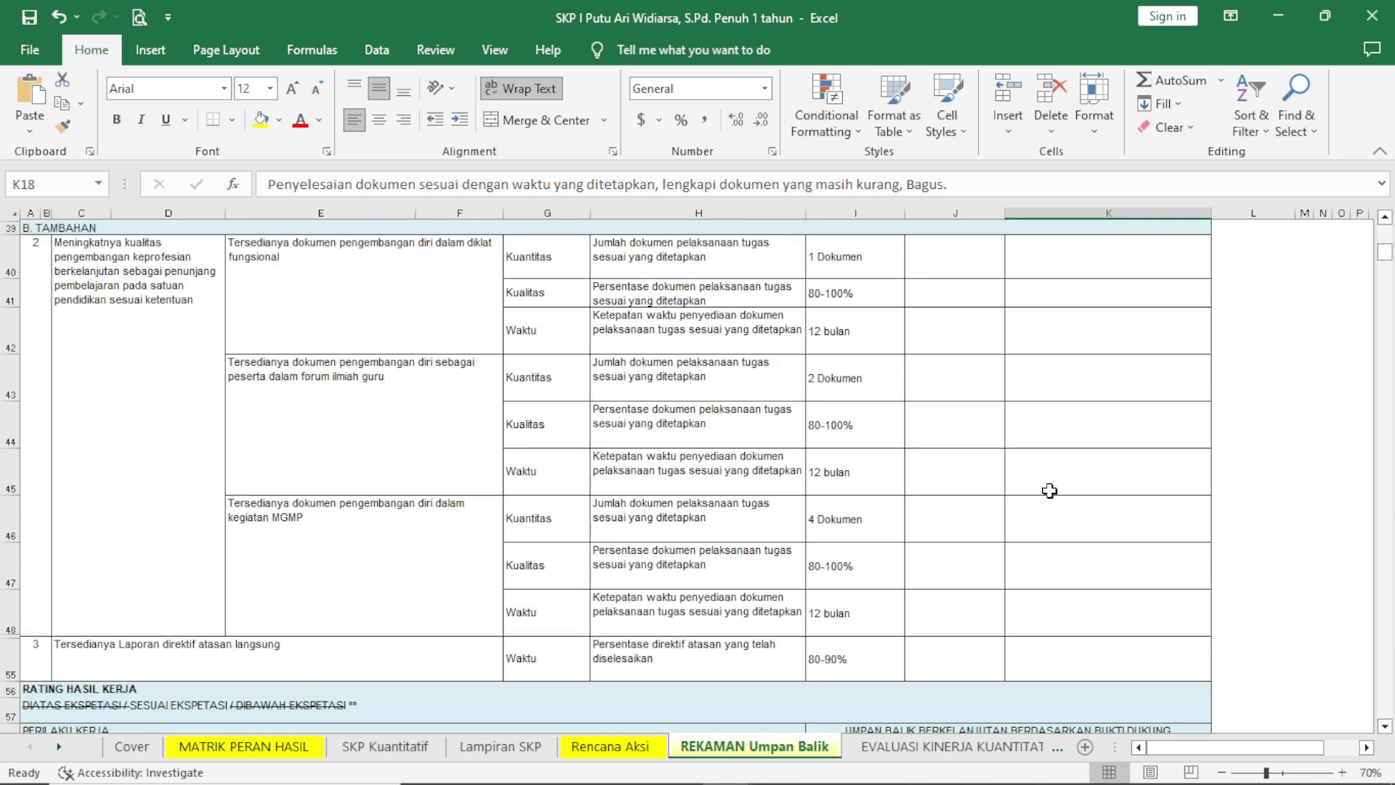
scroll(1049, 491, "up", 2)
scroll(1022, 467, "down", 1)
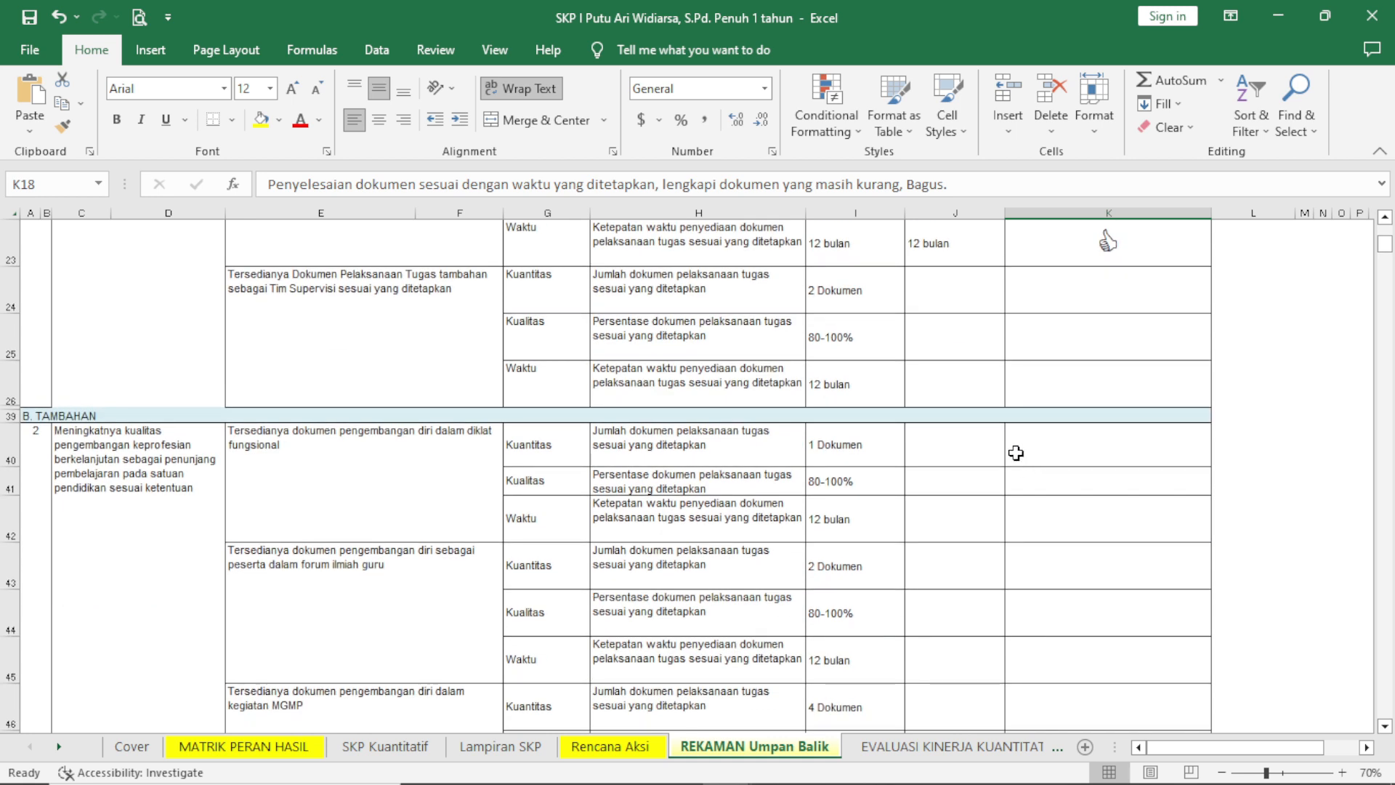
scroll(1026, 455, "down", 1)
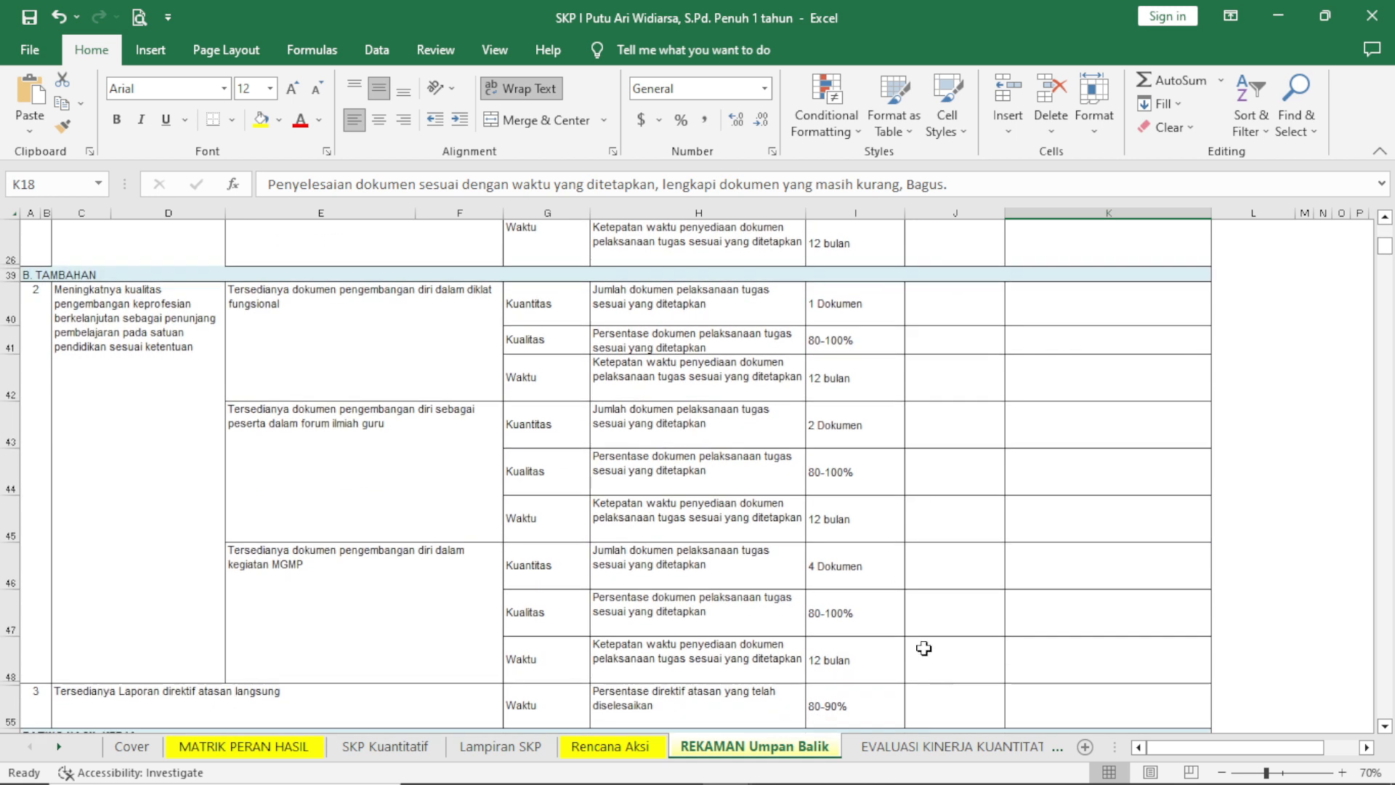
Open the EVALUASI KINERJA KUANTITATIF sheet and check the linked realisations and feedback in the A. Utama section.
left_click(986, 753)
scroll(900, 648, "up", 10)
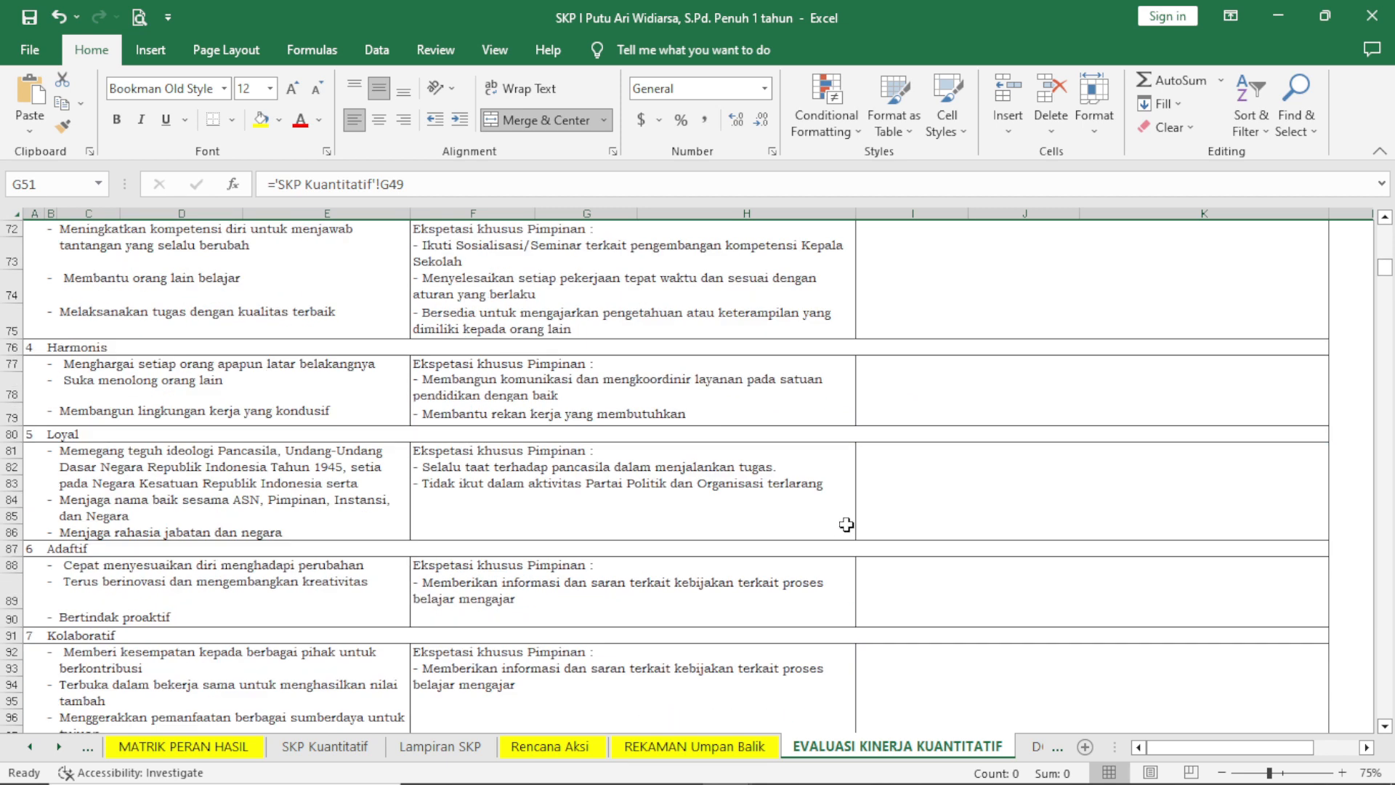
scroll(852, 503, "up", 13)
scroll(854, 495, "down", 5)
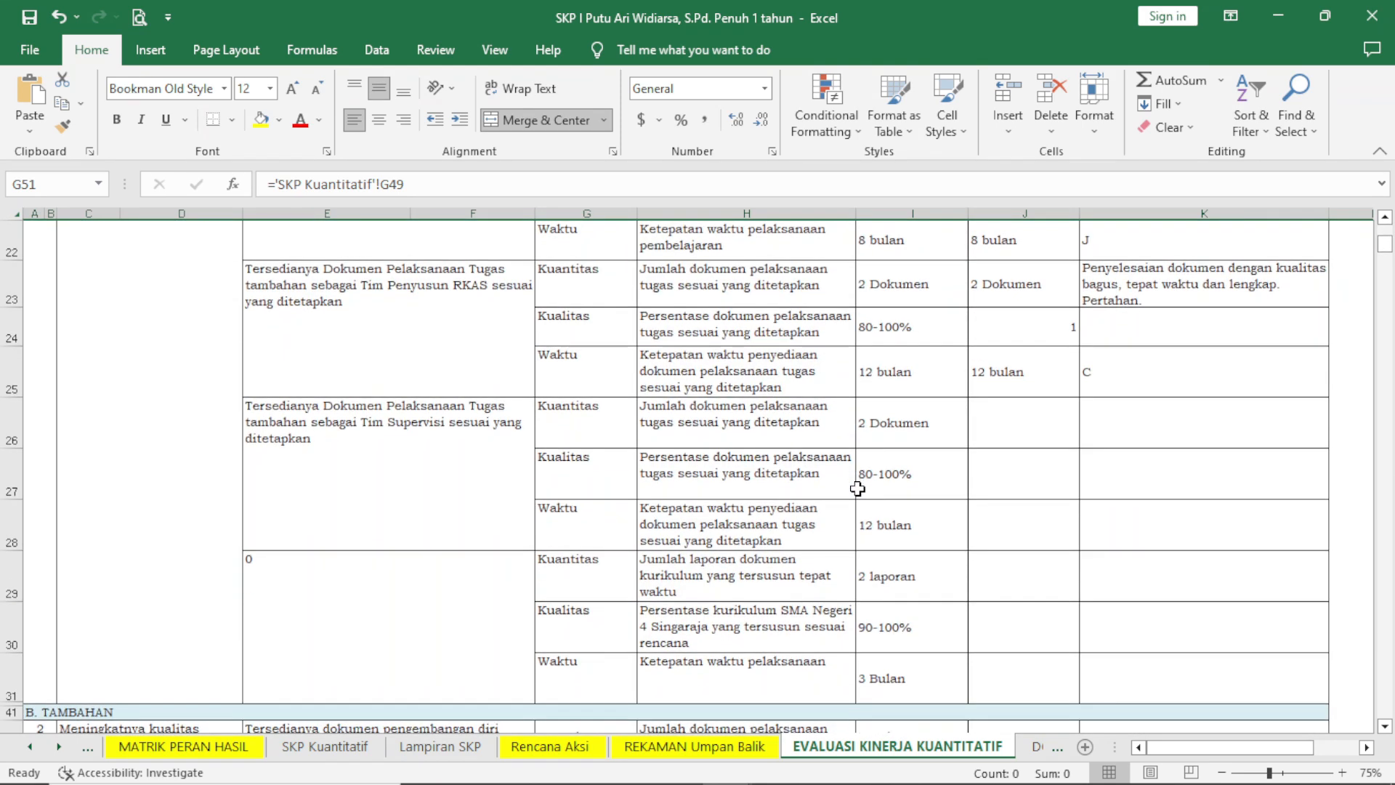
scroll(856, 489, "up", 2)
scroll(857, 489, "down", 1)
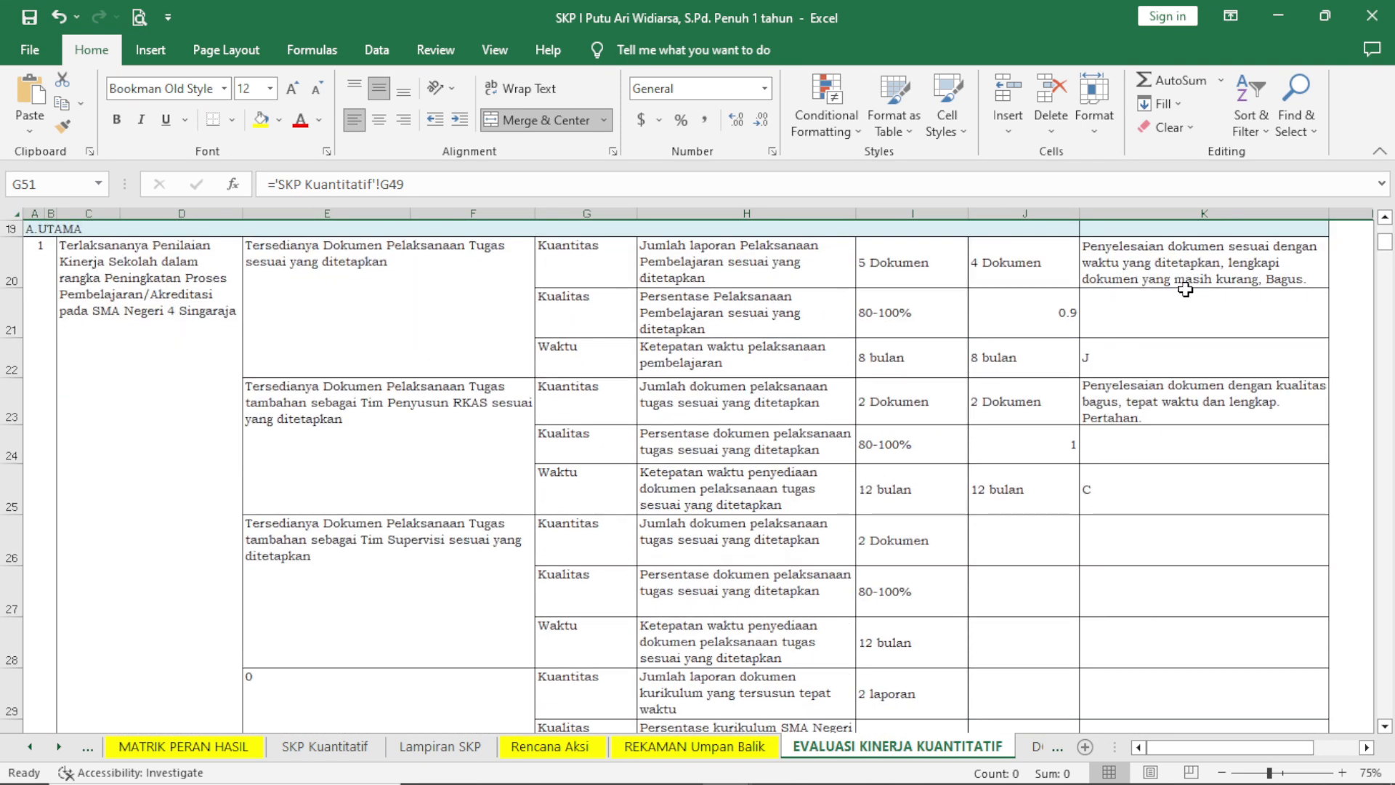
scroll(1174, 418, "up", 1)
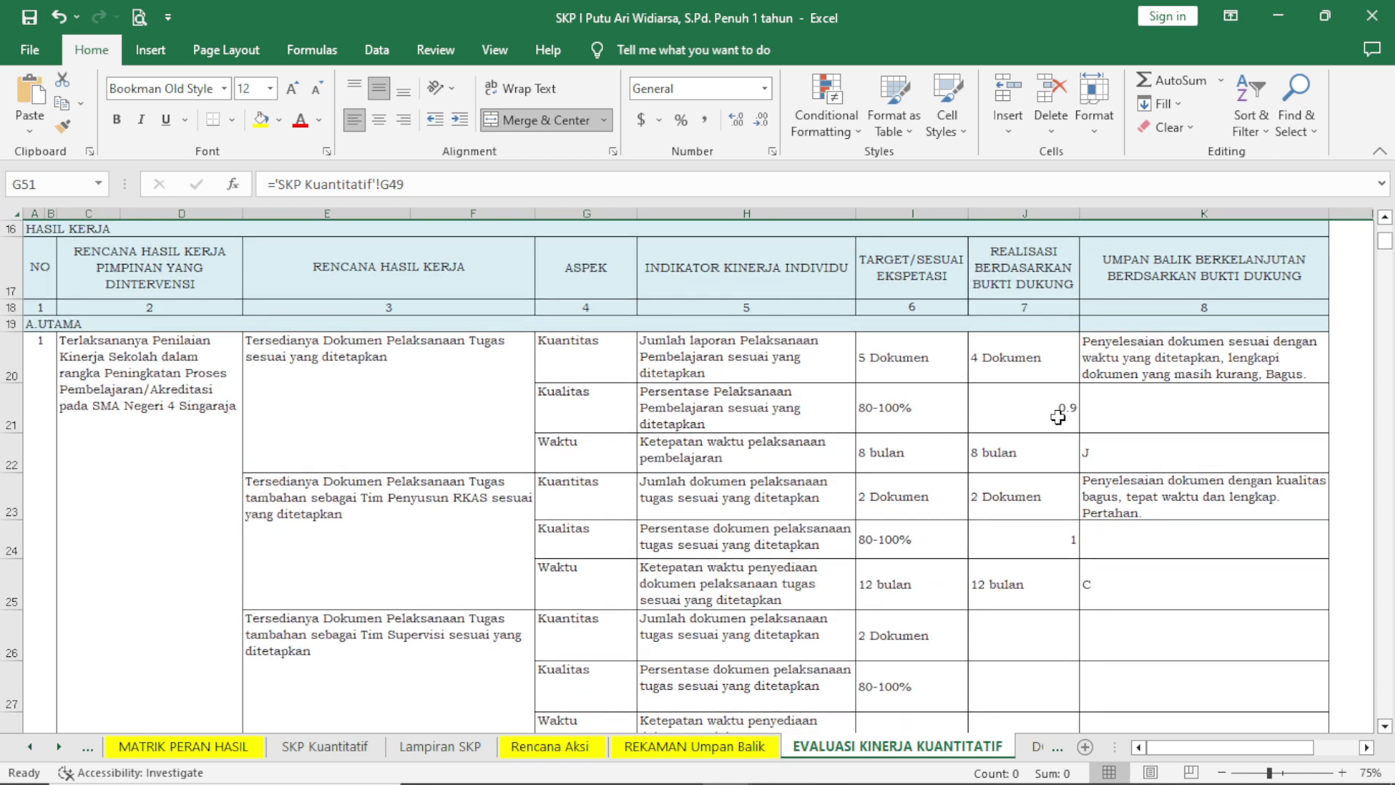
left_click(1053, 417)
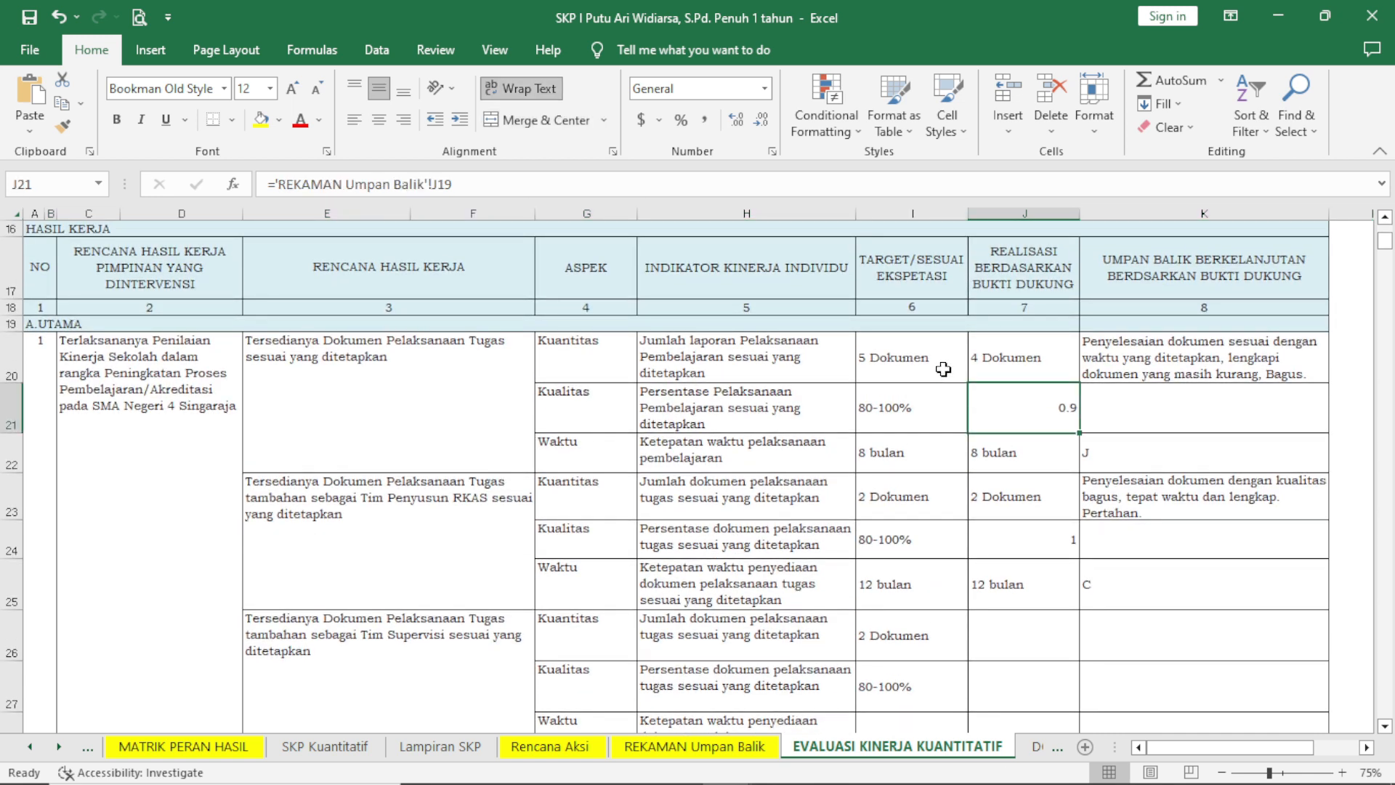
left_click(1033, 541)
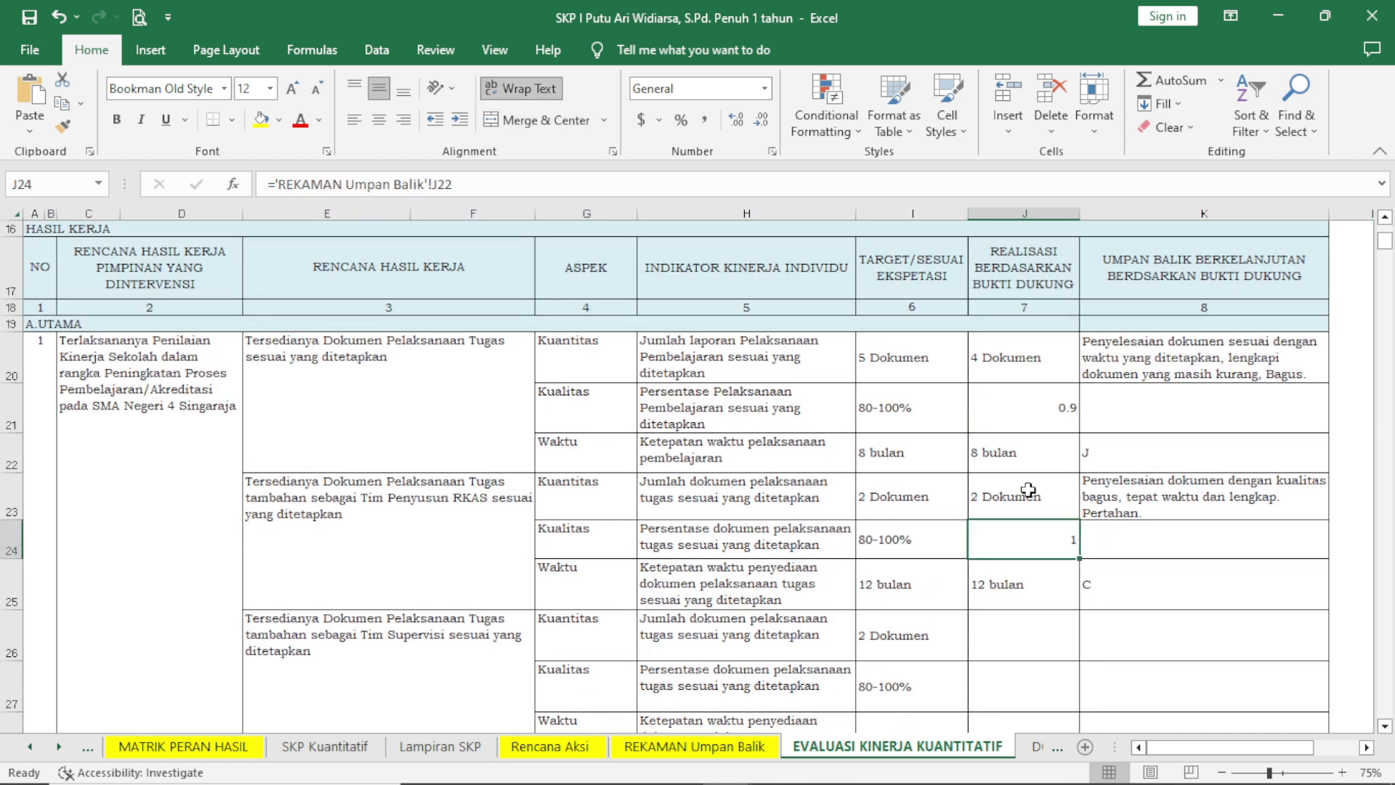
Format the two filled Kualitas realisations, J21 and J24, as percentages and centre them horizontally.
left_click(1022, 397)
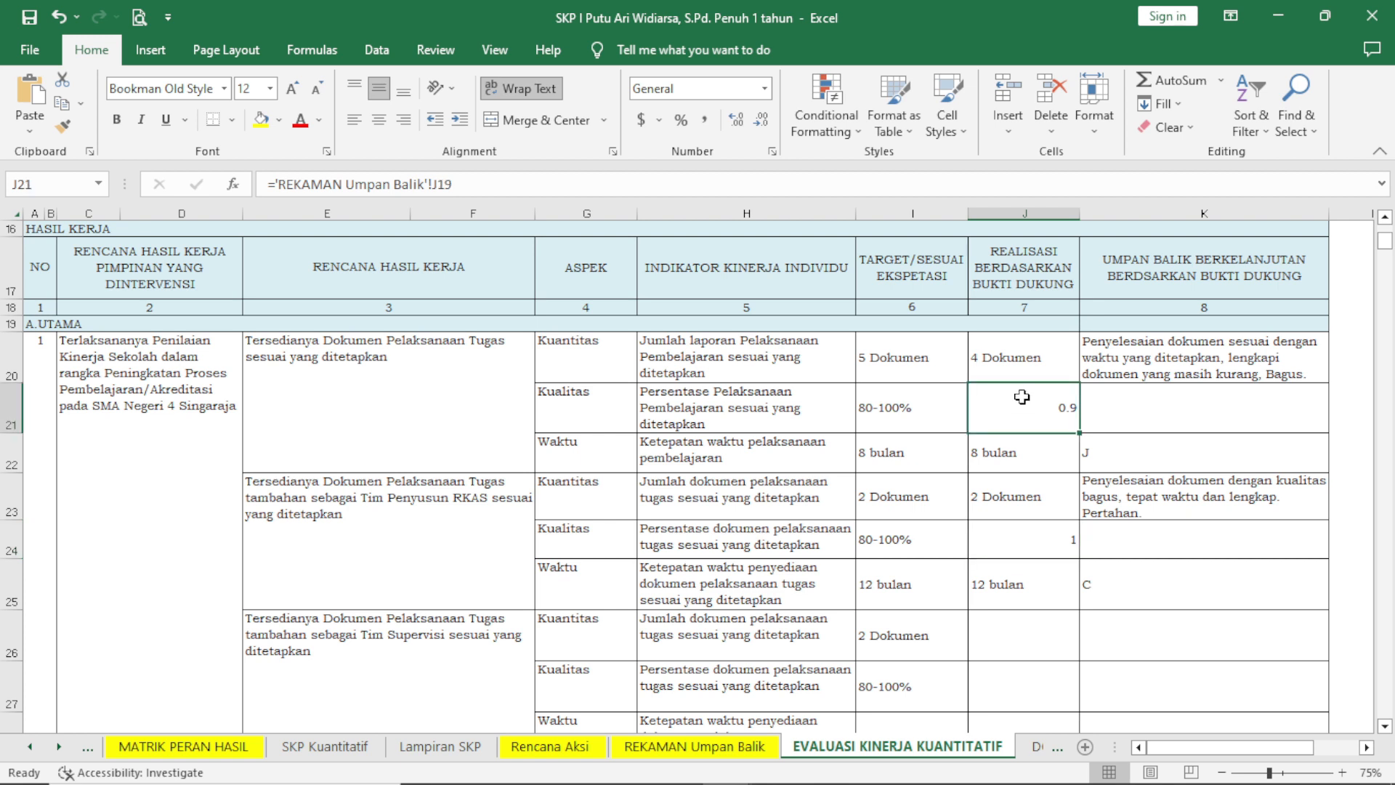
left_click(681, 120)
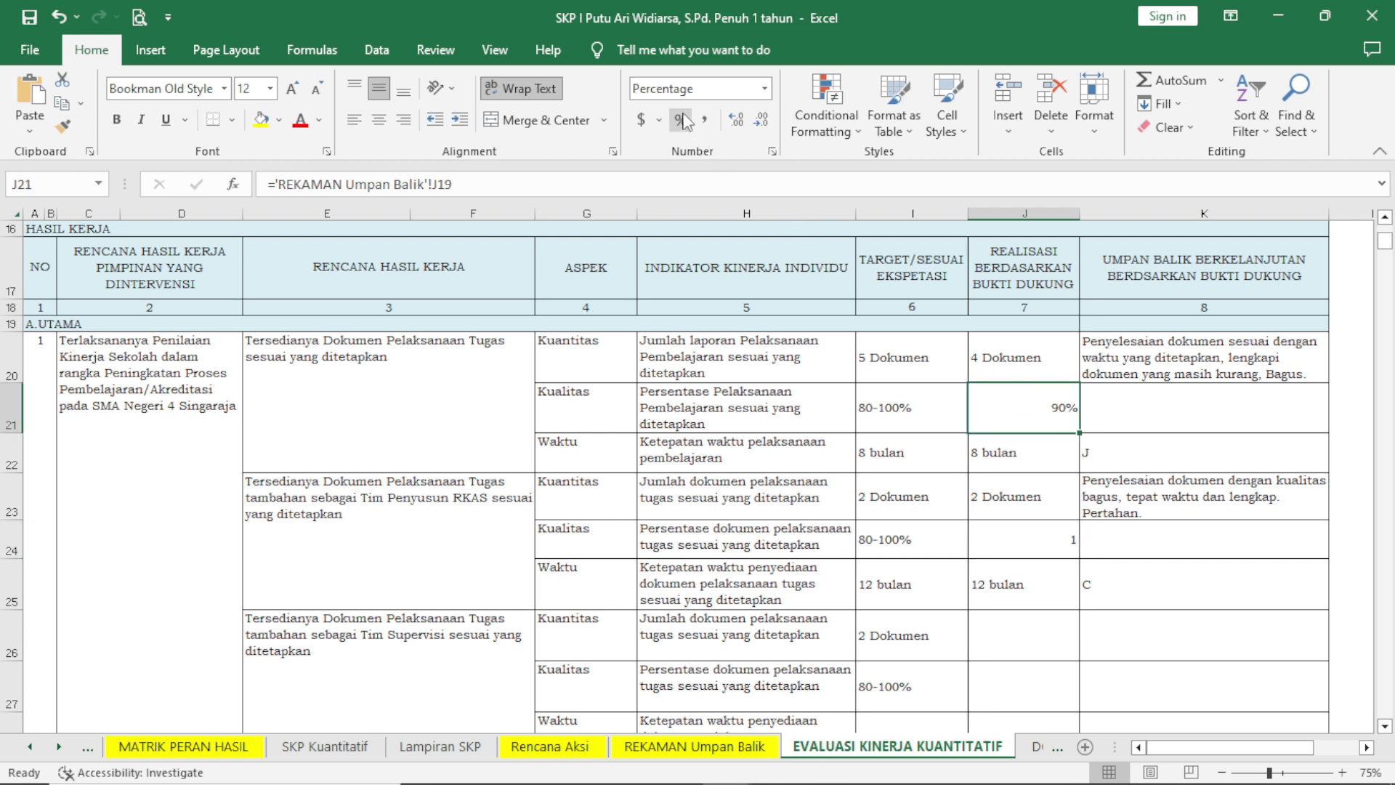
left_click(379, 120)
left_click(1039, 537)
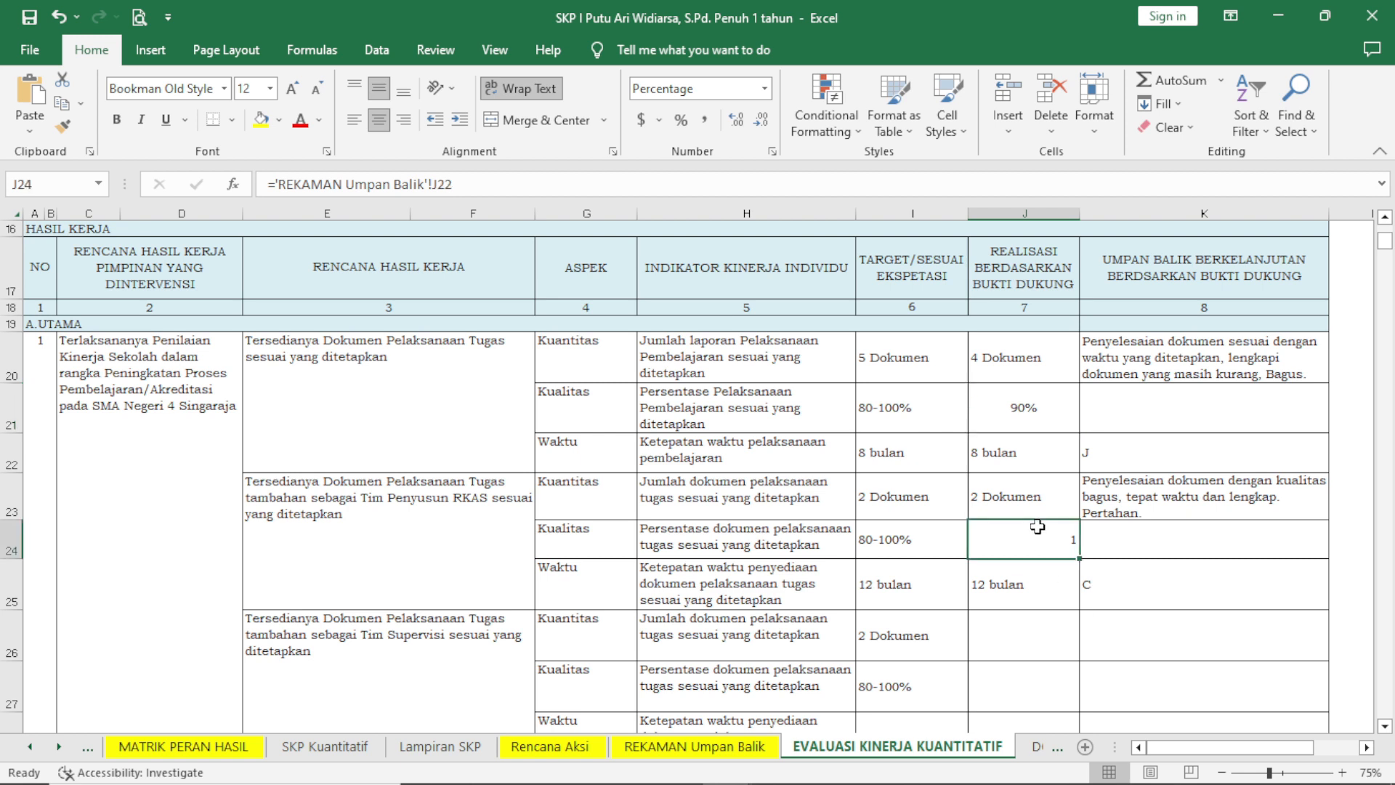
left_click(681, 119)
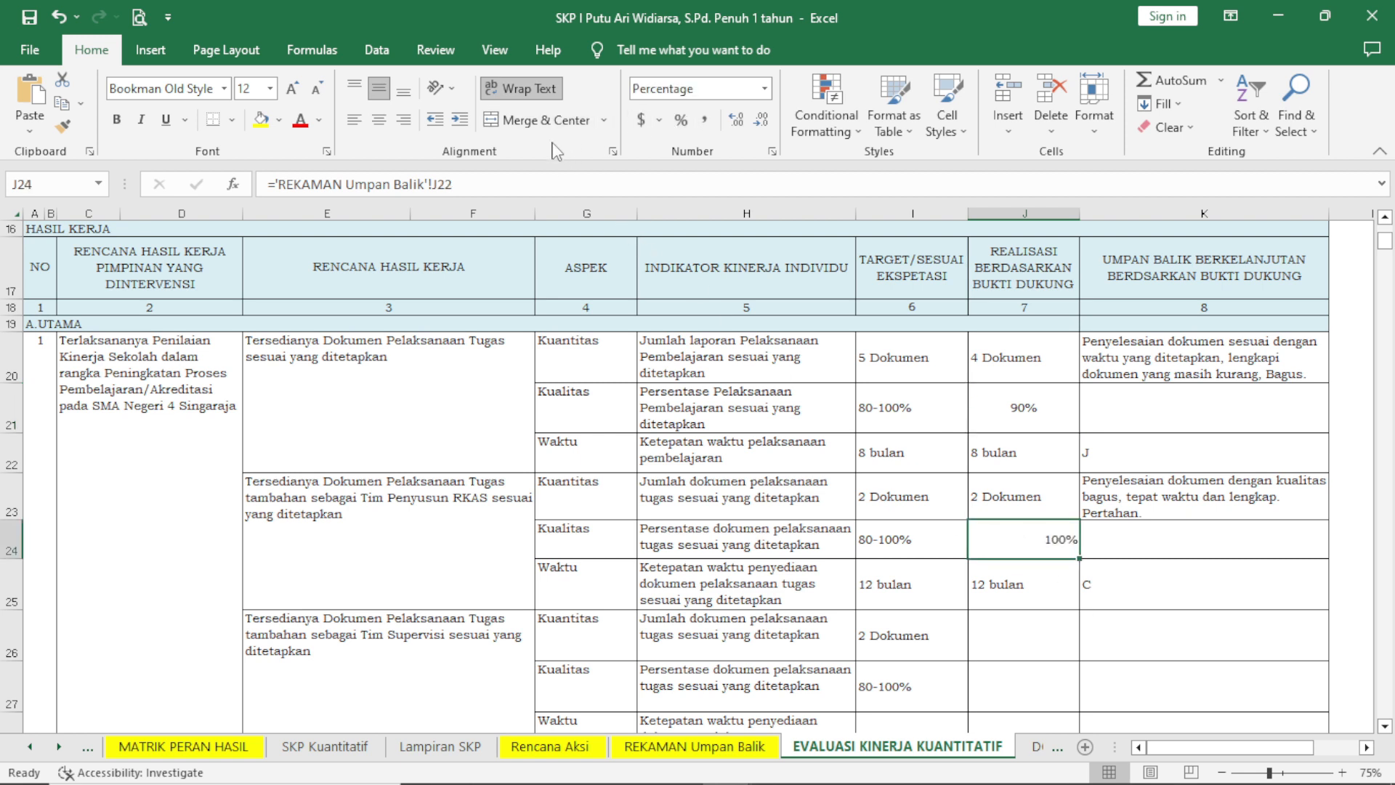
left_click(378, 120)
Set the linked feedback "J" in the first Waktu row, K22, to the Wingdings font.
left_click(1294, 455)
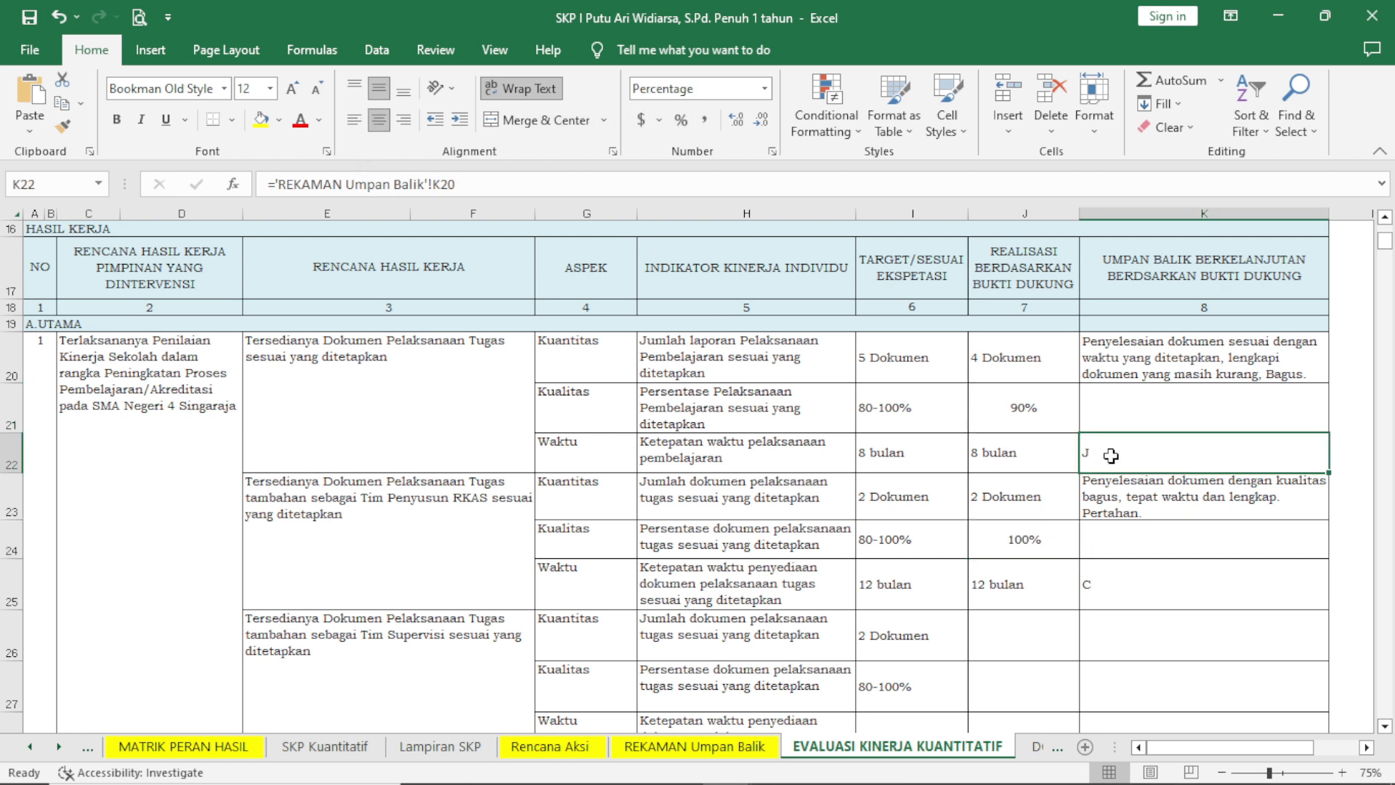
left_click(214, 88)
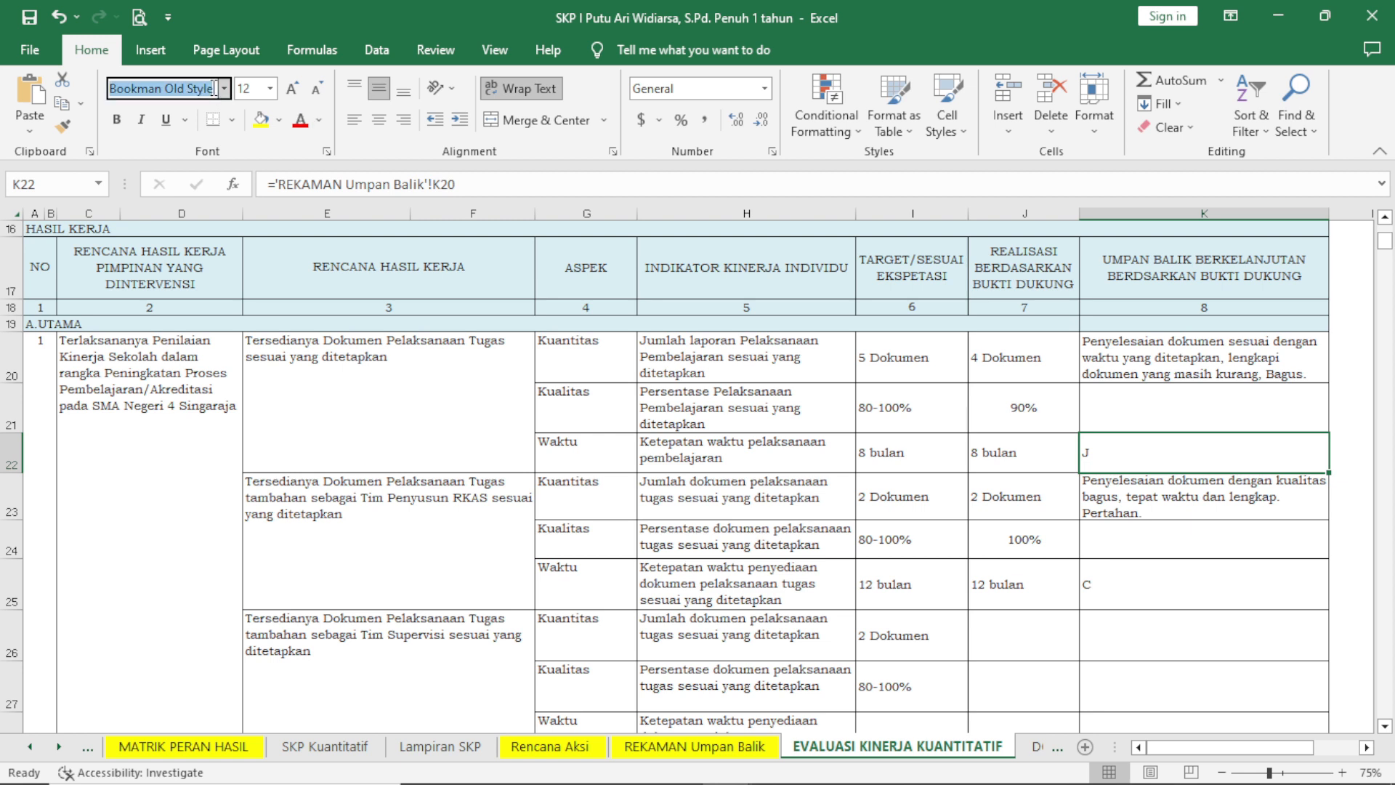
type("Wind")
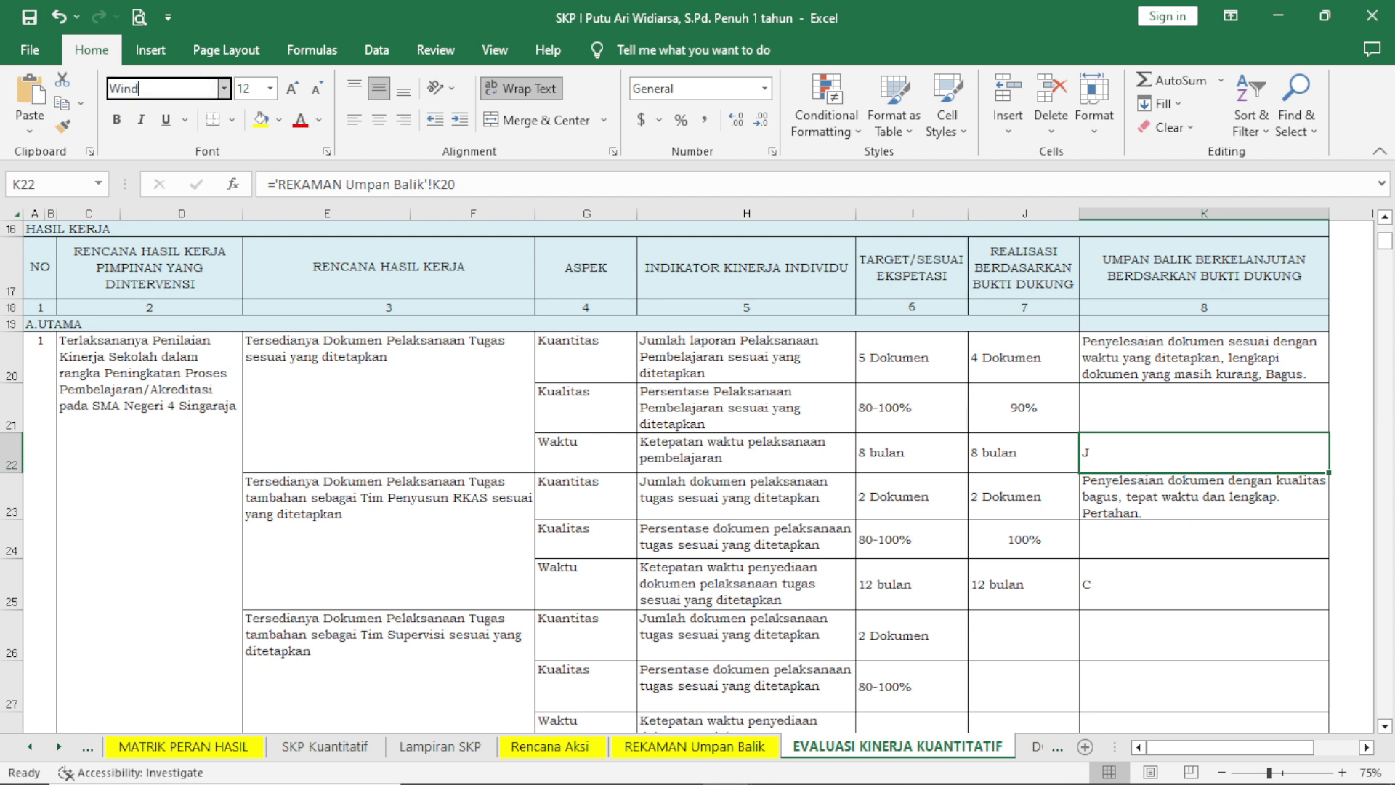
left_click(223, 88)
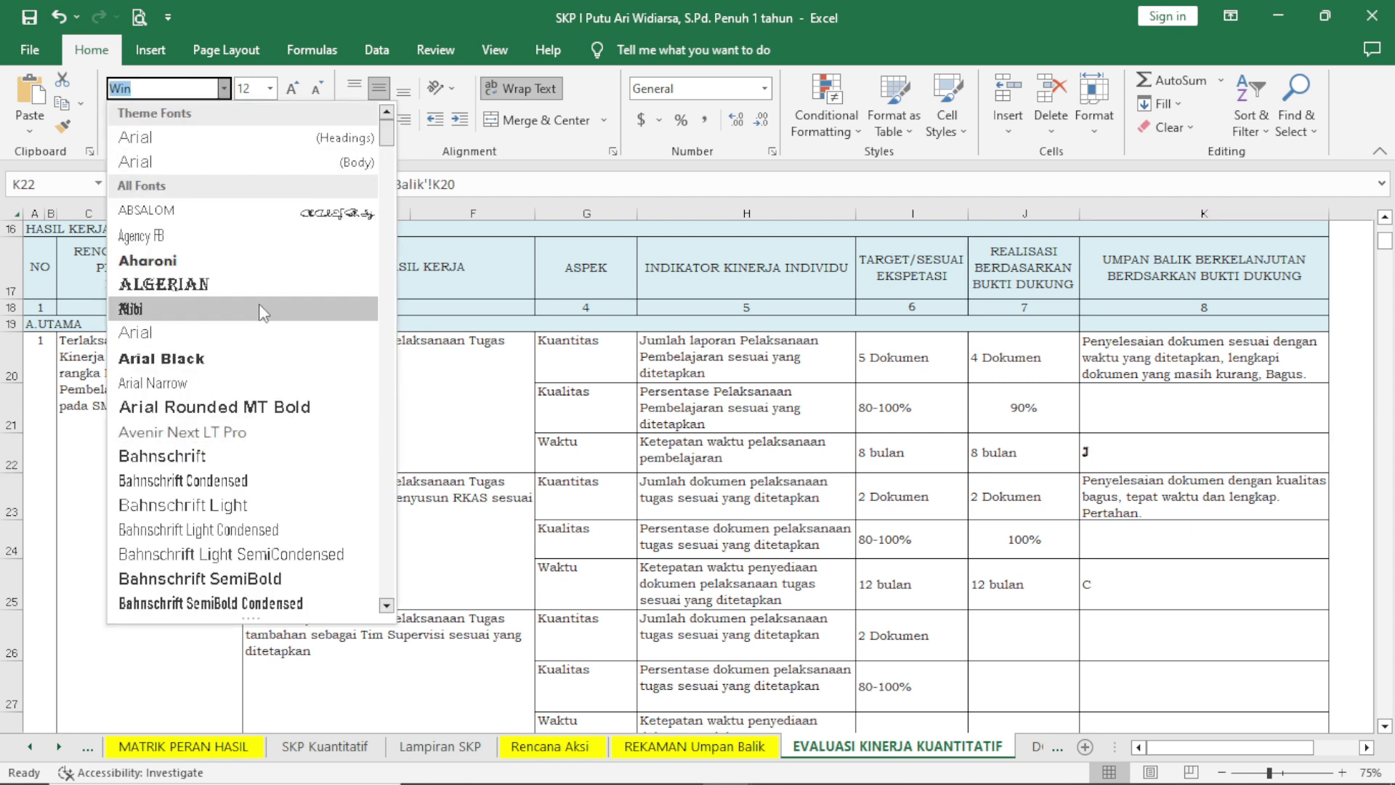
left_click(183, 87)
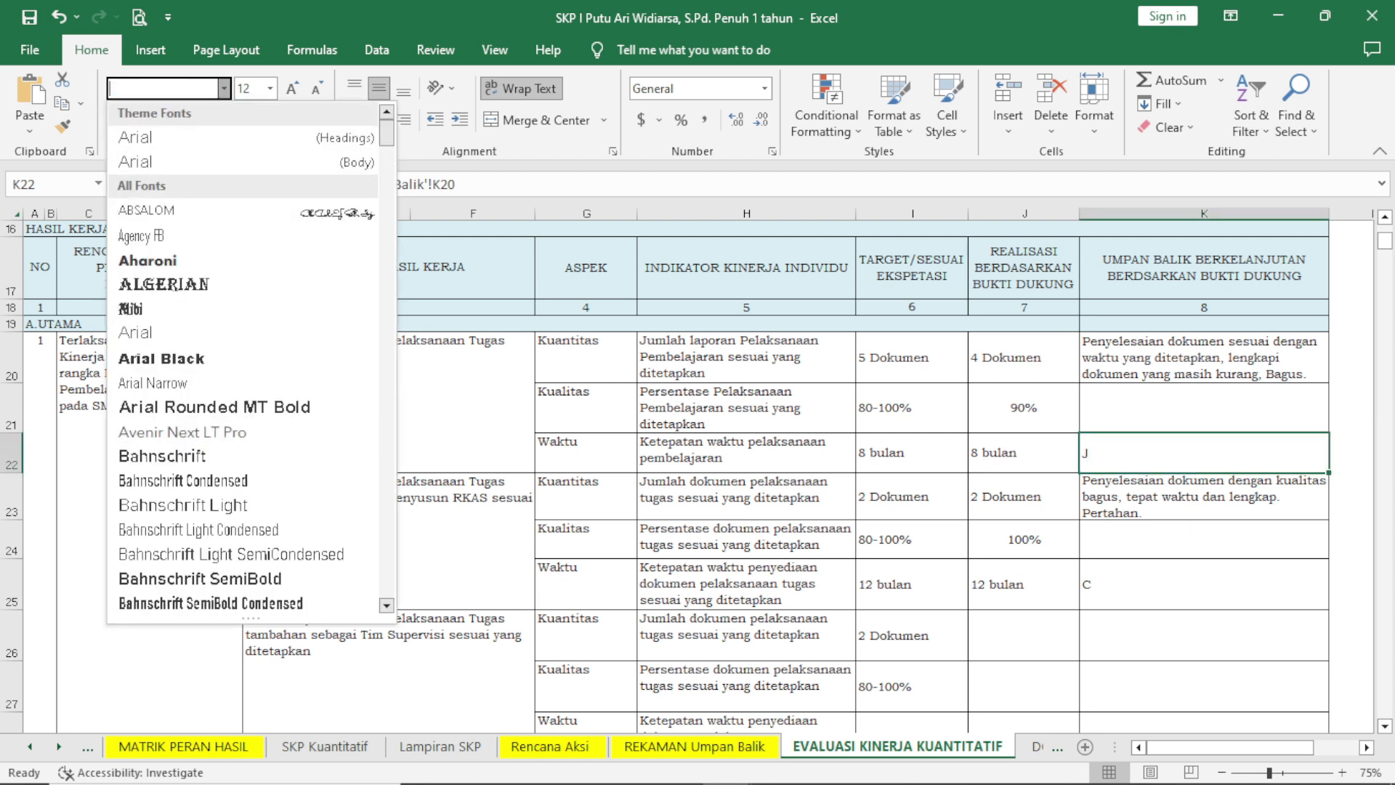
type("W")
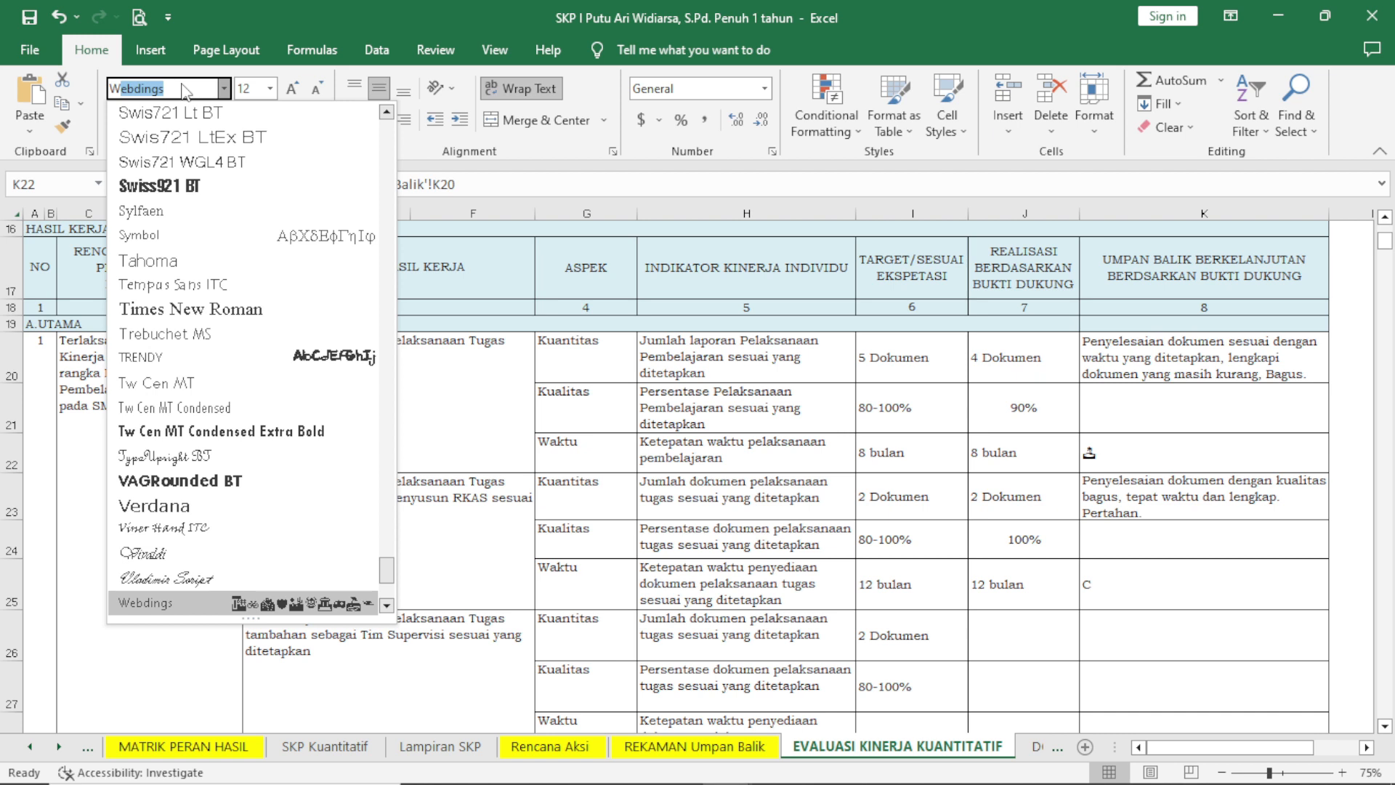
type("ind")
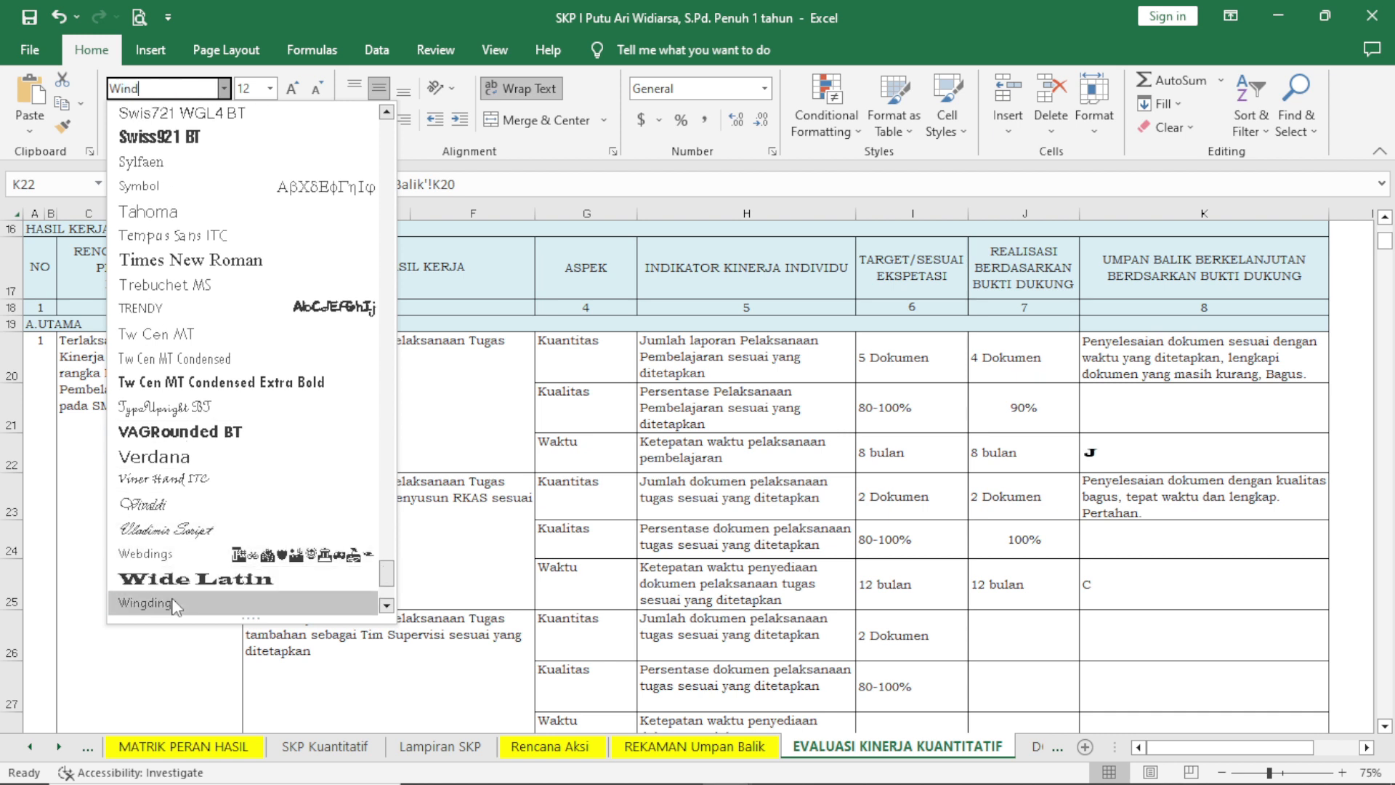
left_click(174, 605)
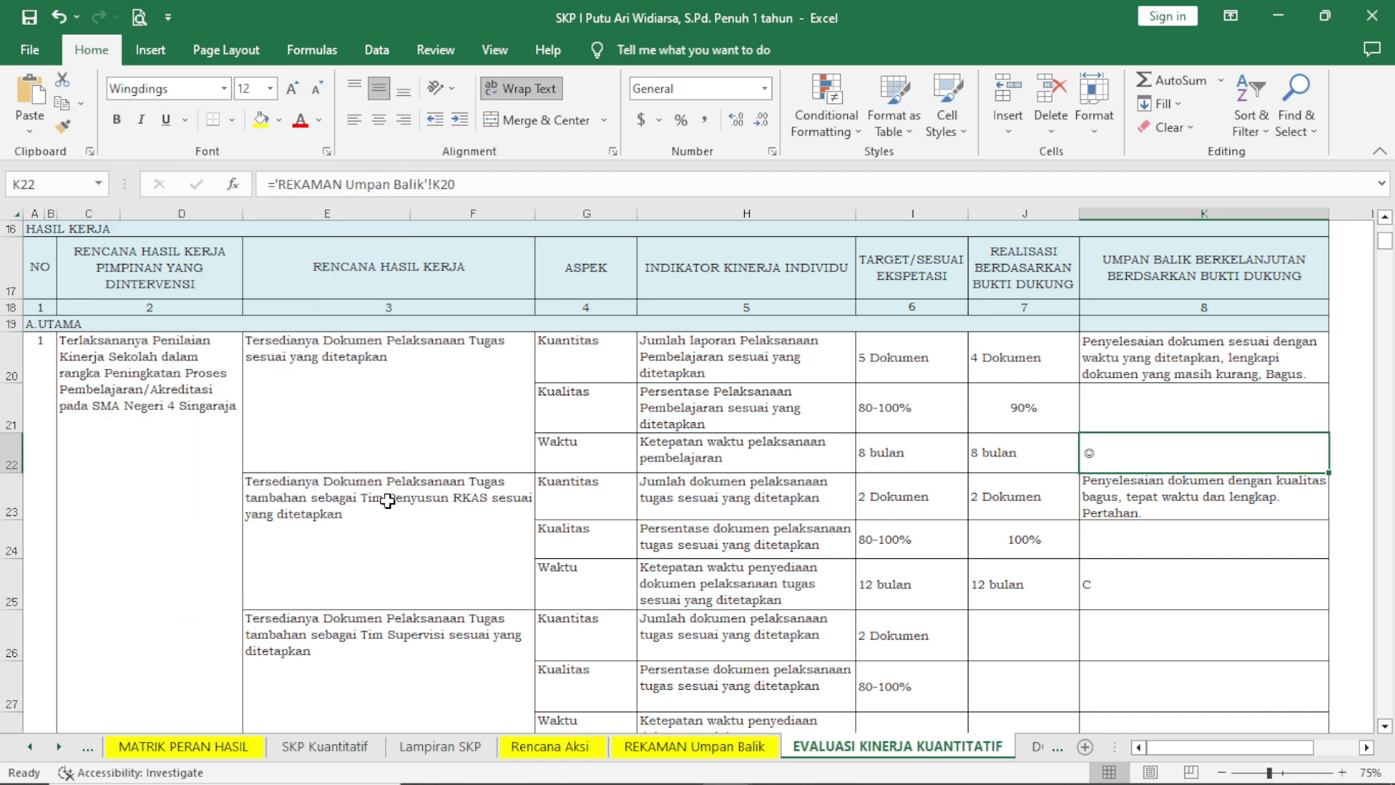
Enlarge the smiley feedback symbol in K22 to font size 26 and centre it horizontally.
left_click(269, 89)
left_click(254, 335)
left_click(379, 120)
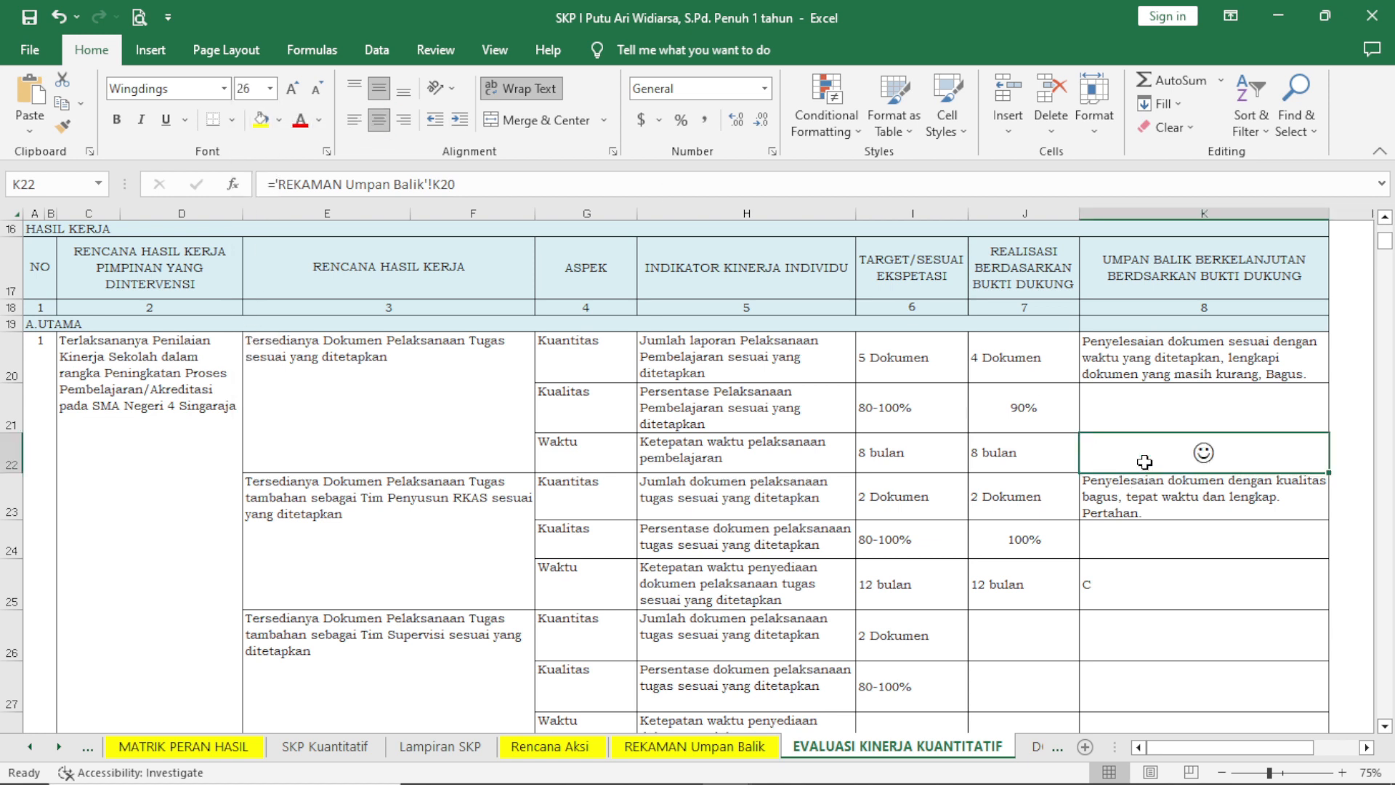
Look through the remaining rows of the EVALUASI KINERJA KUANTITATIF sheet down to the PERILAKU KERJA feedback area.
left_click(1152, 581)
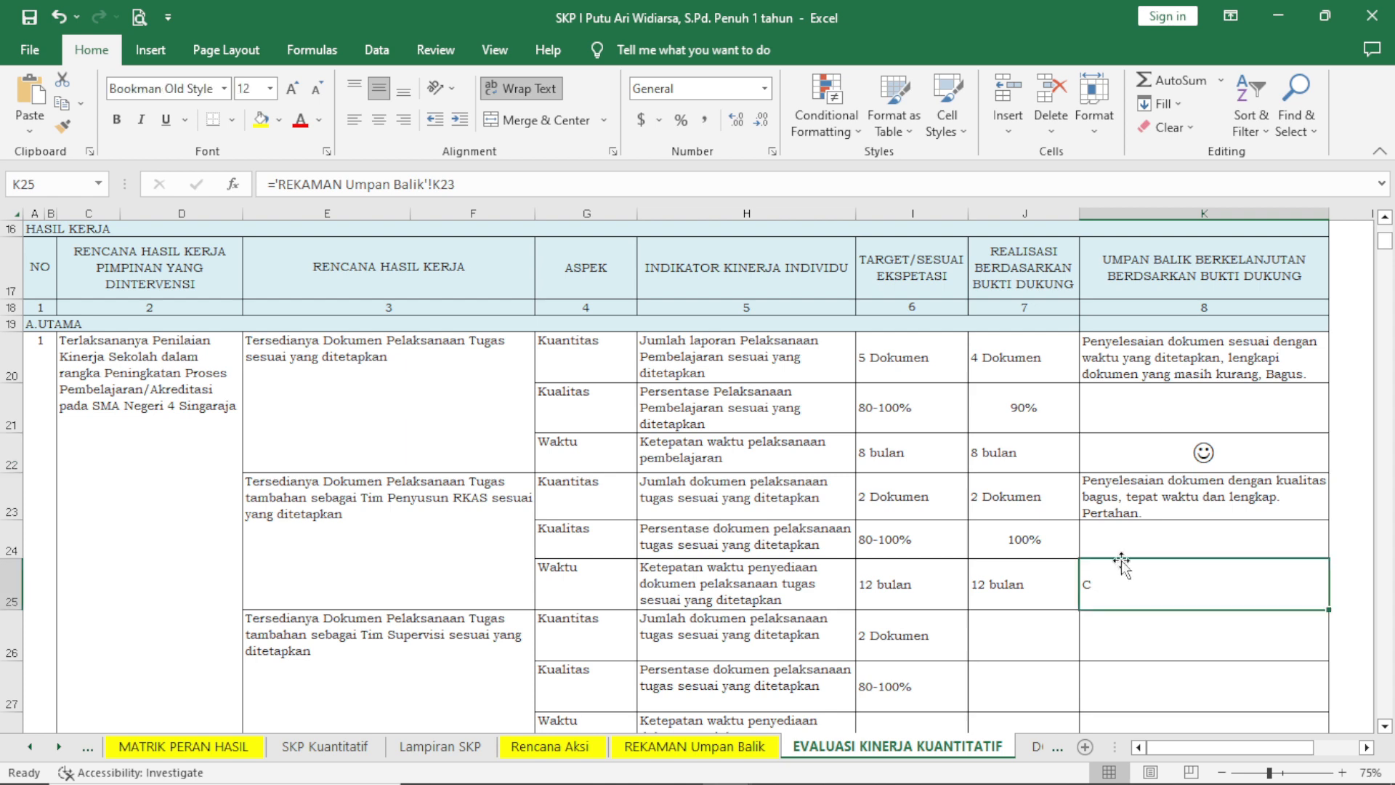
scroll(1082, 528, "down", 2)
scroll(1081, 528, "down", 14)
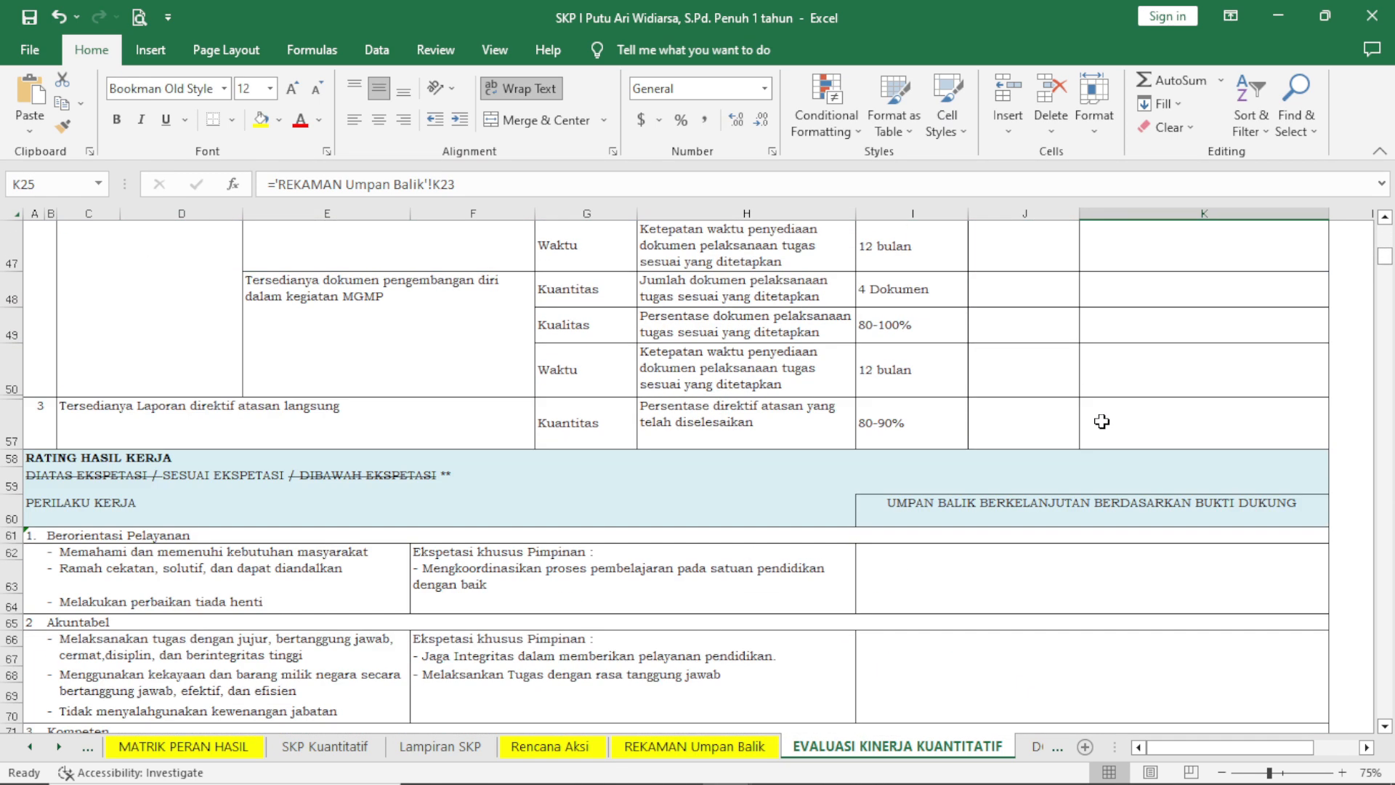
scroll(1103, 417, "down", 3)
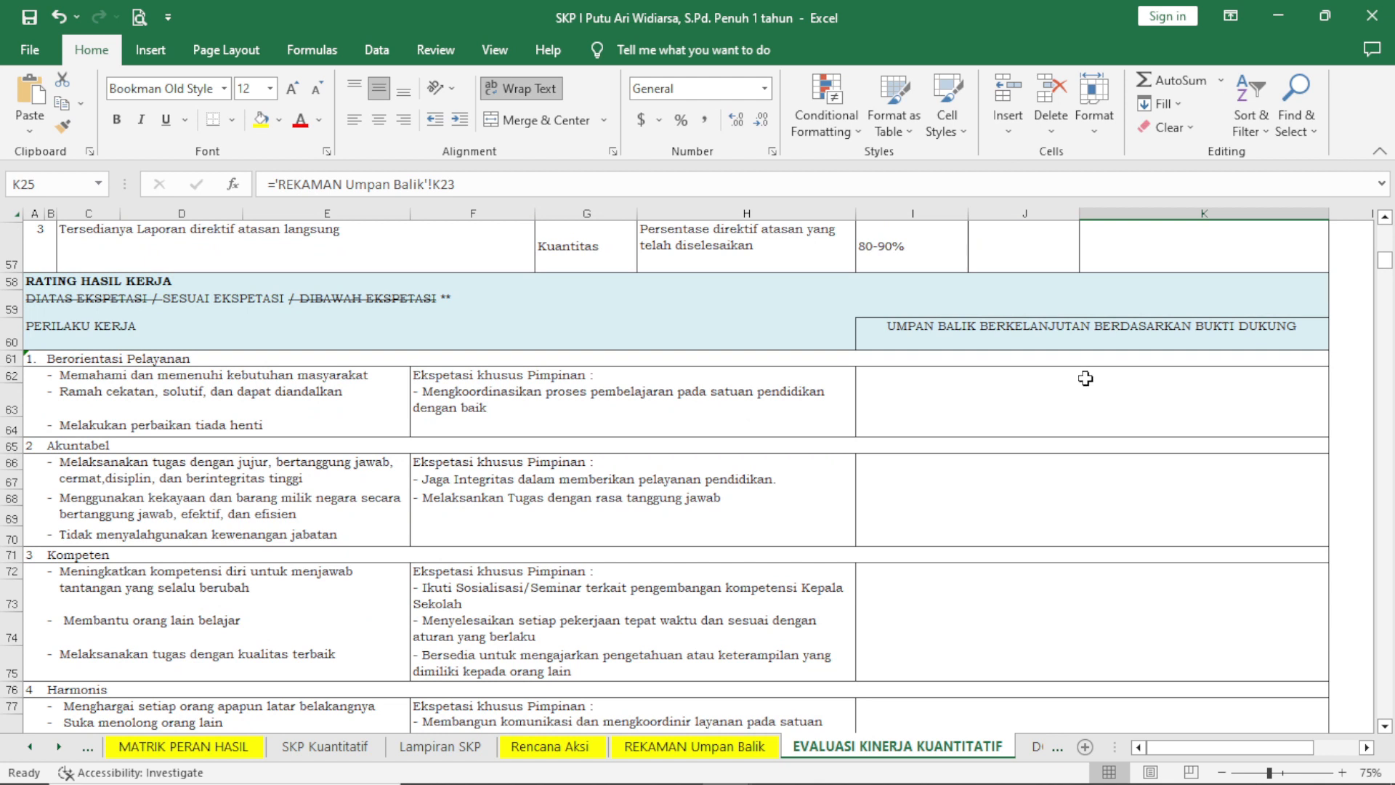
scroll(362, 347, "down", 1)
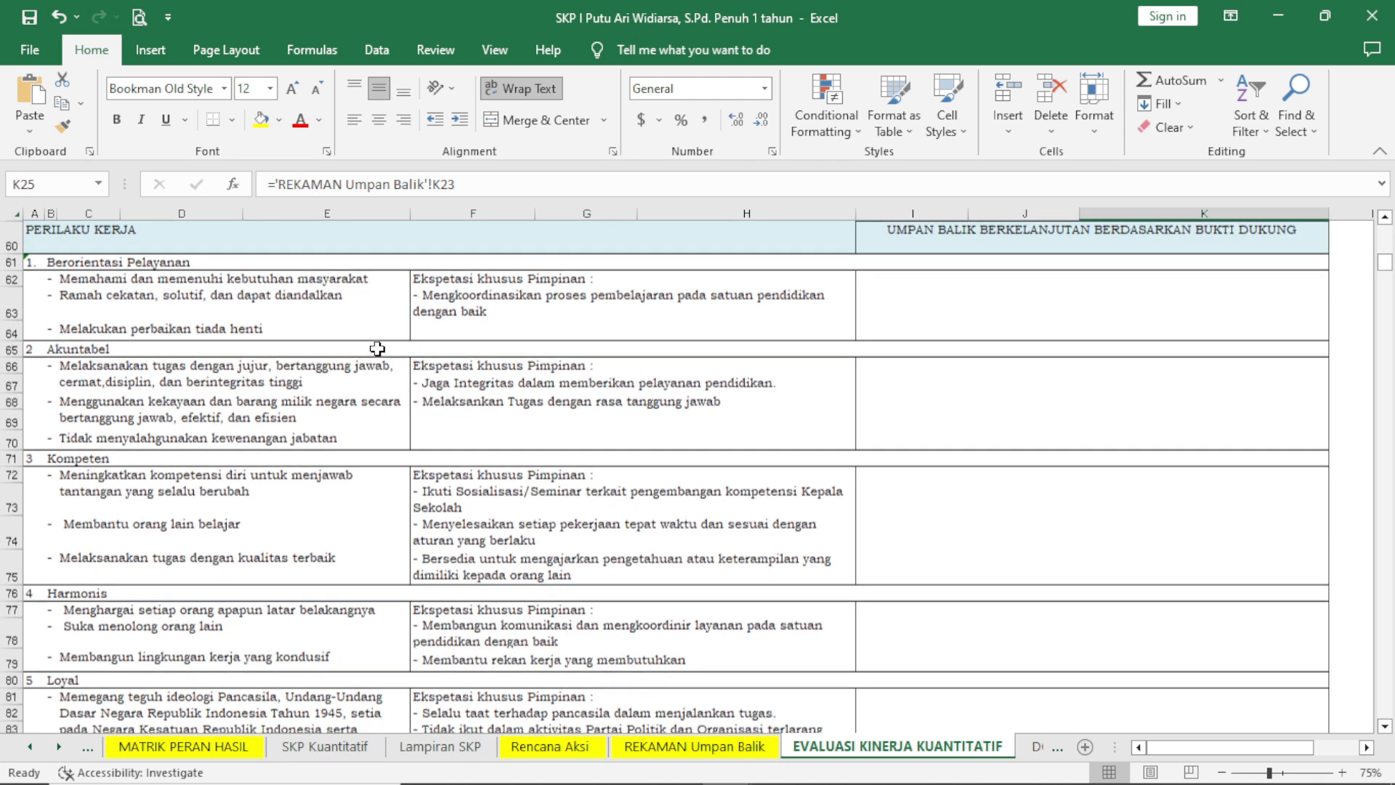
scroll(614, 346, "up", 2)
scroll(614, 347, "up", 2)
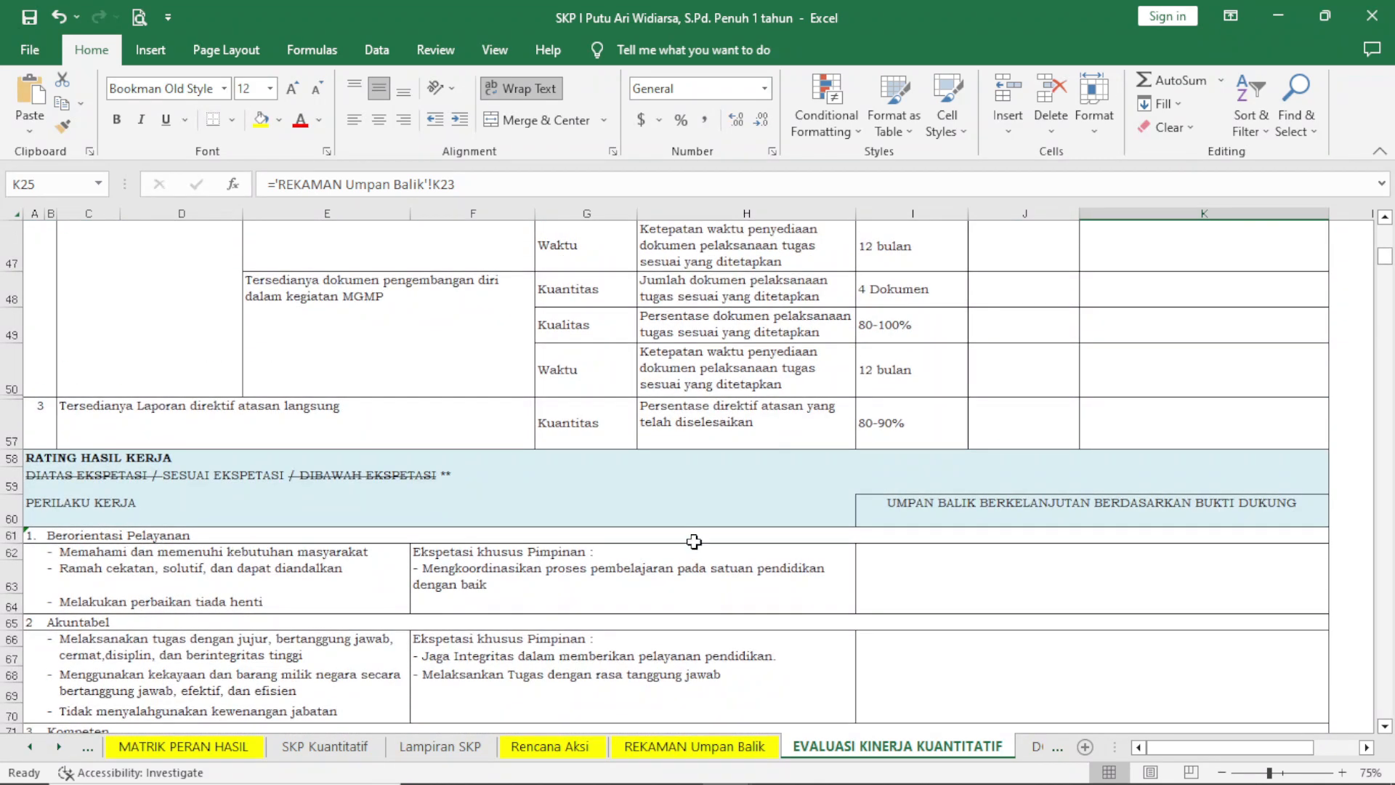
On the REKAMAN Umpan Balik sheet, enter "Pelayanan yang diberikan sudah bagus. Pertahankan dan tingkatkan!" as the Berorientasi Pelayanan feedback in I60.
left_click(694, 746)
scroll(786, 555, "down", 1)
scroll(786, 556, "down", 4)
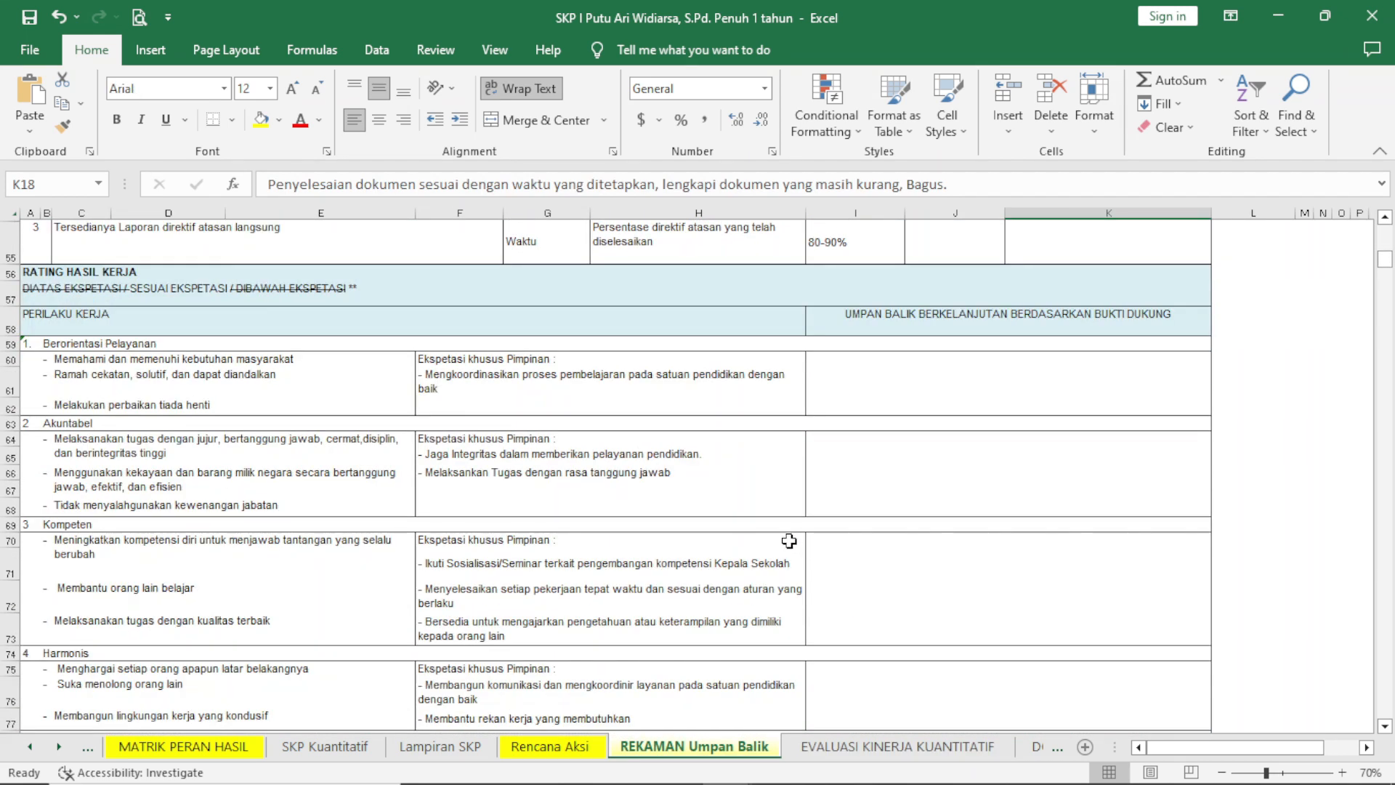
left_click(898, 385)
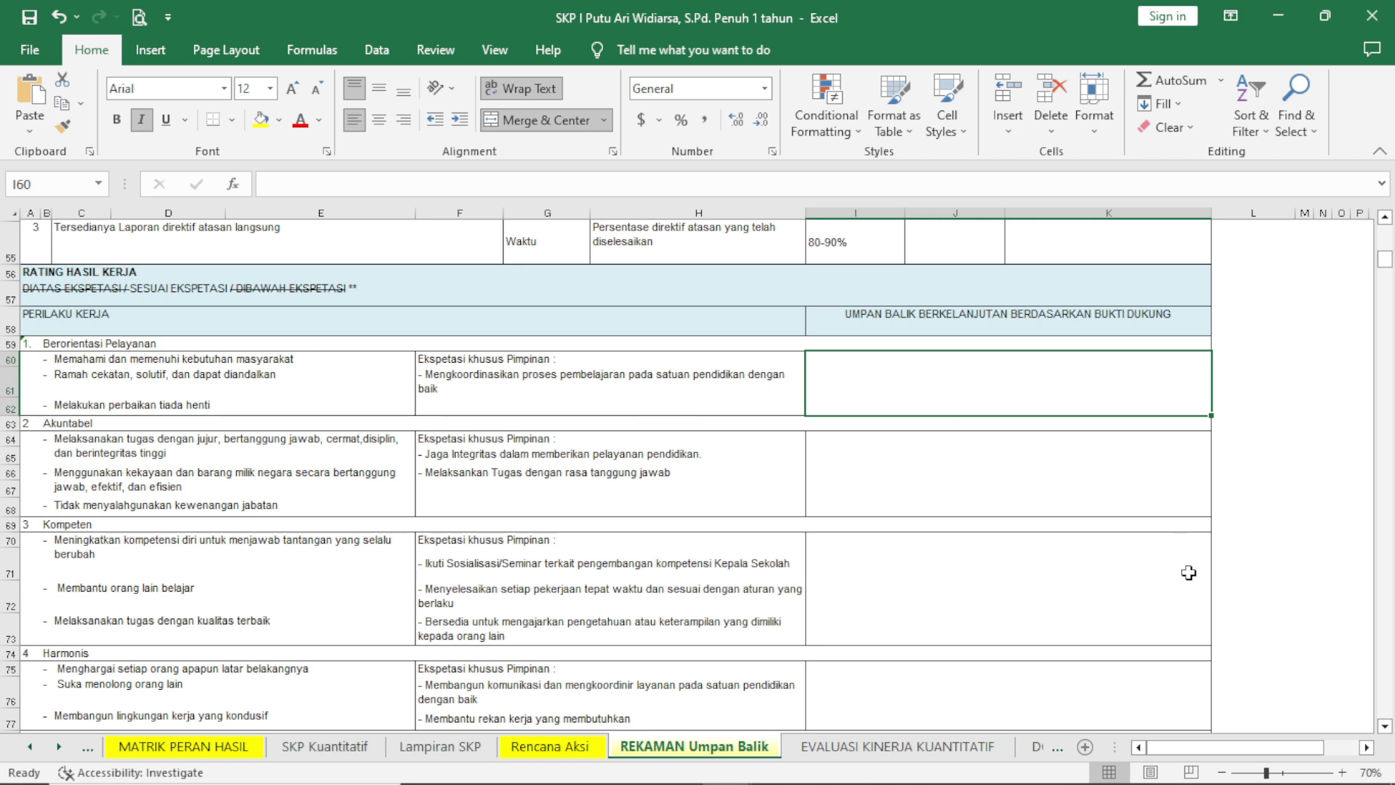
type("Pelayanan yang diberikan")
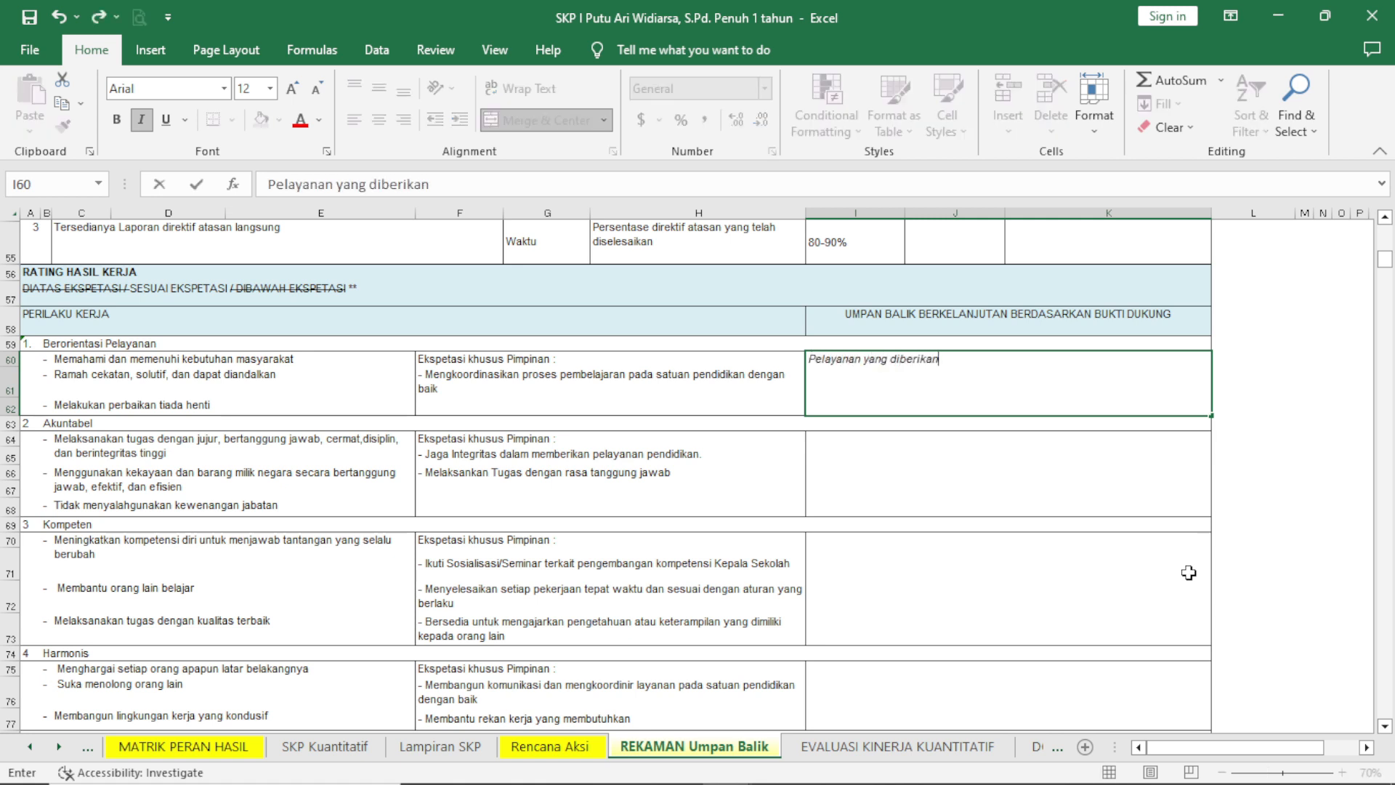
type(" sudah bagus. Pertahna")
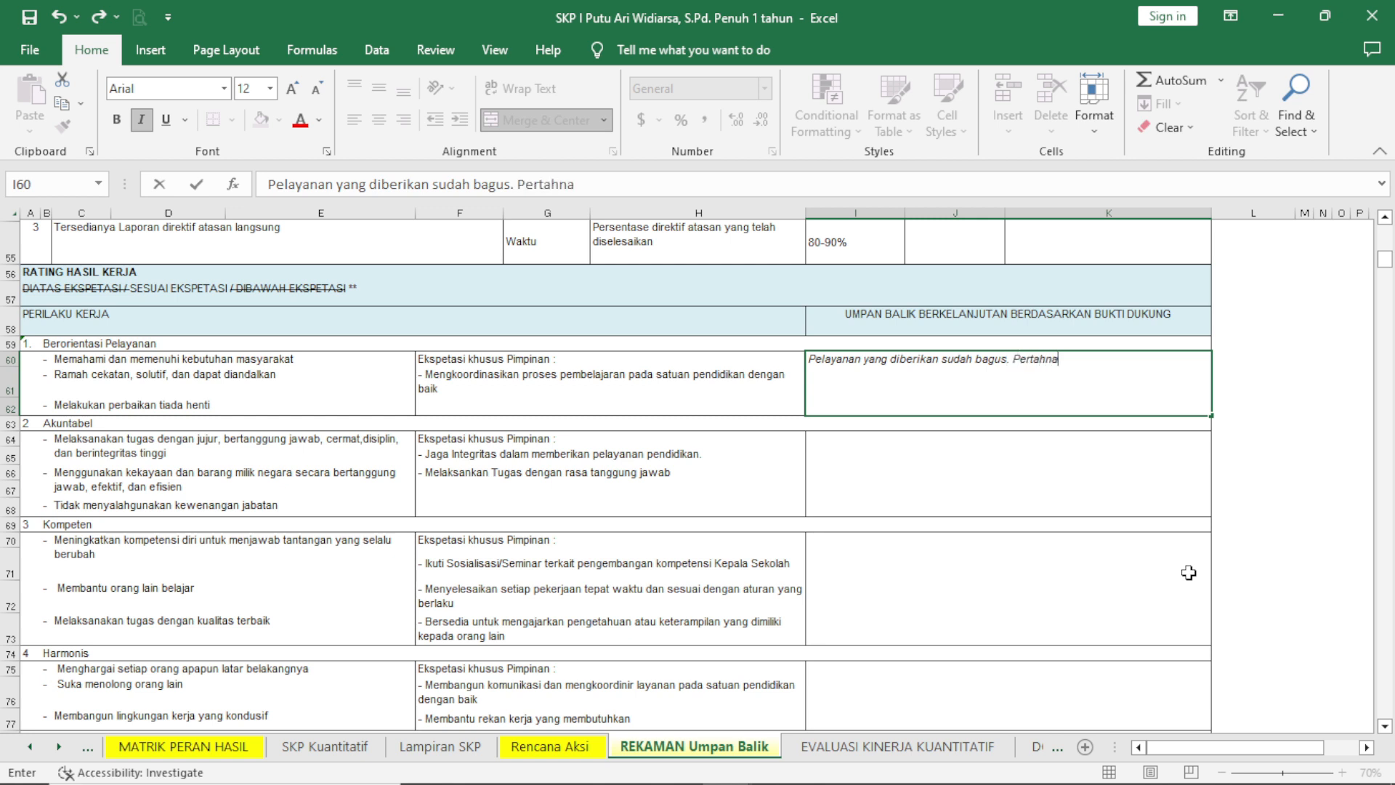
key("BackSpace")
key("BackSpace")
type("ankan dan ting")
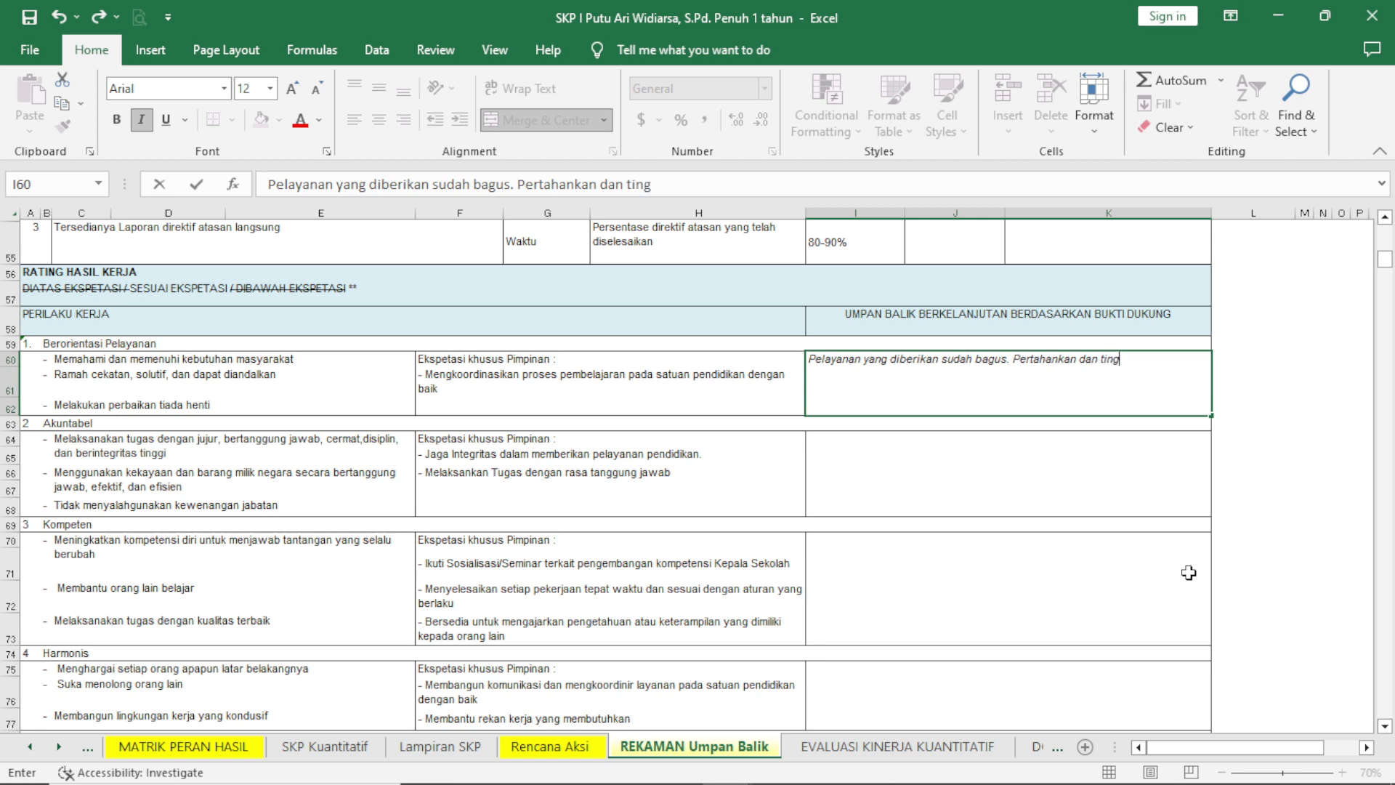
type("kat")
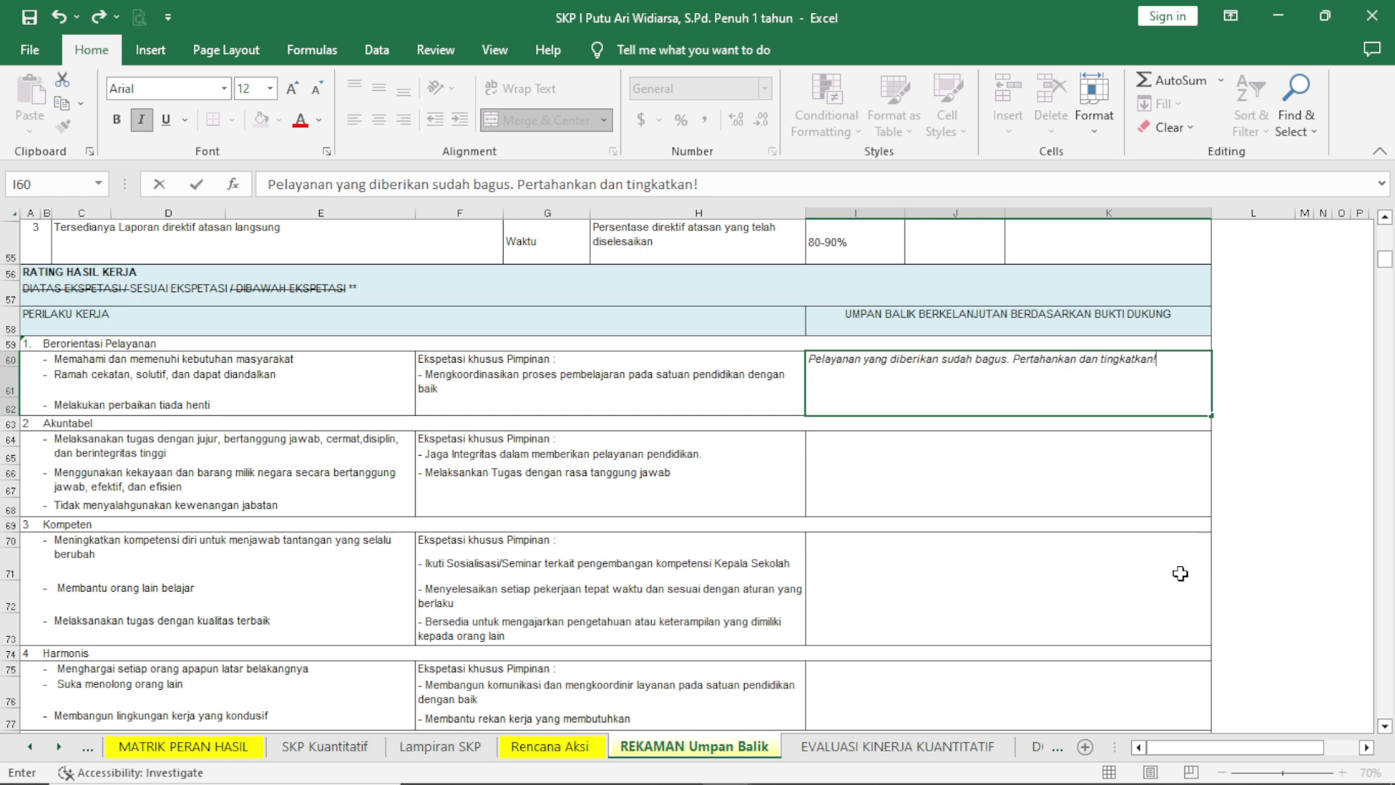
type("kan!")
left_click(1000, 457)
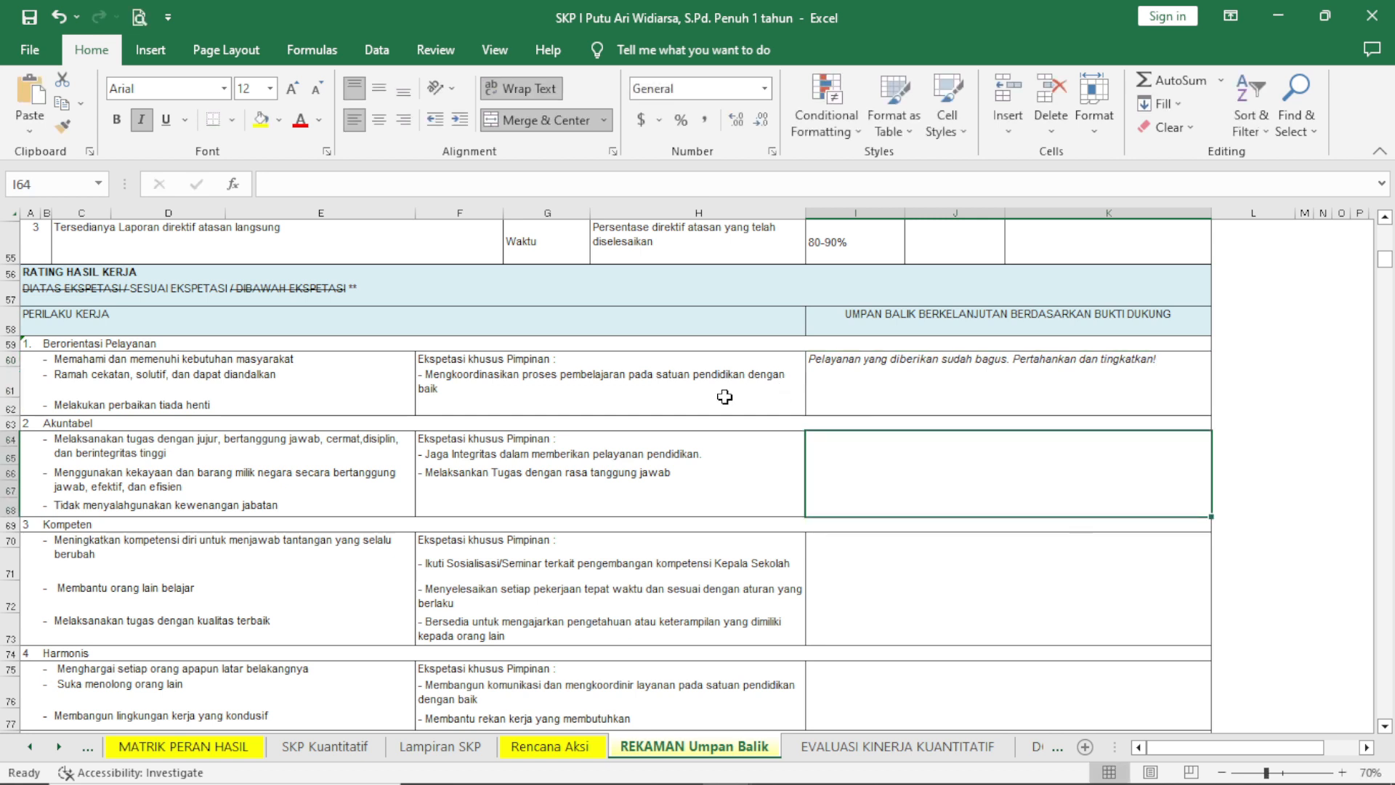
Review the REKAMAN Umpan Balik sheet from the A. Utama and B. Tambahan results through the PERILAKU KERJA sections.
scroll(706, 416, "down", 2)
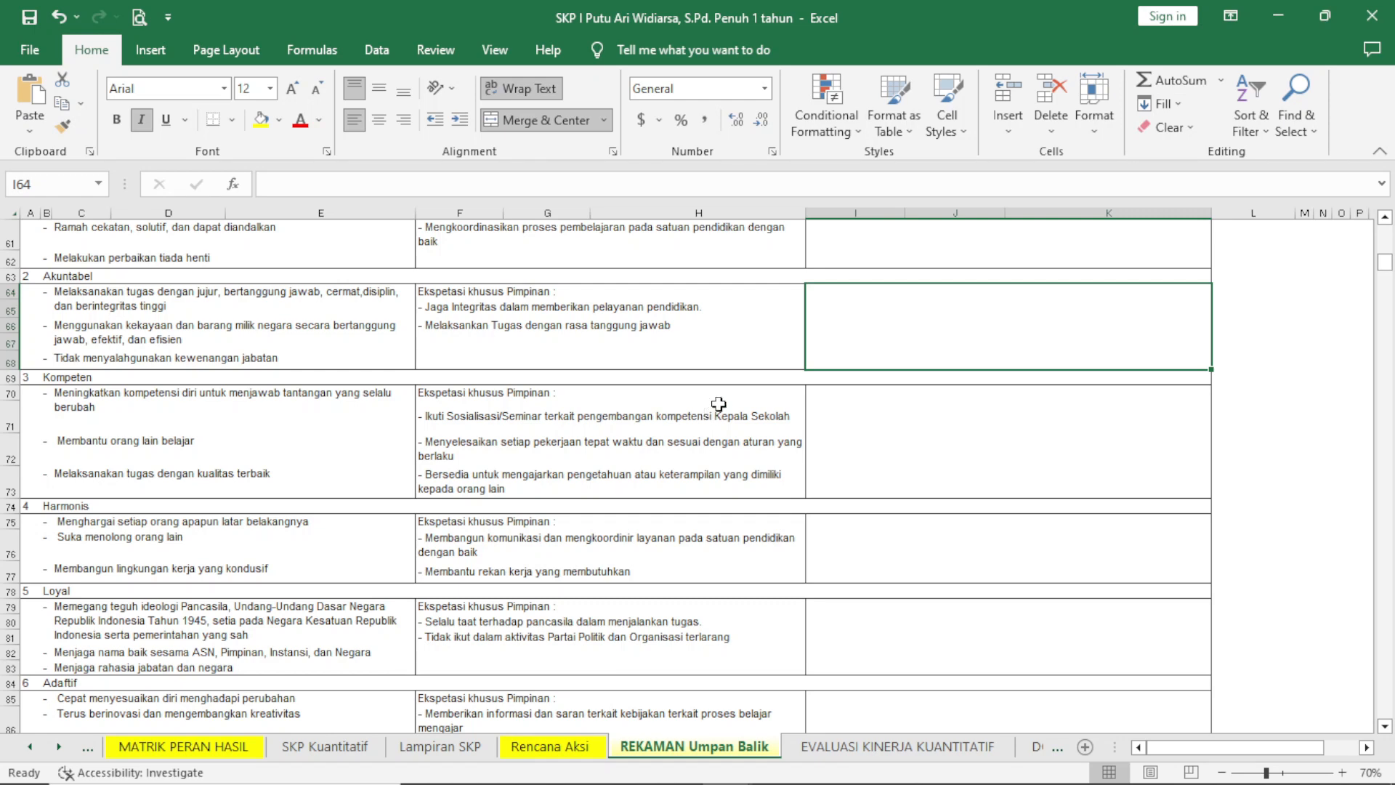
scroll(719, 404, "down", 5)
scroll(741, 389, "up", 12)
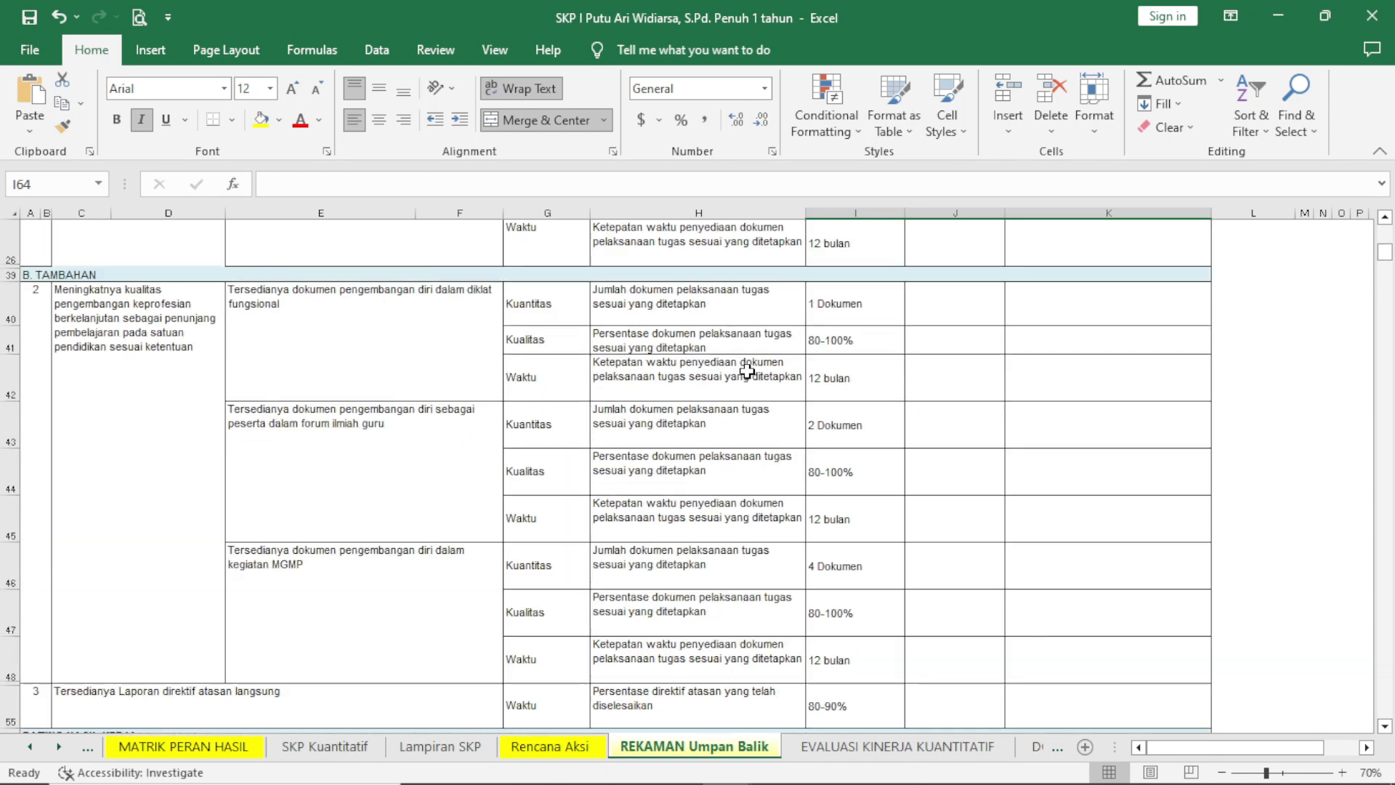
scroll(747, 372, "up", 3)
scroll(747, 369, "down", 3)
scroll(747, 367, "up", 6)
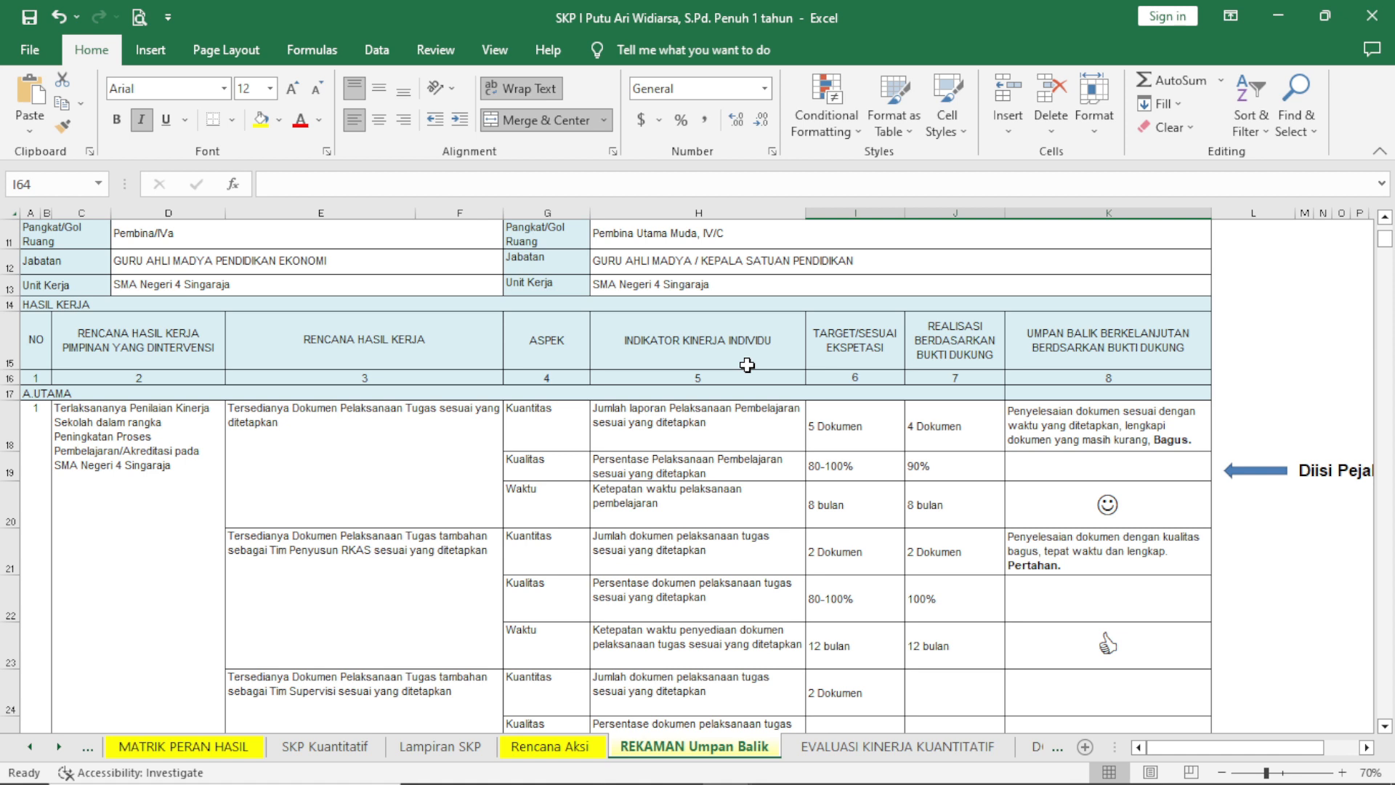
scroll(745, 349, "down", 4)
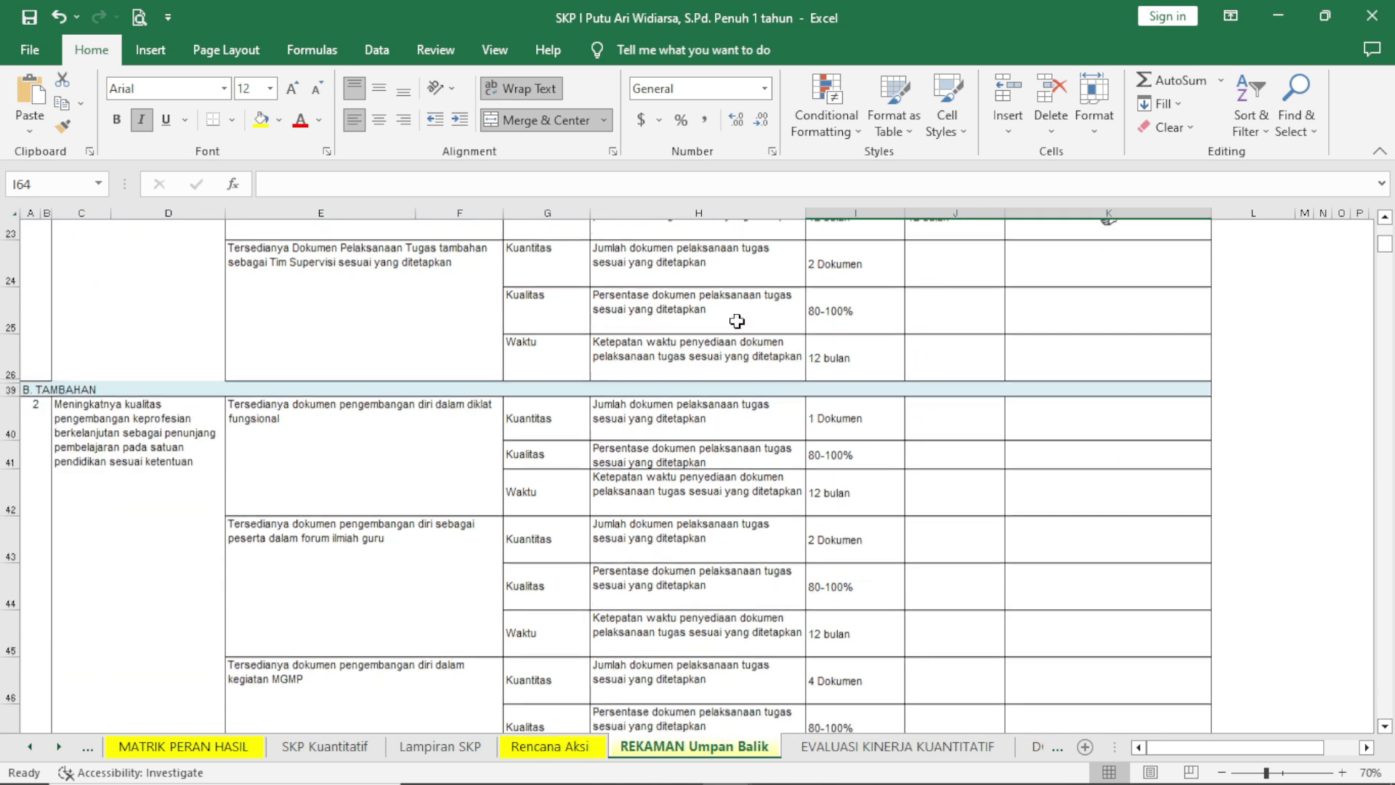
scroll(740, 318, "up", 2)
scroll(739, 317, "up", 2)
scroll(734, 313, "down", 9)
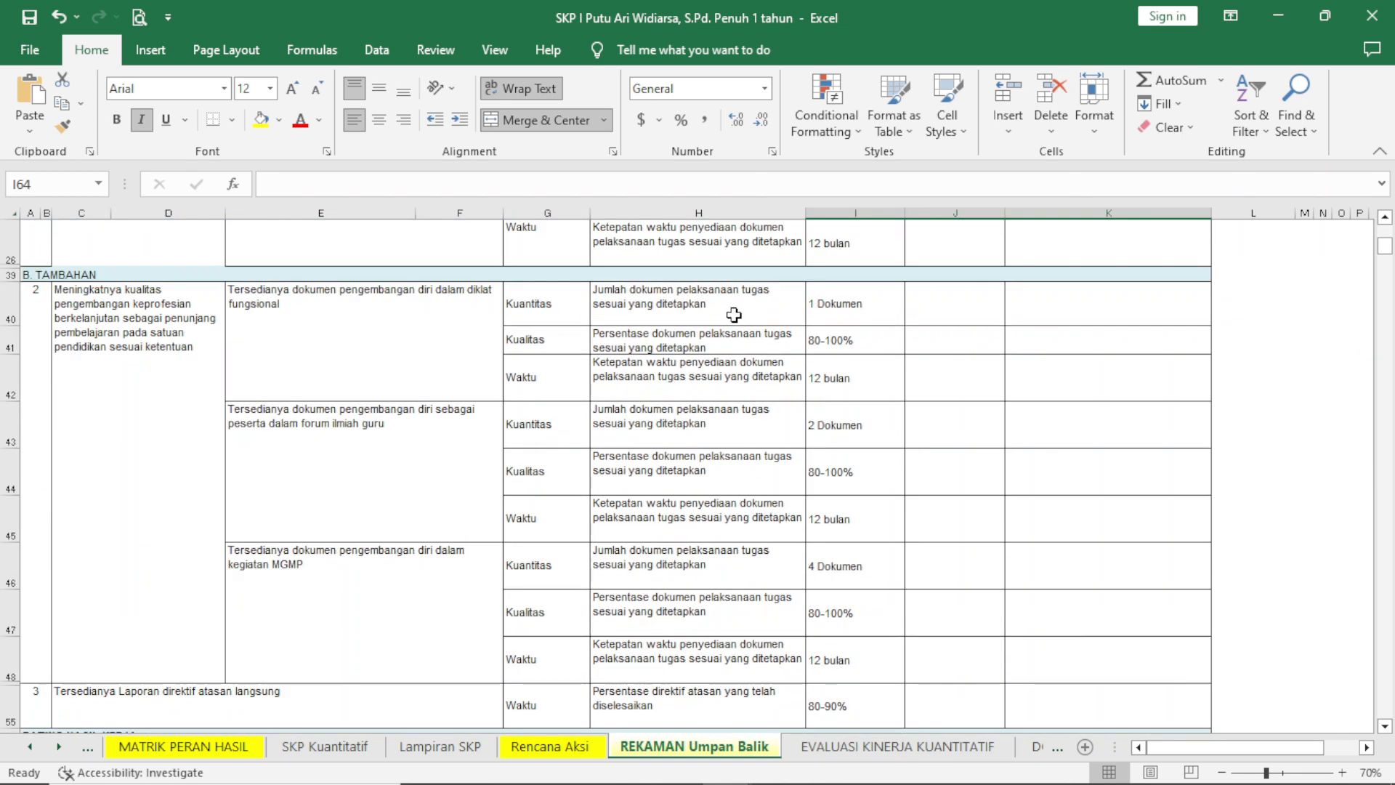
scroll(729, 310, "down", 3)
scroll(729, 309, "up", 3)
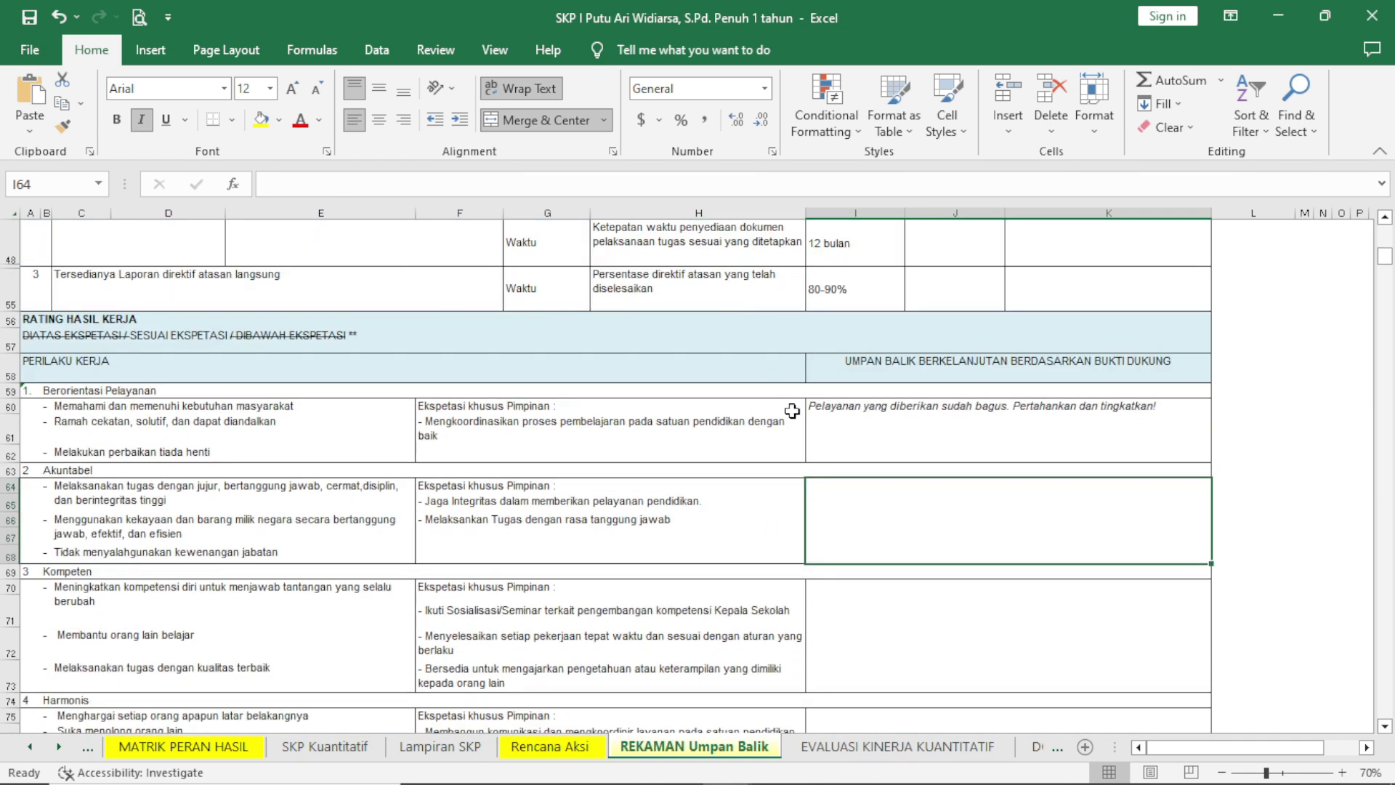
scroll(841, 443, "down", 3)
scroll(835, 433, "up", 5)
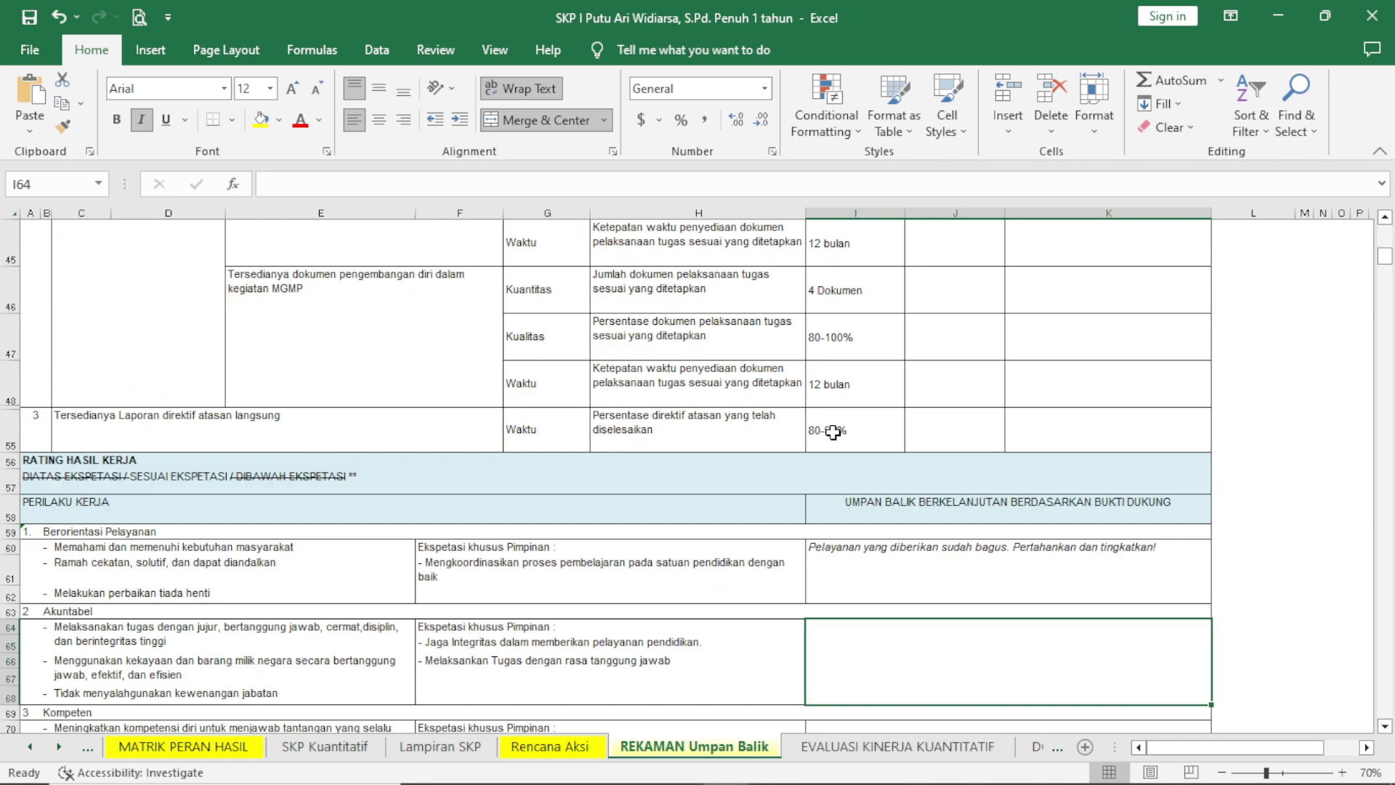
scroll(836, 432, "down", 3)
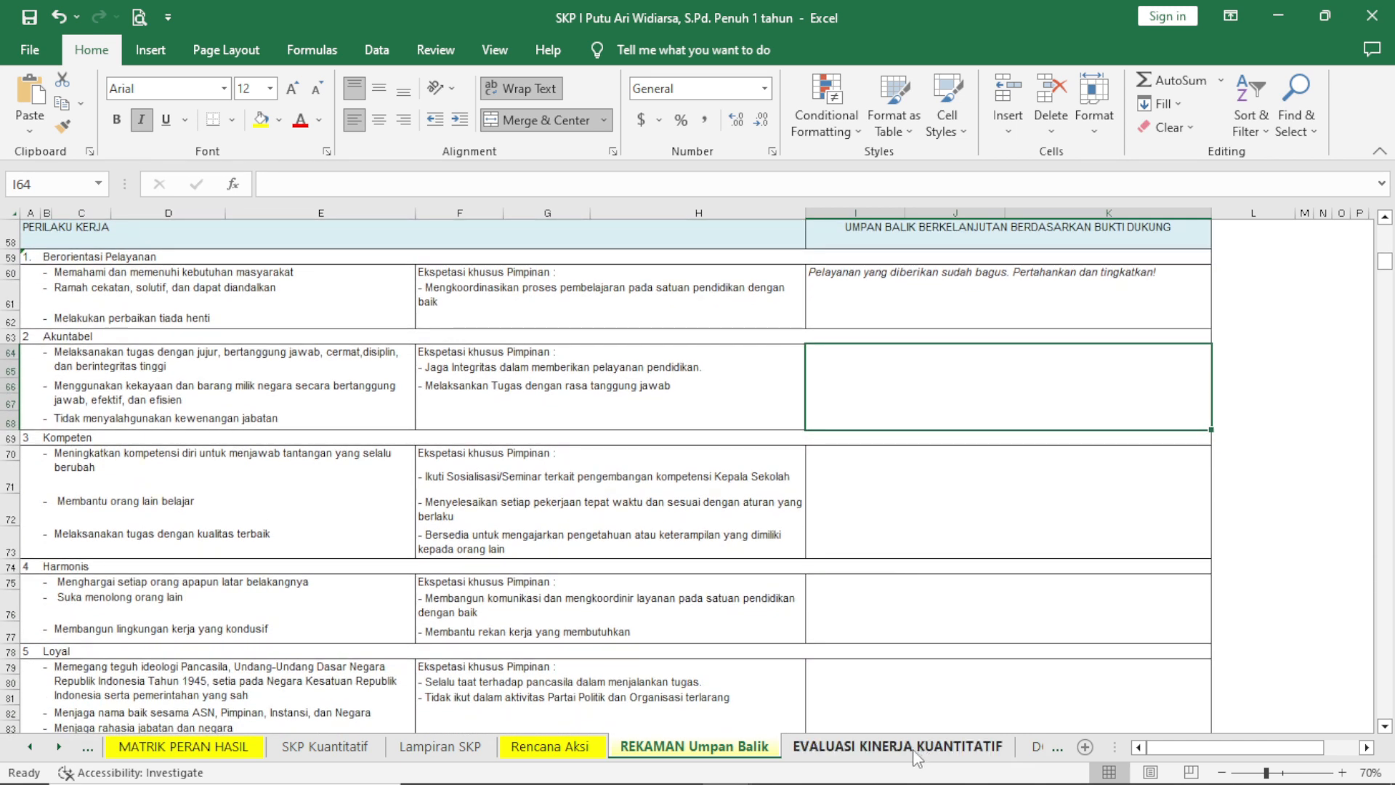
Check the linked PERILAKU KERJA feedback on the EVALUASI KINERJA KUANTITATIF sheet, down to the ratings, footnotes and signature block.
left_click(917, 756)
scroll(898, 687, "up", 3)
scroll(892, 646, "down", 3)
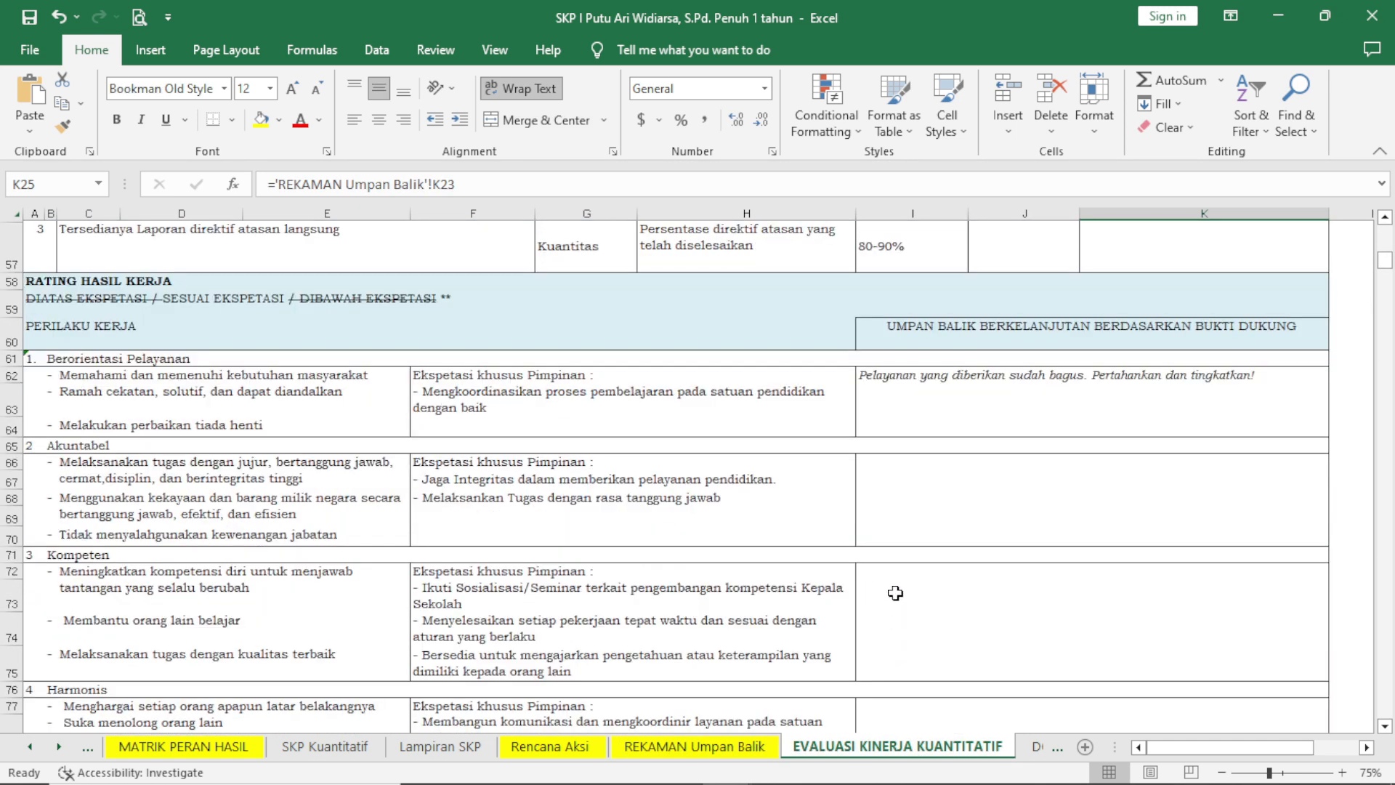
scroll(896, 593, "up", 3)
scroll(950, 450, "up", 3)
scroll(907, 407, "down", 9)
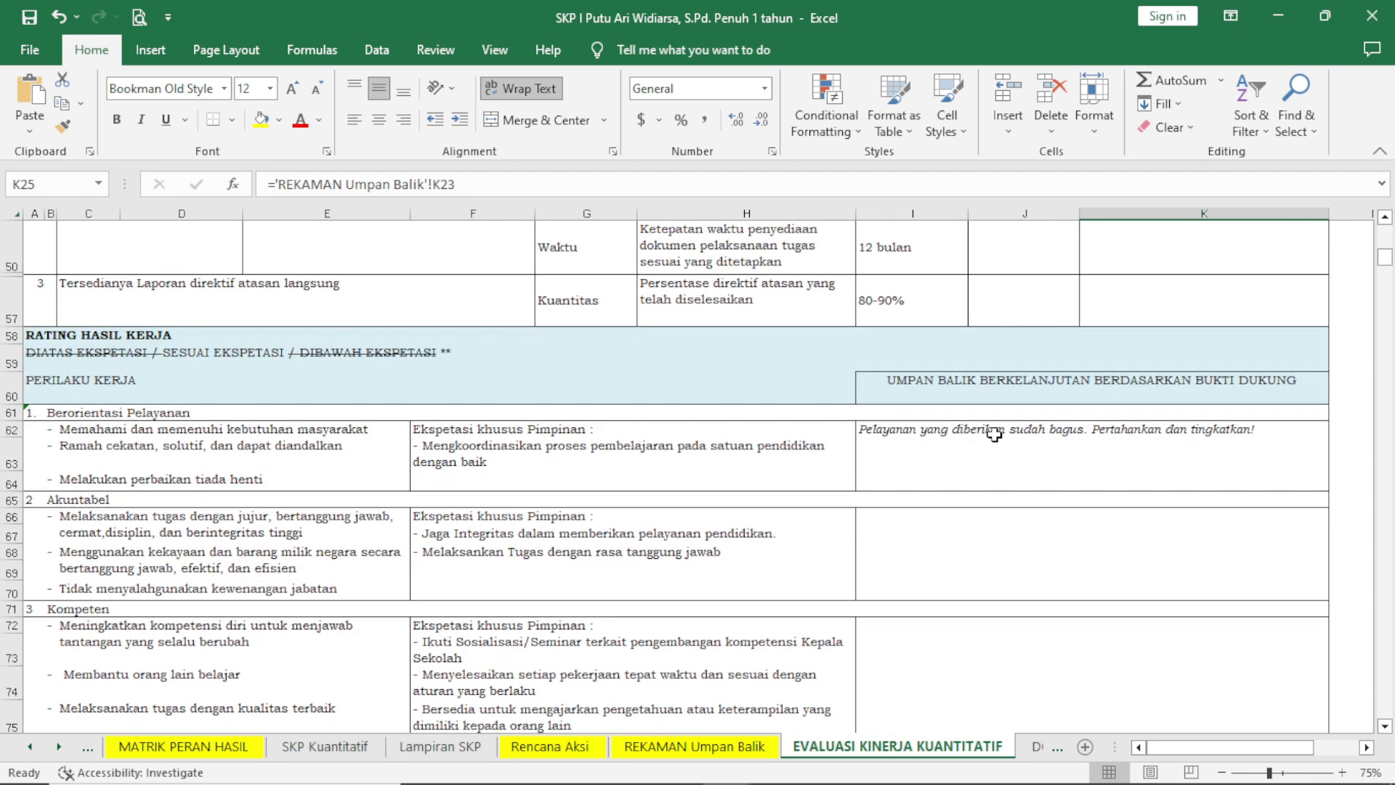
scroll(986, 444, "down", 10)
scroll(985, 445, "up", 2)
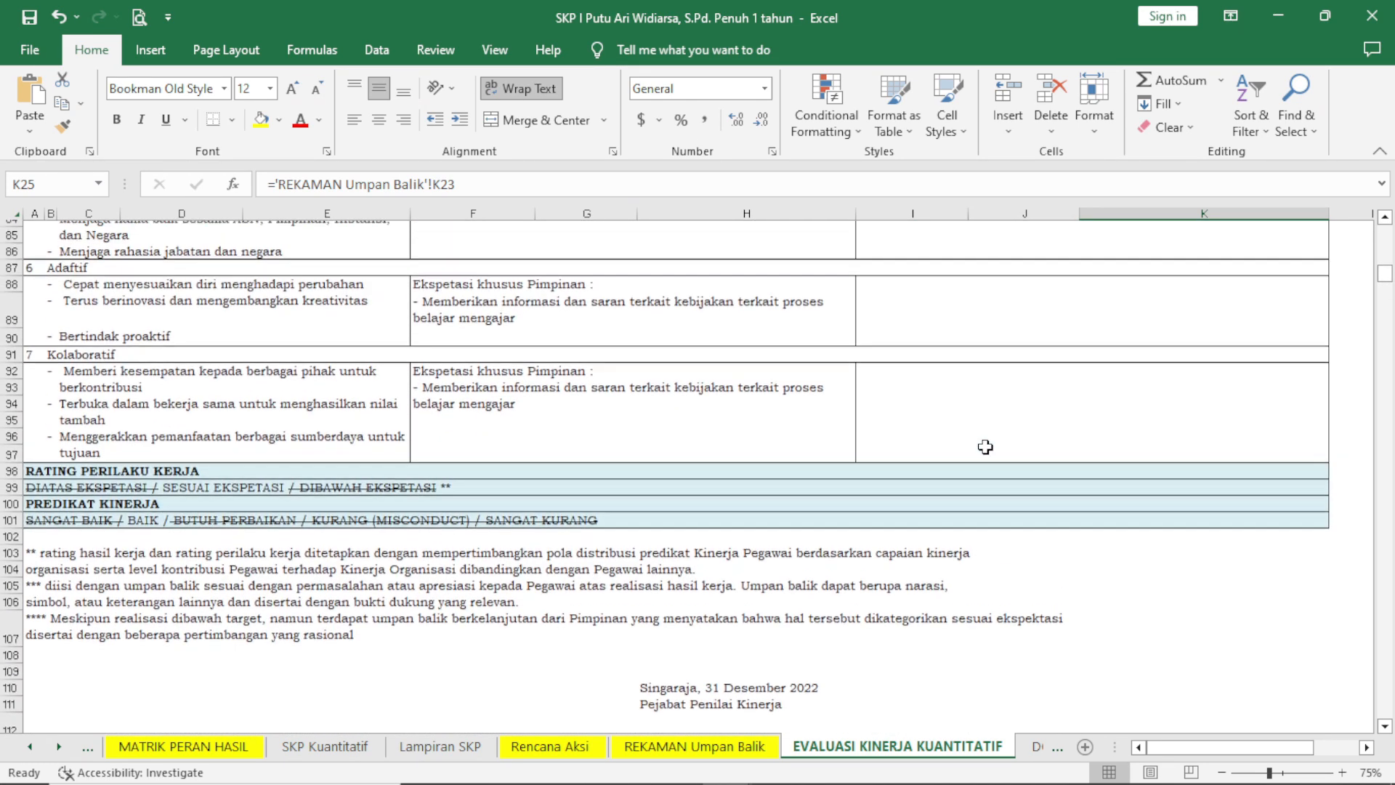
scroll(982, 448, "down", 2)
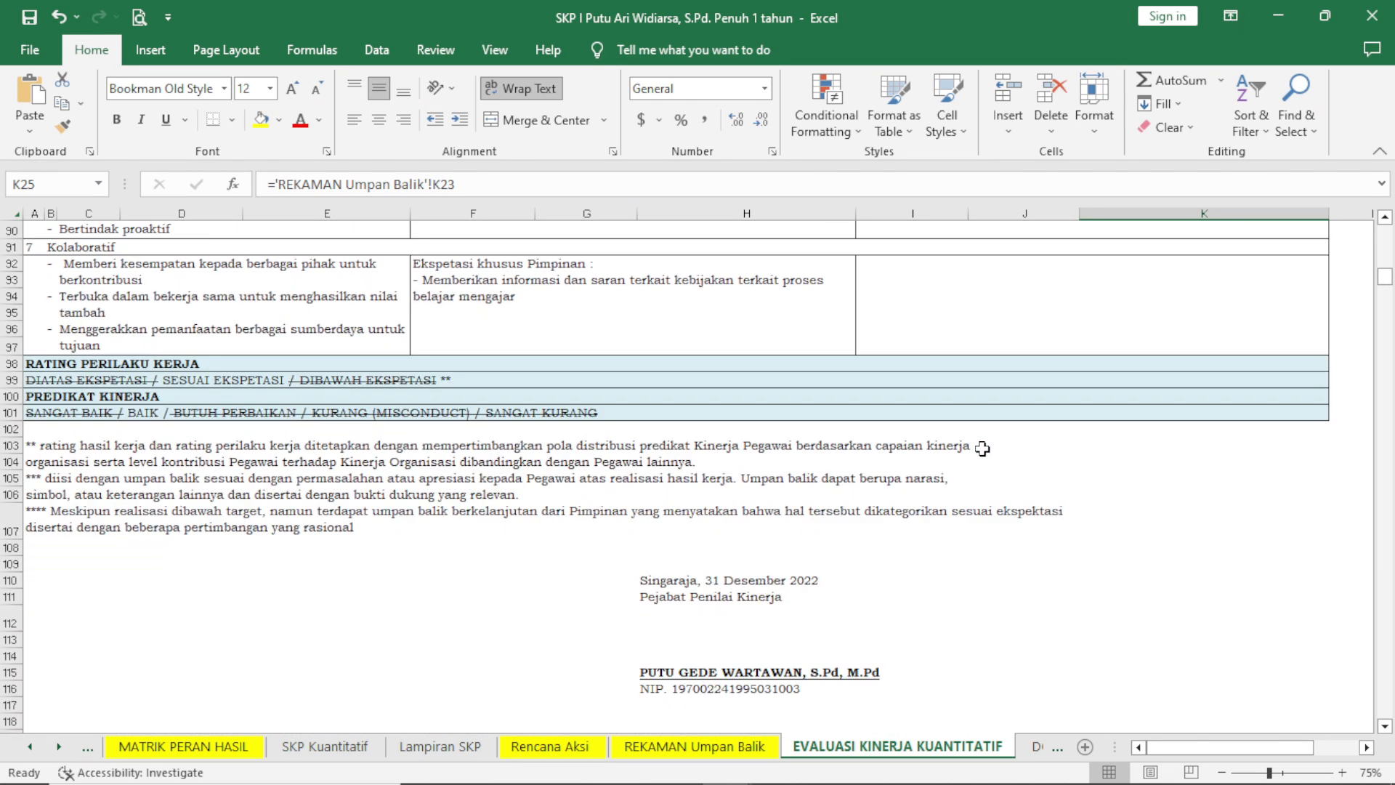
Glance at the Rencana Aksi sheet and the lower behaviour and rating sections of REKAMAN Umpan Balik.
left_click(731, 748)
left_click(585, 750)
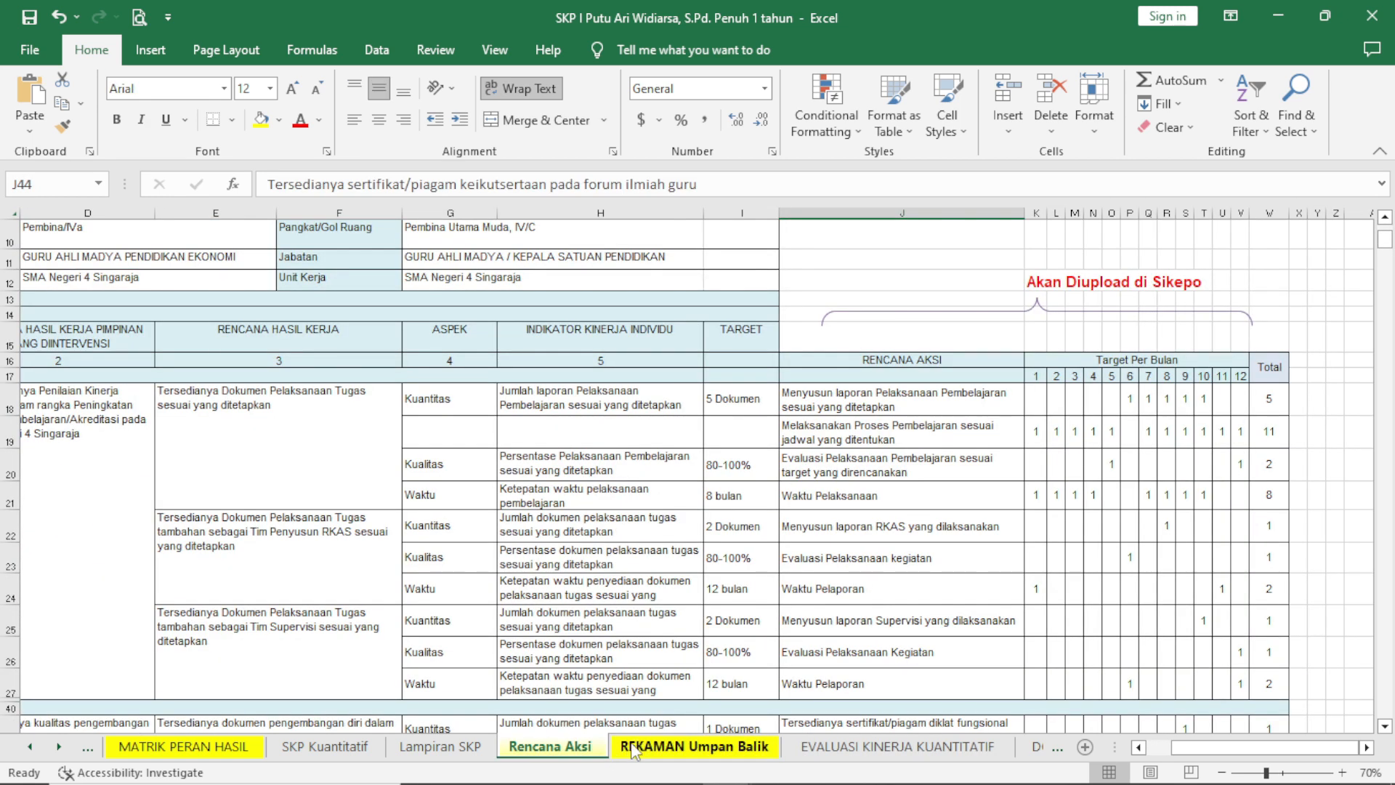
left_click(635, 749)
scroll(708, 640, "down", 6)
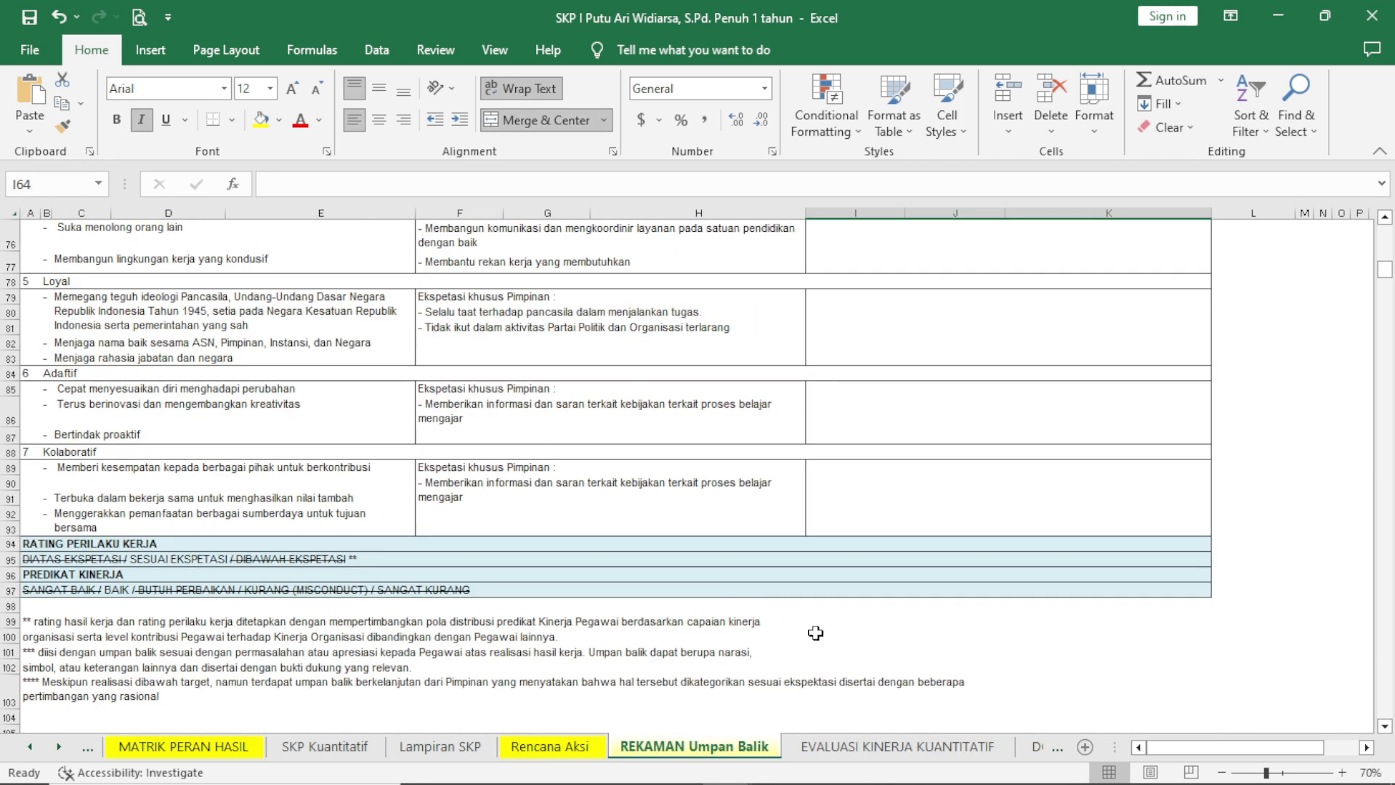
Open the DOKUMEN evaluasi PENILAIAN sheet and review its appraiser, supervisor and EVALUASI KINERJA sections.
left_click(936, 748)
left_click(1050, 748)
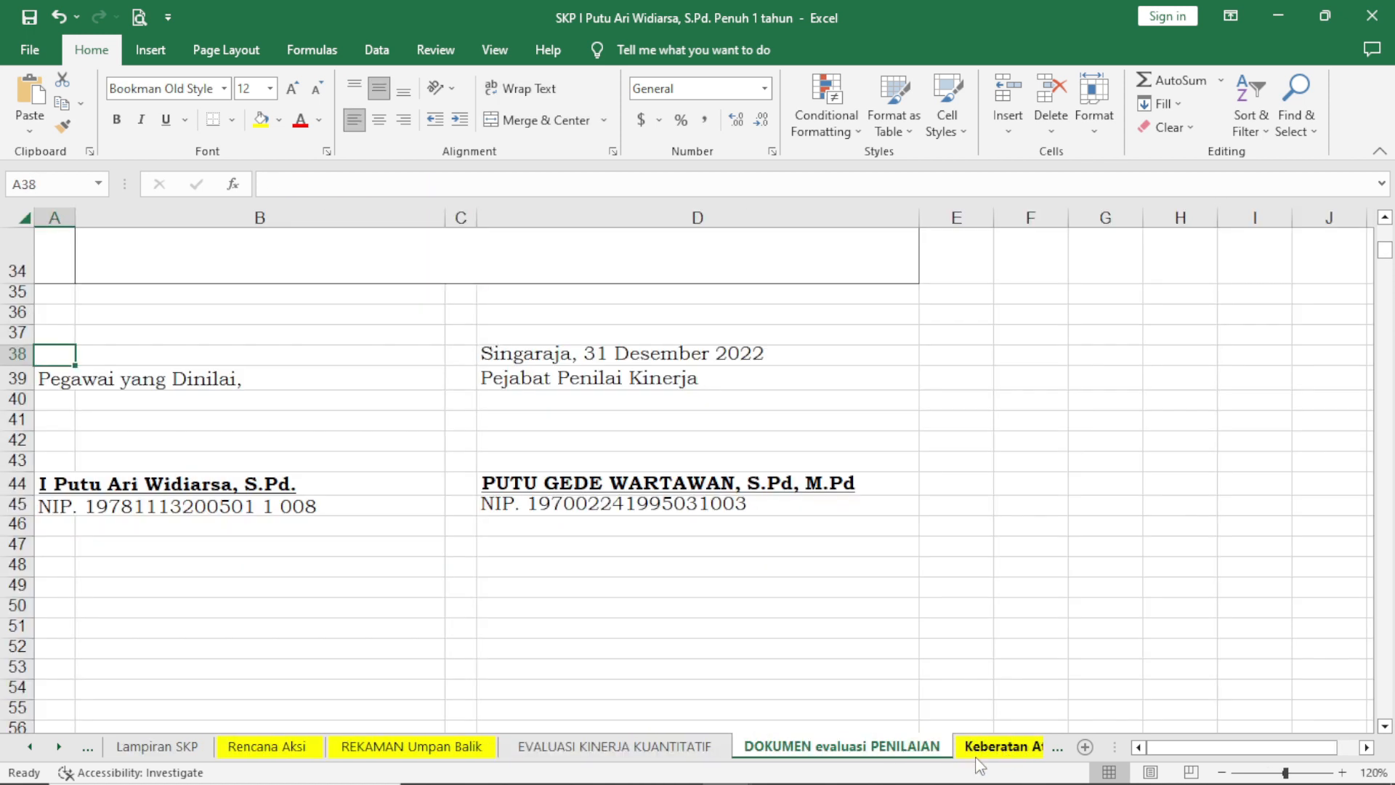
scroll(766, 642, "up", 5)
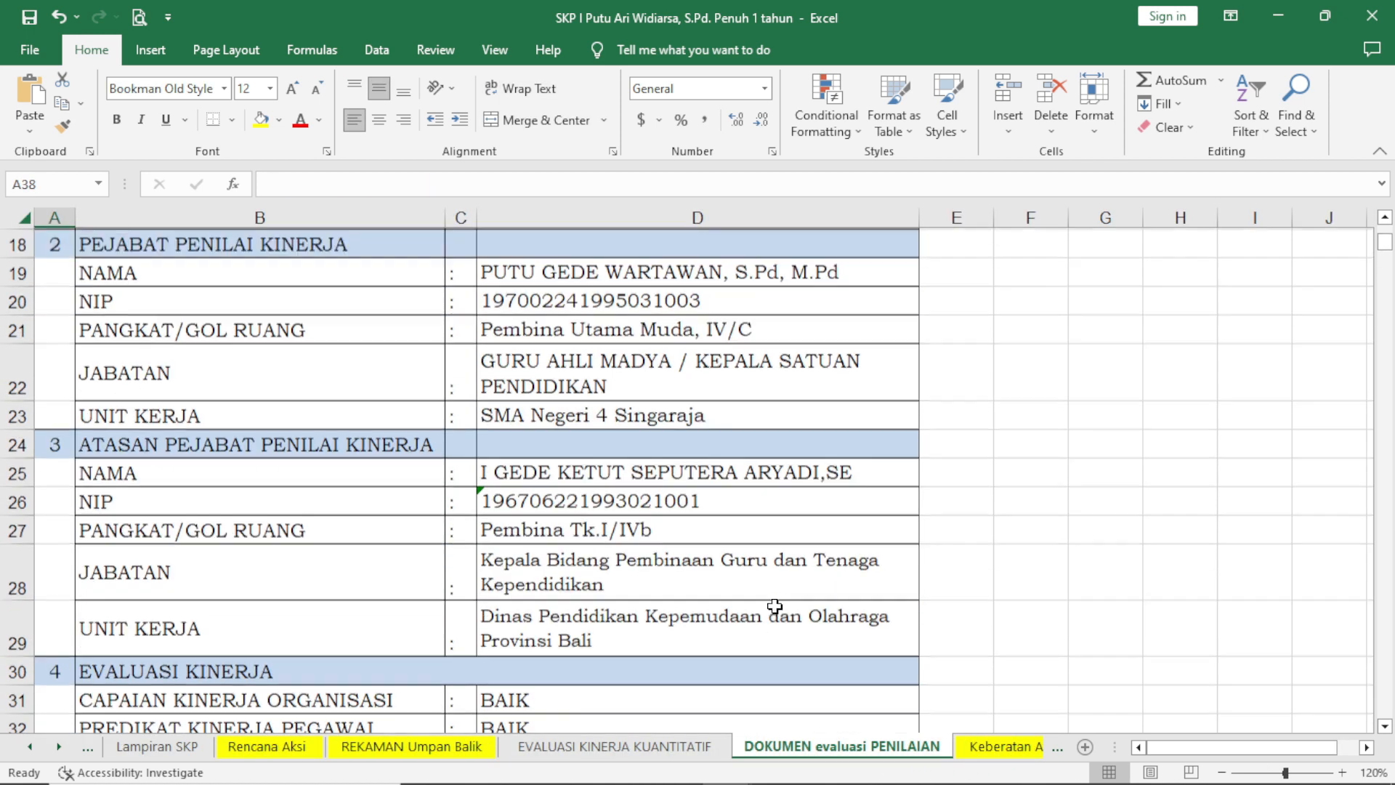
scroll(772, 601, "down", 4)
scroll(720, 581, "up", 5)
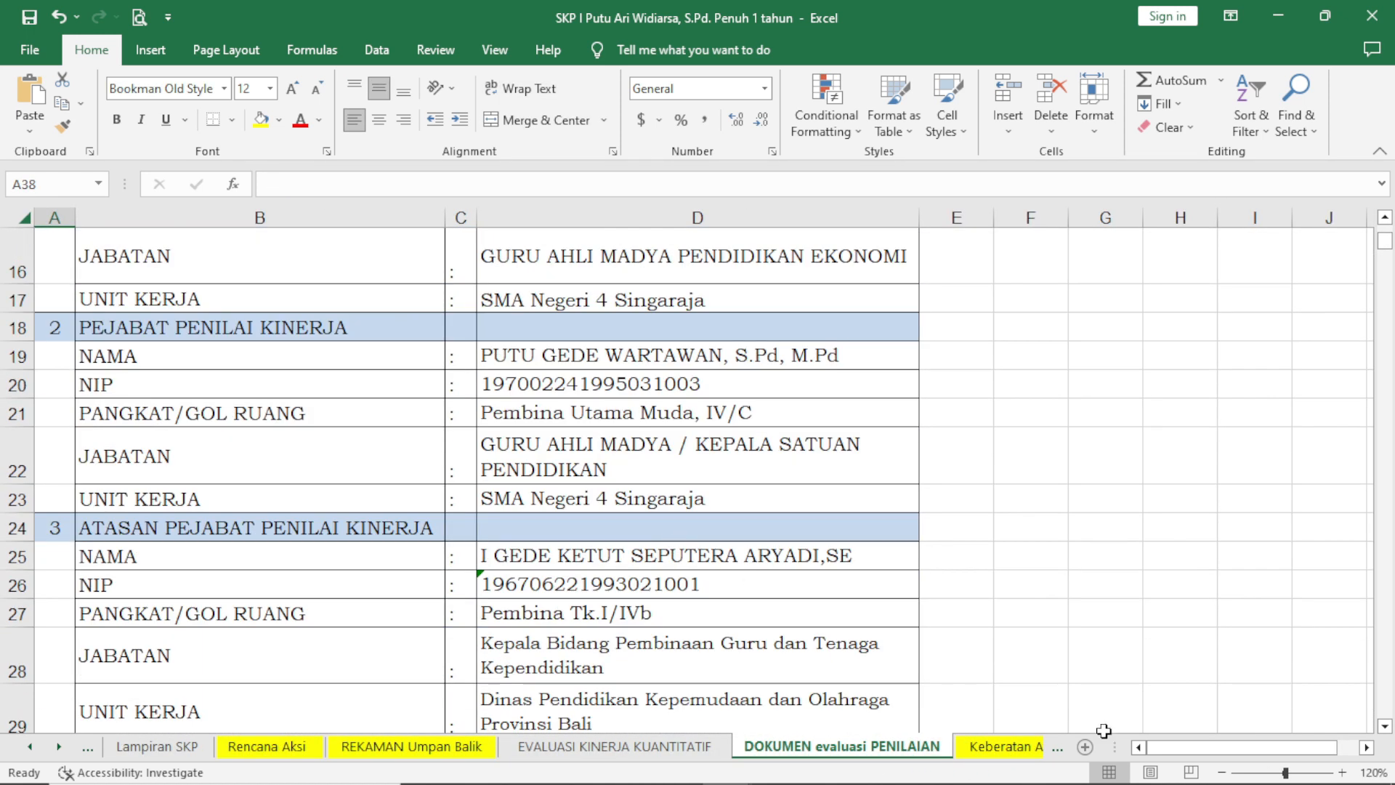
Return to the EVALUASI KINERJA KUANTITATIF sheet and examine its header, CAPAIAN KINERJA ORGANISASI and POLA DISTRIBUSI curve.
left_click(655, 747)
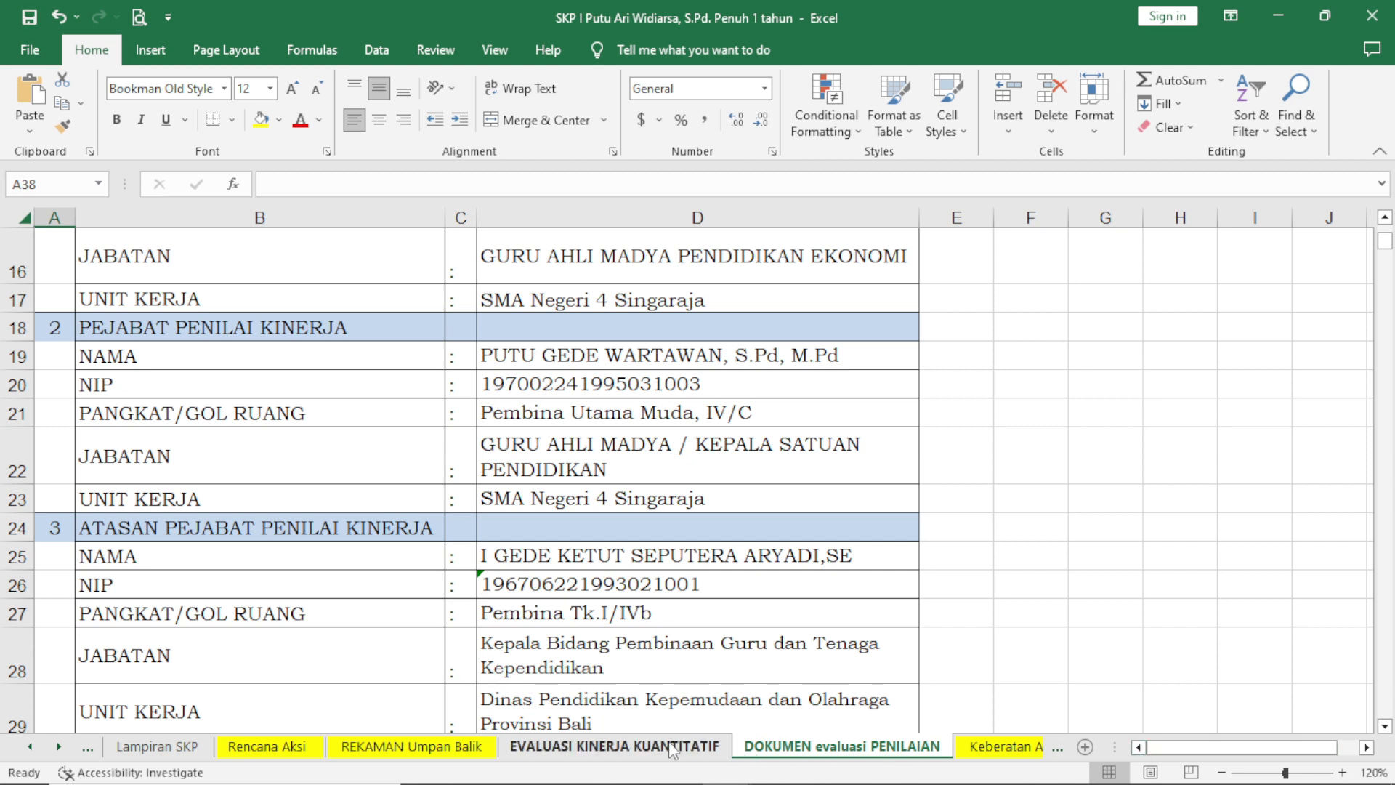
scroll(618, 582, "up", 6)
scroll(614, 576, "up", 20)
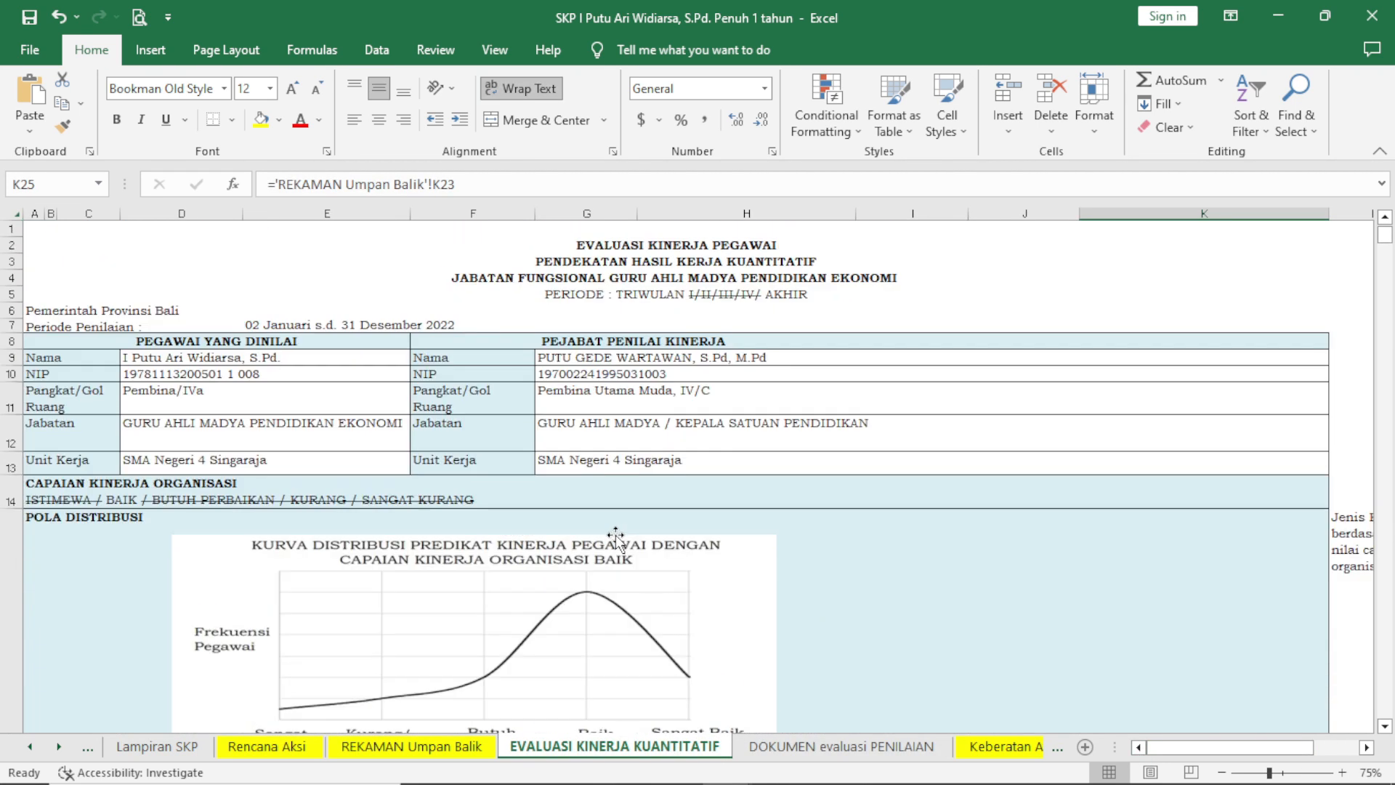
scroll(617, 535, "down", 2)
scroll(616, 541, "down", 6)
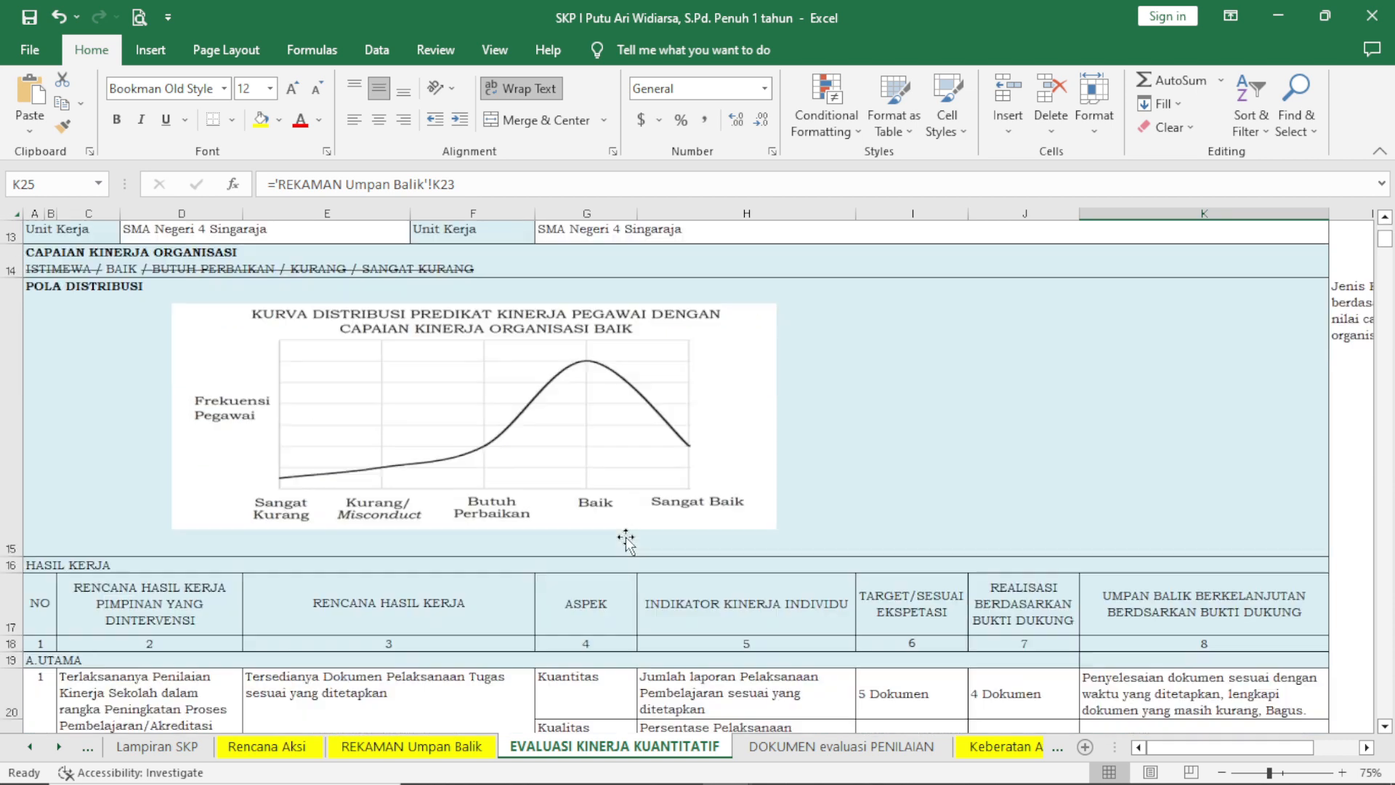
scroll(622, 523, "up", 6)
scroll(625, 517, "down", 1)
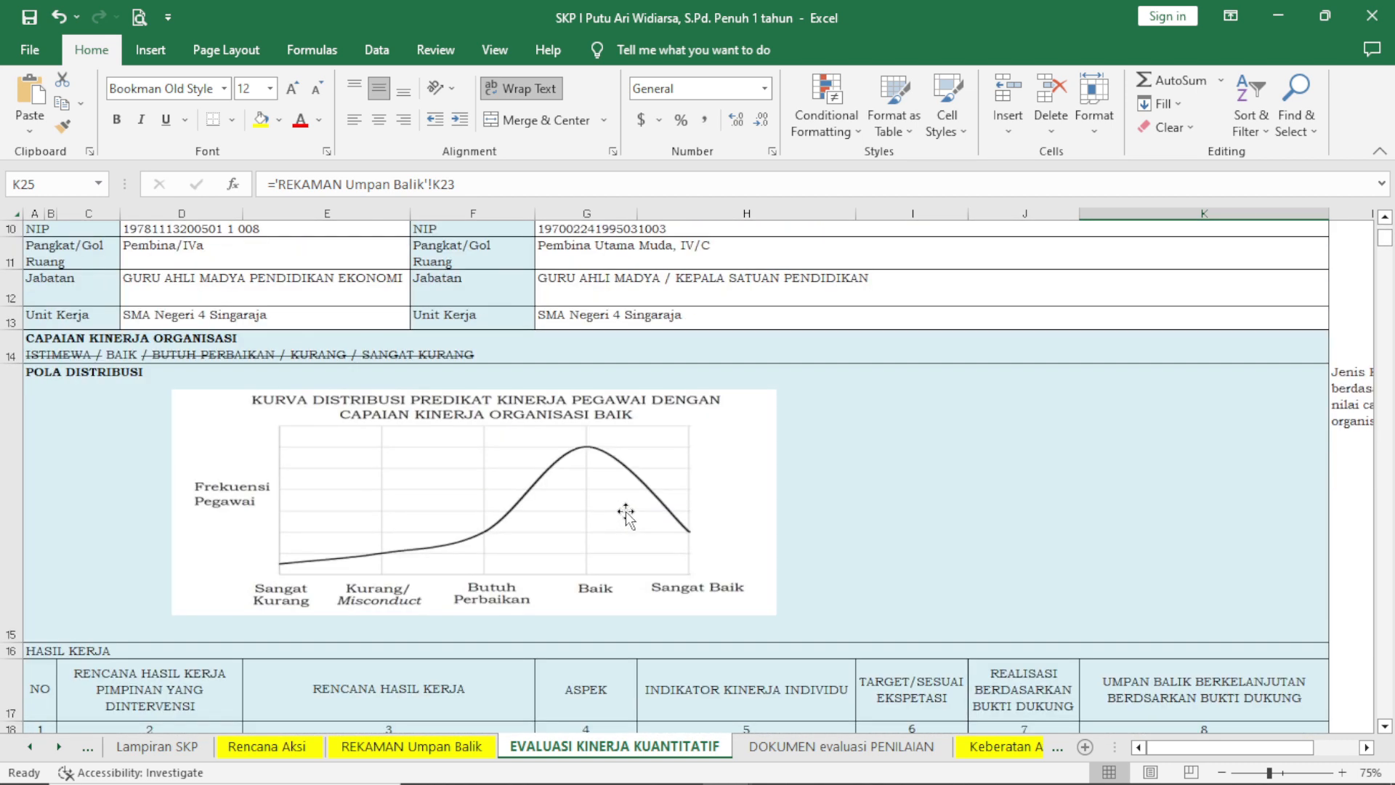
Review the HASIL KERJA targets, realisations and feedback from A. UTAMA to B. TAMBAHAN against the POLA DISTRIBUSI curve.
scroll(625, 512, "down", 2)
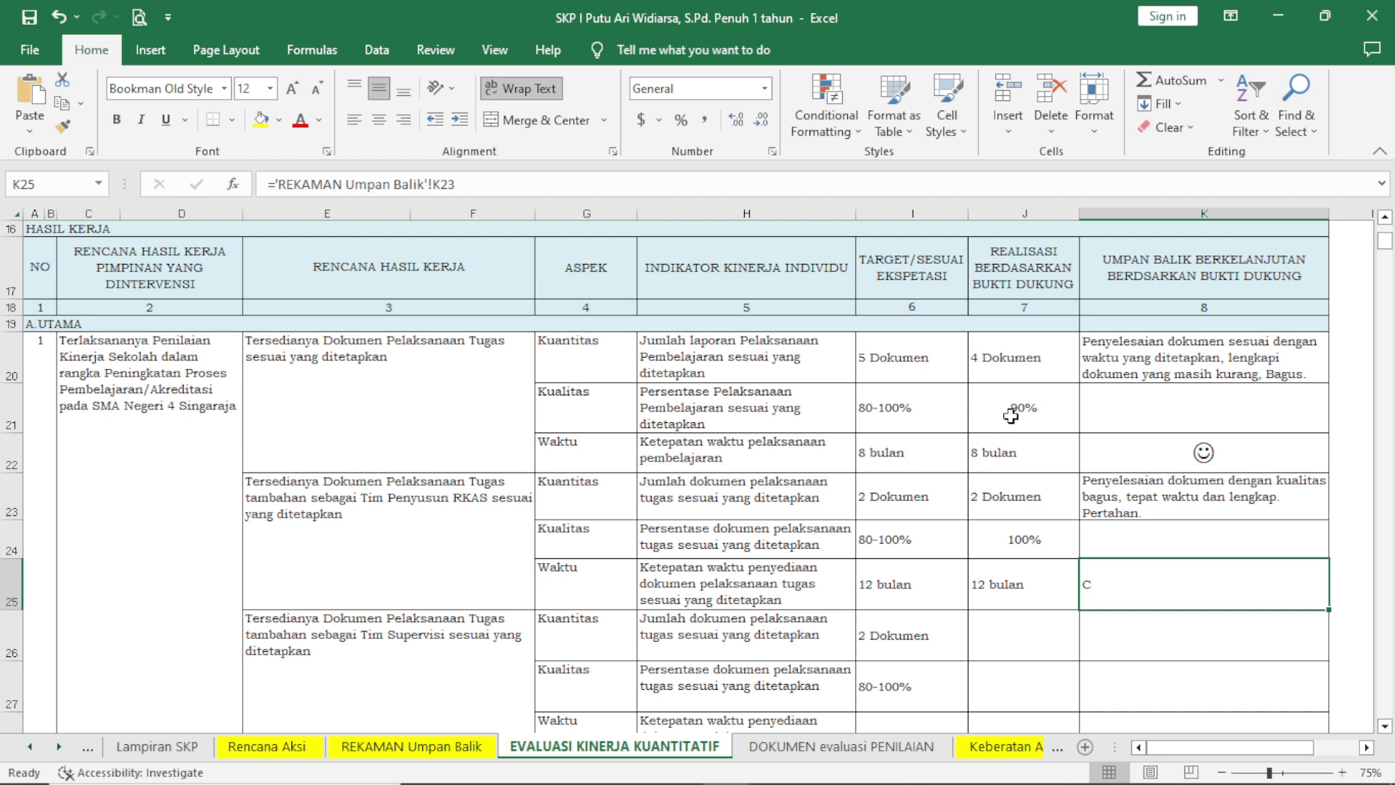
scroll(916, 447, "down", 3)
scroll(920, 443, "up", 6)
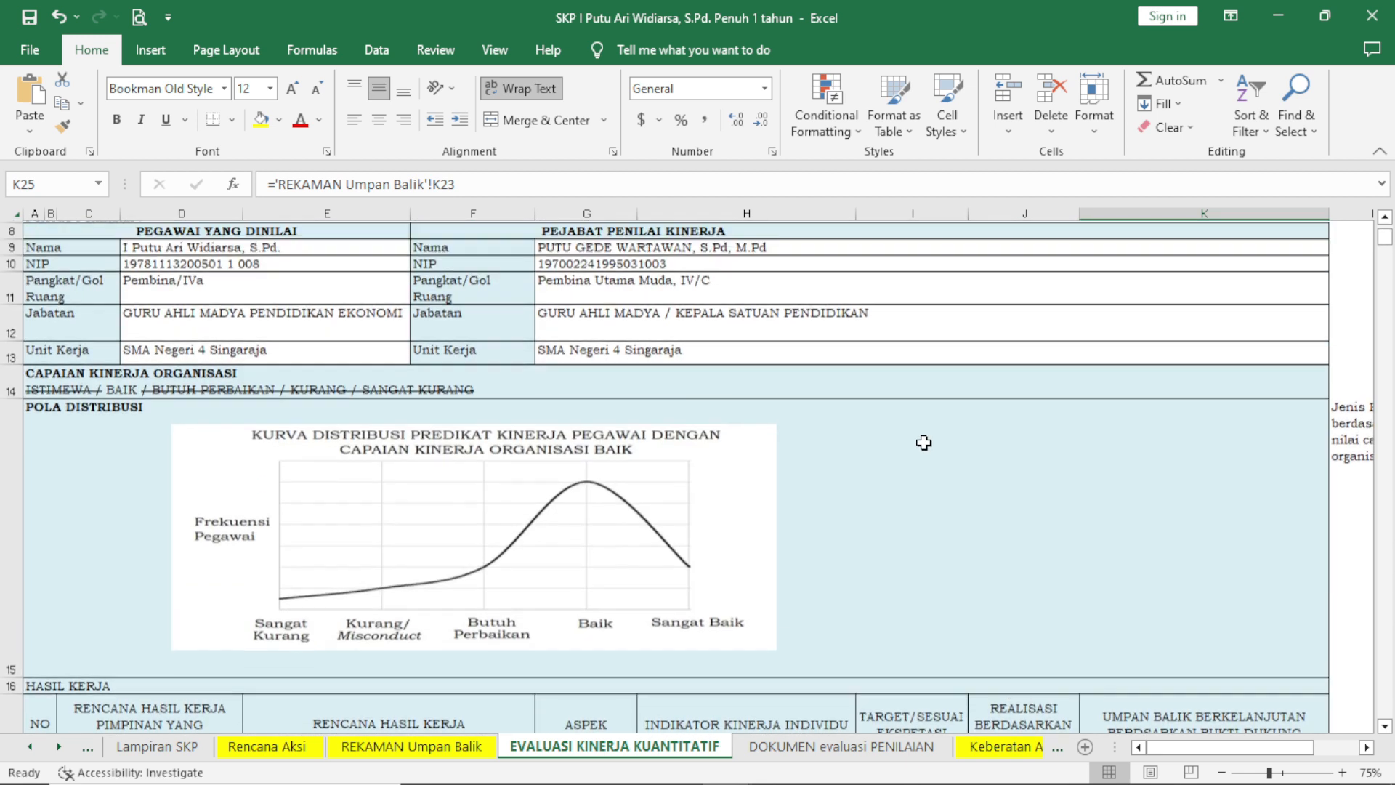
scroll(923, 443, "down", 3)
scroll(924, 441, "up", 2)
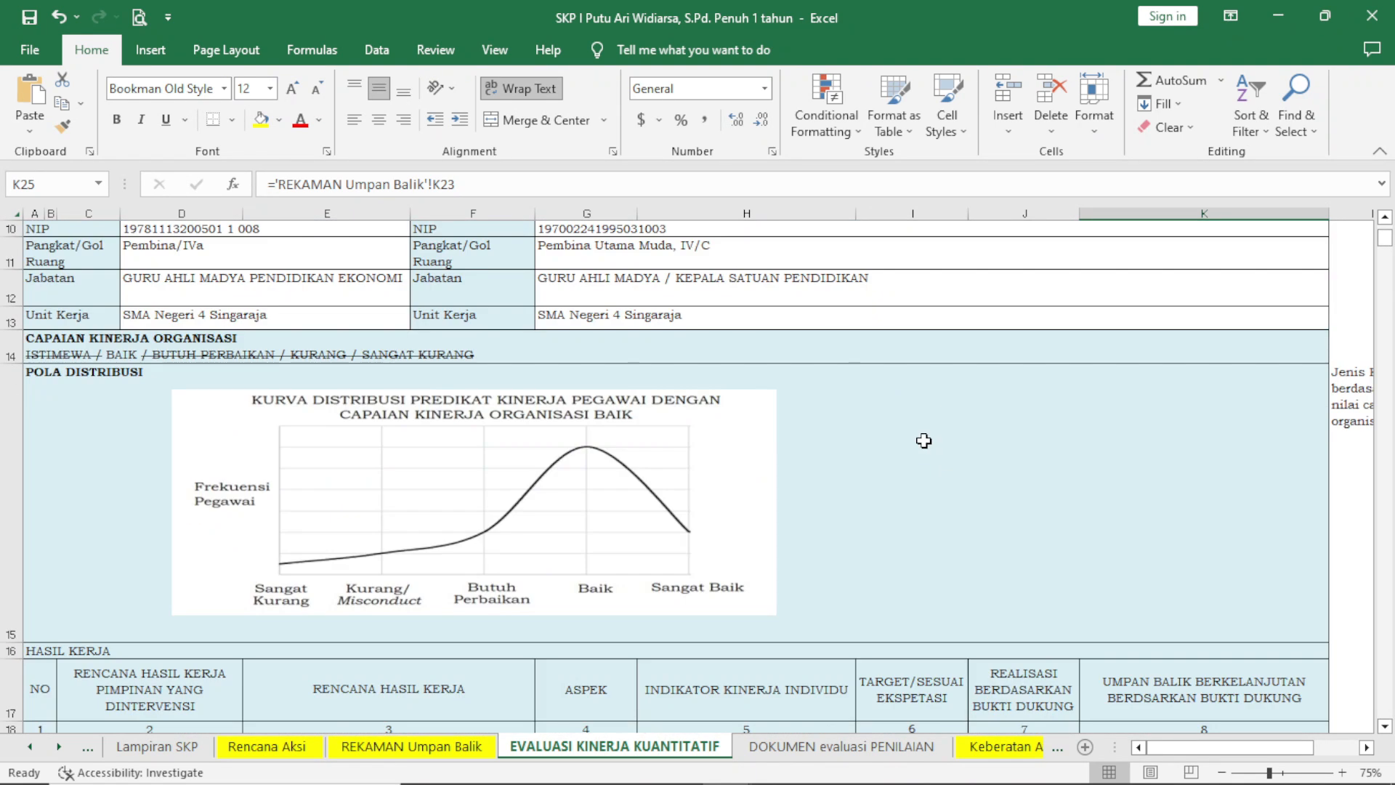
scroll(924, 440, "down", 1)
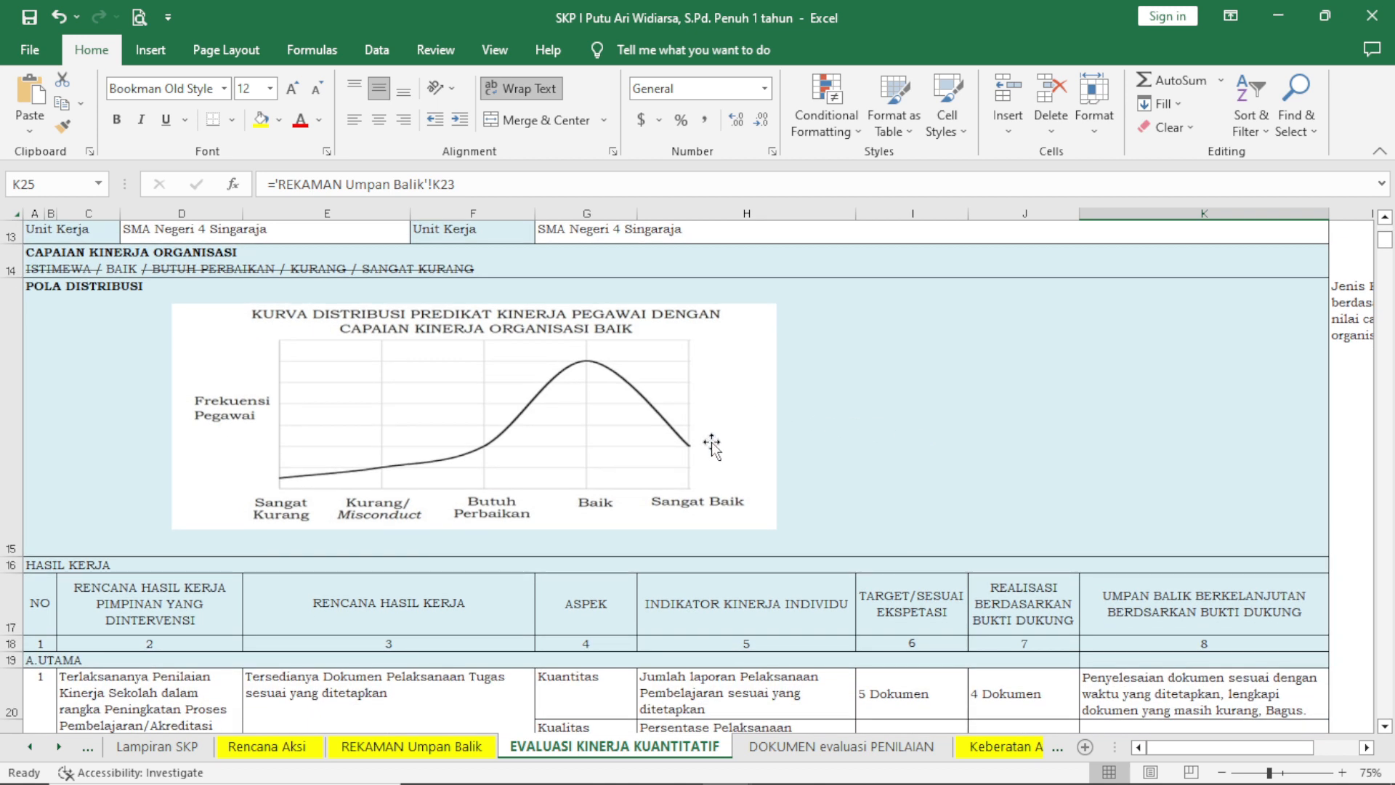
scroll(717, 403, "down", 3)
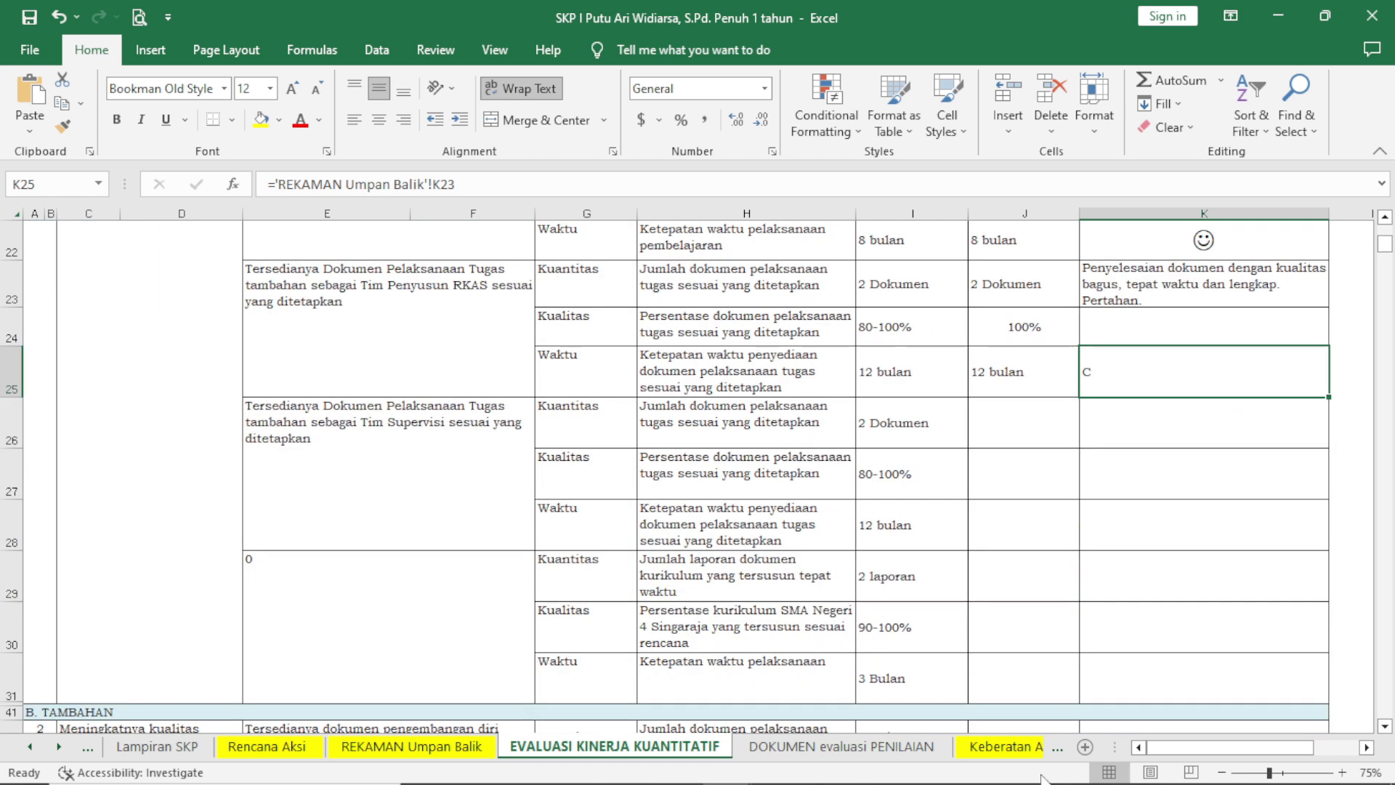
scroll(893, 628, "up", 2)
scroll(948, 500, "down", 1)
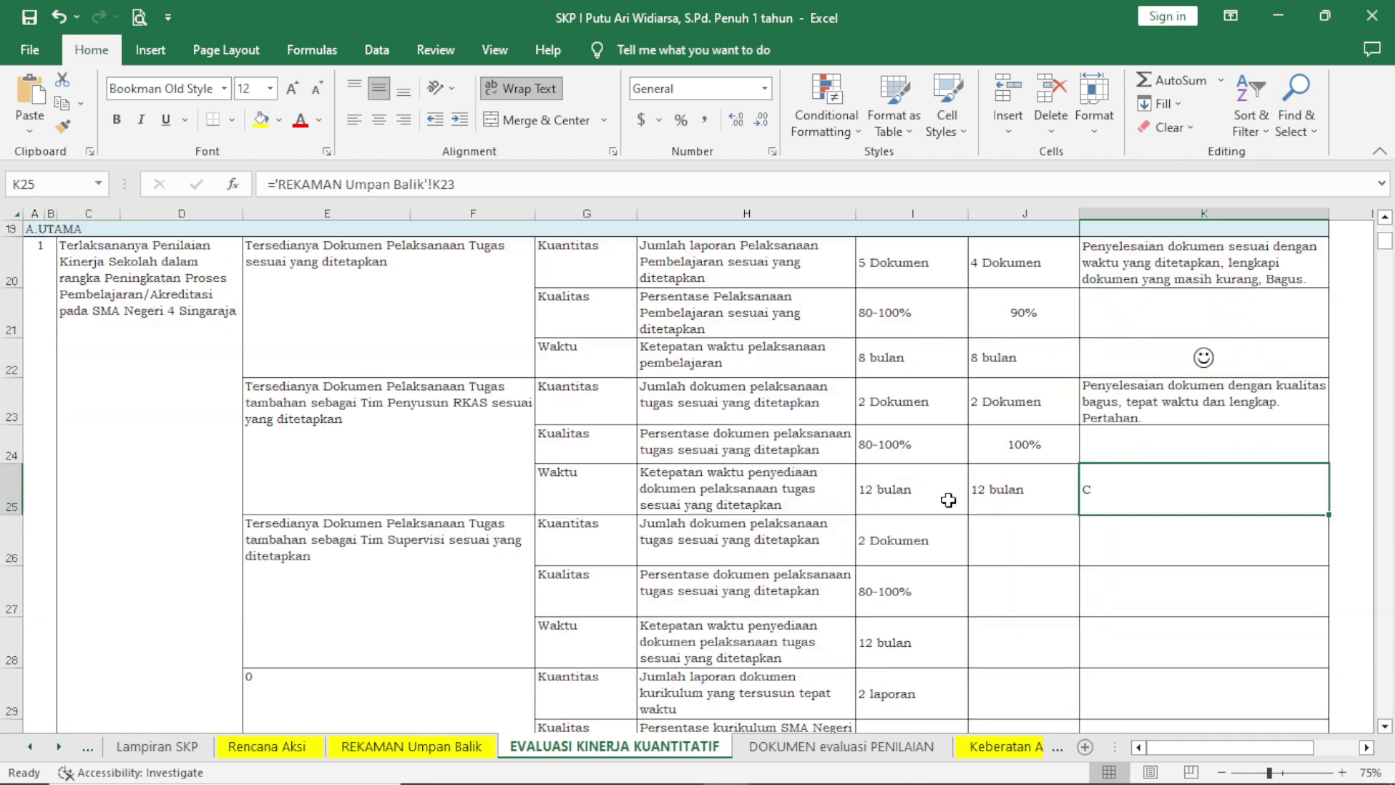
scroll(1200, 578, "down", 1)
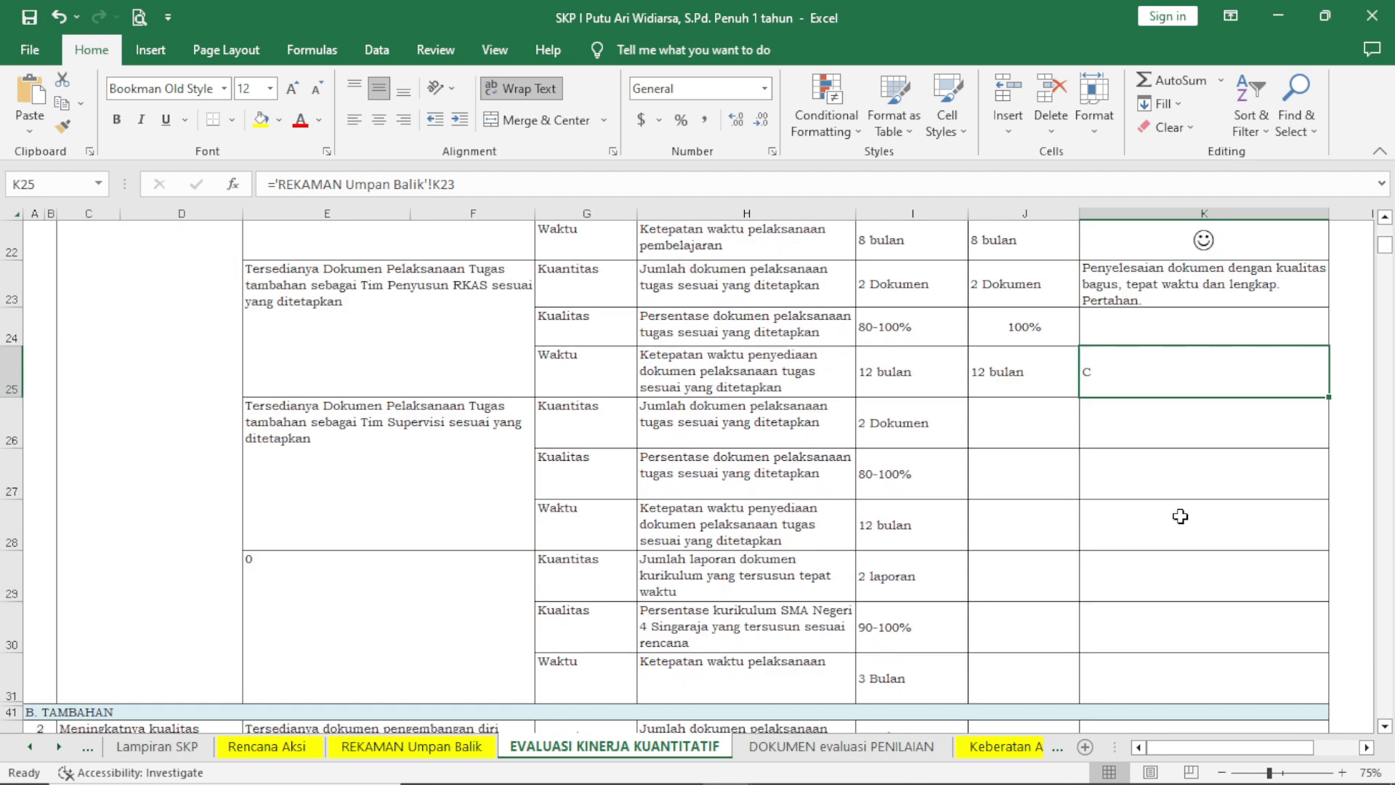
scroll(1178, 508, "up", 5)
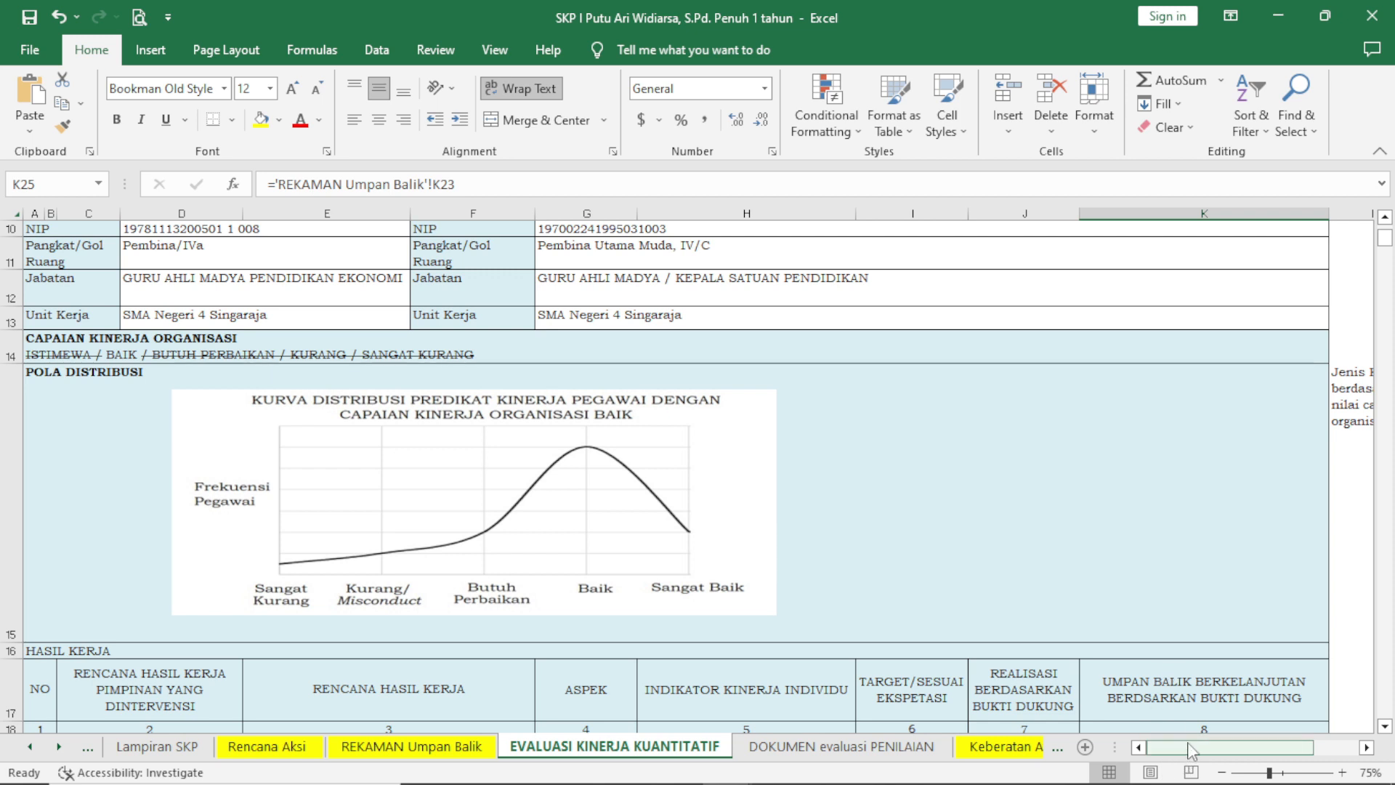
Examine the reference distribution curves for each organisational performance value beside the evaluation table, enlarged for reading.
left_click_drag(1188, 744, 1232, 745)
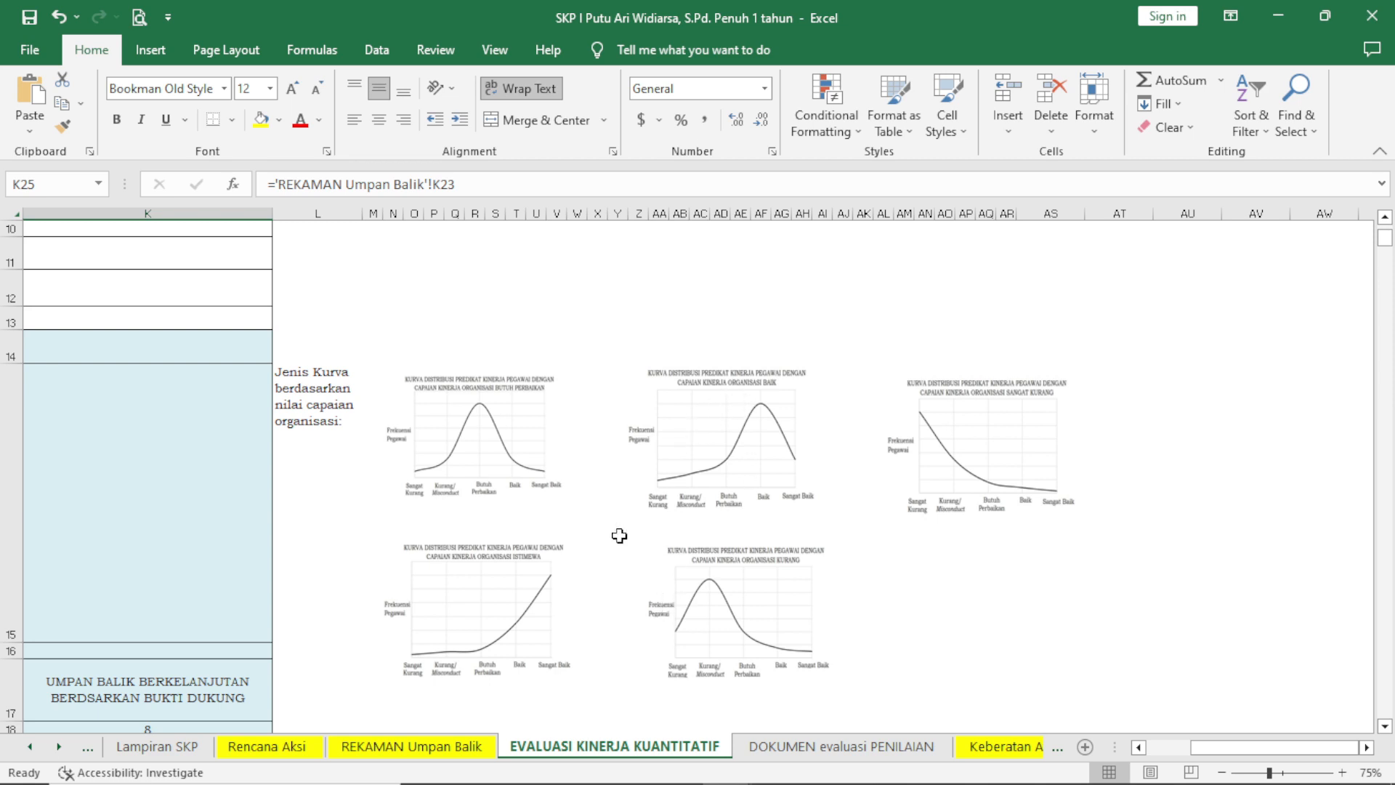
scroll(623, 526, "up", 4, "ctrl")
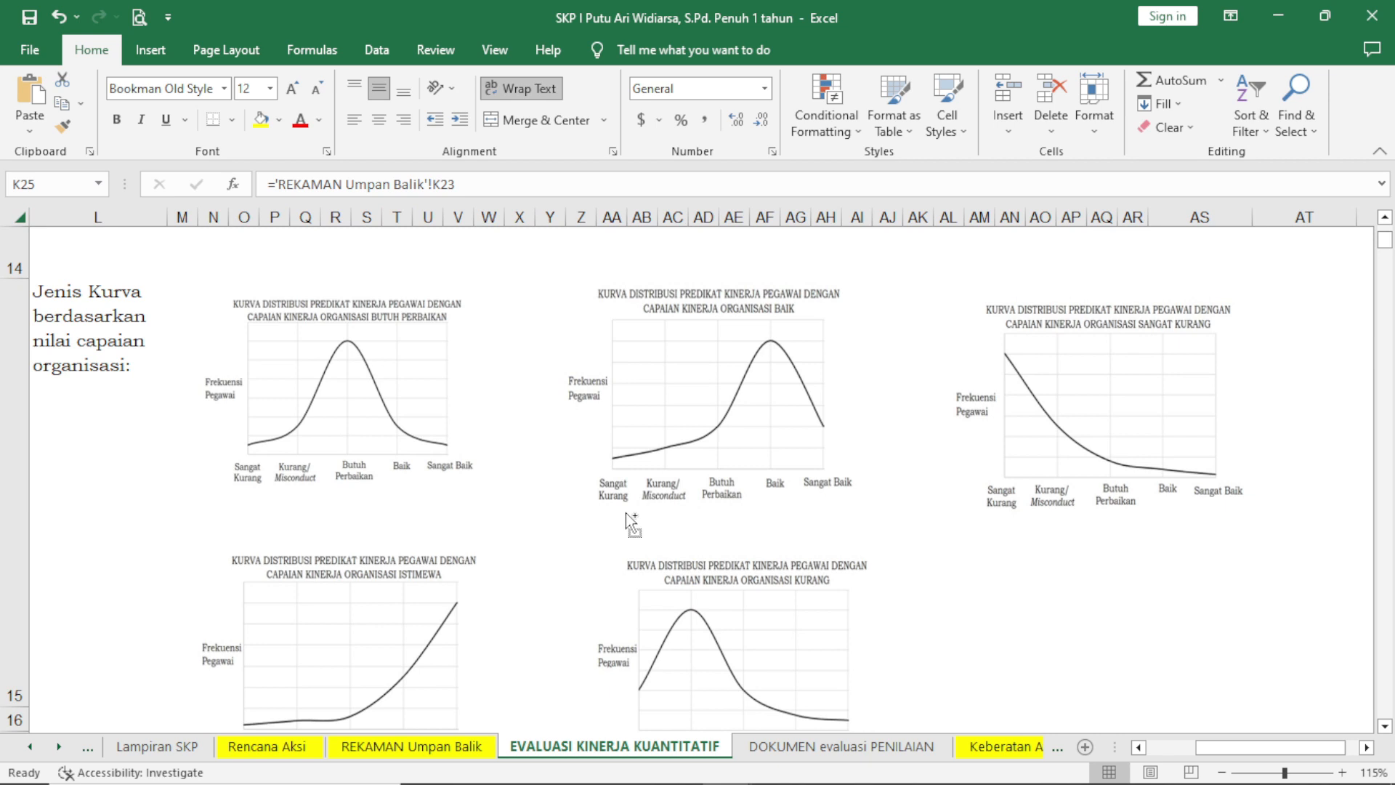
scroll(614, 505, "down", 2)
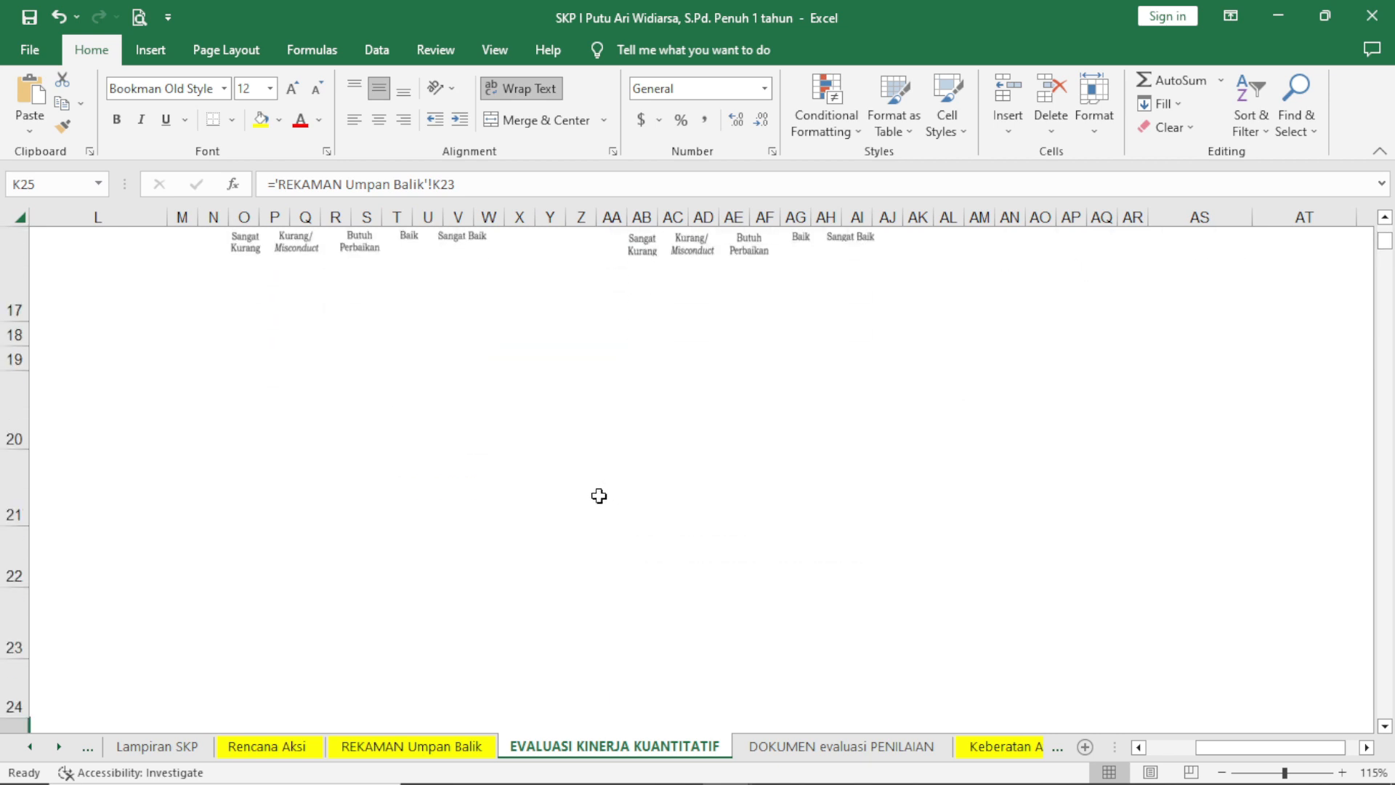
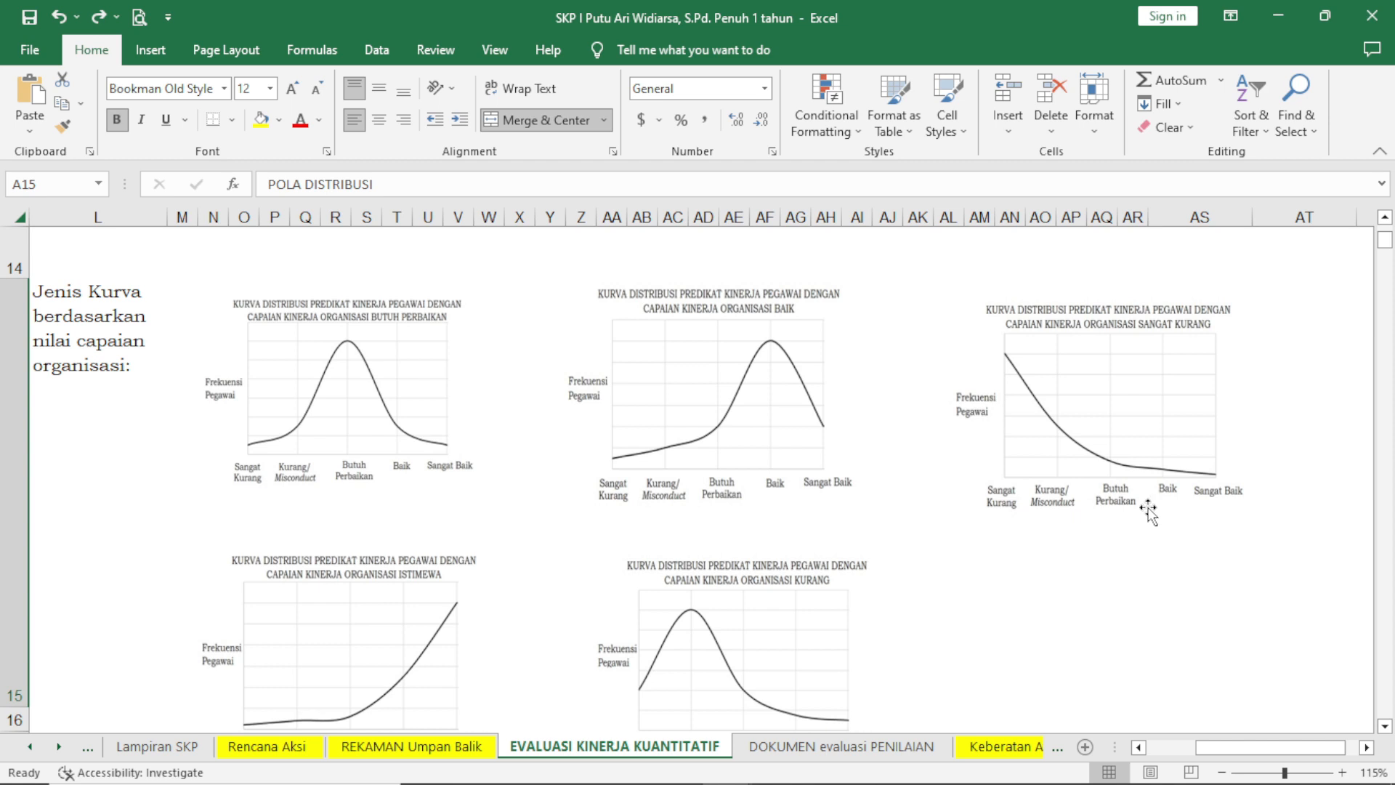
Copy the distribution curve picture for CAPAIAN KINERJA ORGANISASI BAIK from the reference curves beside the evaluation table.
scroll(657, 610, "down", 5)
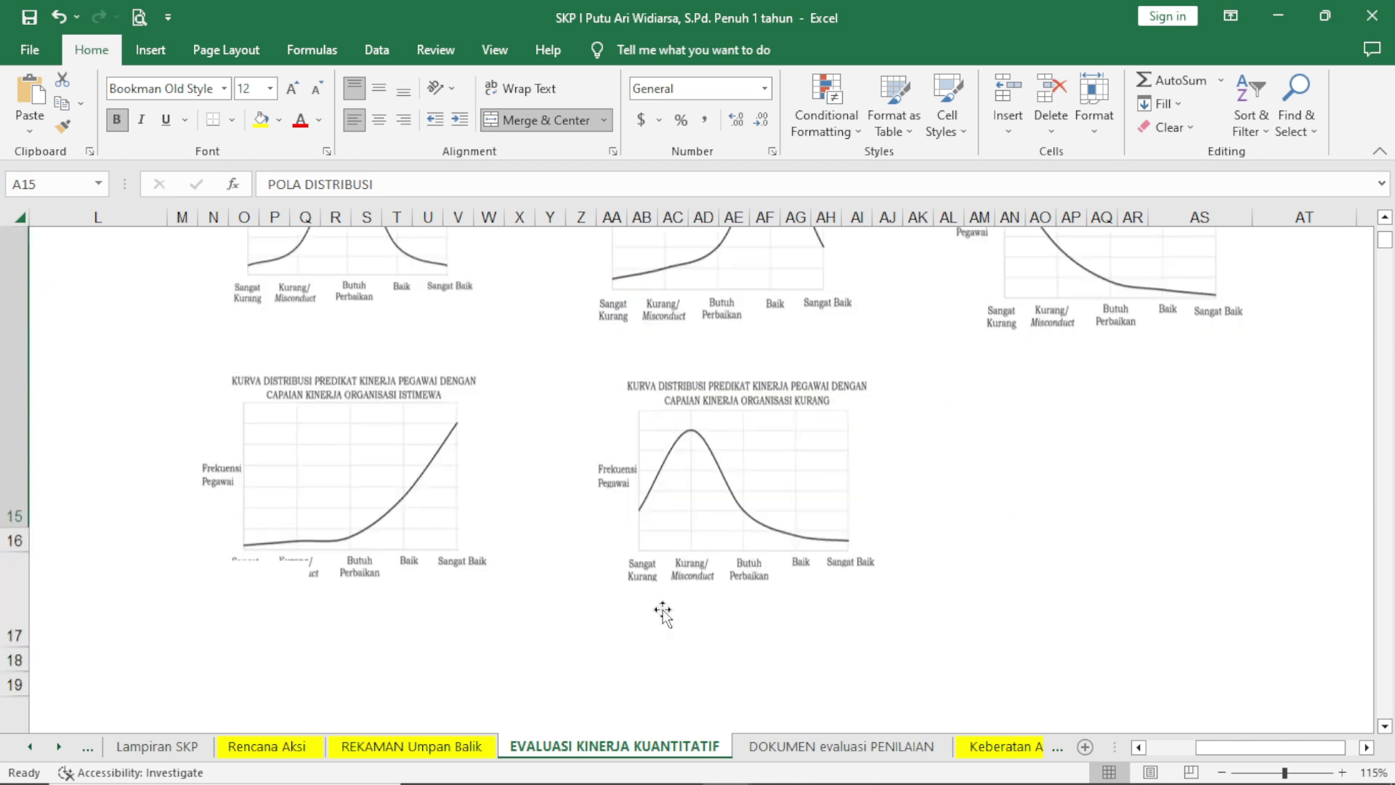
scroll(710, 498, "up", 5)
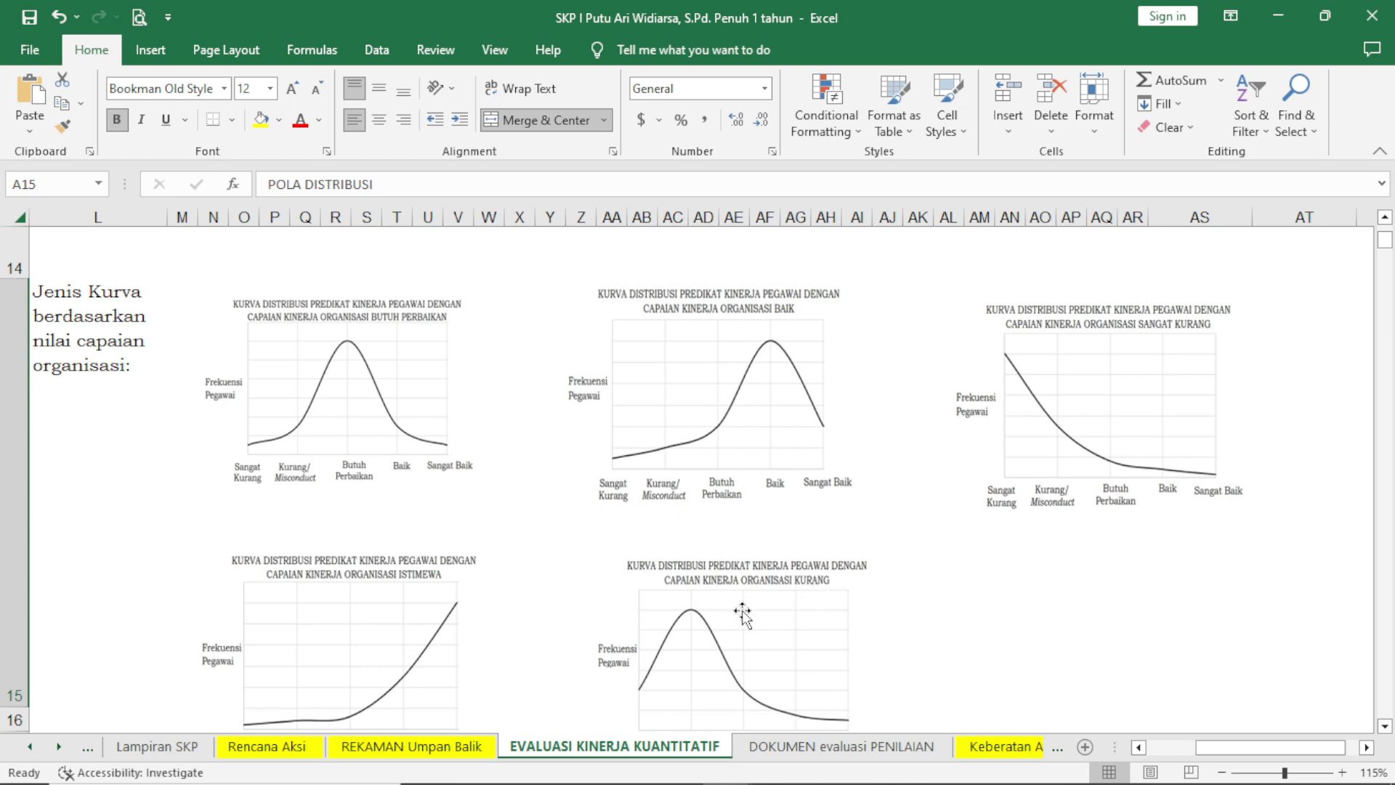
scroll(687, 552, "down", 5)
scroll(654, 509, "up", 7)
scroll(425, 578, "down", 2)
left_click(742, 402)
right_click(737, 399)
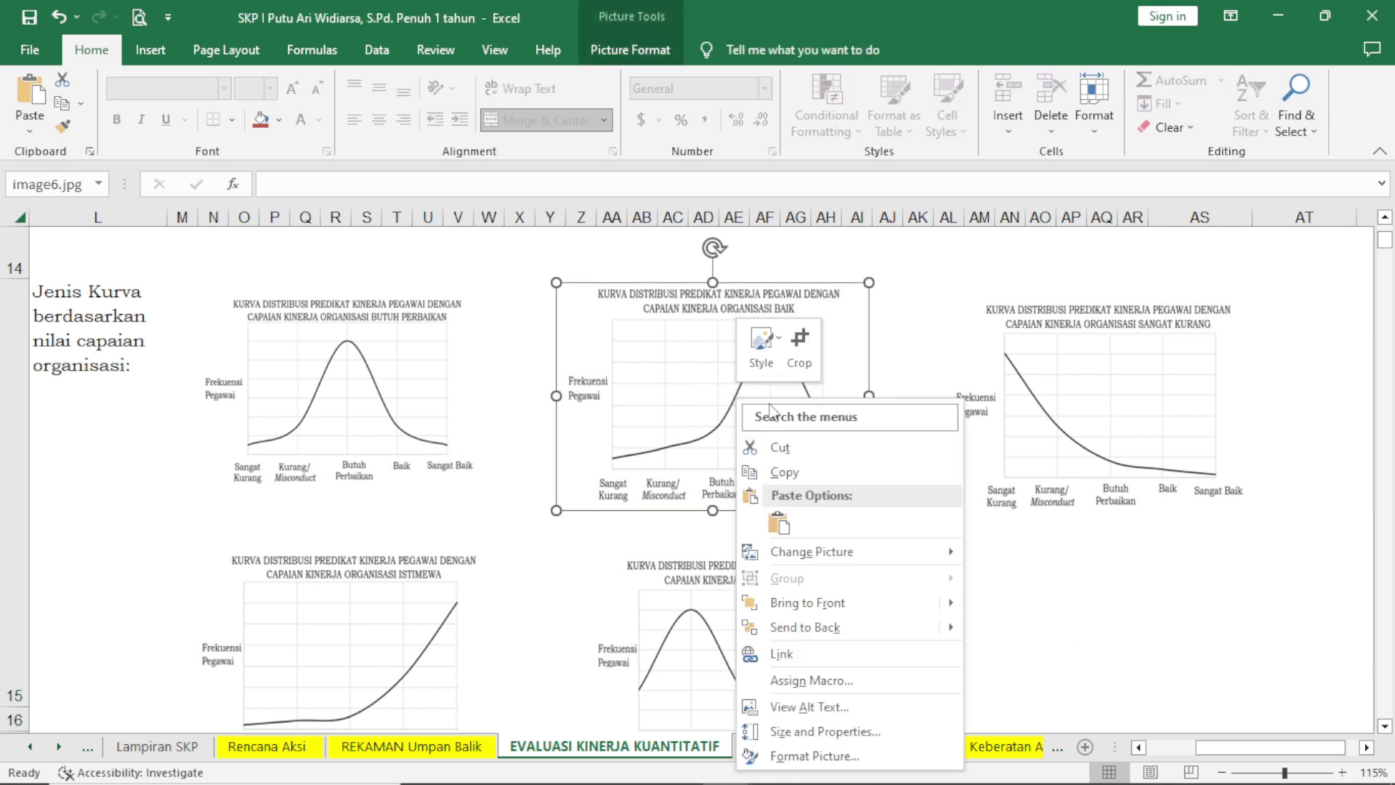
left_click(779, 474)
Replace the ISTIMEWA curve in the POLA DISTRIBUSI section with the copied BAIK curve picture.
left_click_drag(1239, 746, 1190, 746)
left_click(735, 530)
key("Delete")
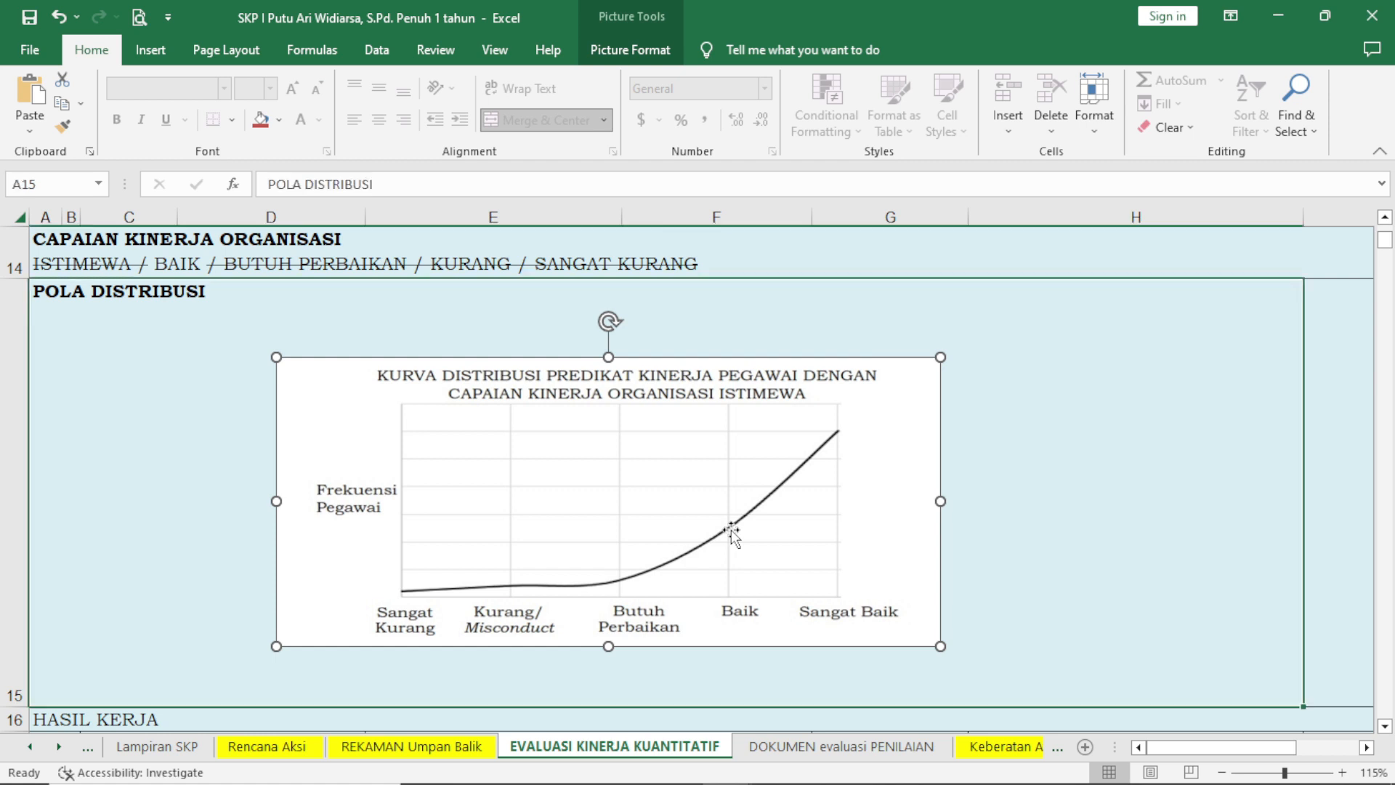
key("ctrl+v")
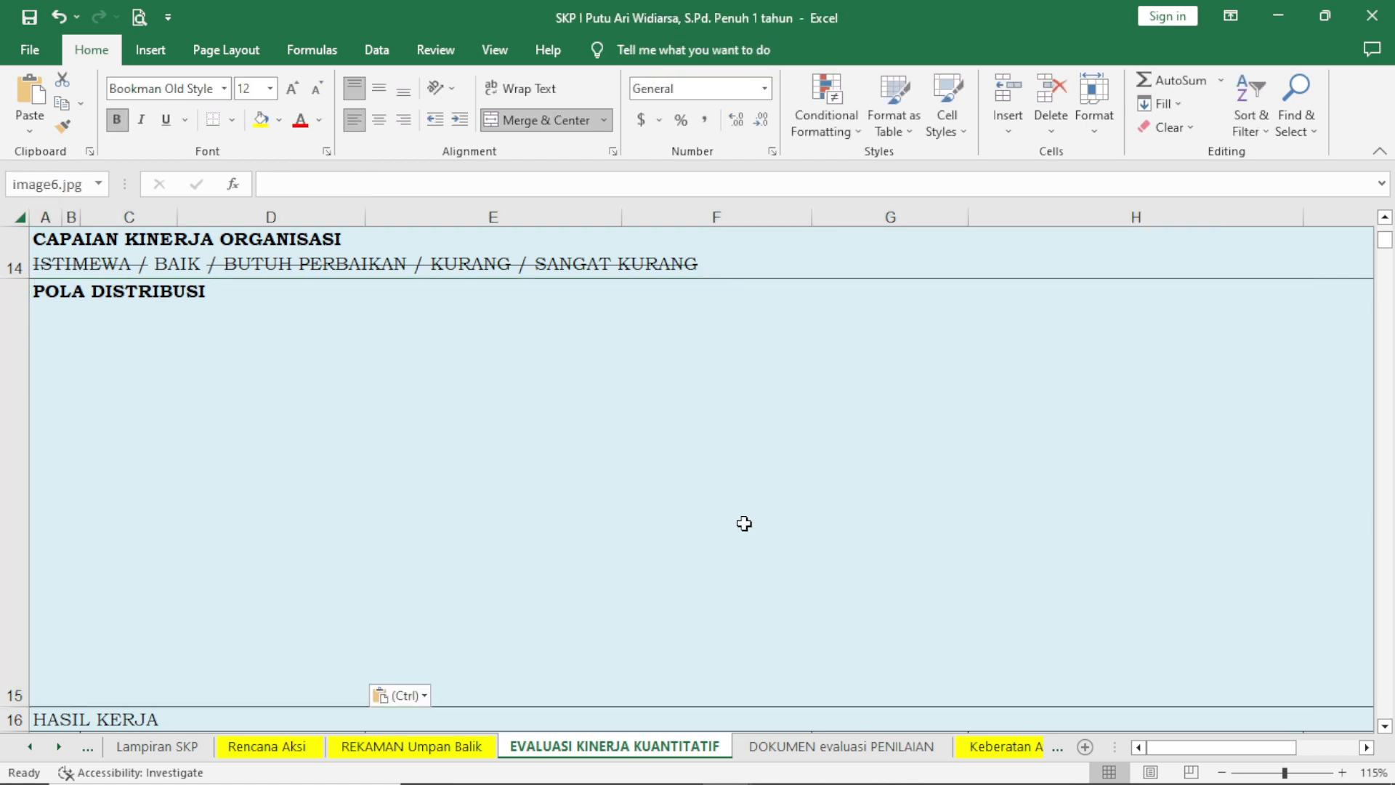
Enlarge the pasted BAIK curve and position it near the middle of the POLA DISTRIBUSI area.
left_click_drag(331, 410, 598, 469)
left_click_drag(603, 559, 959, 642)
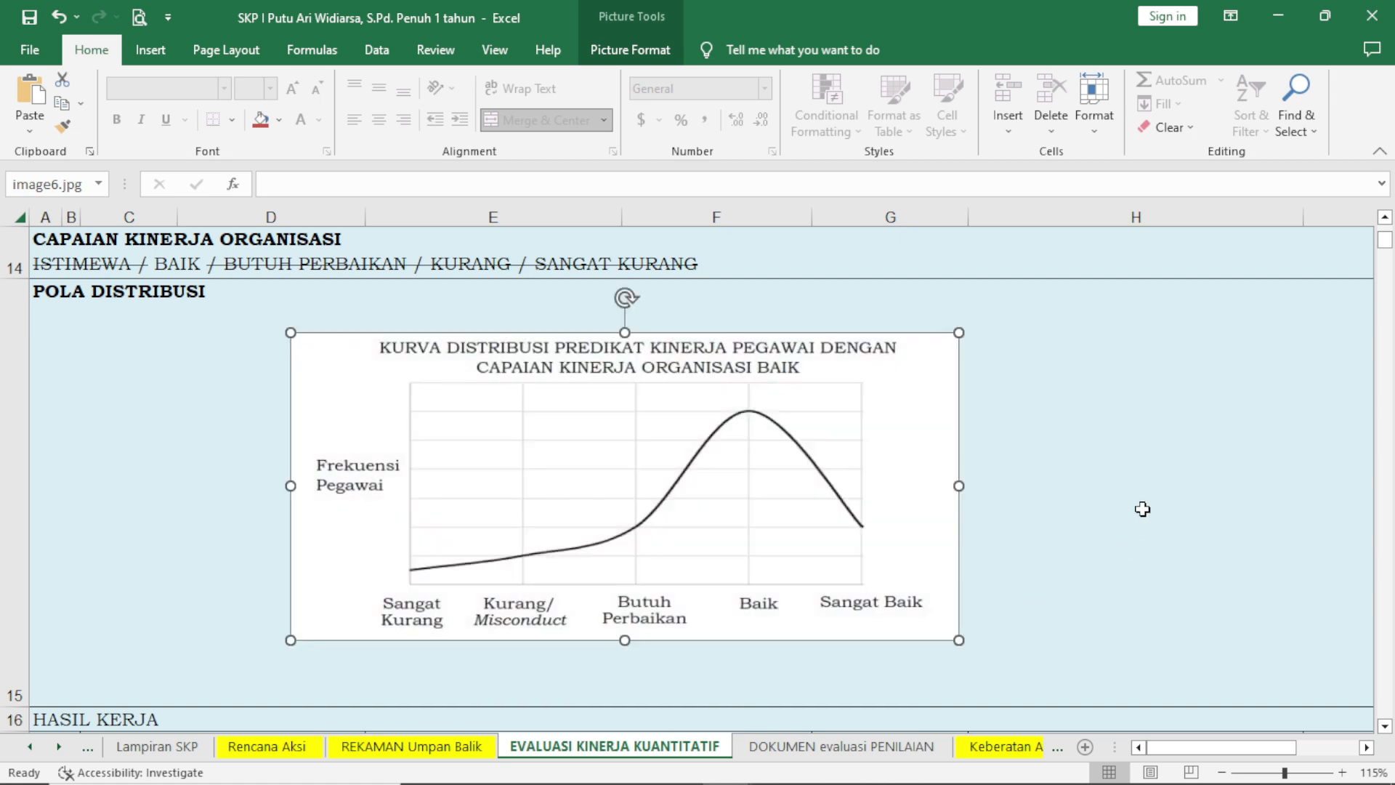
scroll(1142, 509, "down", 4, "ctrl")
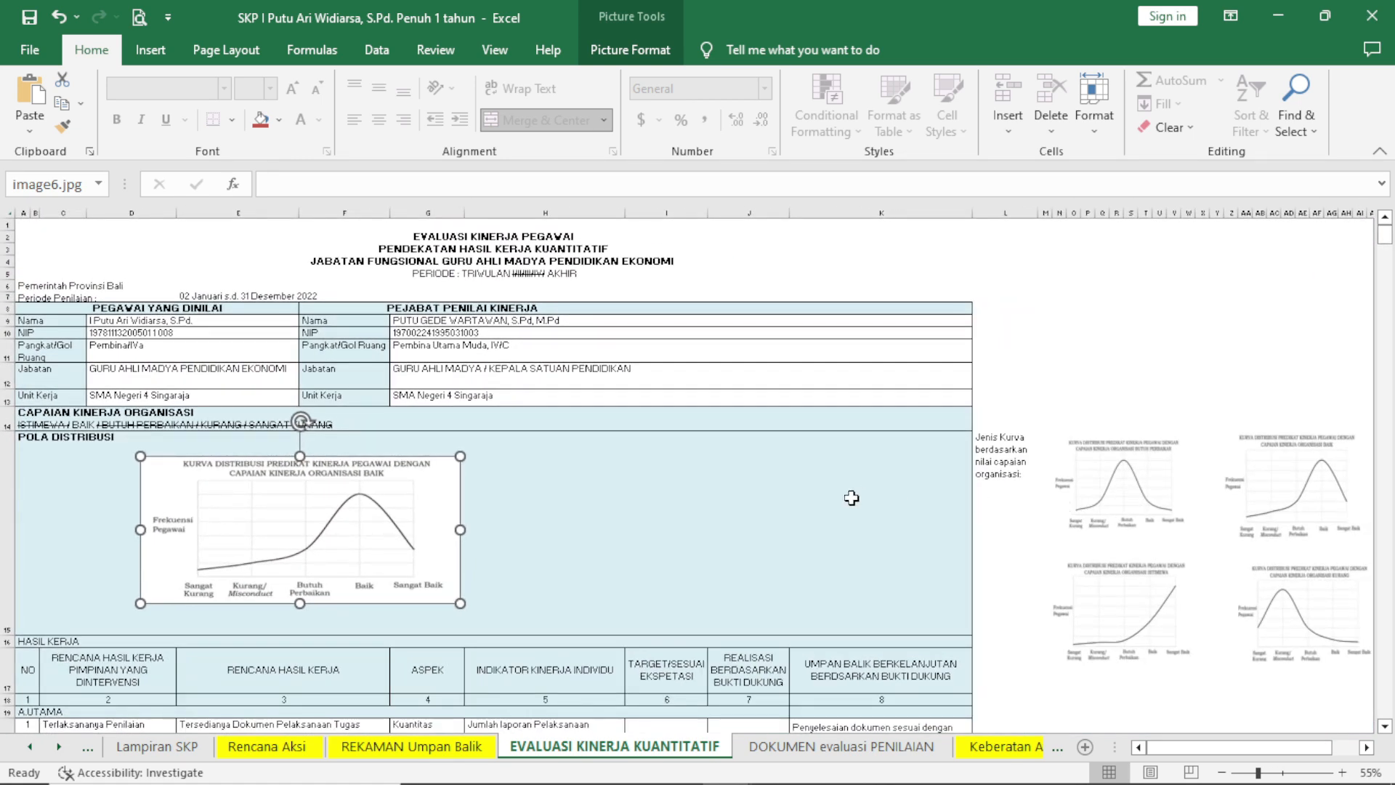
scroll(1083, 698, "up", 1, "ctrl")
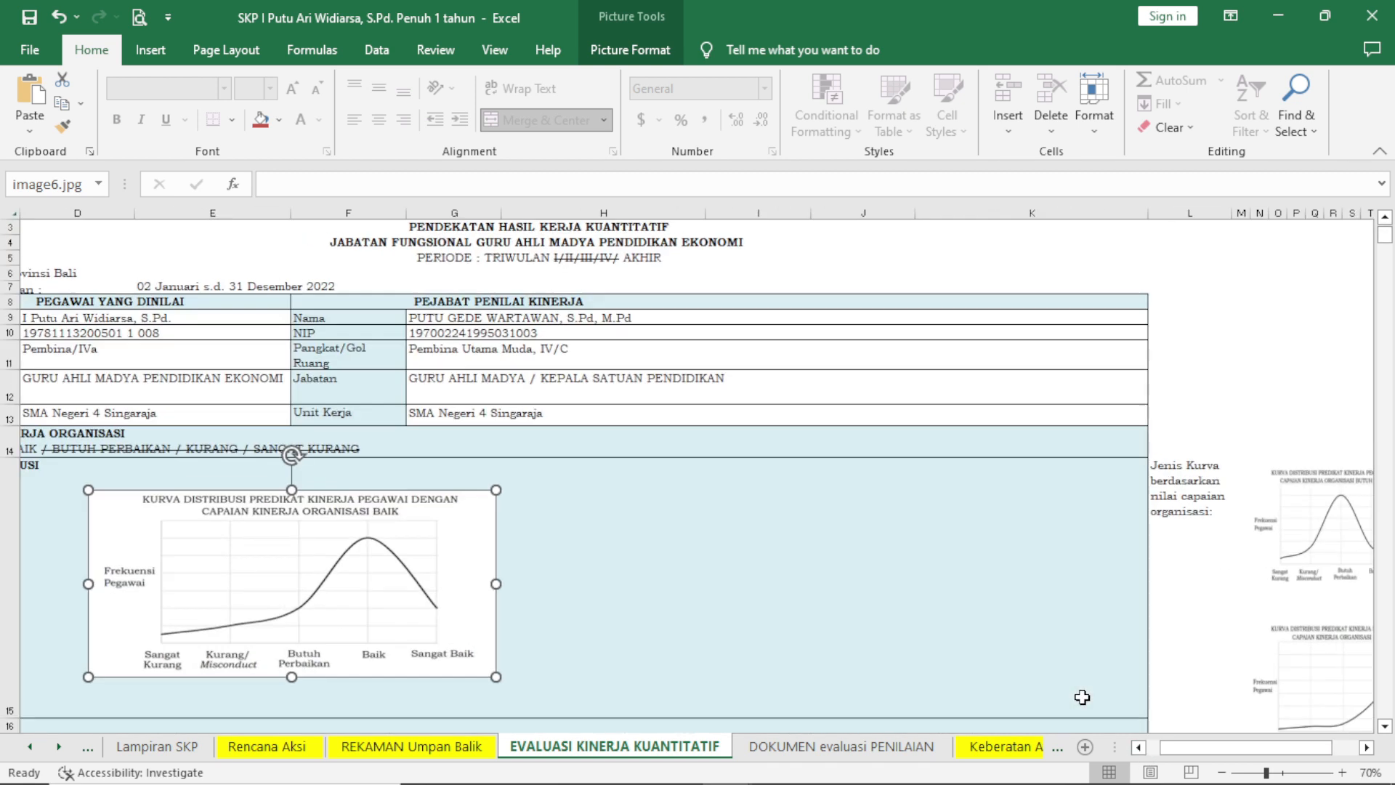
scroll(1101, 694, "down", 2)
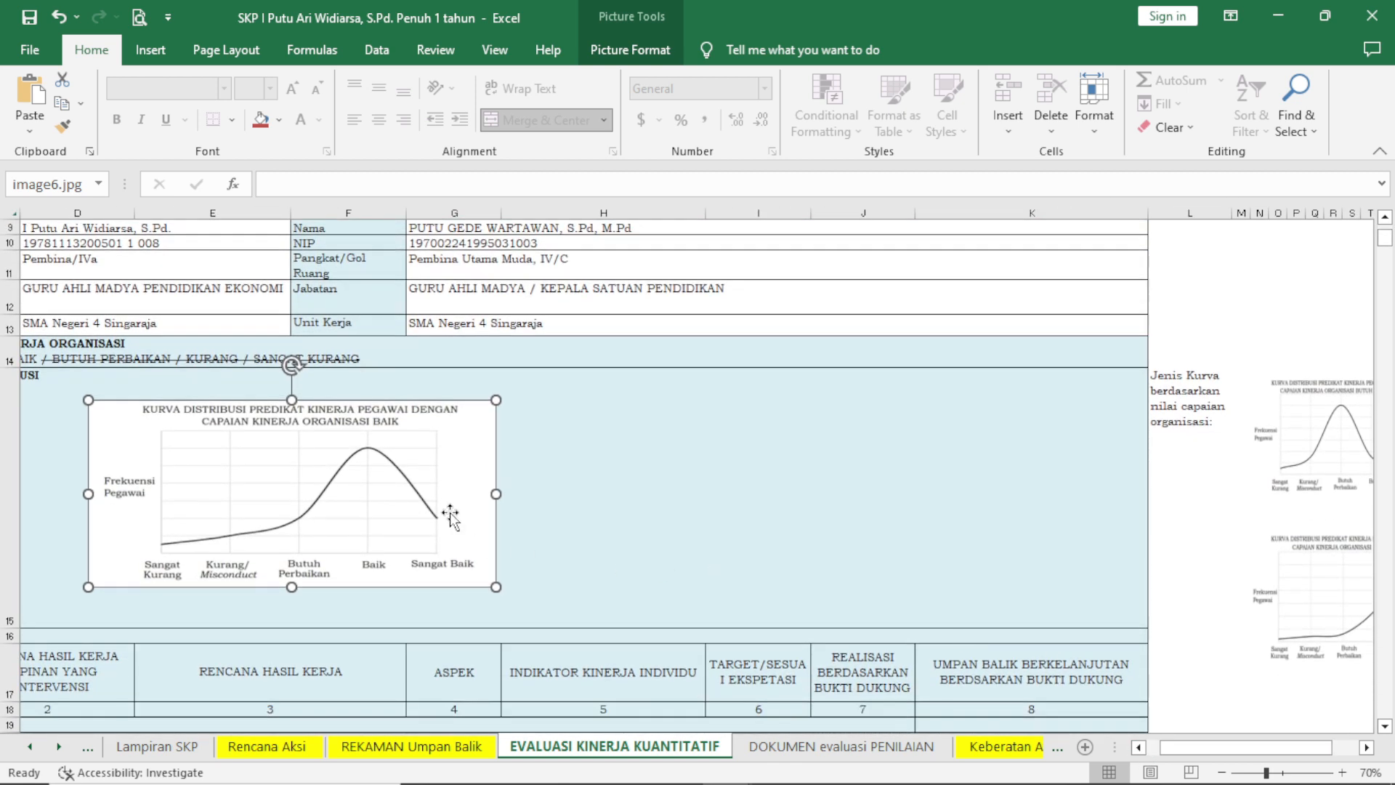
left_click_drag(451, 516, 666, 525)
left_click(815, 470)
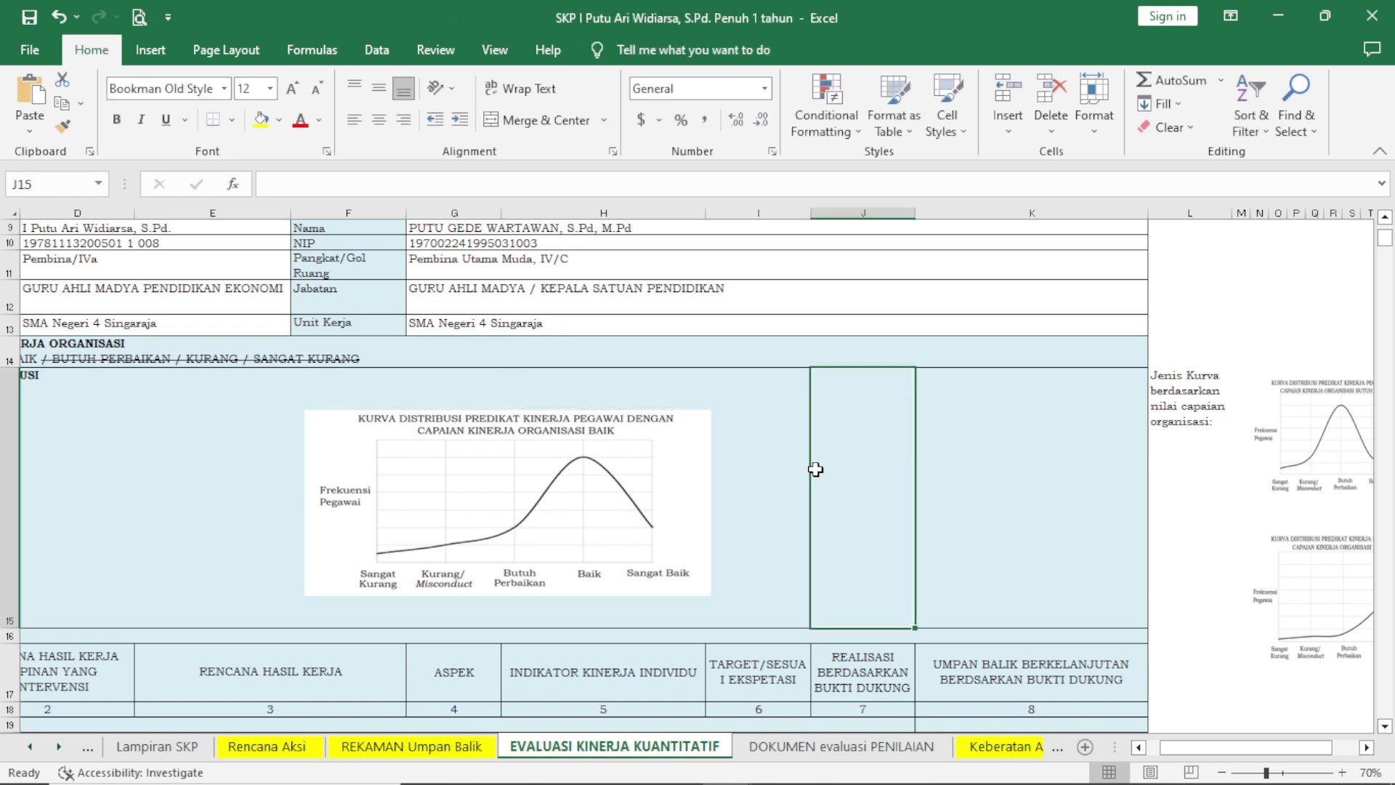
left_click(941, 438)
Review the HASIL KERJA targets, realisations and feedback below the BAIK distribution curve.
scroll(783, 401, "down", 3)
scroll(840, 345, "up", 3)
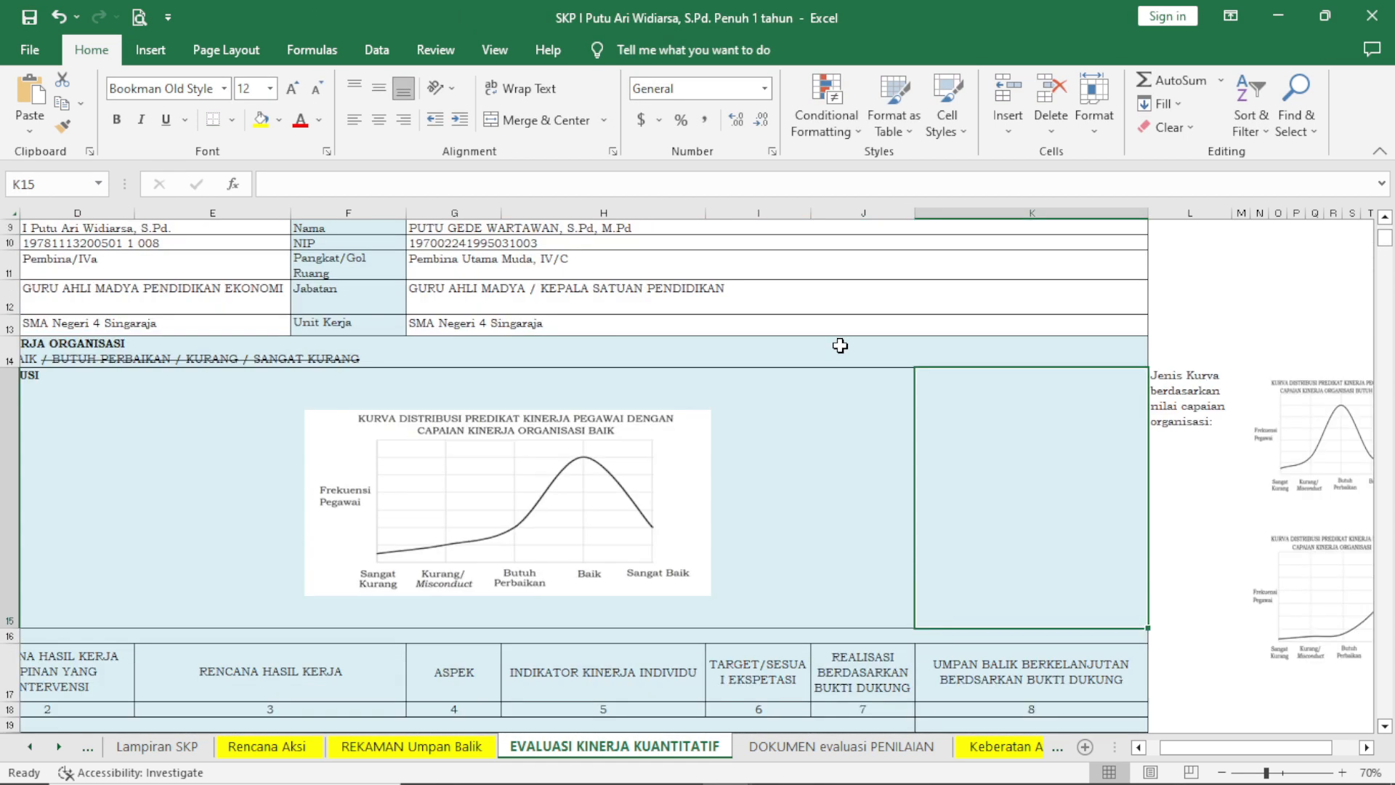
scroll(843, 344, "down", 4)
scroll(923, 310, "up", 2)
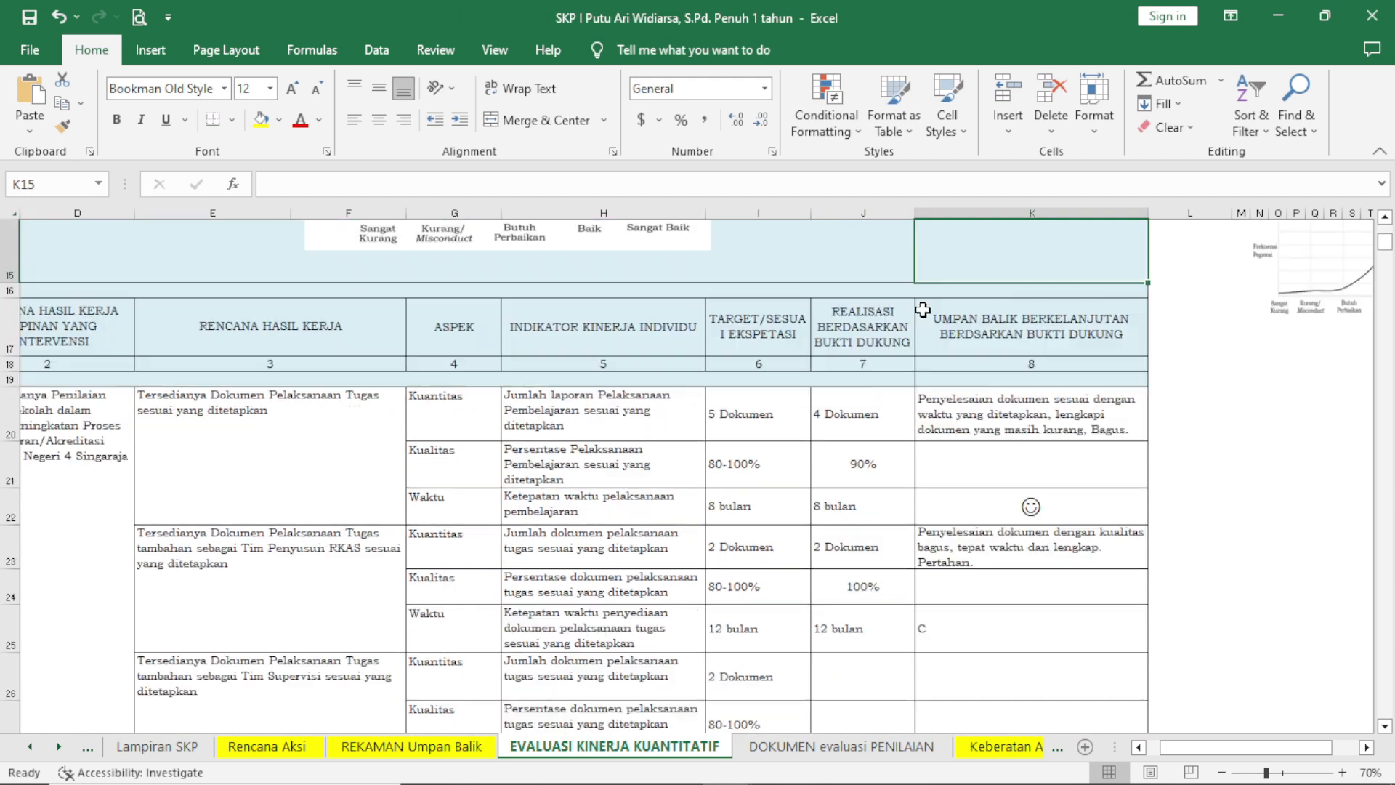
scroll(923, 311, "up", 2)
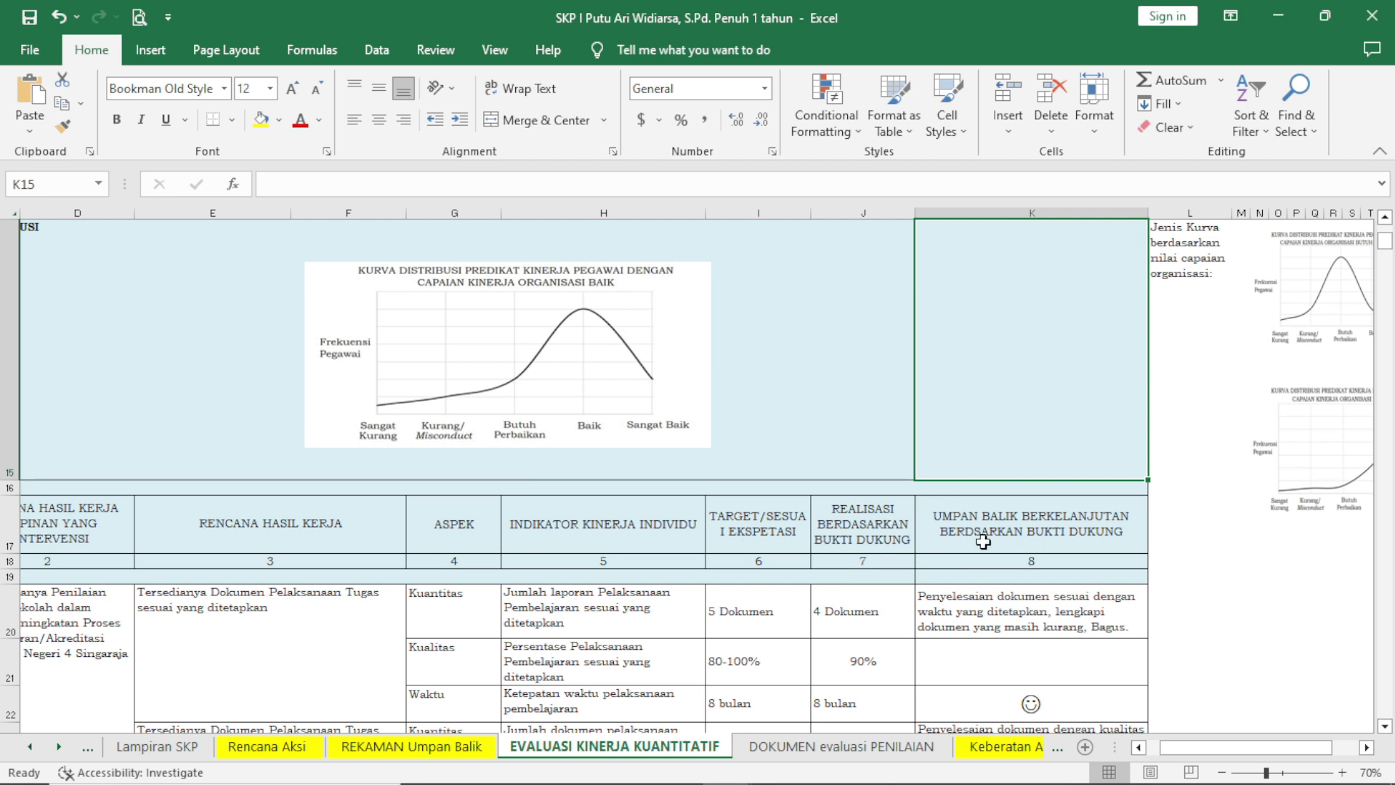
scroll(891, 561, "down", 1)
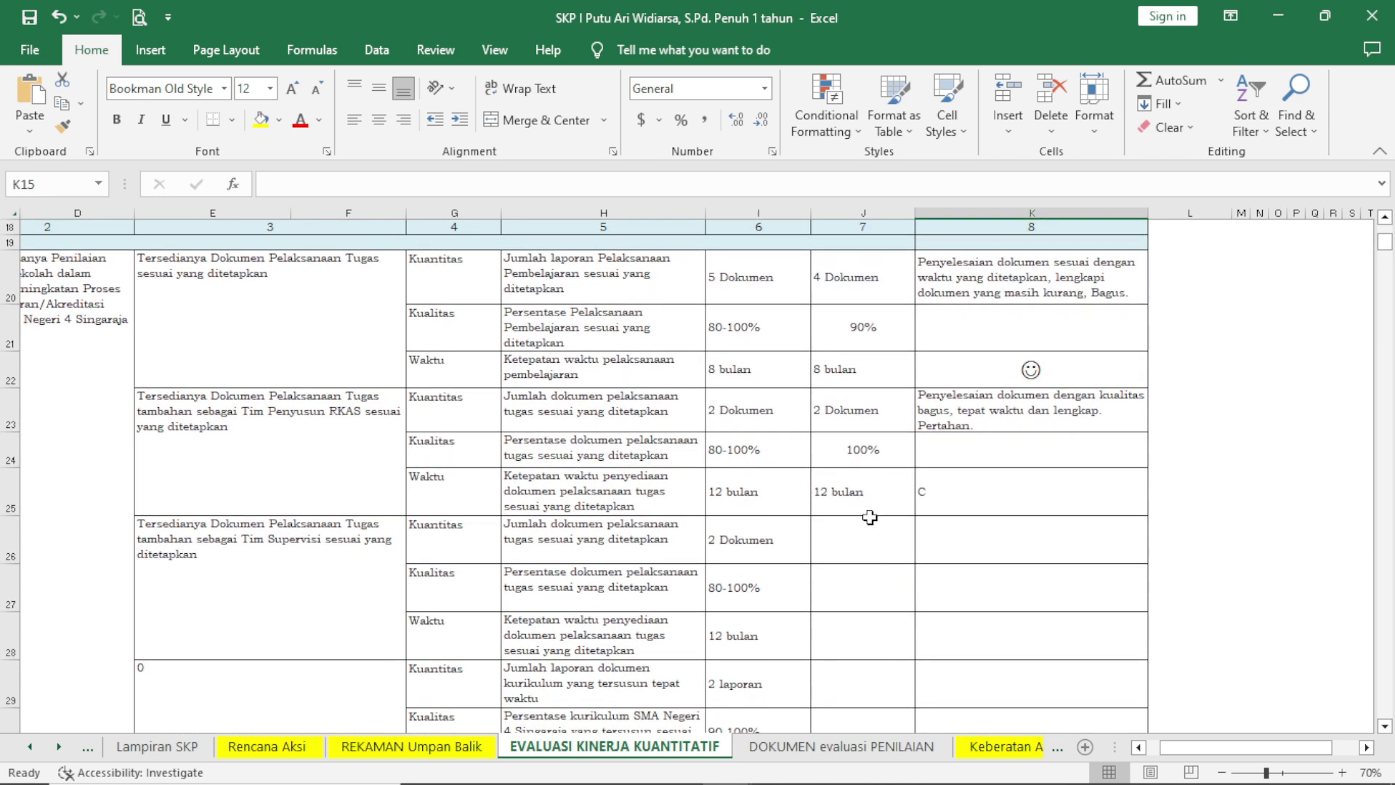
scroll(861, 436, "up", 1)
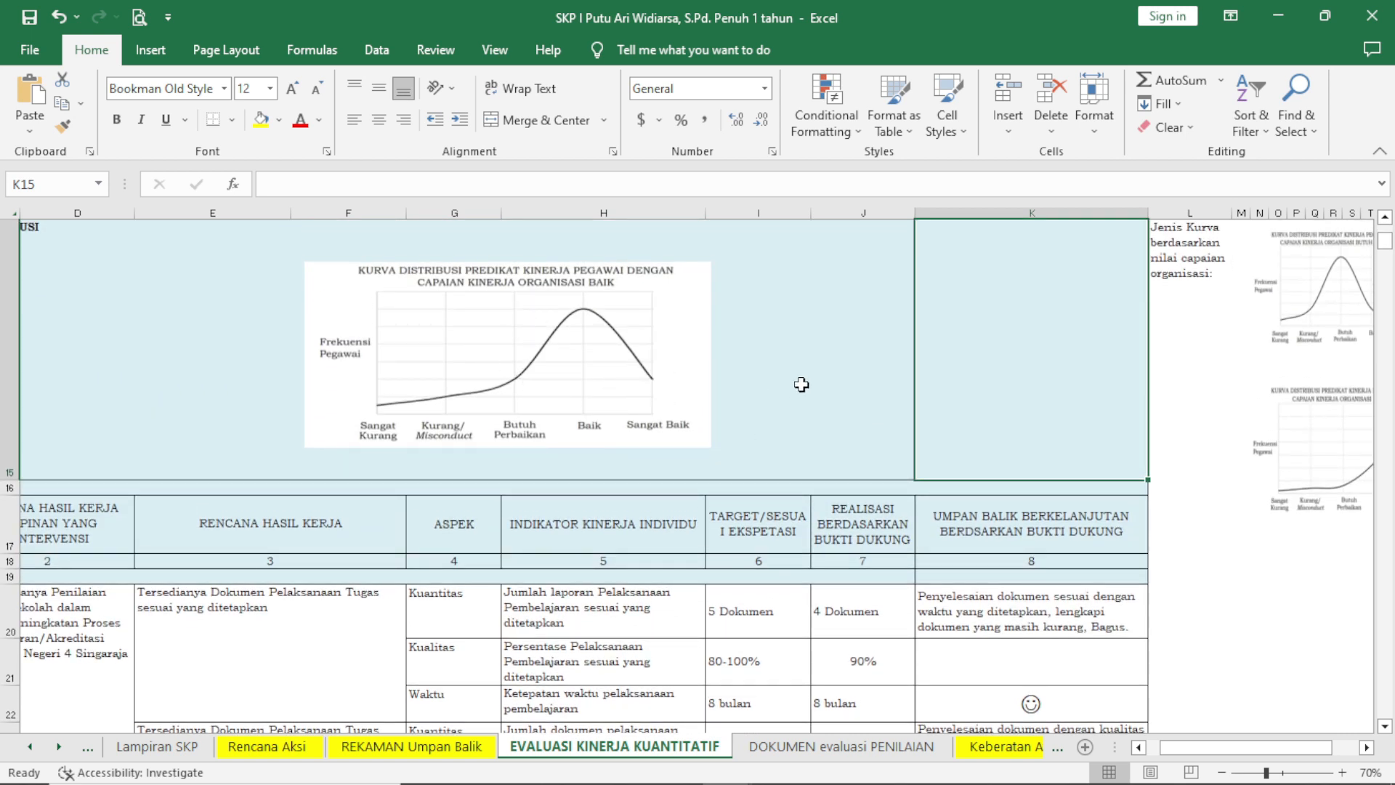
Open the DOKUMEN evaluasi PENILAIAN sheet and read it from the title and period down to the signature block.
left_click(1058, 752)
left_click(990, 753)
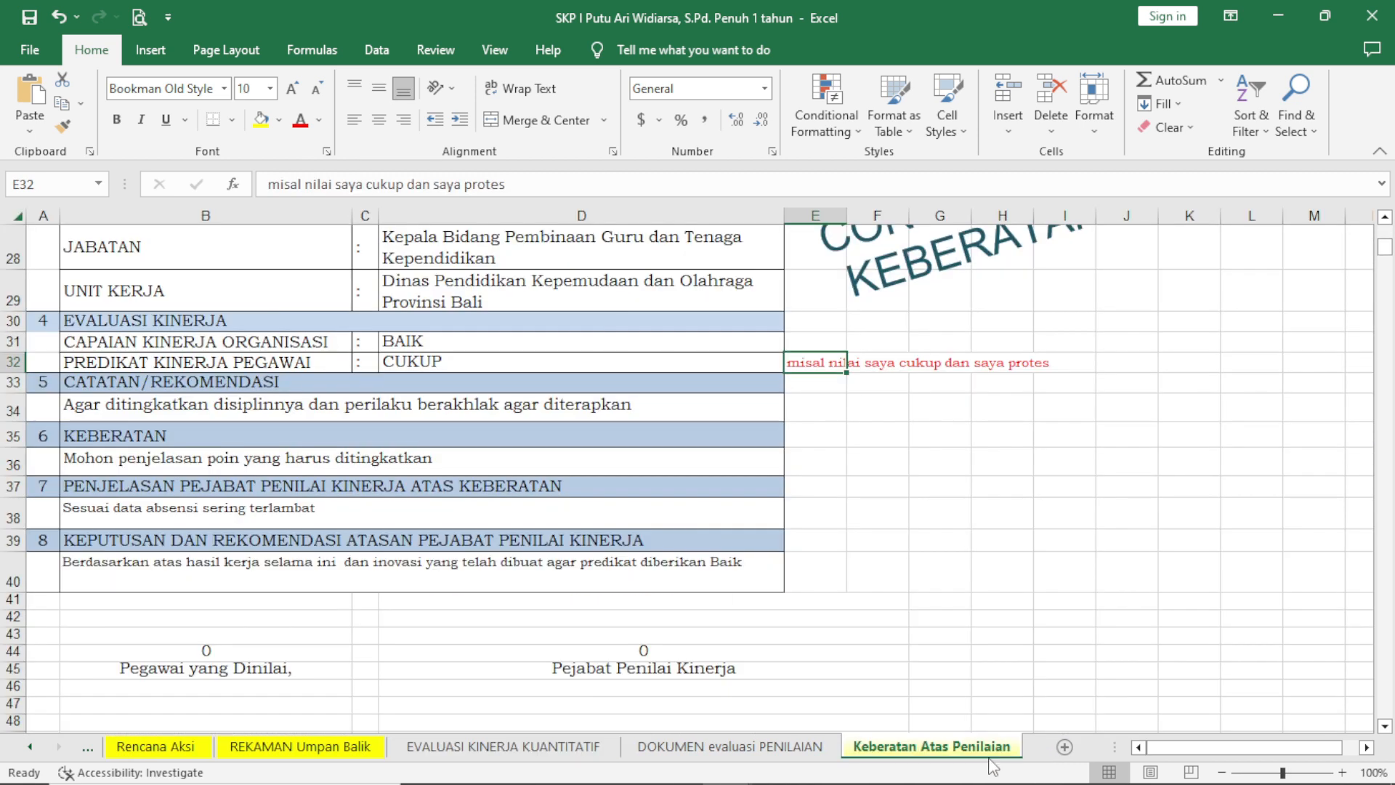
left_click(763, 748)
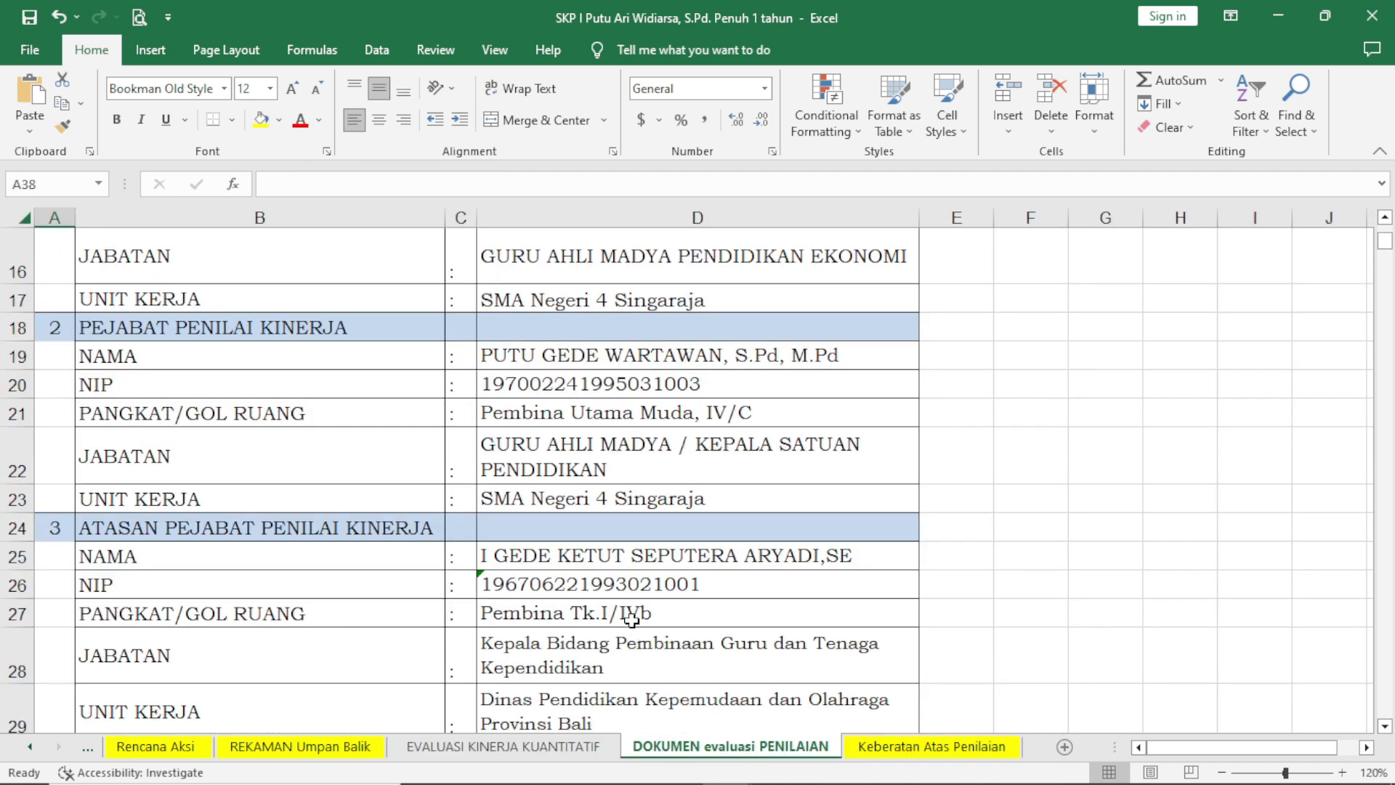
scroll(626, 607, "up", 5)
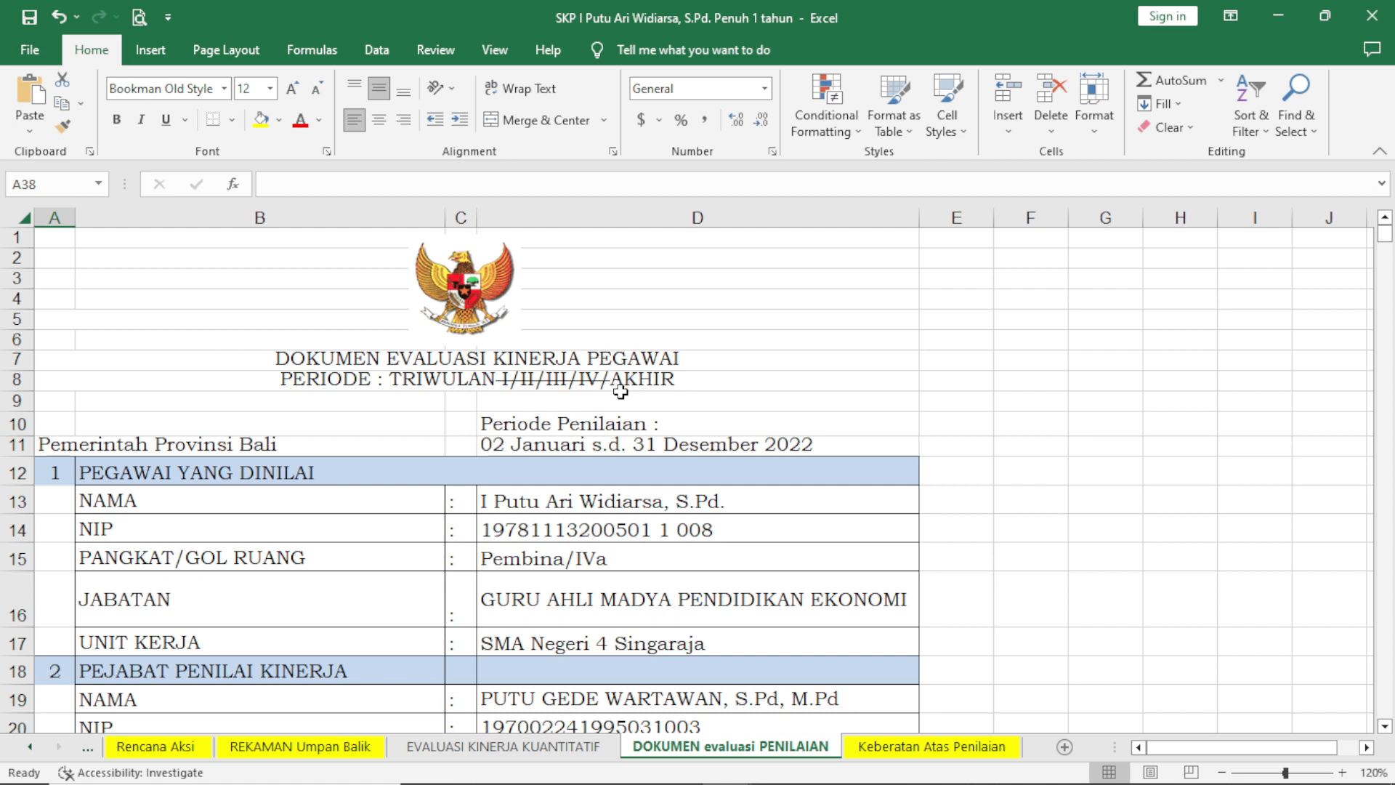
scroll(620, 393, "down", 6)
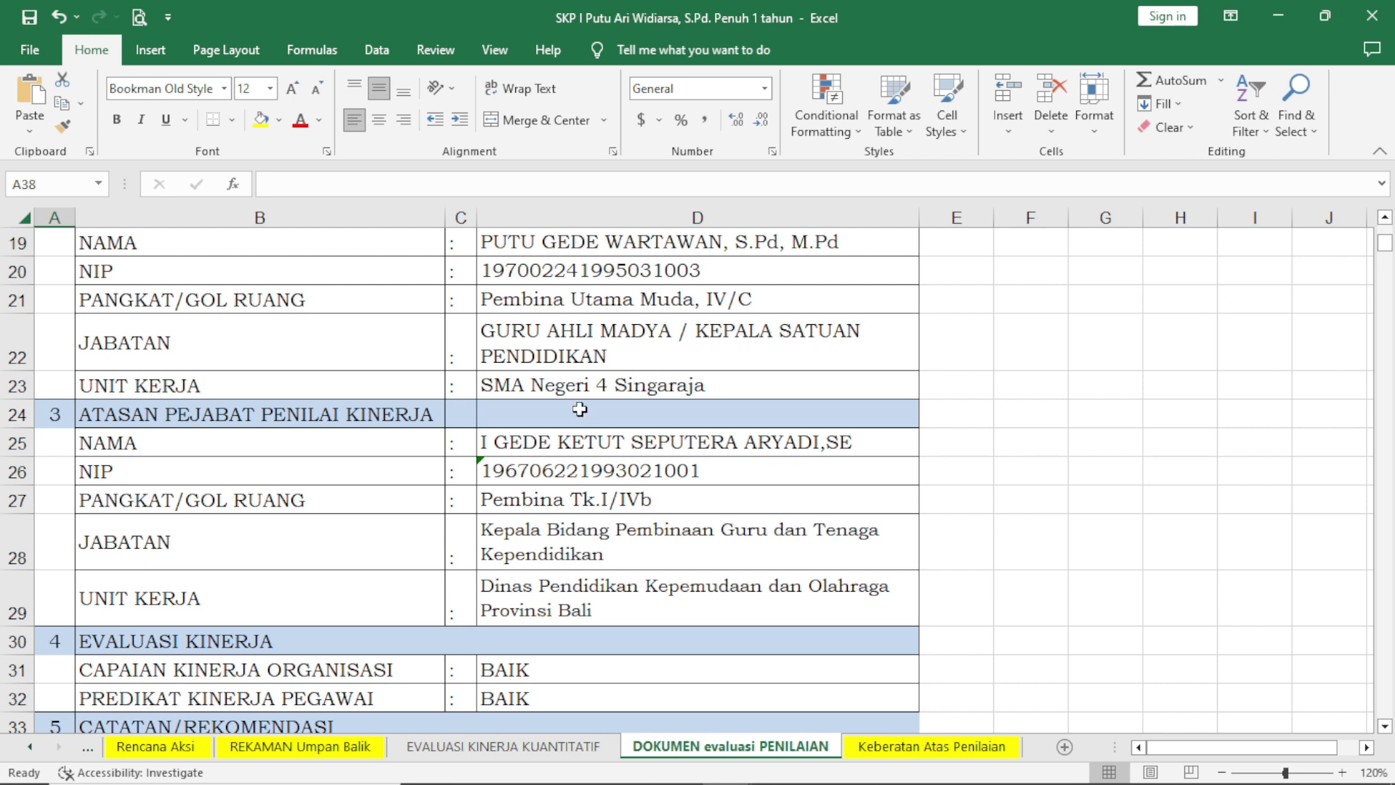
scroll(580, 409, "down", 3)
scroll(588, 416, "down", 1)
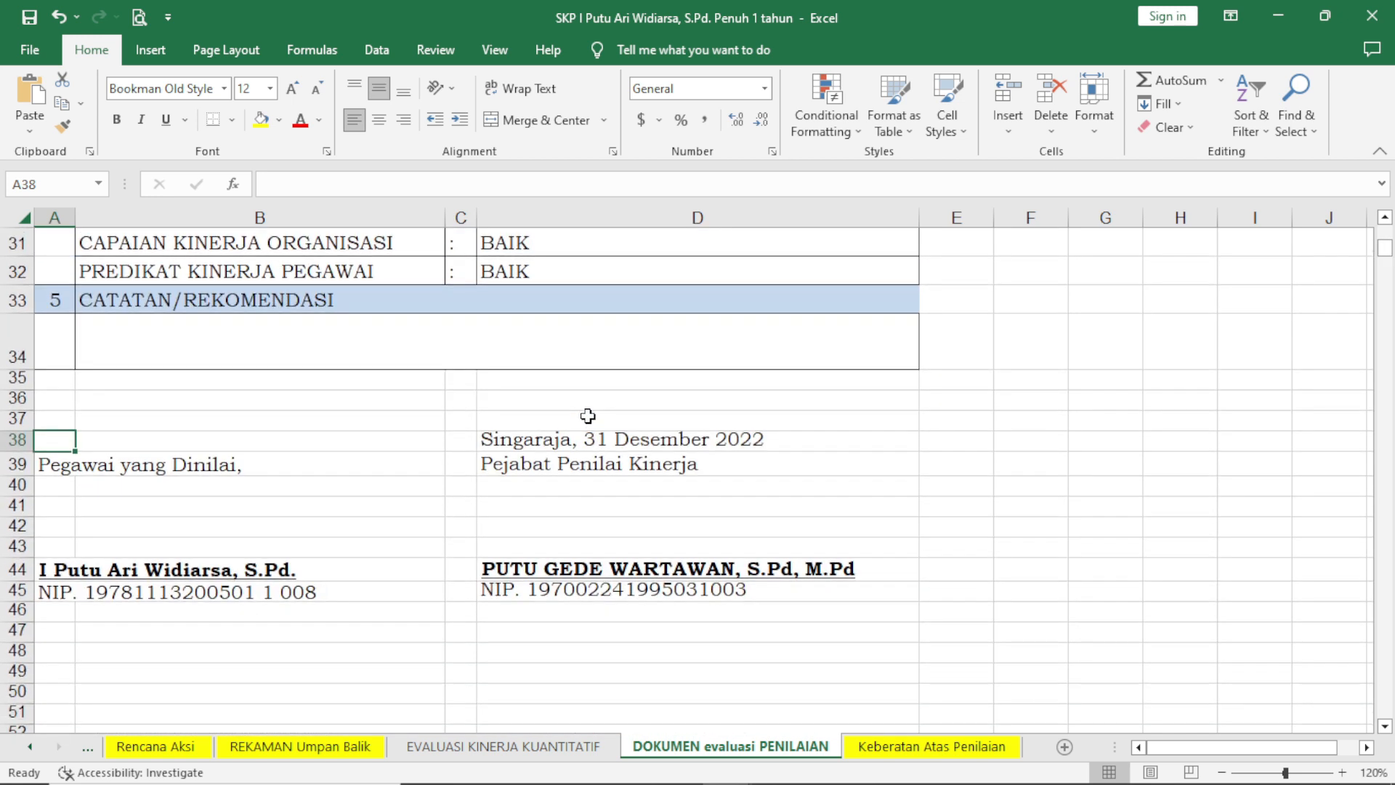
scroll(586, 414, "up", 2)
scroll(594, 404, "up", 1)
scroll(592, 403, "down", 3)
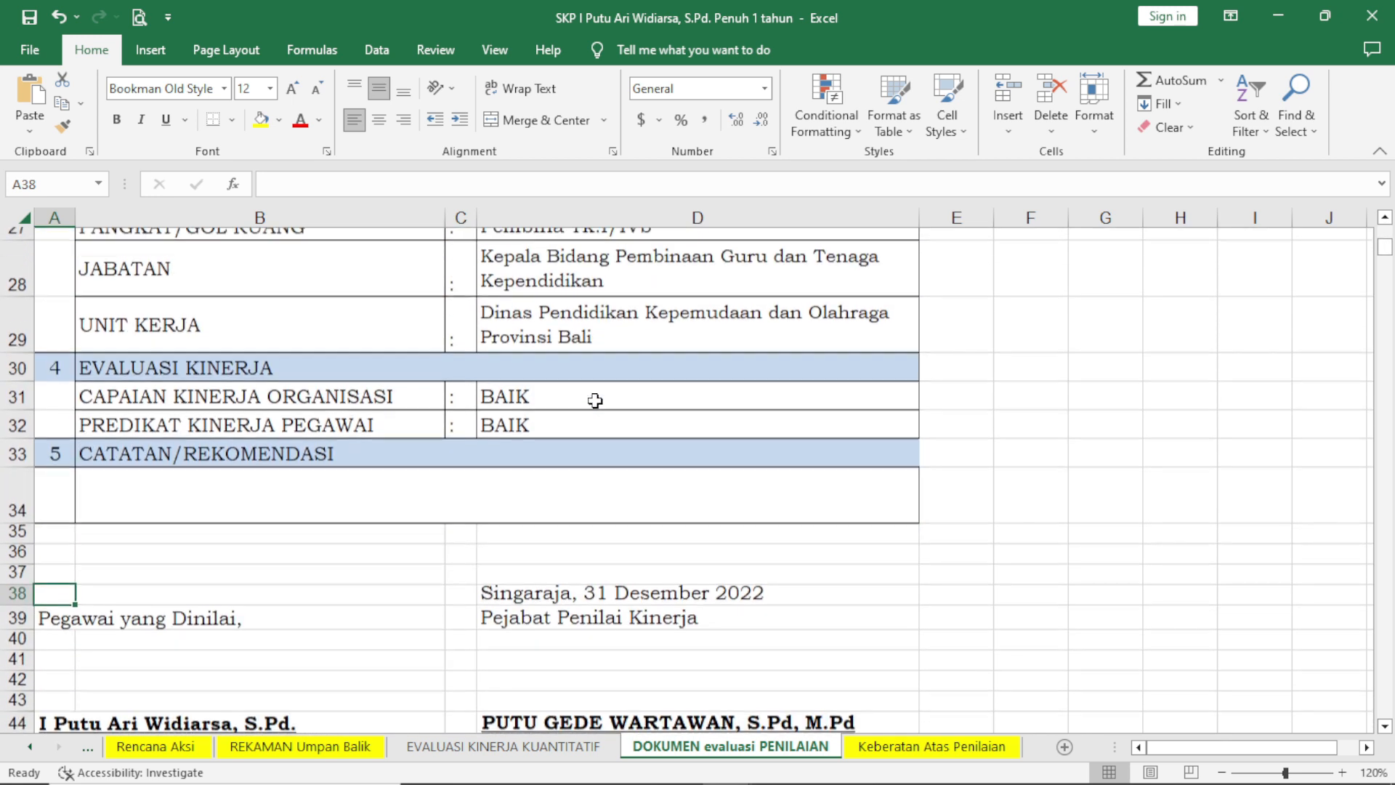
scroll(592, 402, "up", 2)
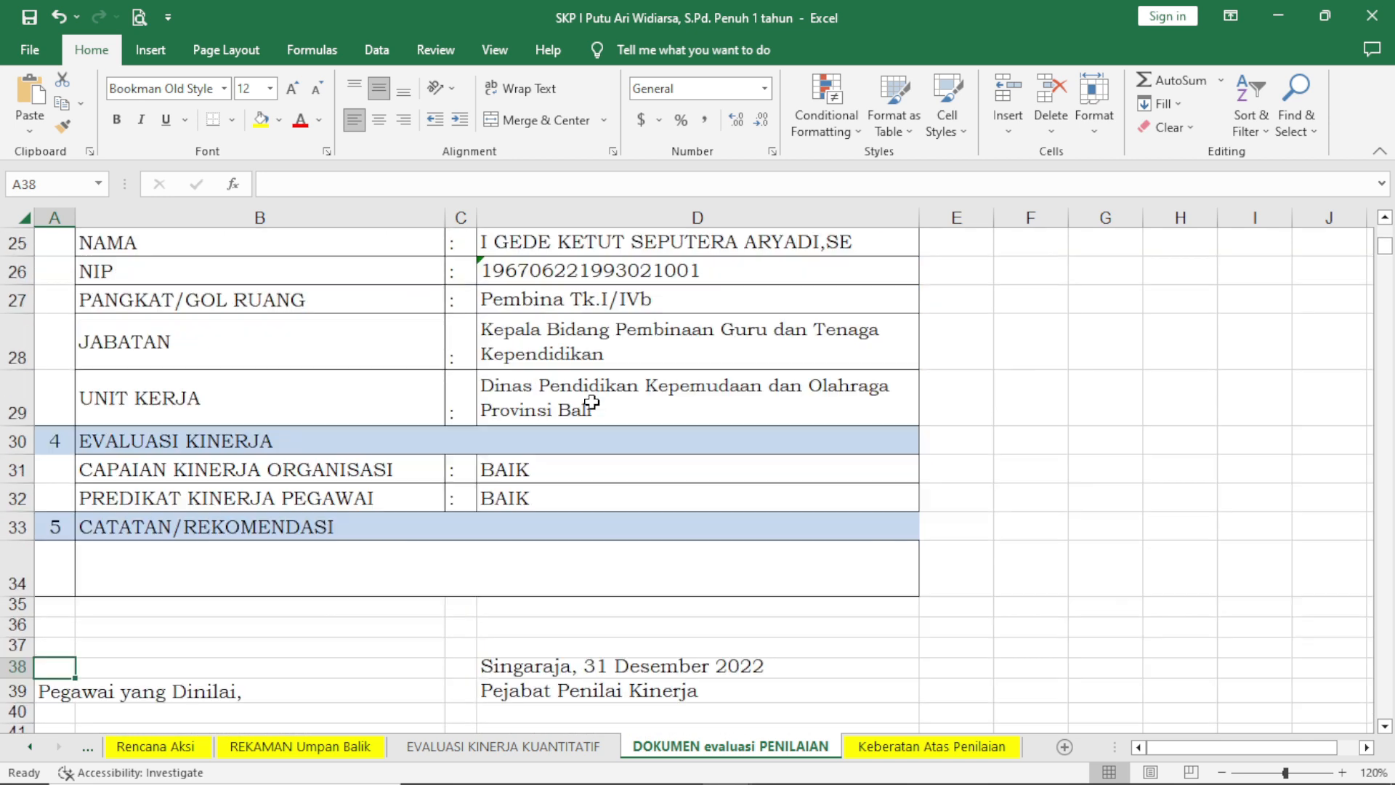
Compare the CAPAIAN KINERJA ORGANISASI and PREDIKAT KINERJA PEGAWAI ratings in the EVALUASI KINERJA section.
left_click(497, 469)
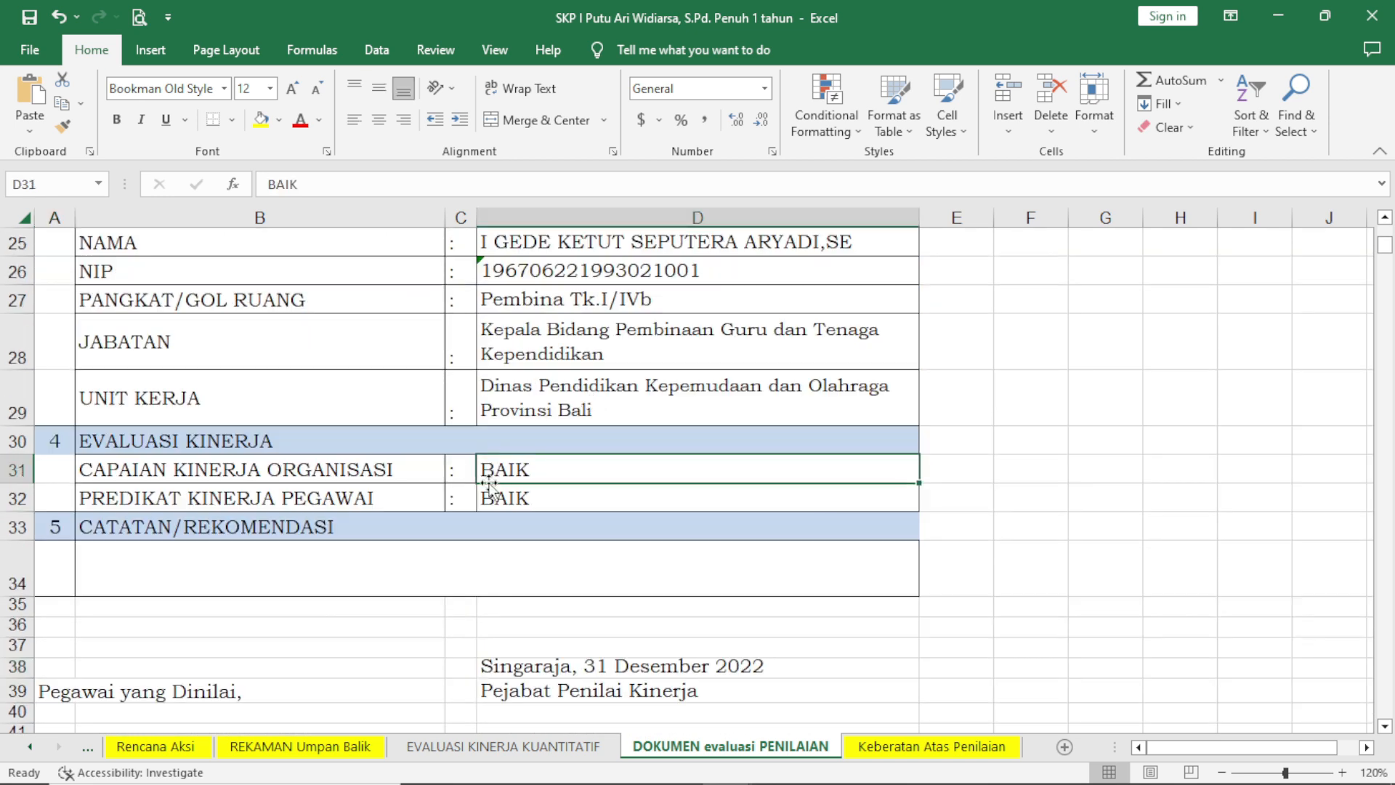
left_click(494, 497)
left_click(496, 471)
left_click(494, 487)
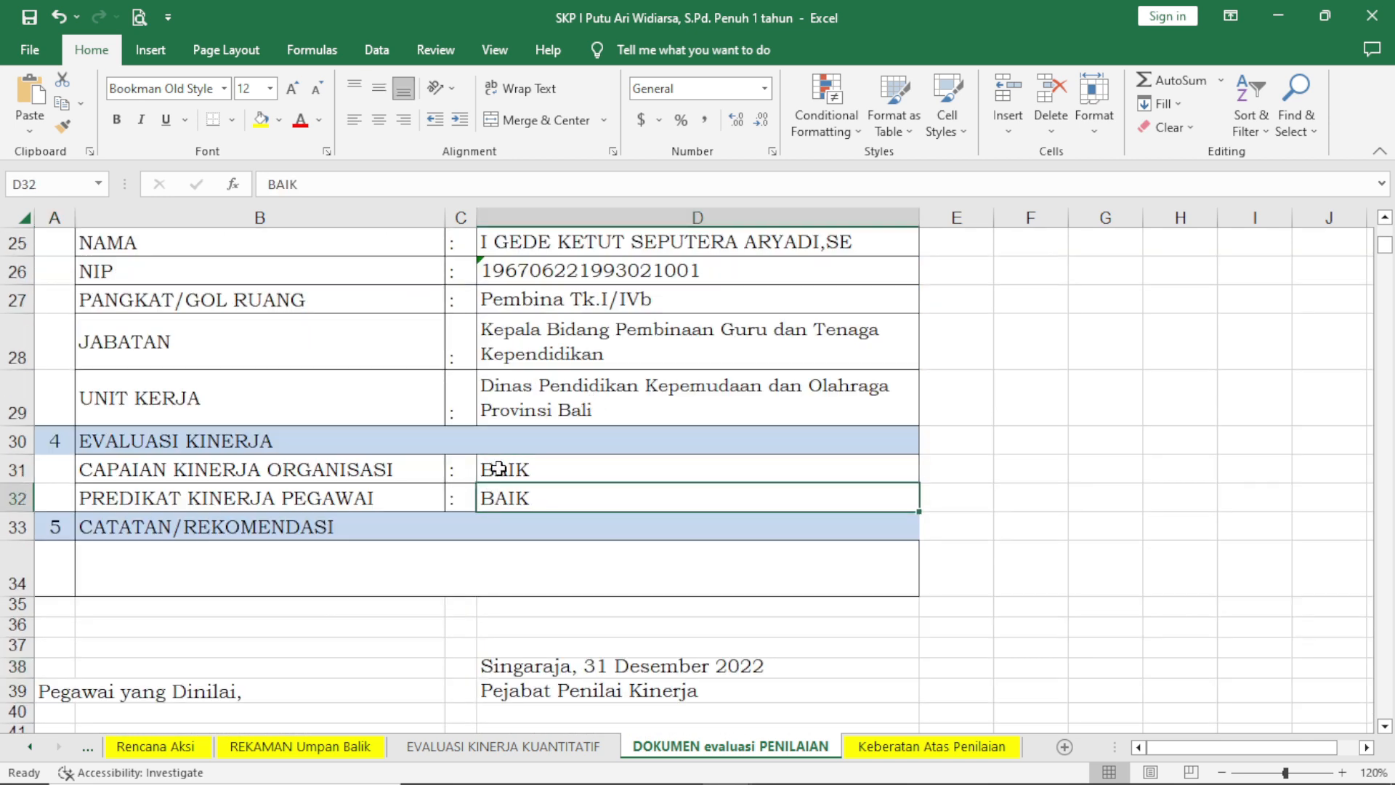
left_click(494, 469)
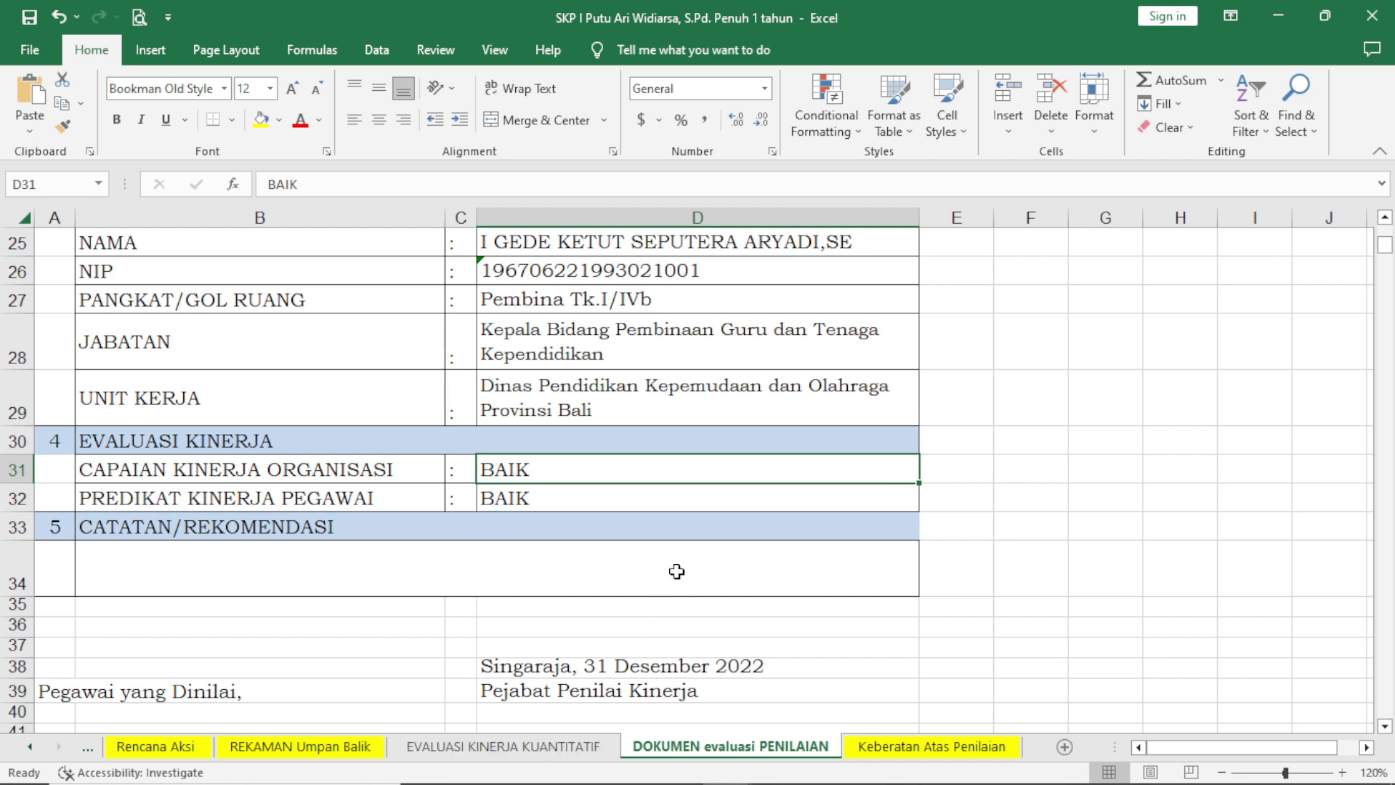
left_click(534, 493)
left_click(550, 473)
left_click(550, 499)
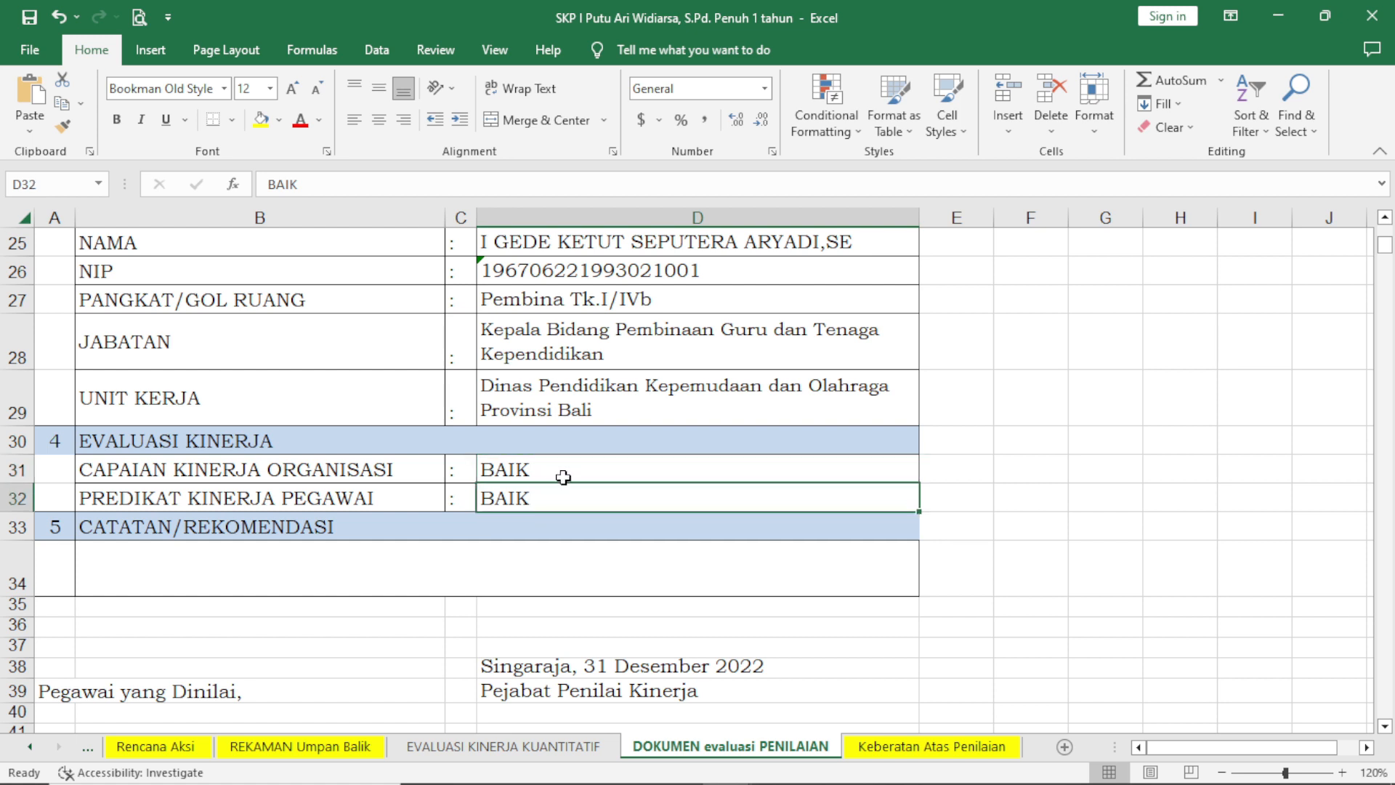
left_click(562, 476)
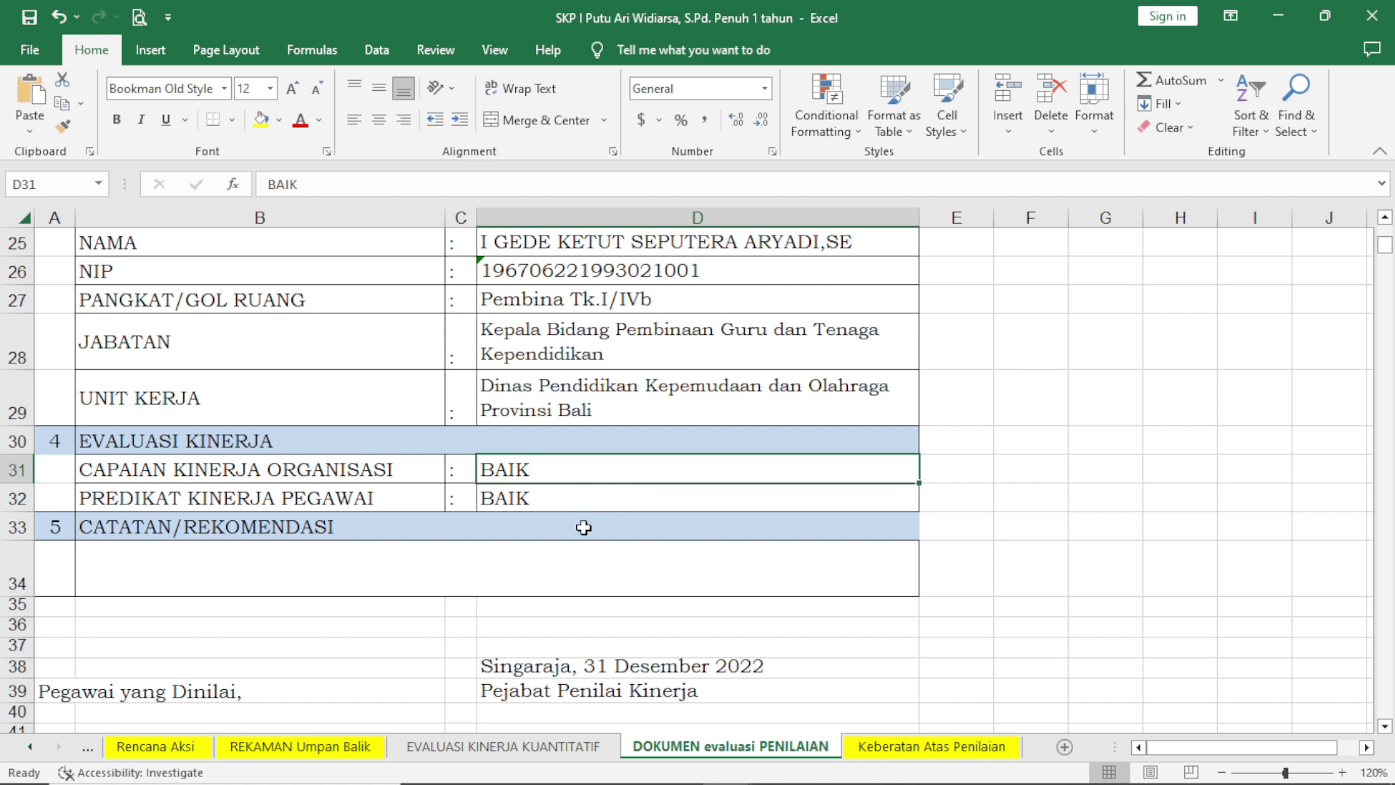
Check the supervisor's name, NIP and rank under ATASAN PEJABAT PENILAI KINERJA, along with the evaluation and CATATAN/REKOMENDASI sections.
scroll(604, 495, "up", 2)
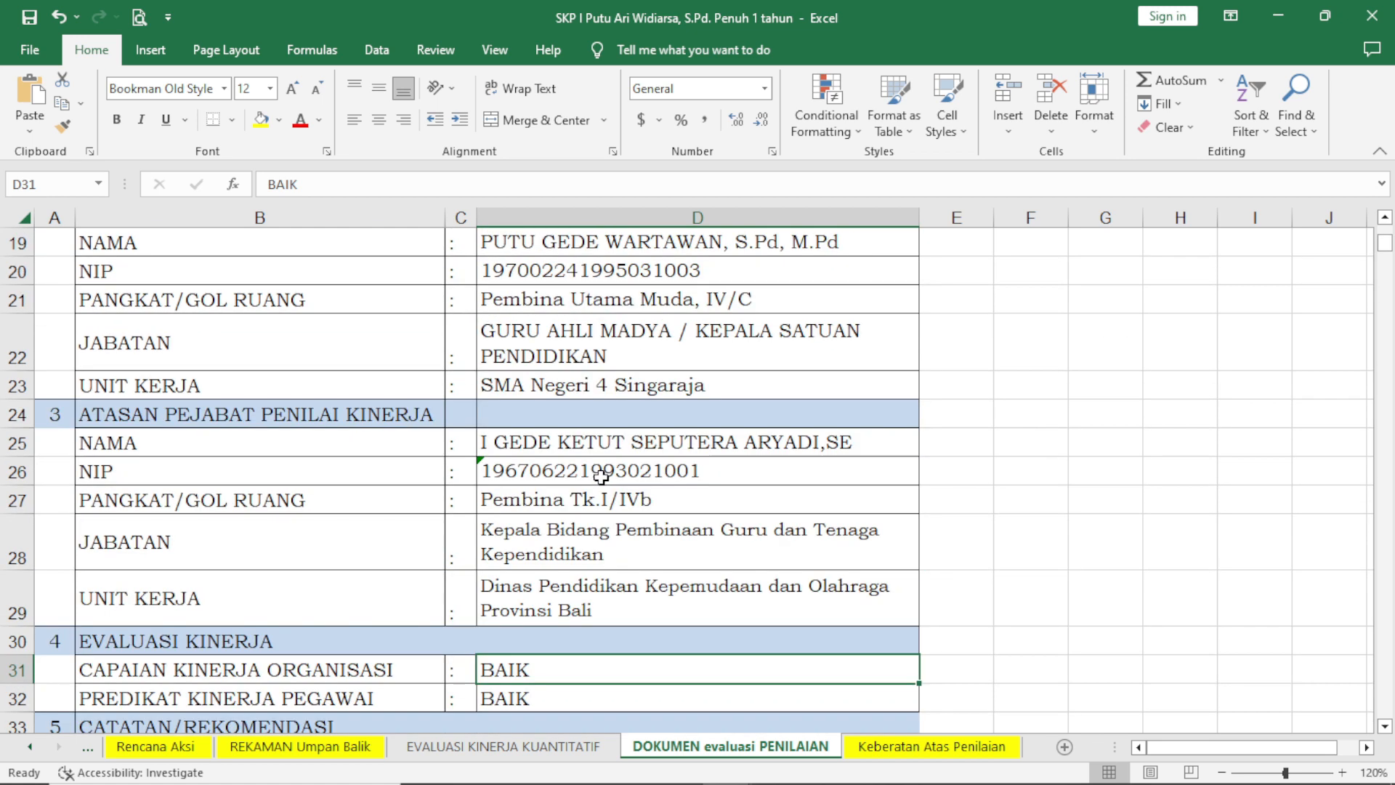
scroll(592, 472, "down", 2)
scroll(592, 466, "up", 4)
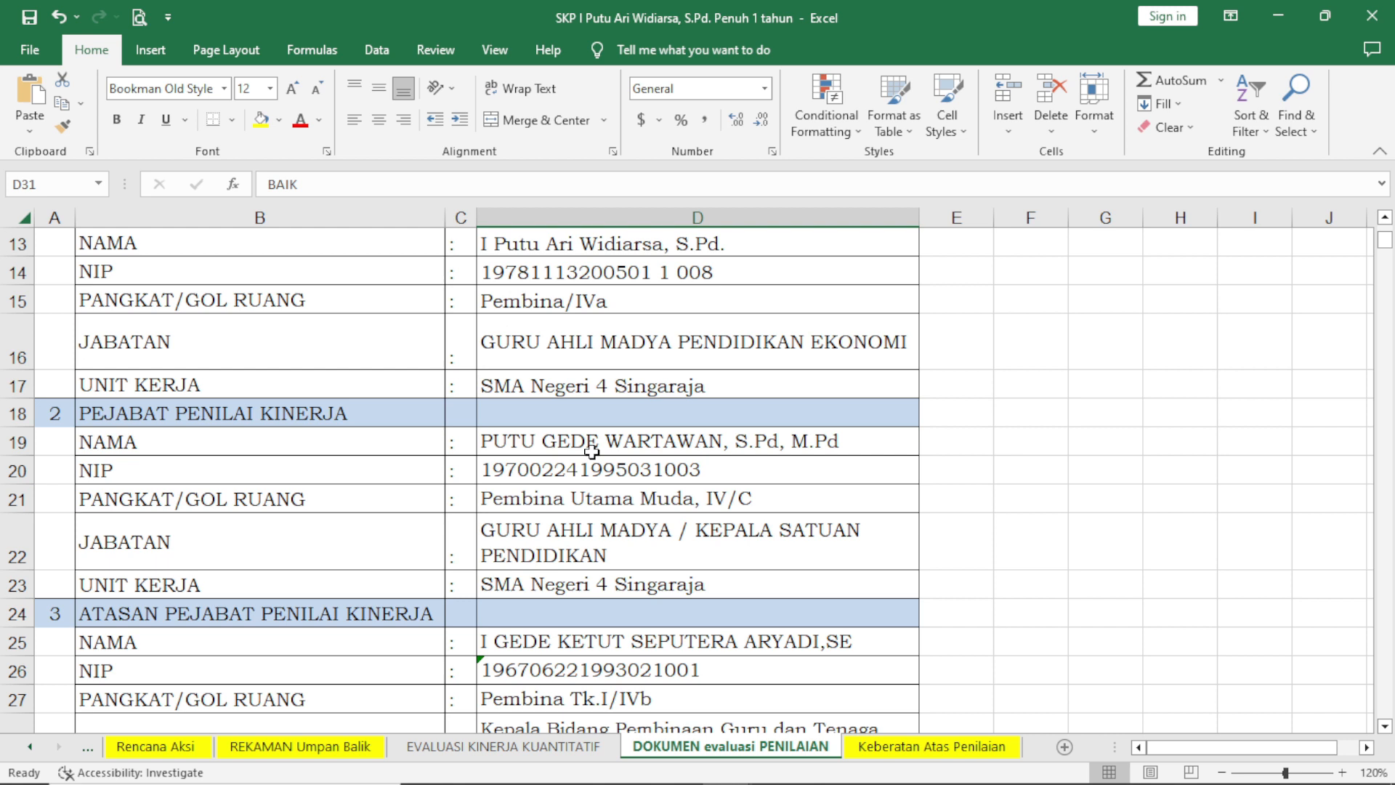
scroll(592, 451, "down", 6)
scroll(607, 434, "up", 4)
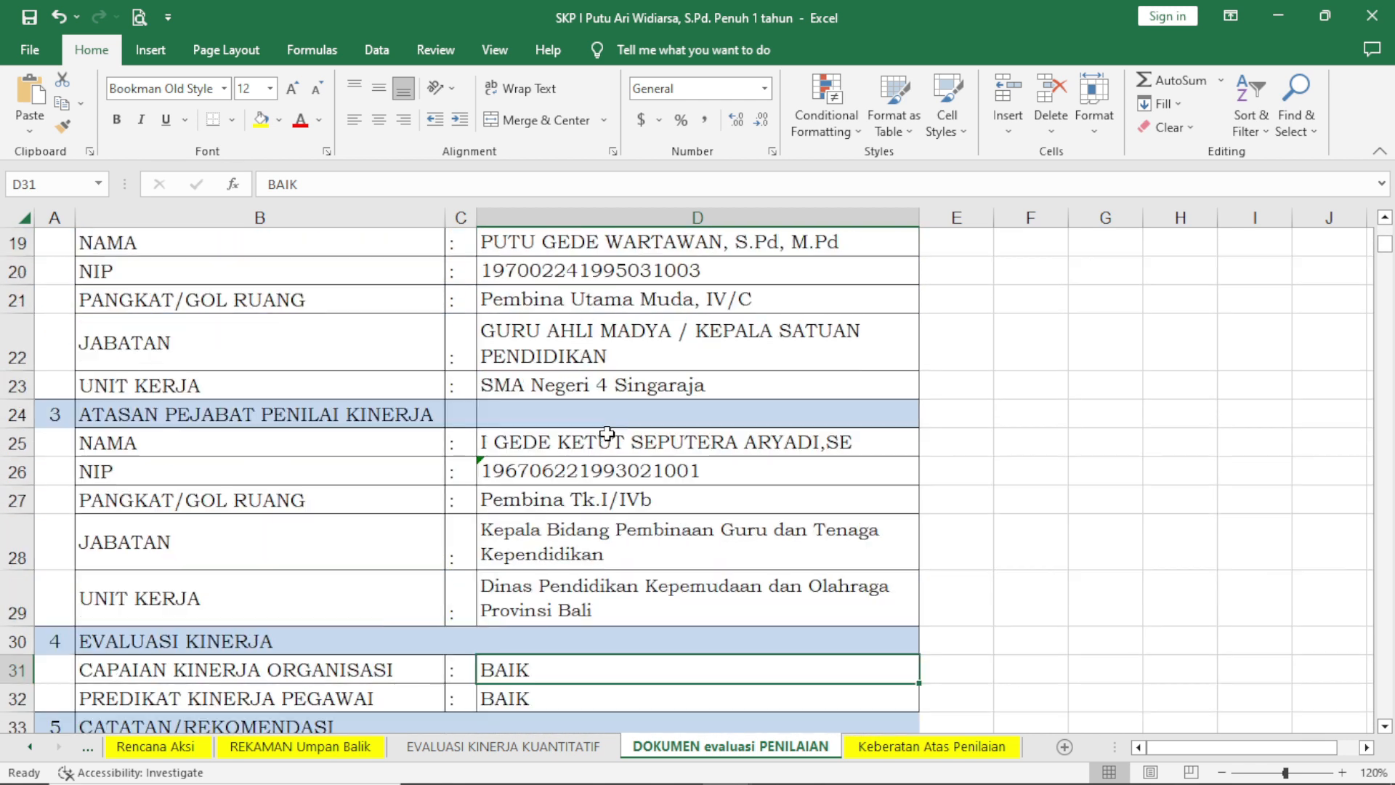
left_click(599, 445)
left_click(589, 471)
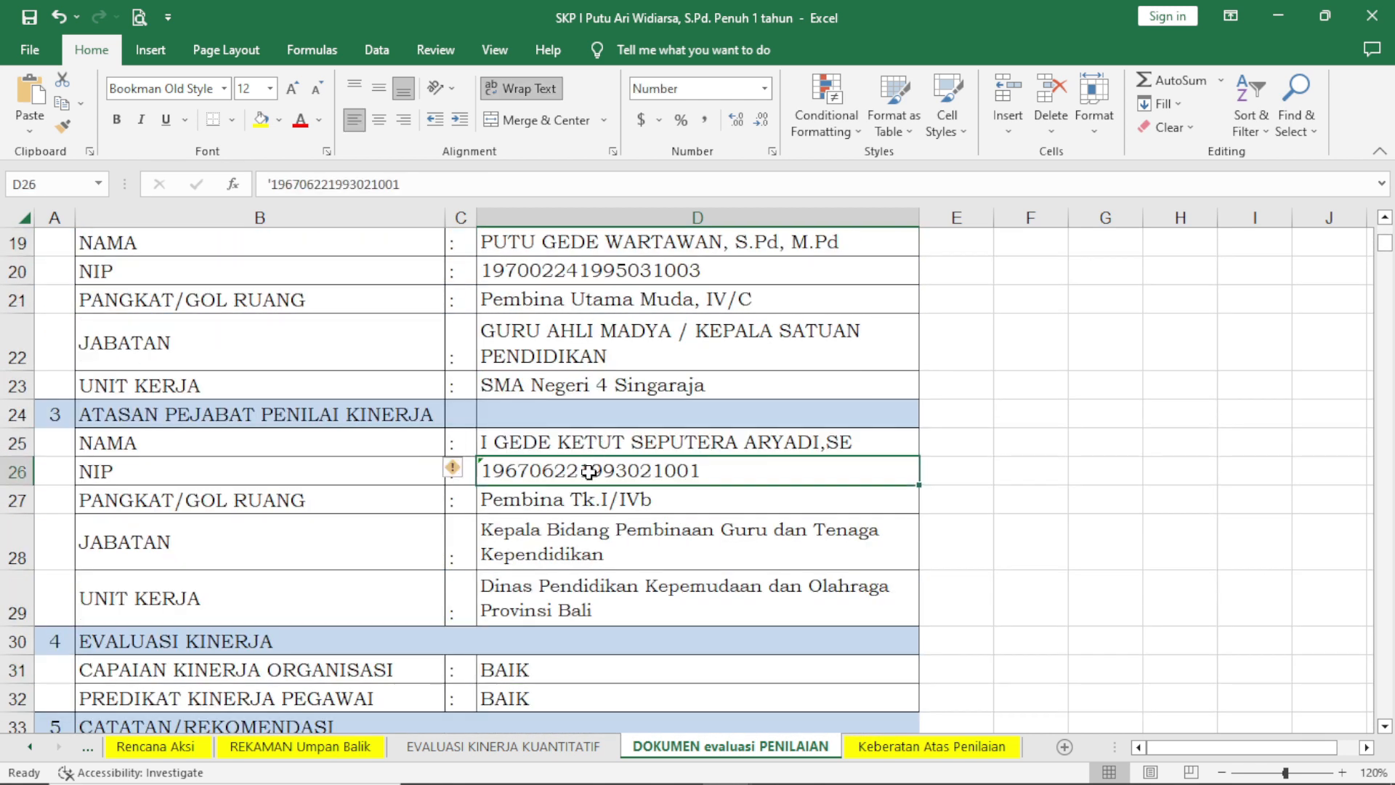
left_click(589, 495)
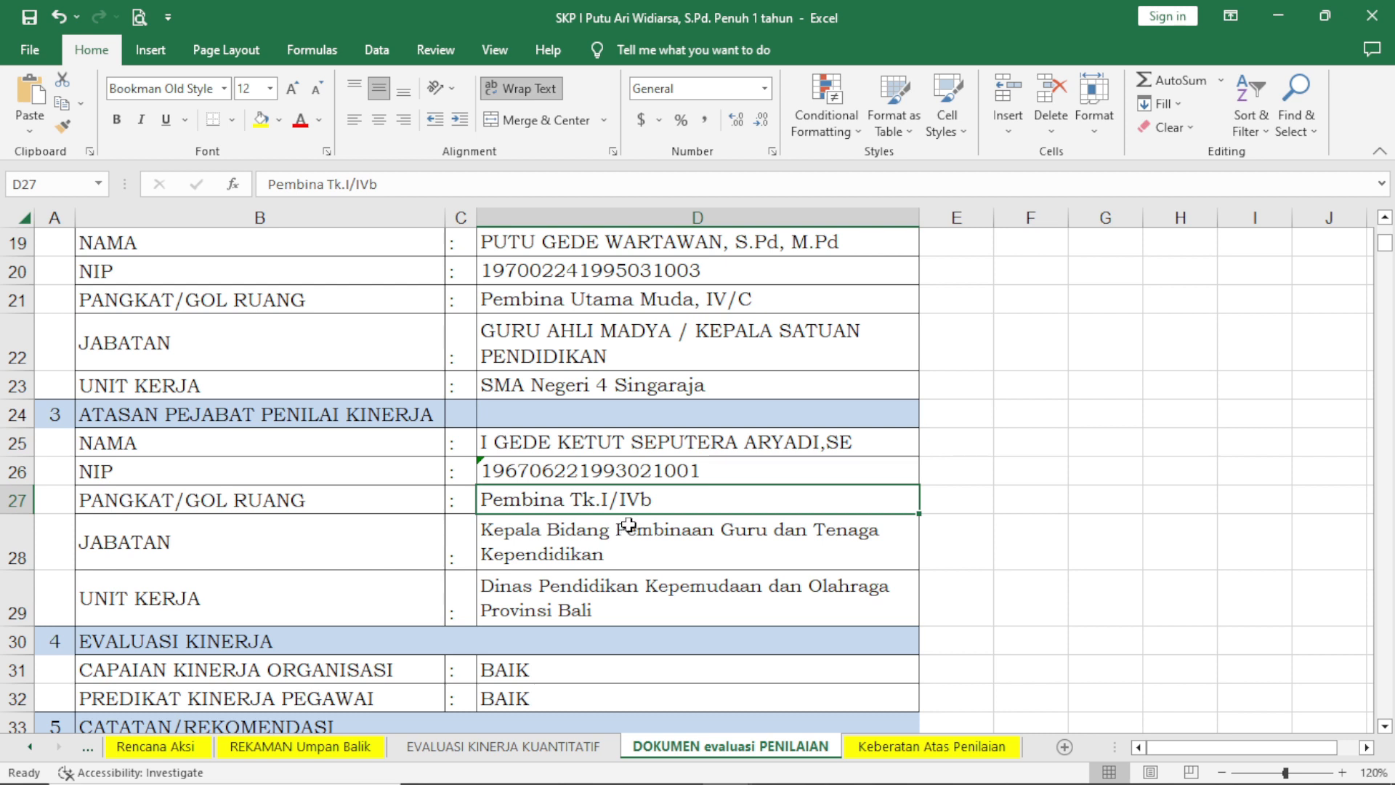
scroll(628, 524, "down", 2)
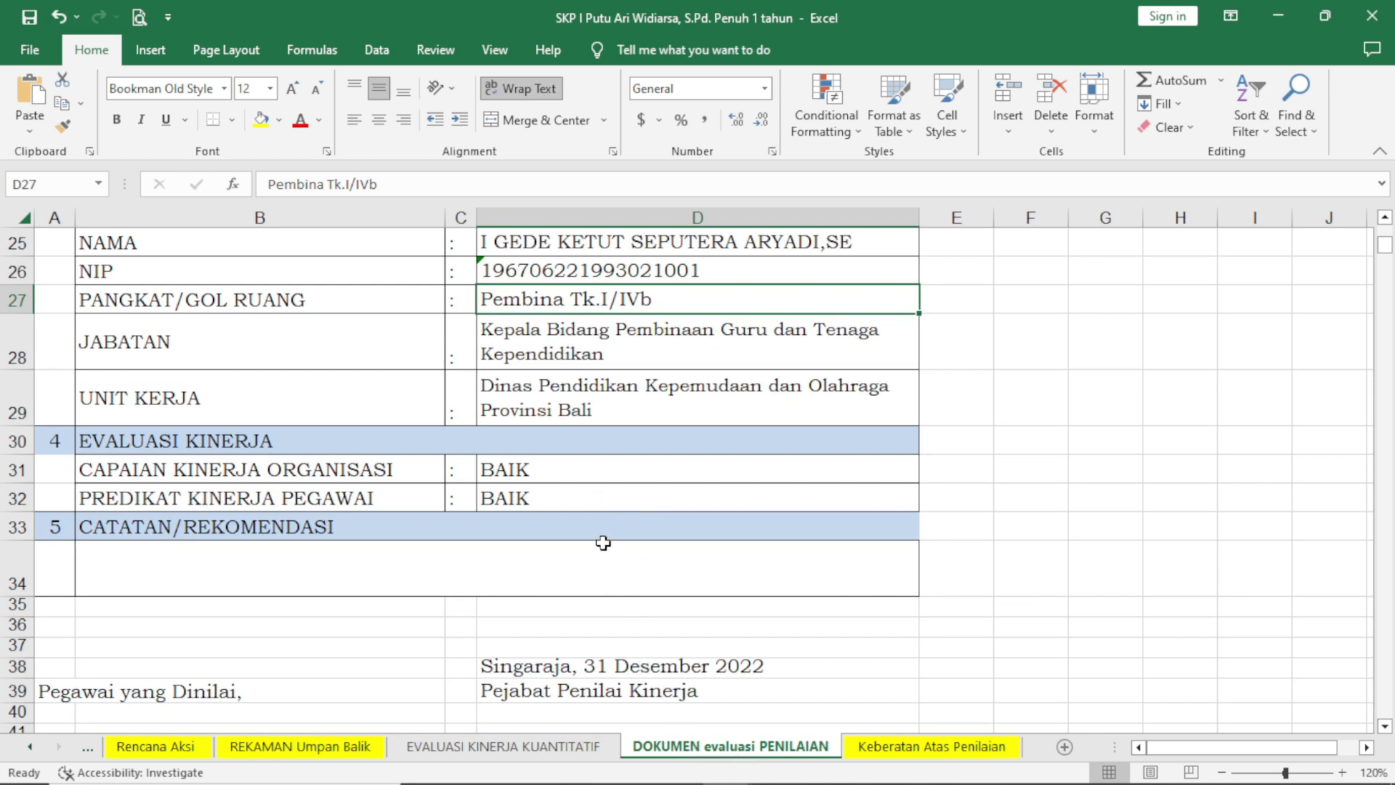
scroll(603, 543, "up", 1)
scroll(593, 516, "down", 1)
Open the Keberatan Atas Penilaian sheet and read the example objection's evaluation, recommendation and objection sections.
left_click(938, 752)
scroll(542, 428, "up", 7)
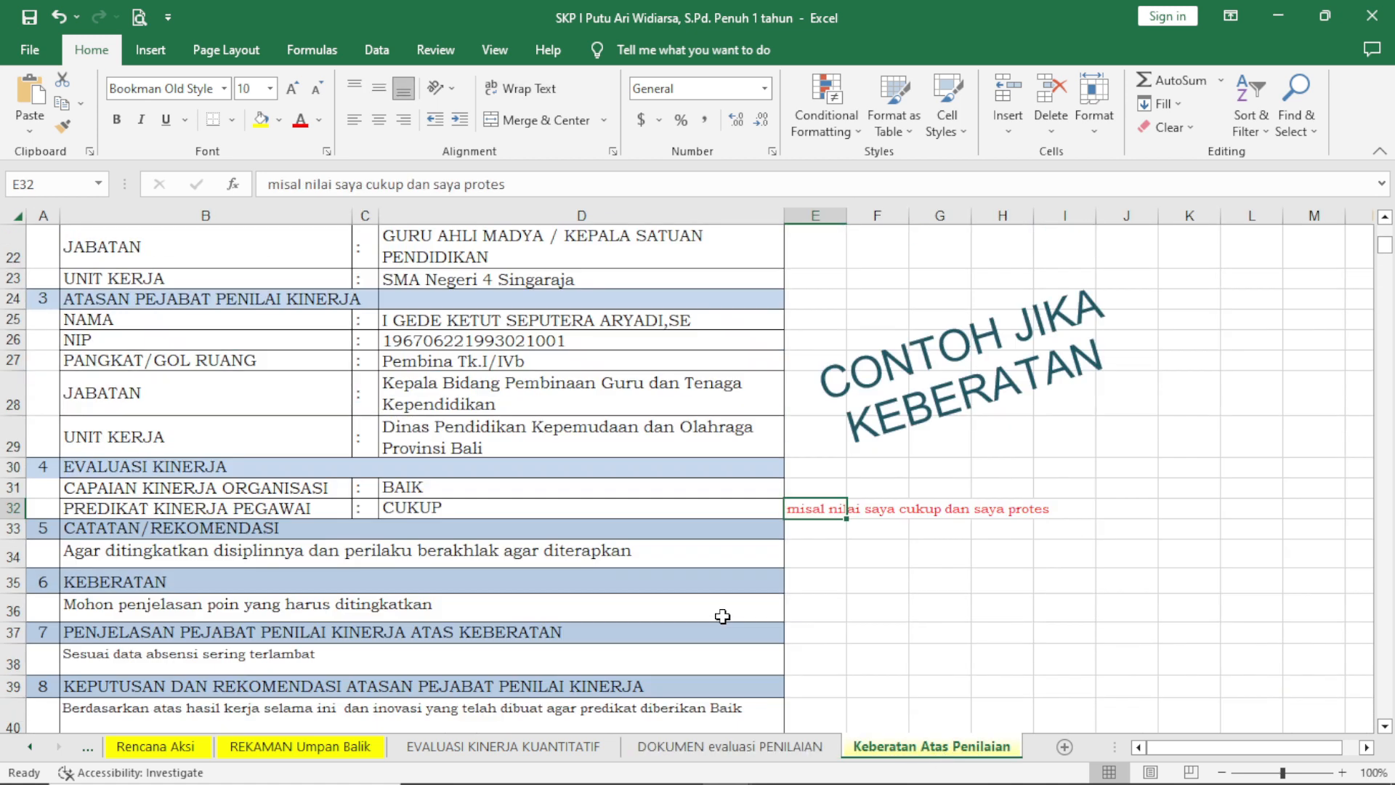
scroll(542, 428, "down", 5)
scroll(531, 369, "up", 2)
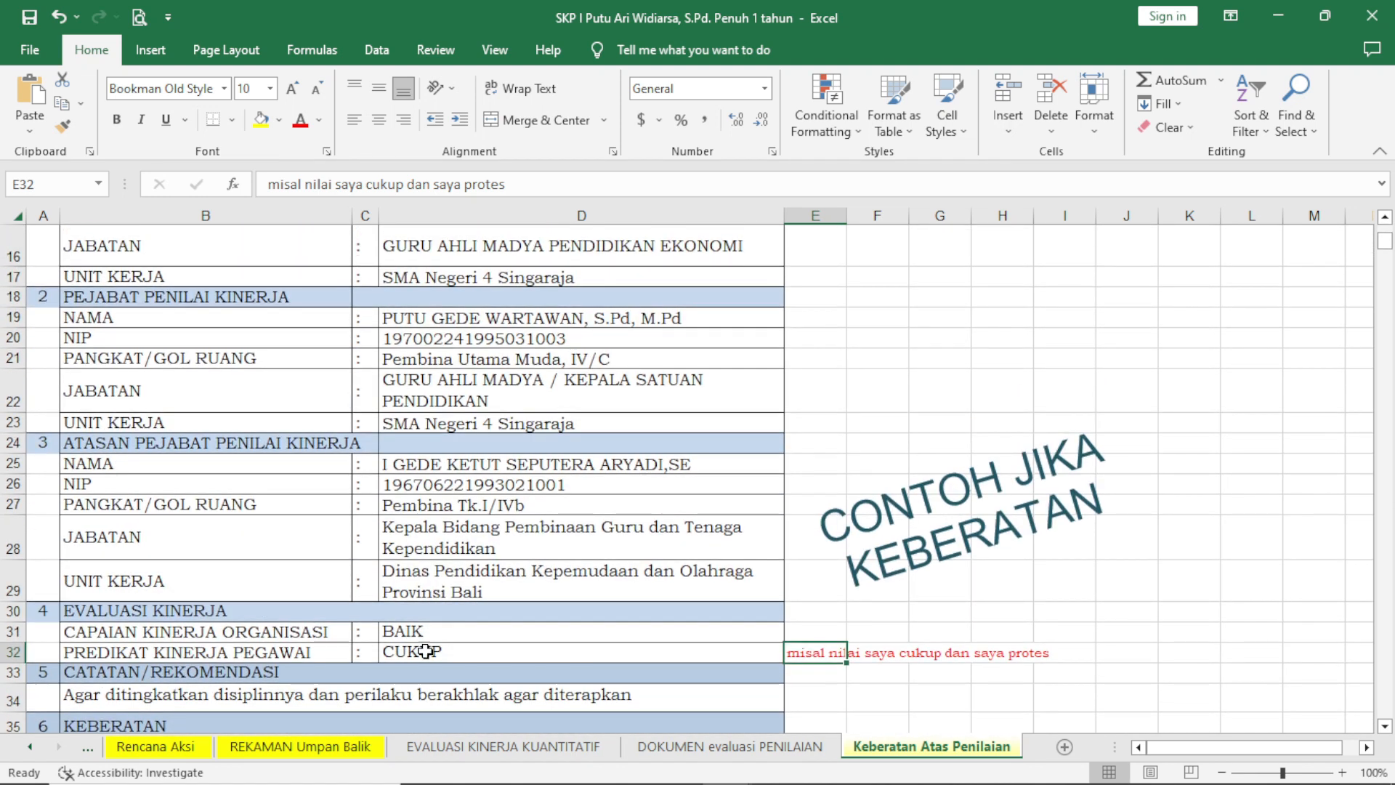
Try BAIK as the PREDIKAT KINERJA PEGAWAI rating in the objection example's EVALUASI KINERJA section.
left_click(425, 651)
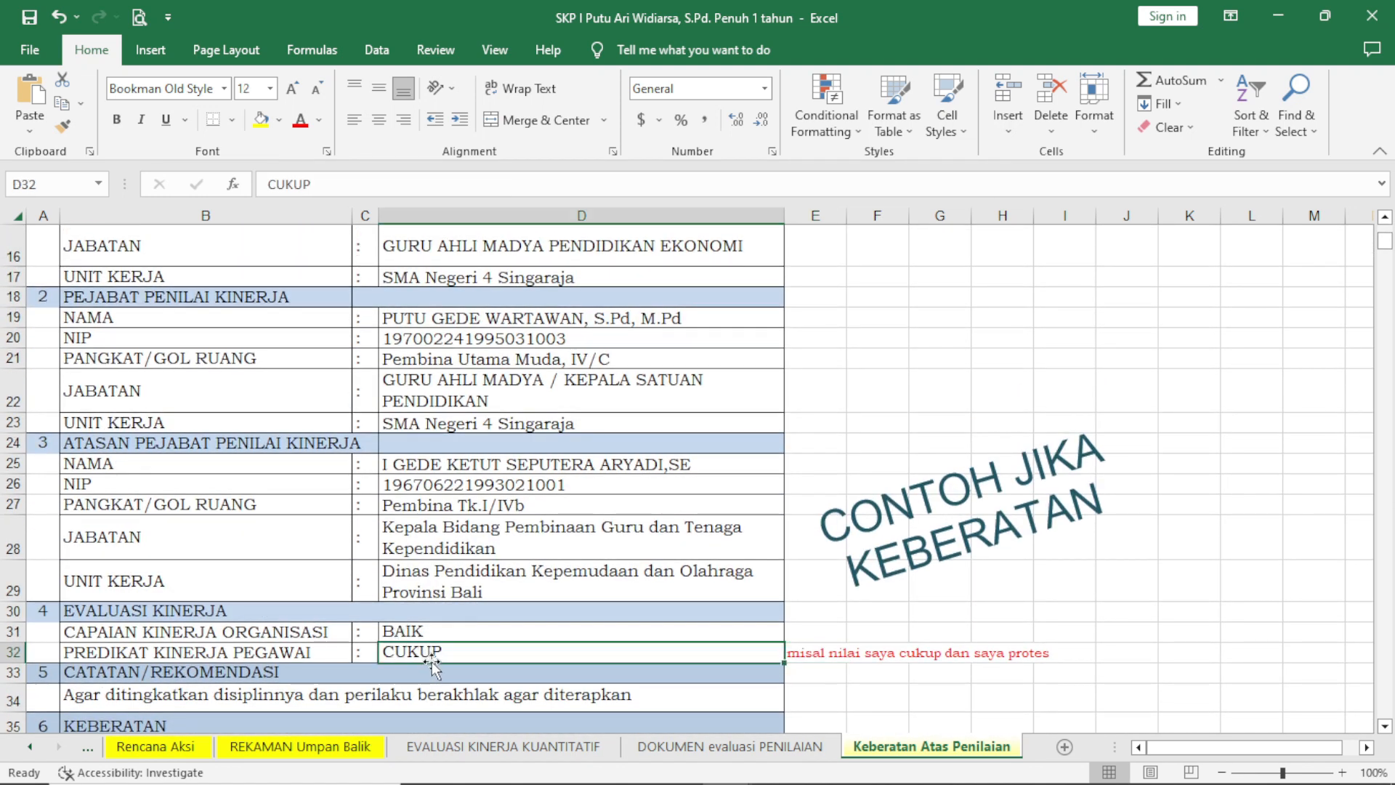
scroll(429, 618, "down", 1)
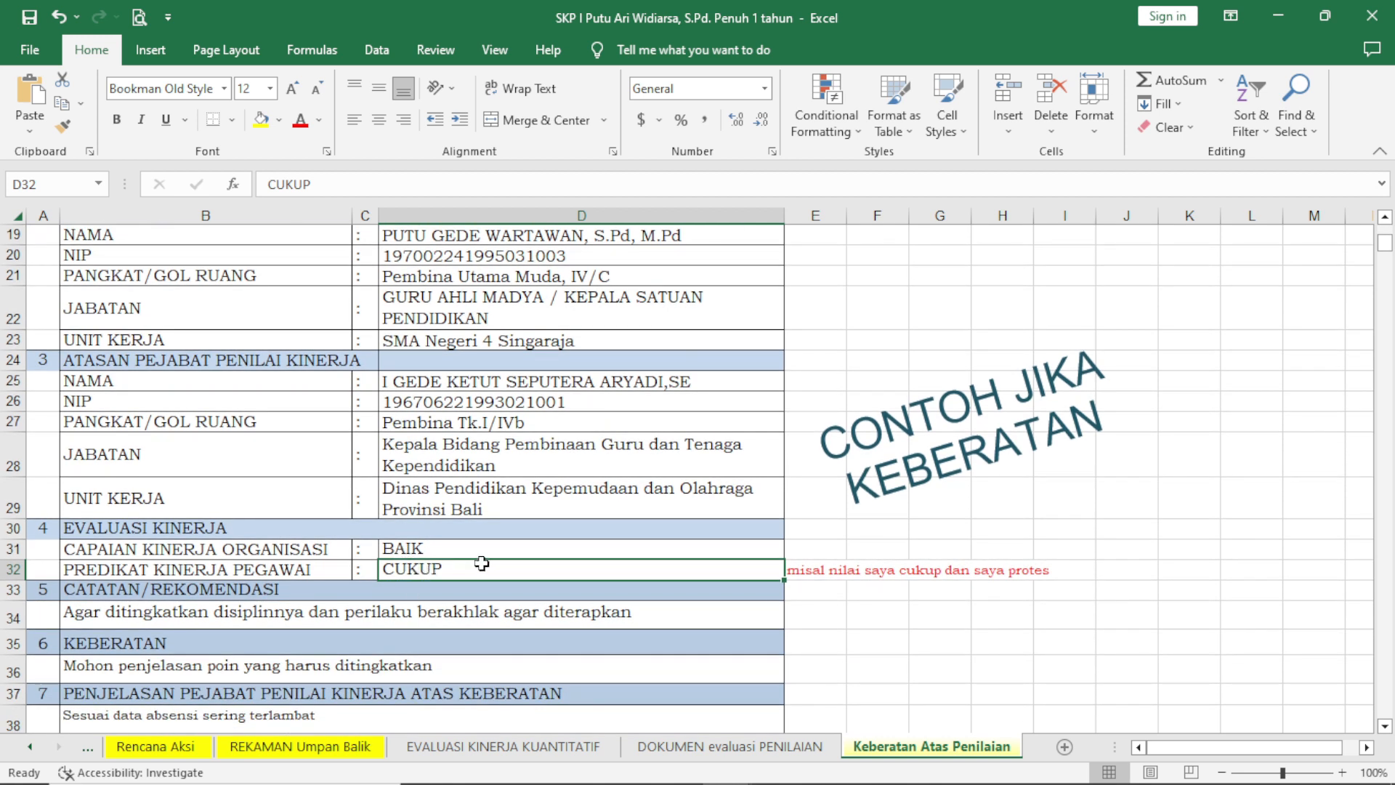
type("BAik")
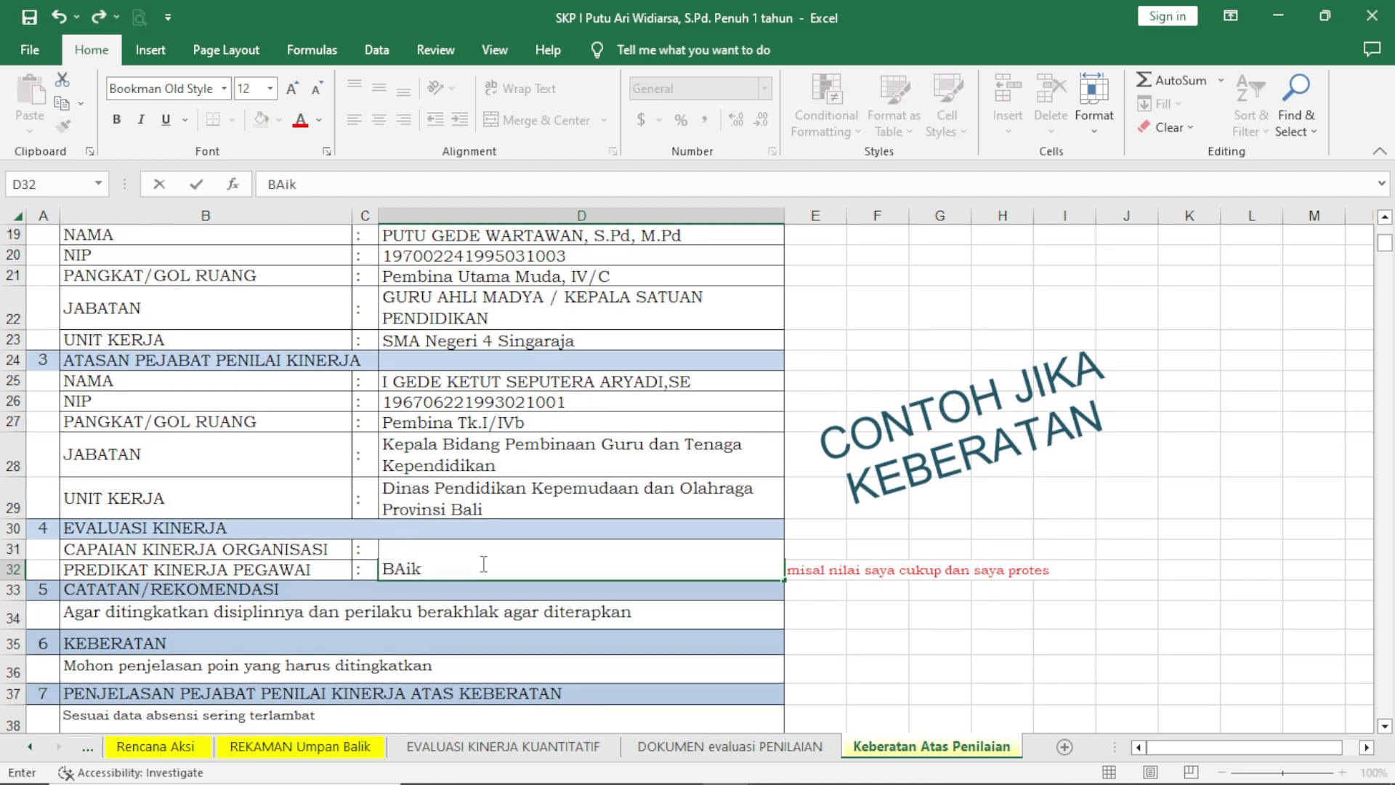
key("BackSpace")
type("BAIK")
key("Up")
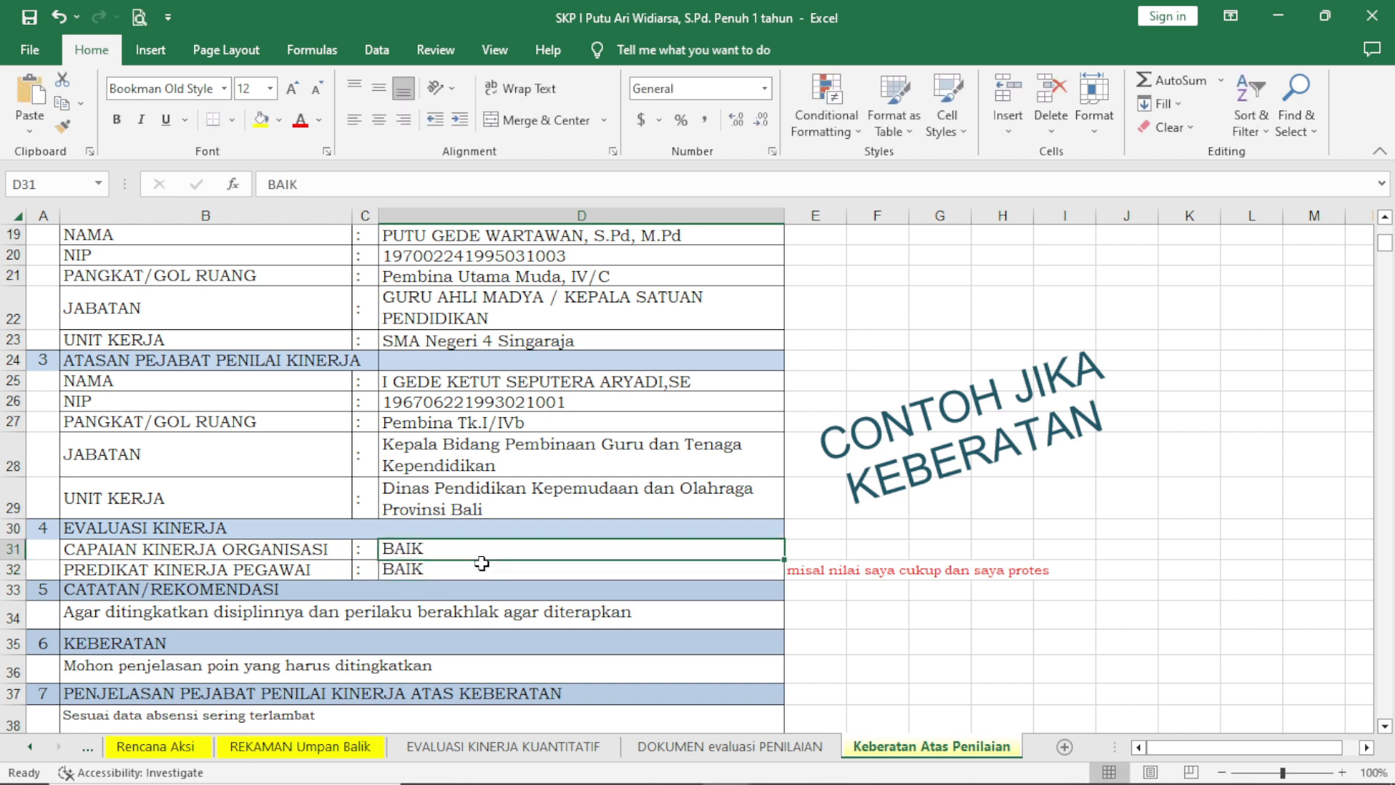
Try ISTIMEWA as the CAPAIAN KINERJA ORGANISASI rating in the objection example.
type("ISTIMEWA")
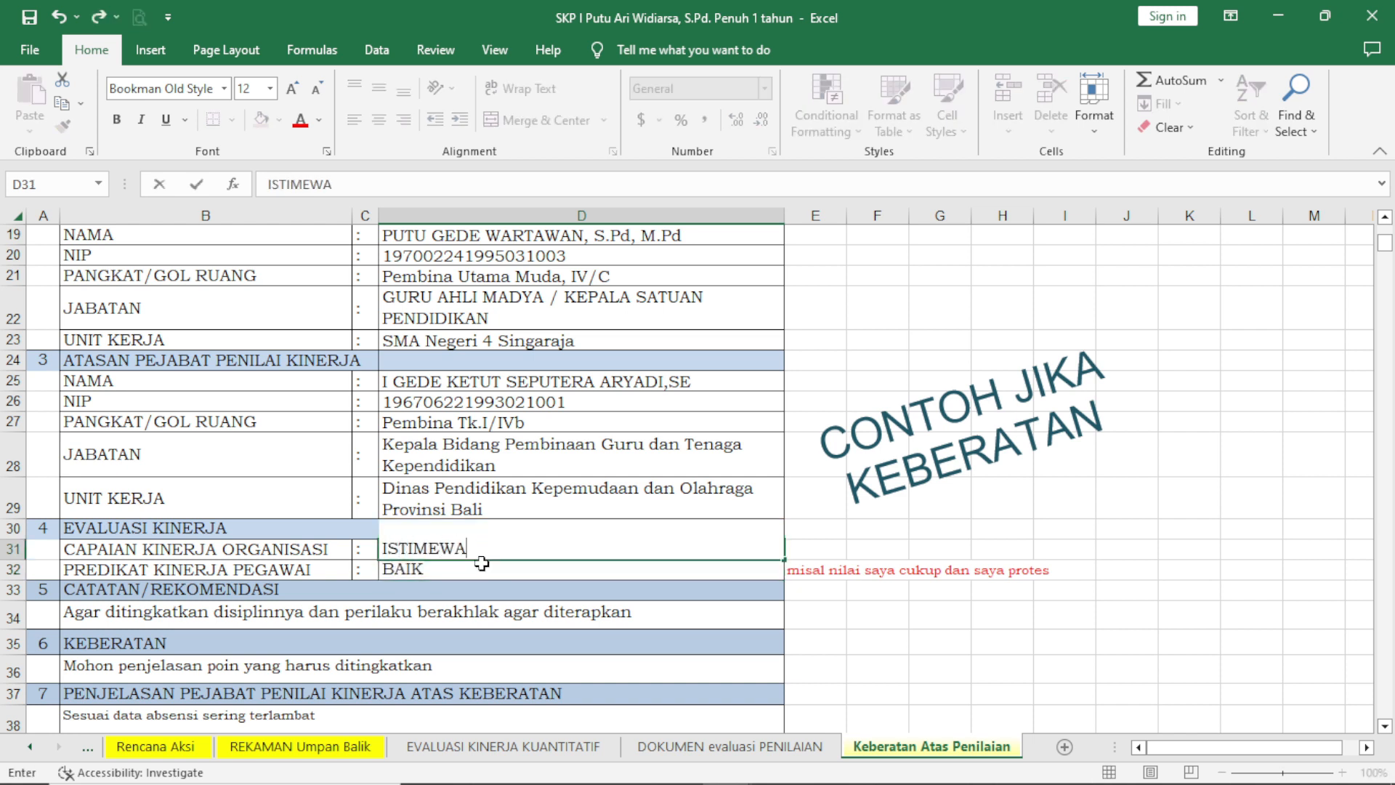
key("Return")
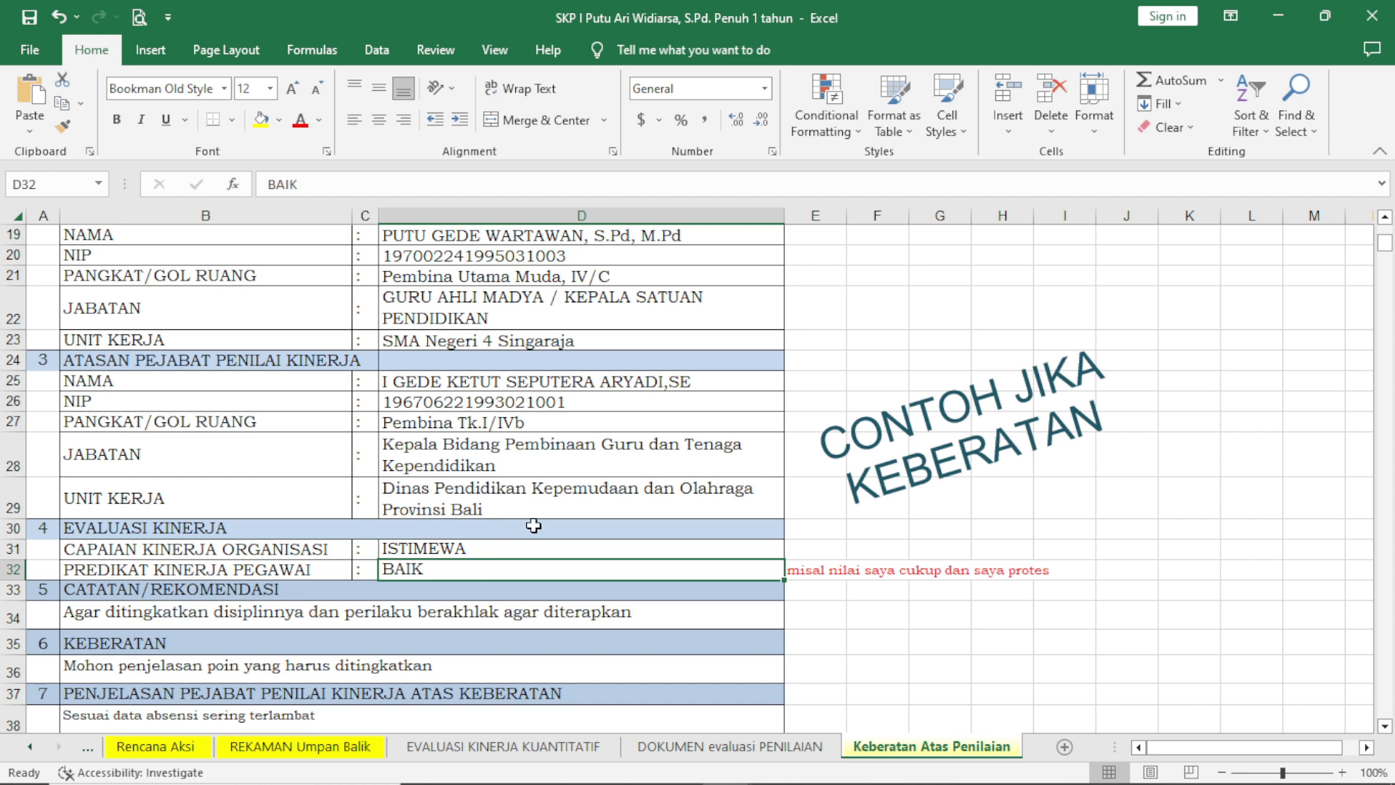
Look over the objection example from the employee details down to the decision section and signature block.
left_click(567, 547)
scroll(585, 567, "down", 4)
scroll(595, 559, "up", 5)
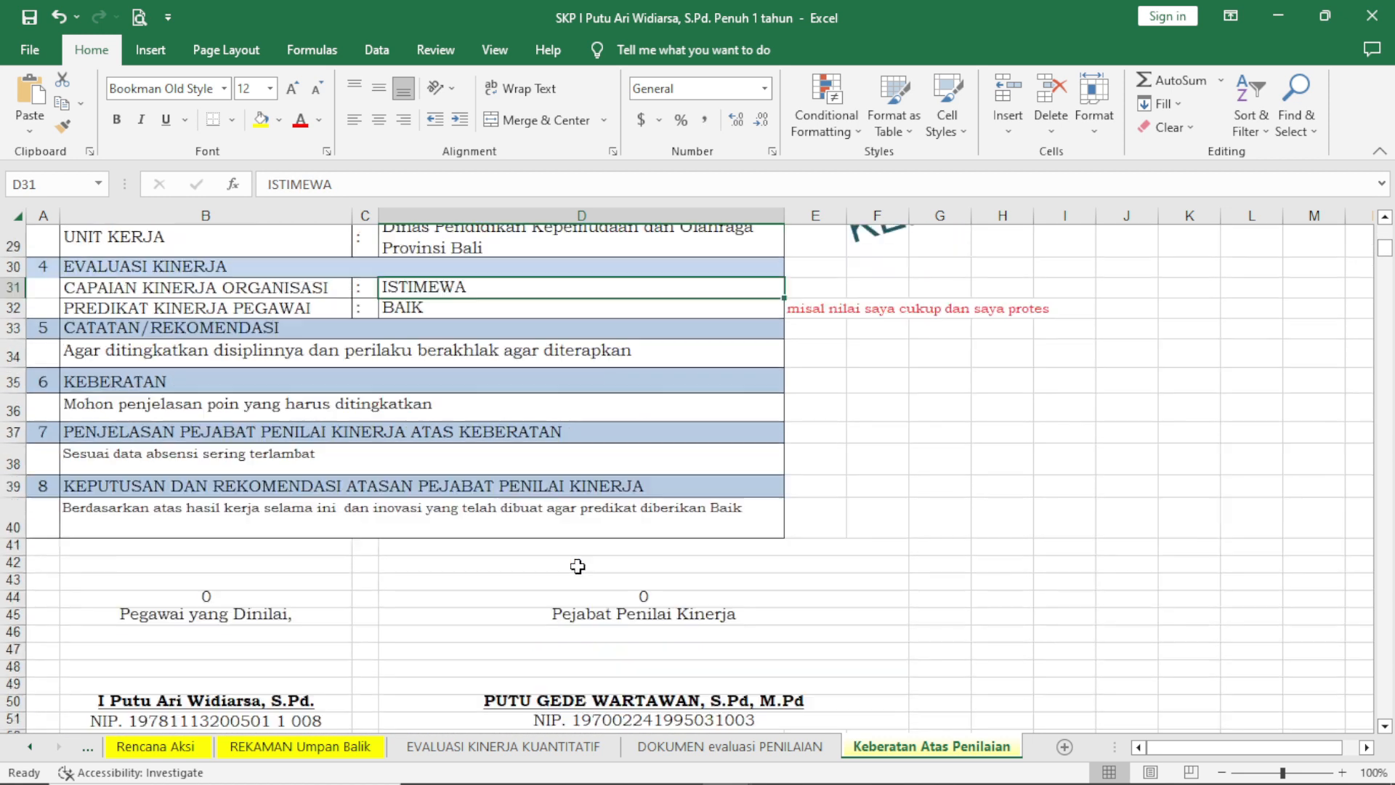
scroll(518, 459, "up", 2)
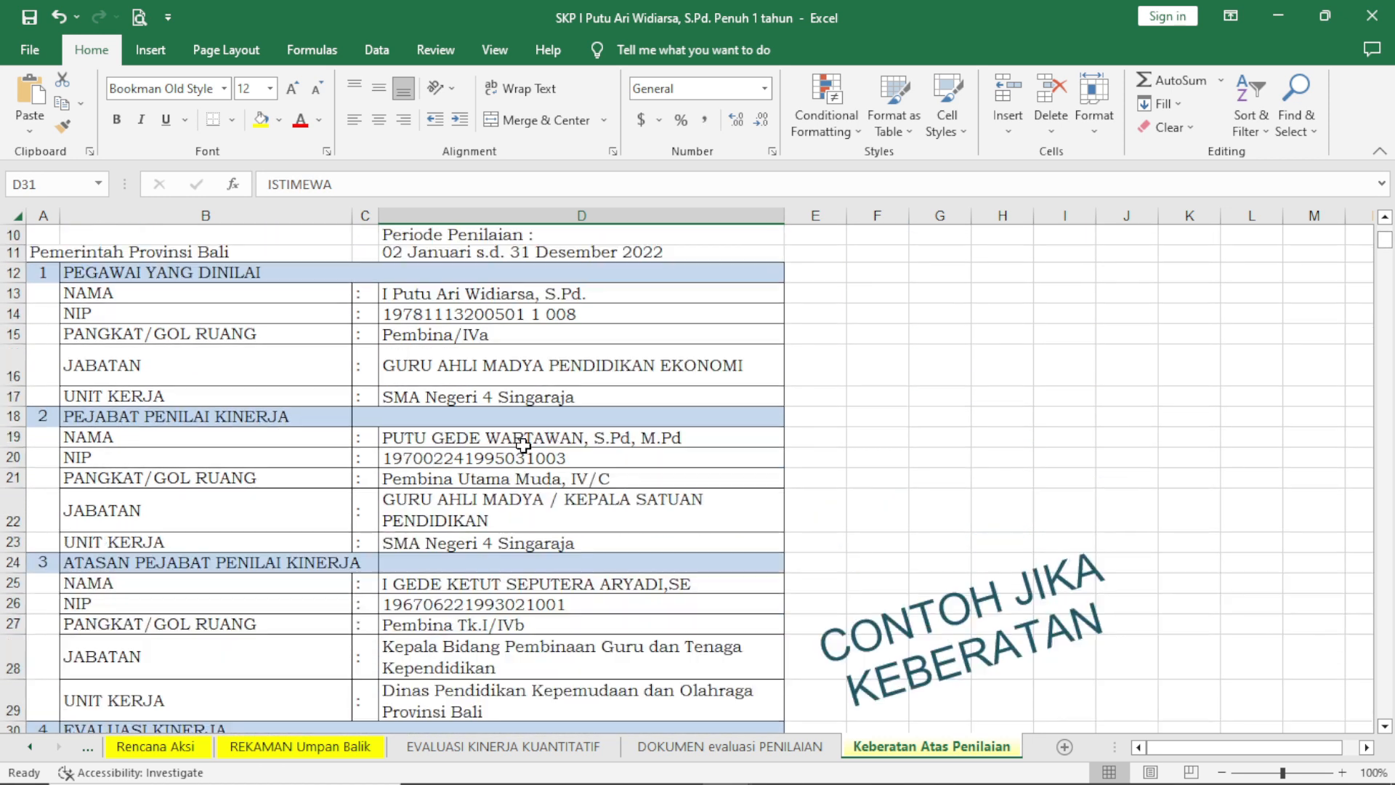
scroll(527, 436, "down", 2)
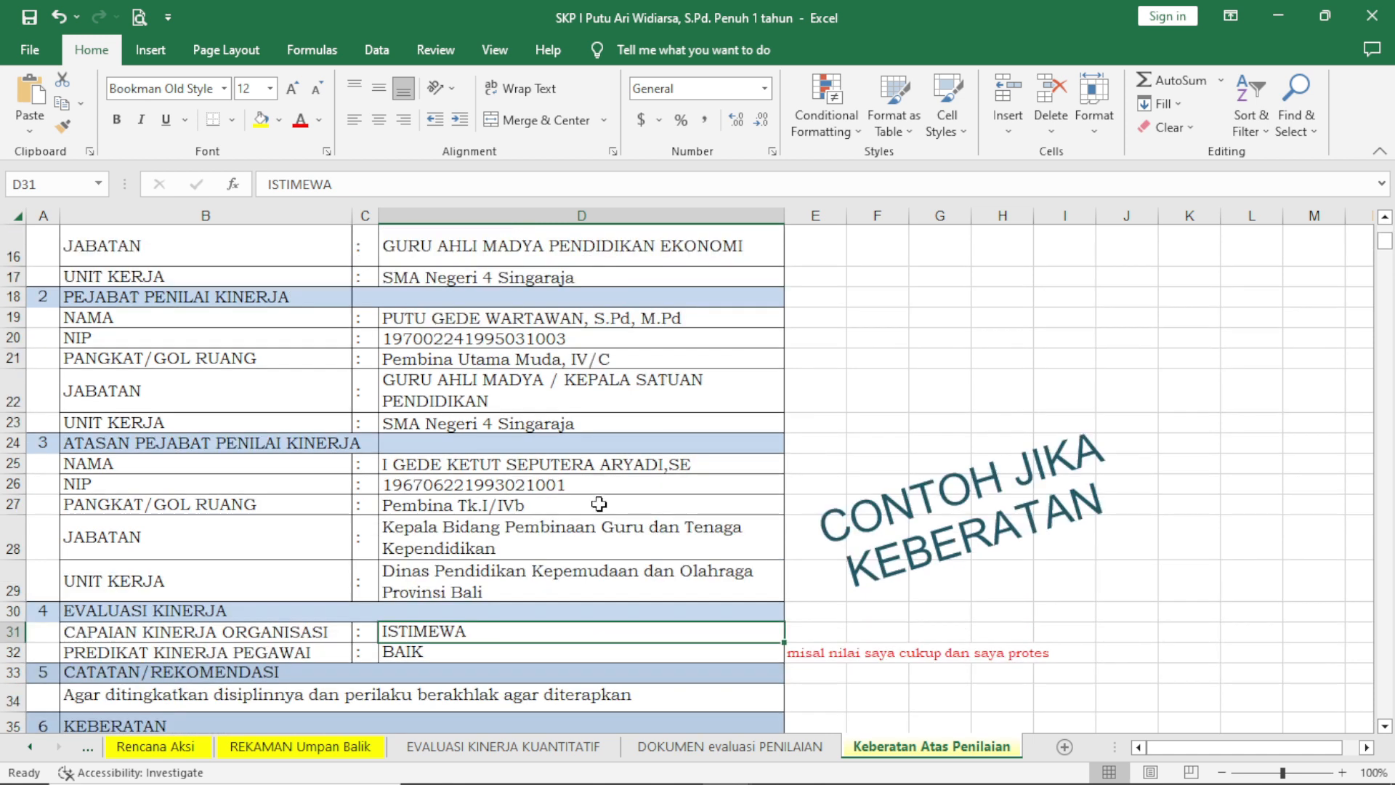
scroll(599, 503, "down", 1)
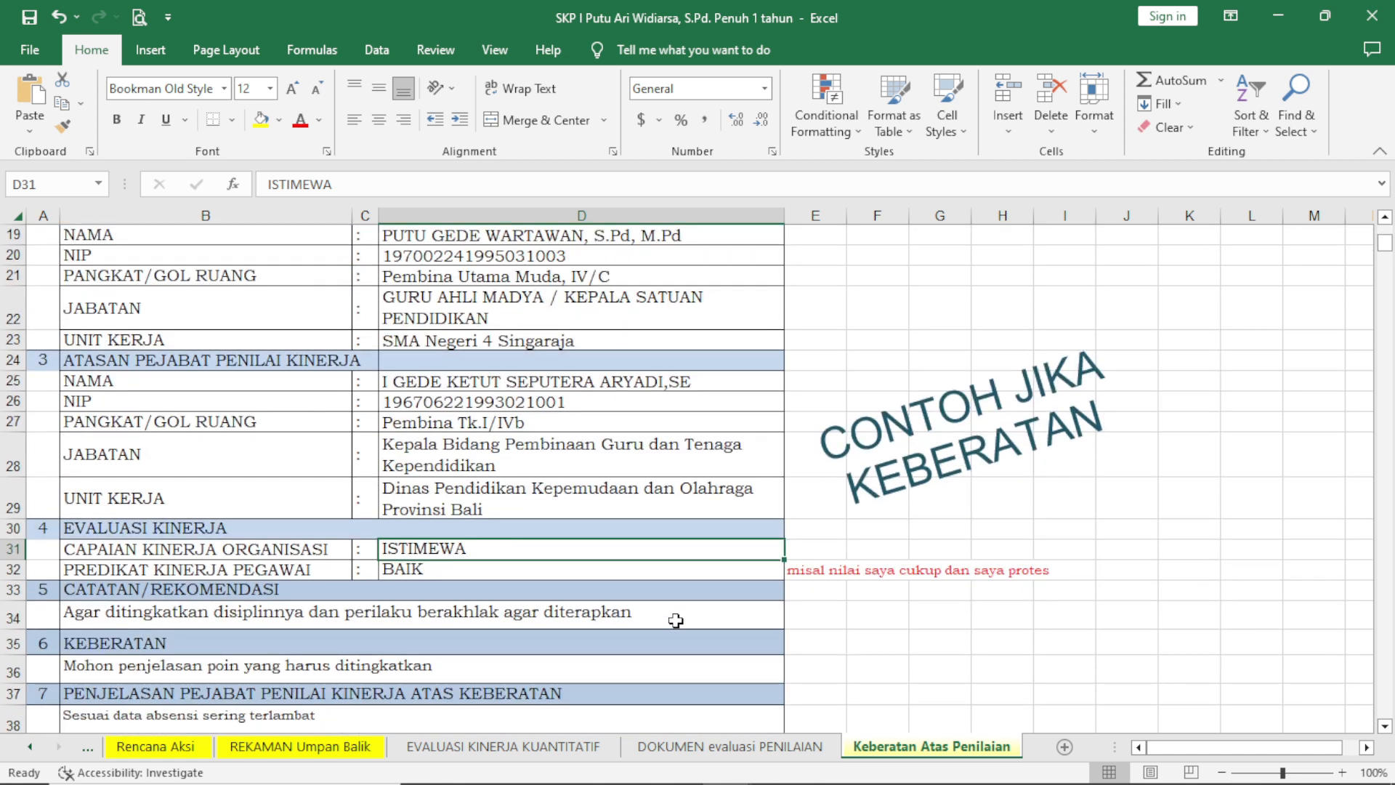
Undo the rating changes to CAPAIAN KINERJA ORGANISASI and PREDIKAT KINERJA PEGAWAI.
left_click(60, 19)
left_click(60, 19)
left_click(60, 19)
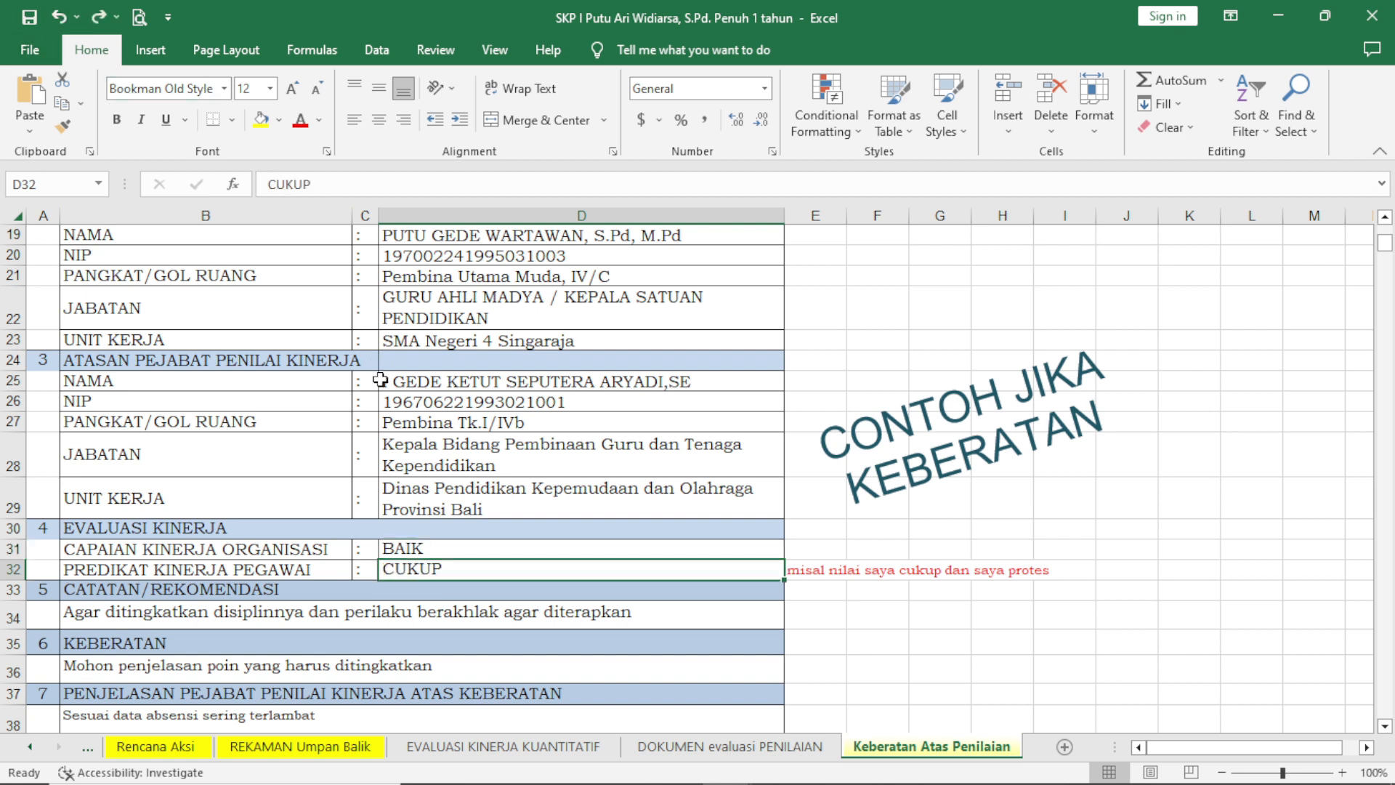
Return to the DOKUMEN evaluasi PENILAIAN sheet and check its EVALUASI KINERJA and CATATAN/REKOMENDASI sections.
left_click(730, 746)
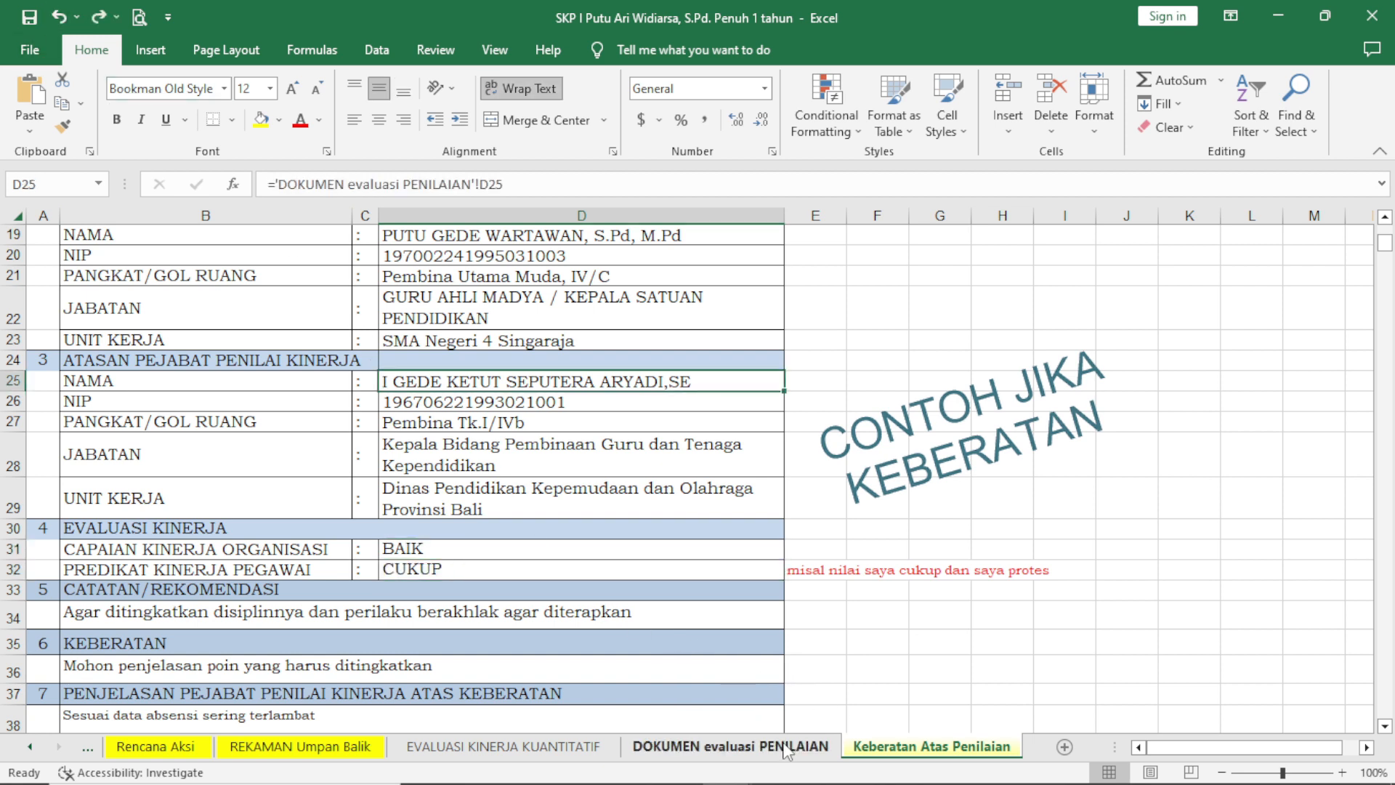
scroll(559, 617, "down", 2)
scroll(545, 564, "up", 2)
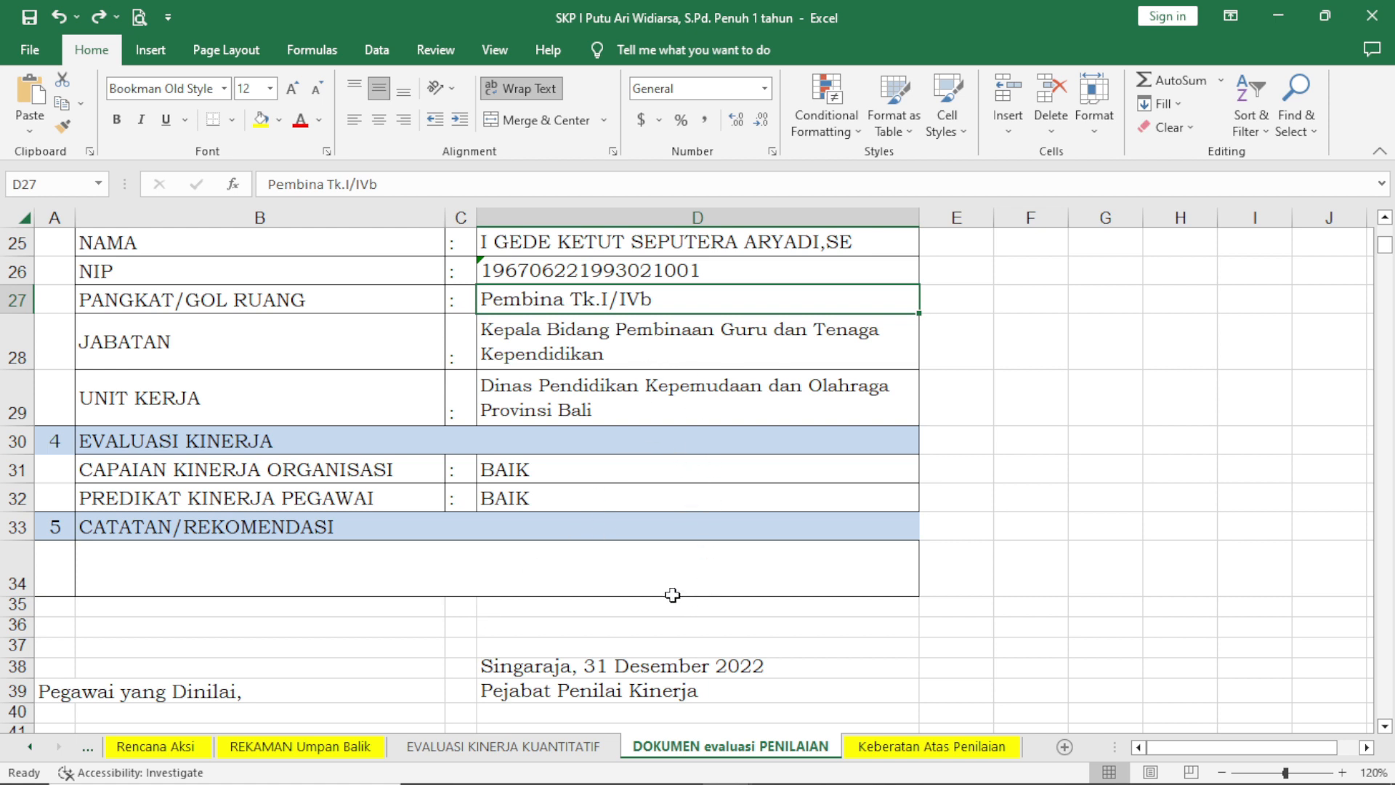
Open the EVALUASI KINERJA KUANTITATIF sheet and compare the BAIK distribution curve with the targets, realisations and feedback below it.
left_click(581, 746)
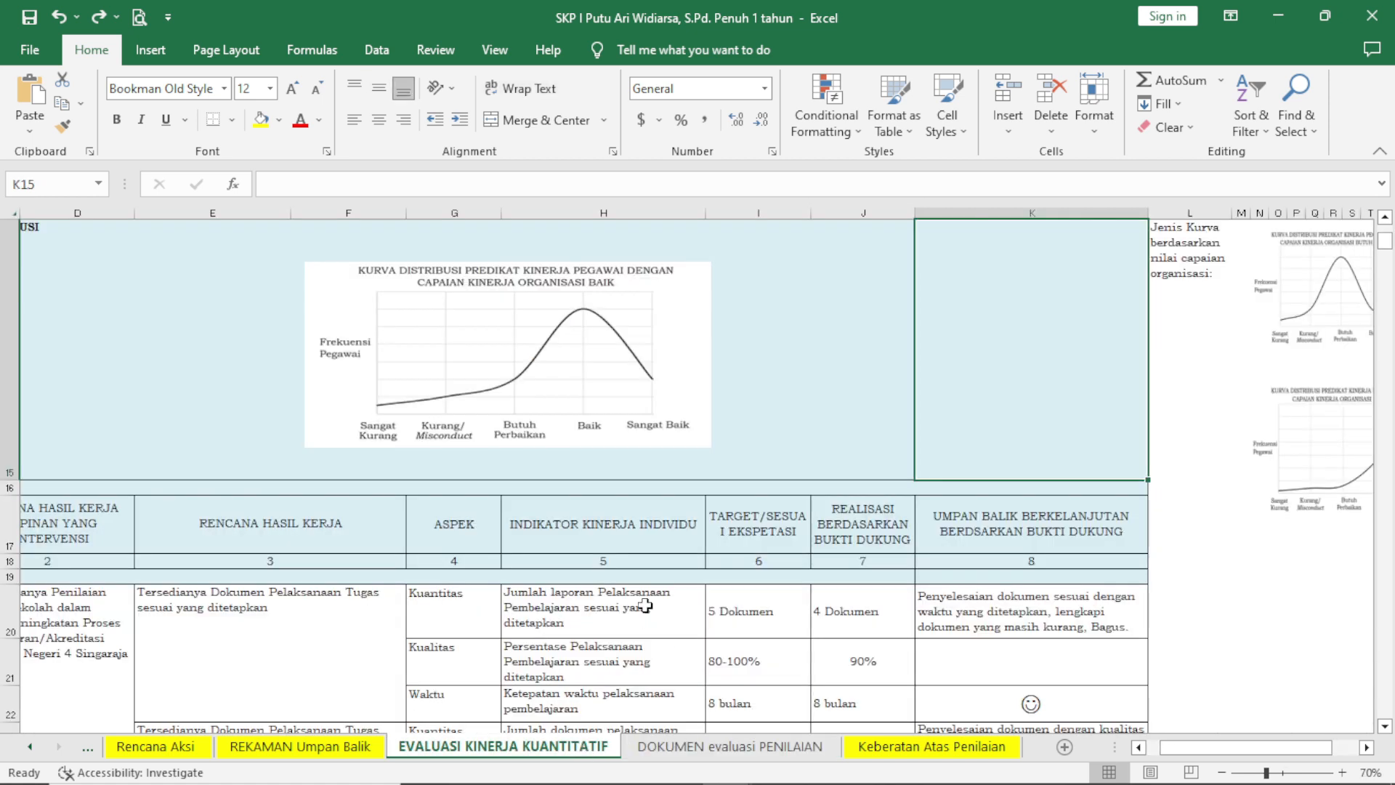
scroll(690, 637, "up", 1)
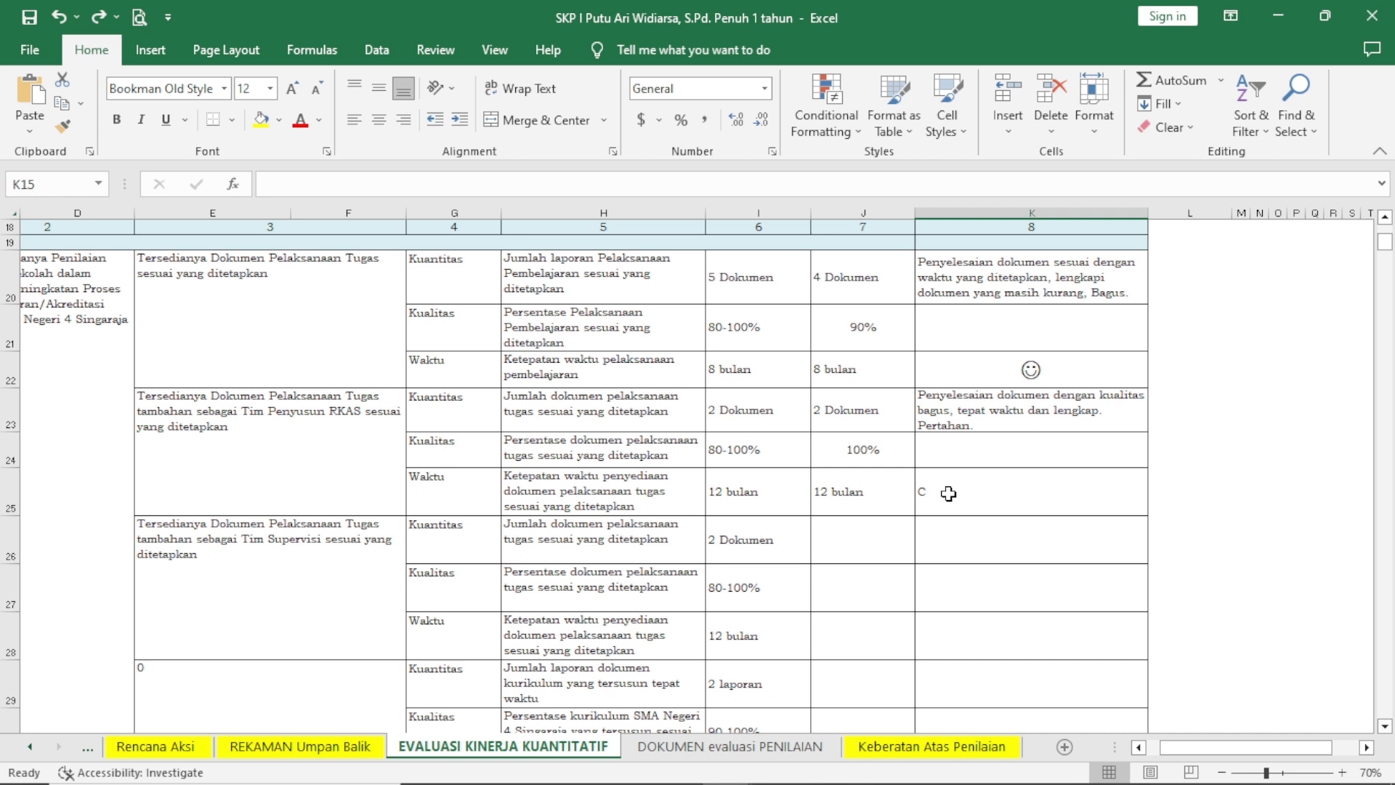
scroll(955, 448, "up", 1)
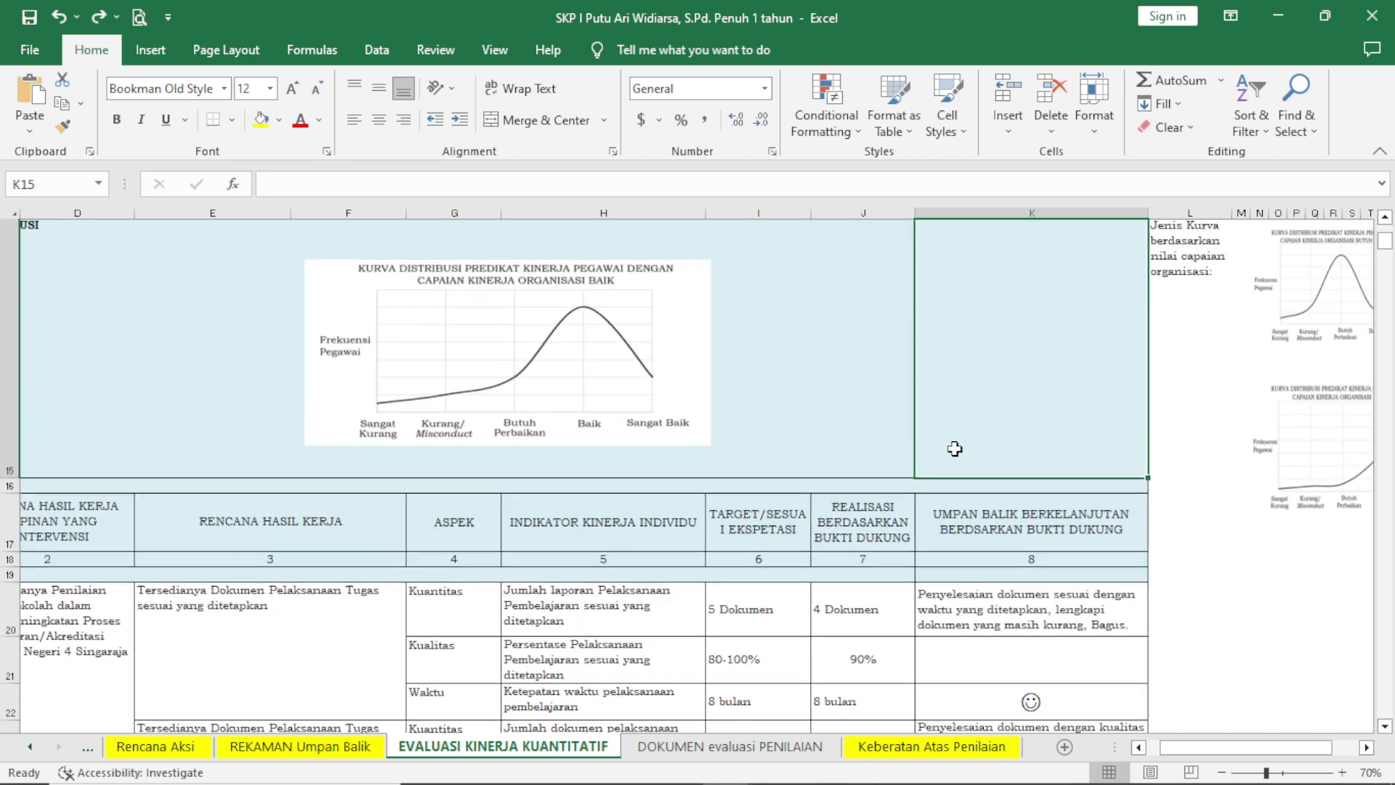
scroll(987, 374, "down", 2)
scroll(987, 374, "up", 2)
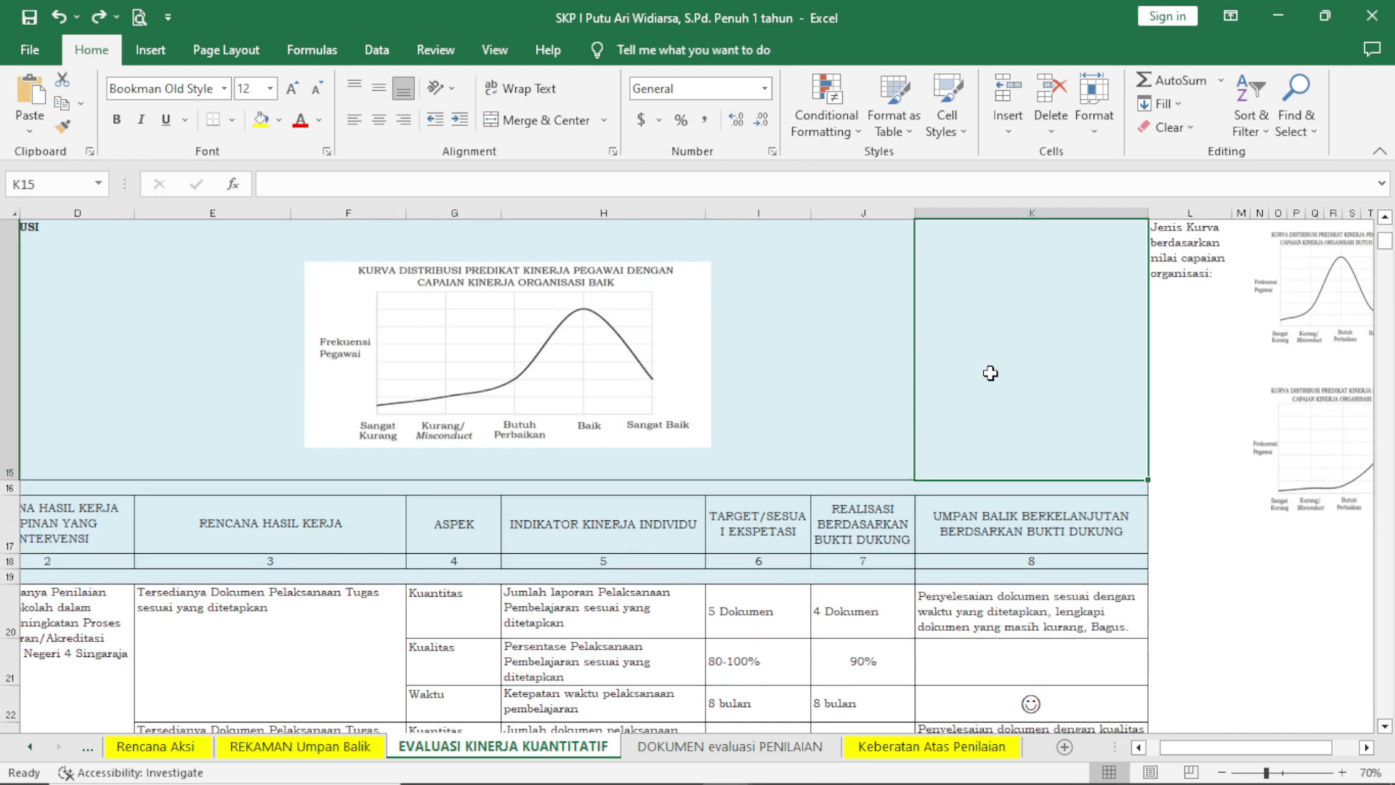
scroll(893, 520, "down", 1)
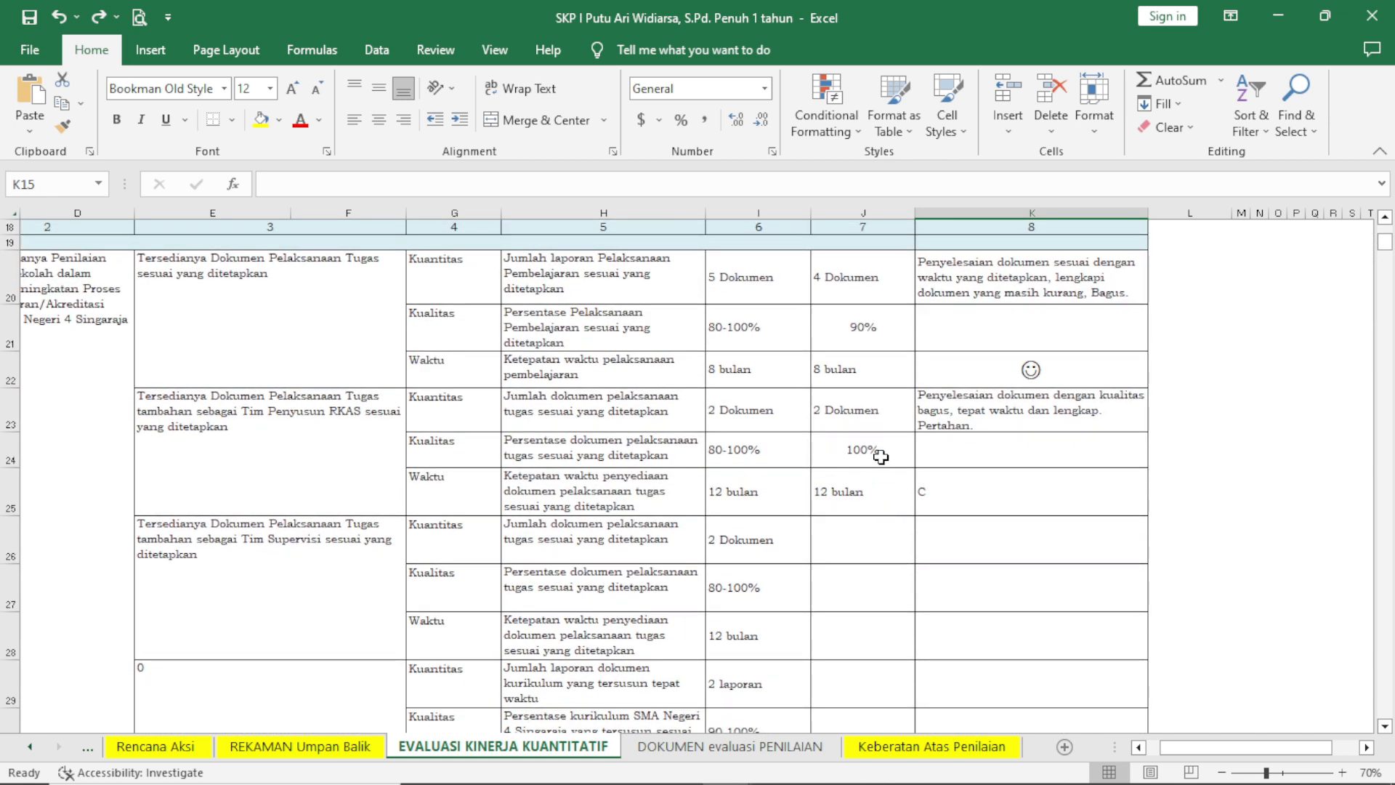
scroll(878, 437, "up", 1)
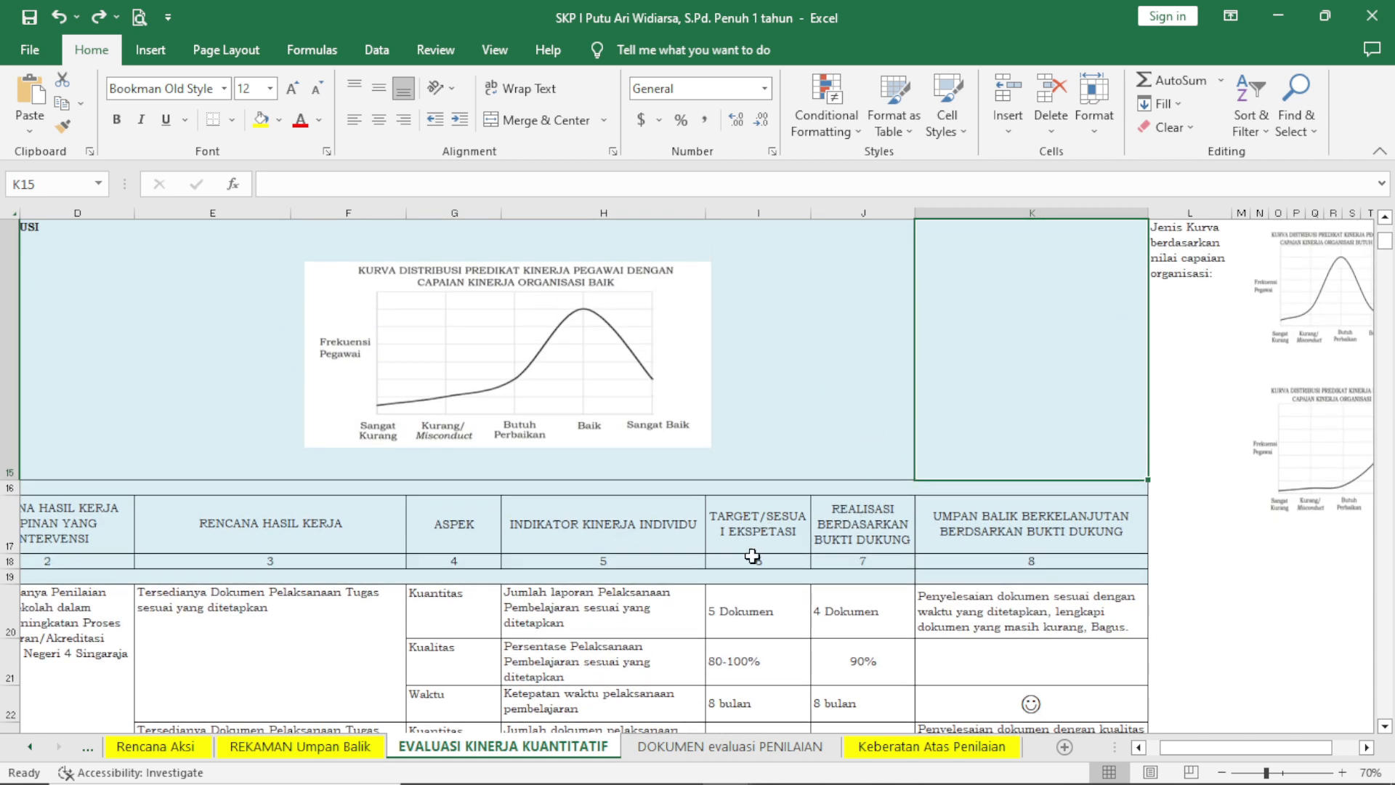
scroll(775, 548, "down", 1)
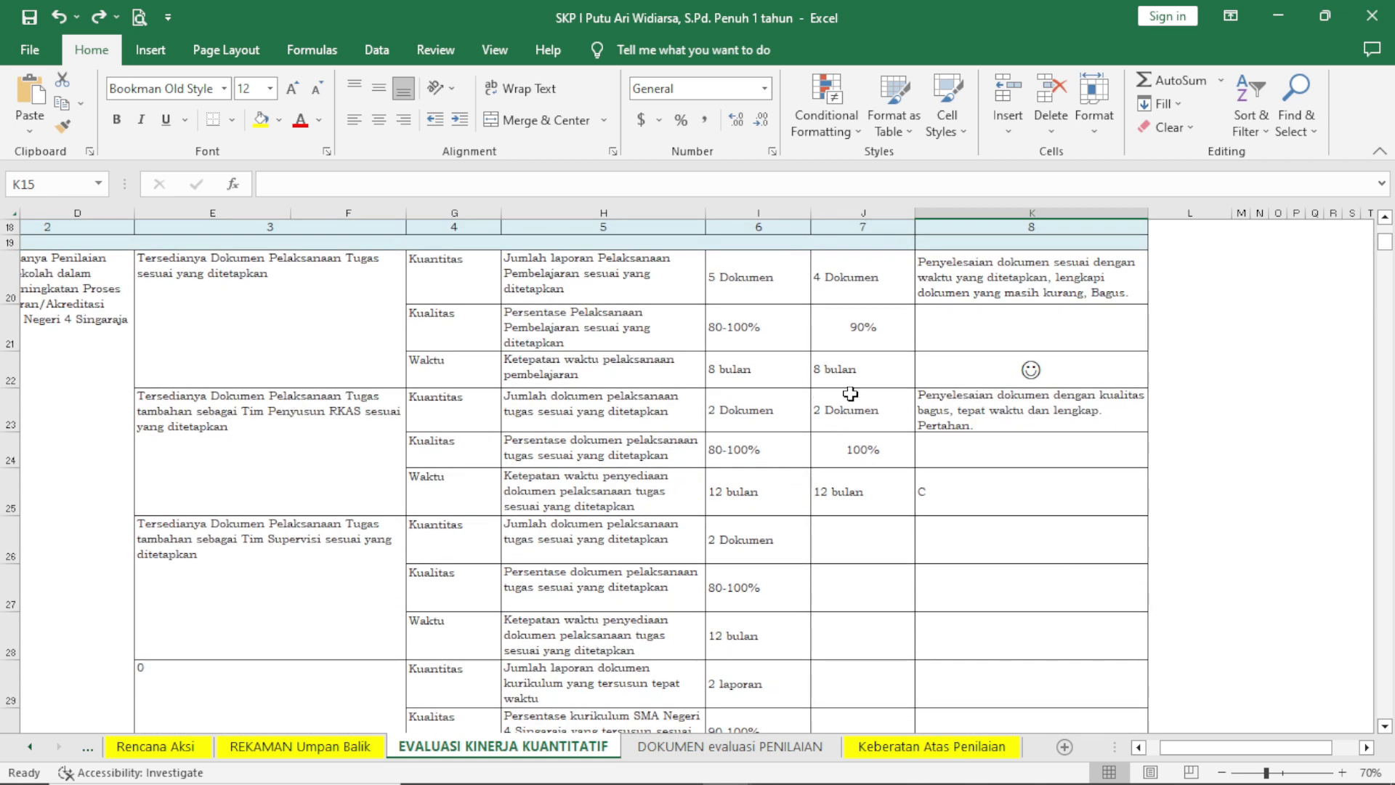
Inspect the source formulas of the Kuantitas target and realisation cells for the first two work plans.
left_click(845, 287)
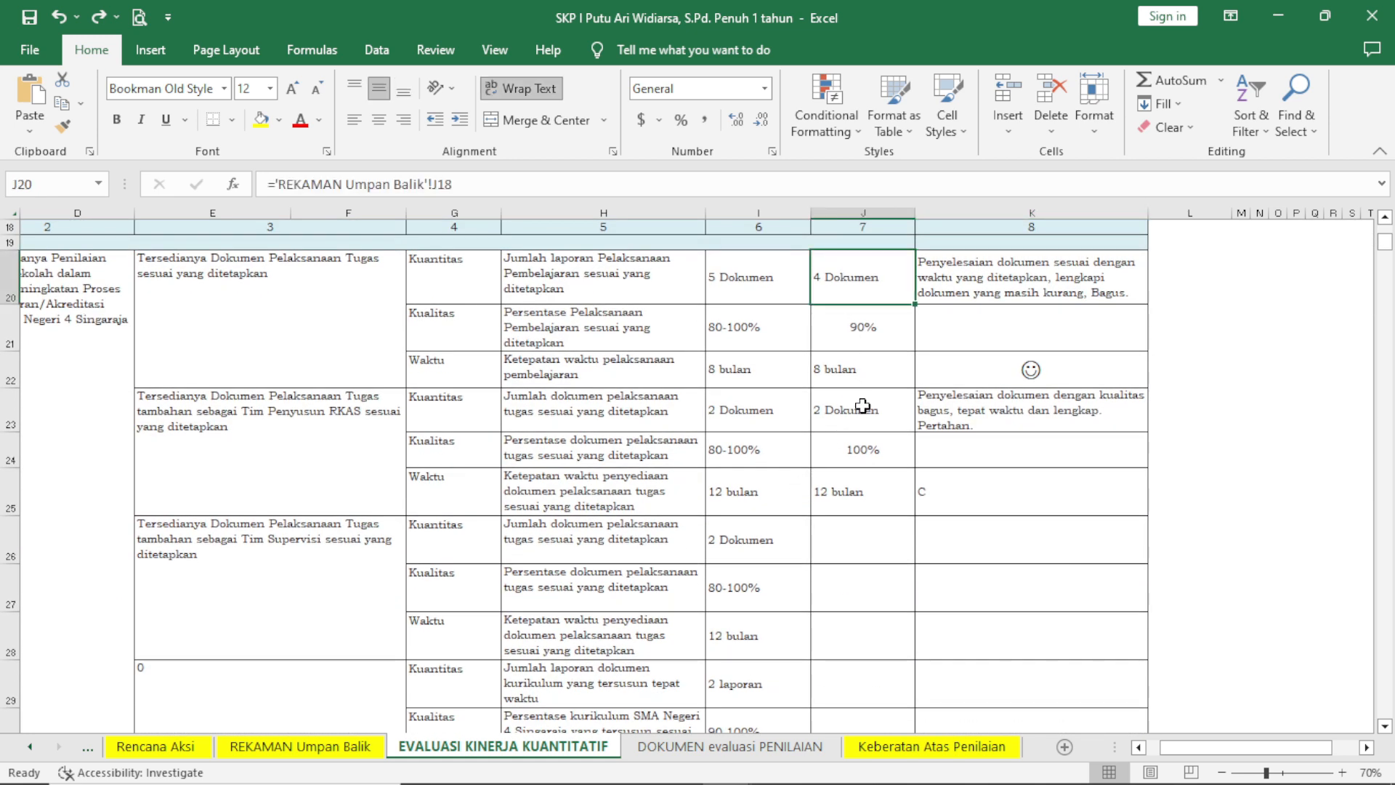
left_click(862, 405)
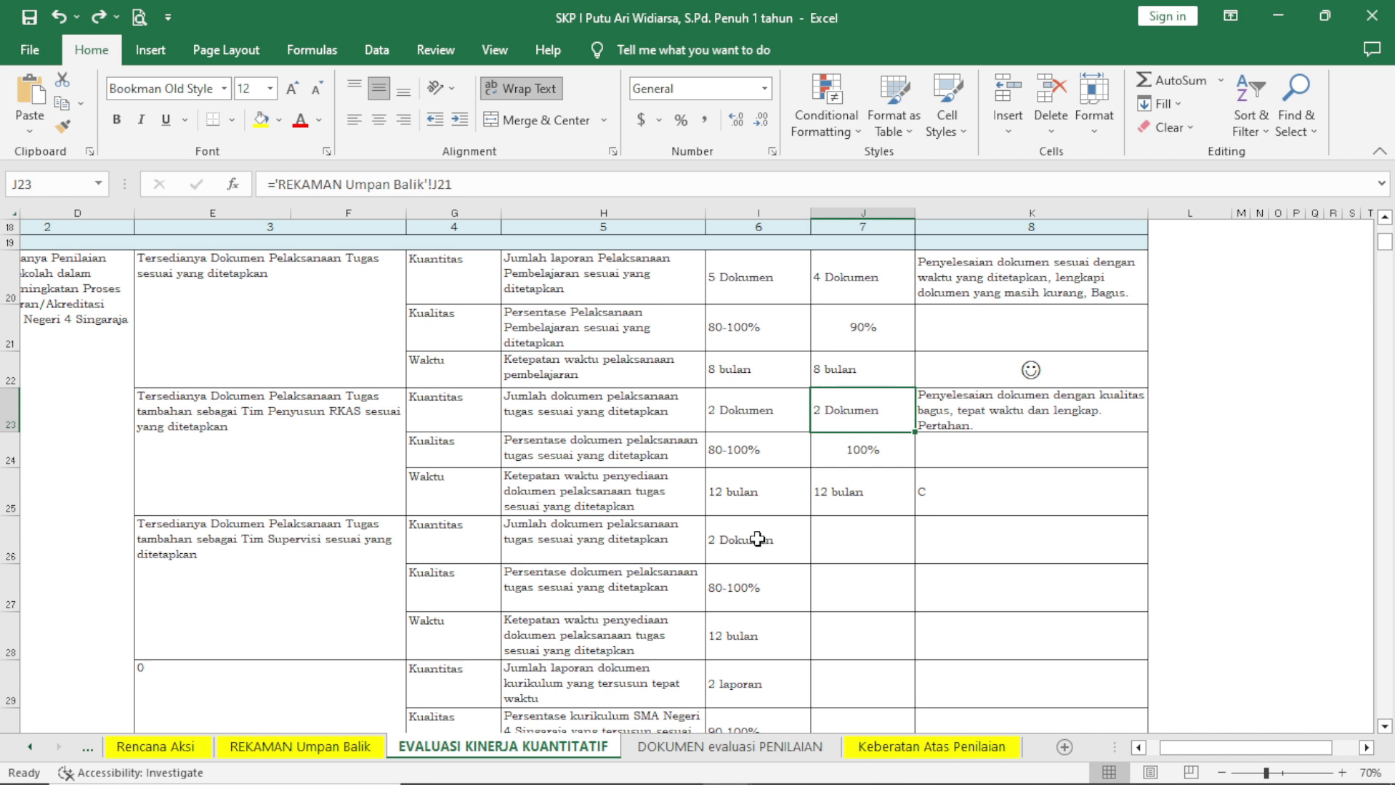
left_click(755, 299)
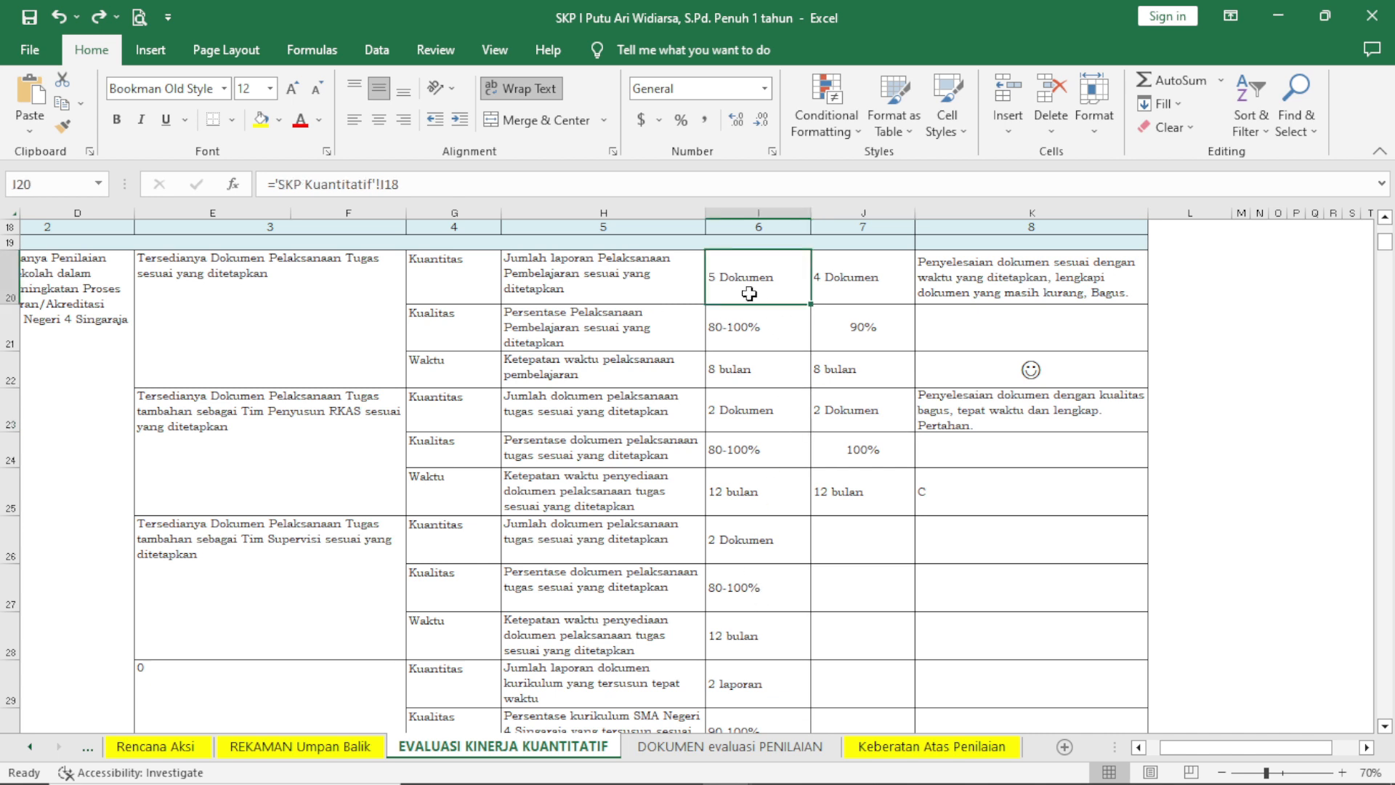
left_click(843, 297)
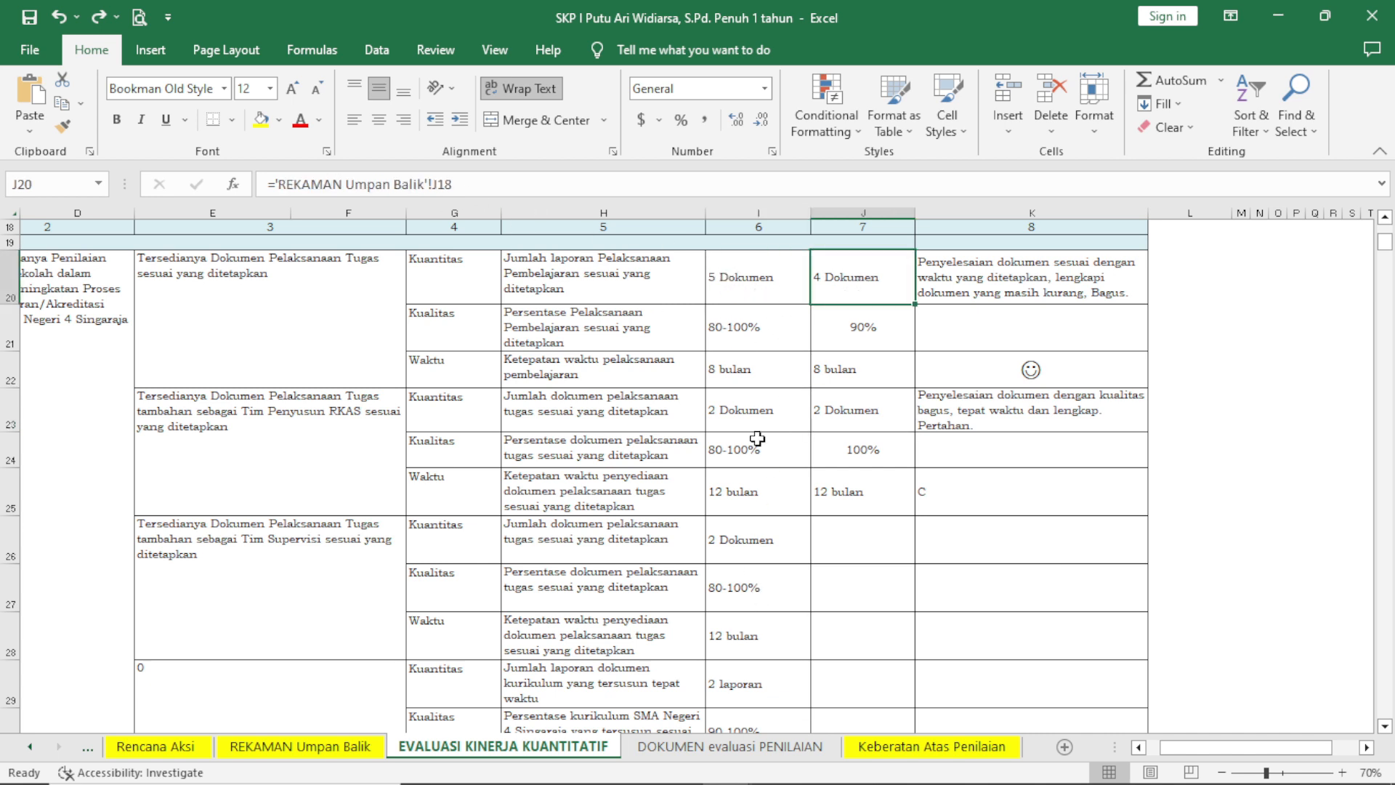
In the REKAMAN Umpan Balik sheet, set the Kuantitas realisation of the first work plan to 2 Dokumen.
left_click(366, 756)
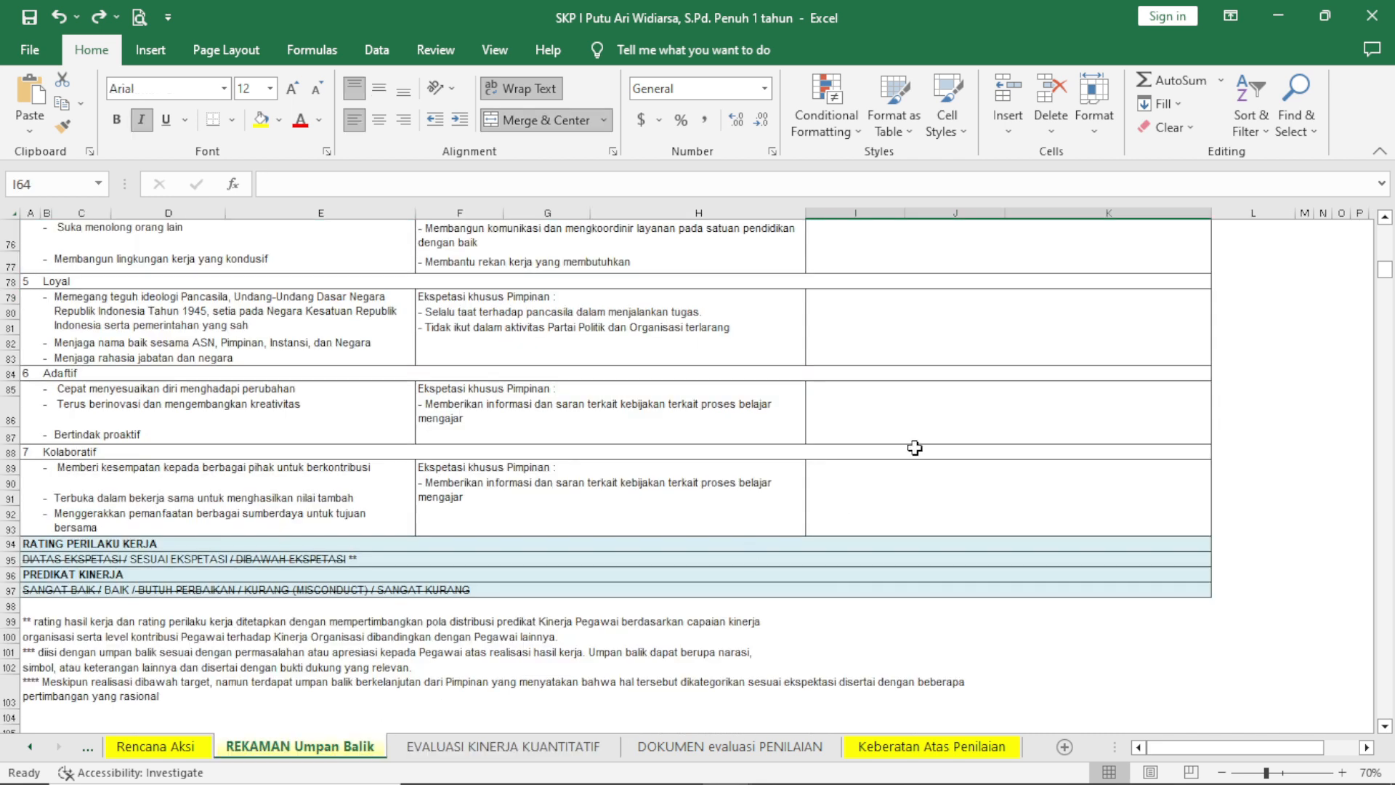
scroll(914, 436, "up", 10)
scroll(917, 425, "up", 5)
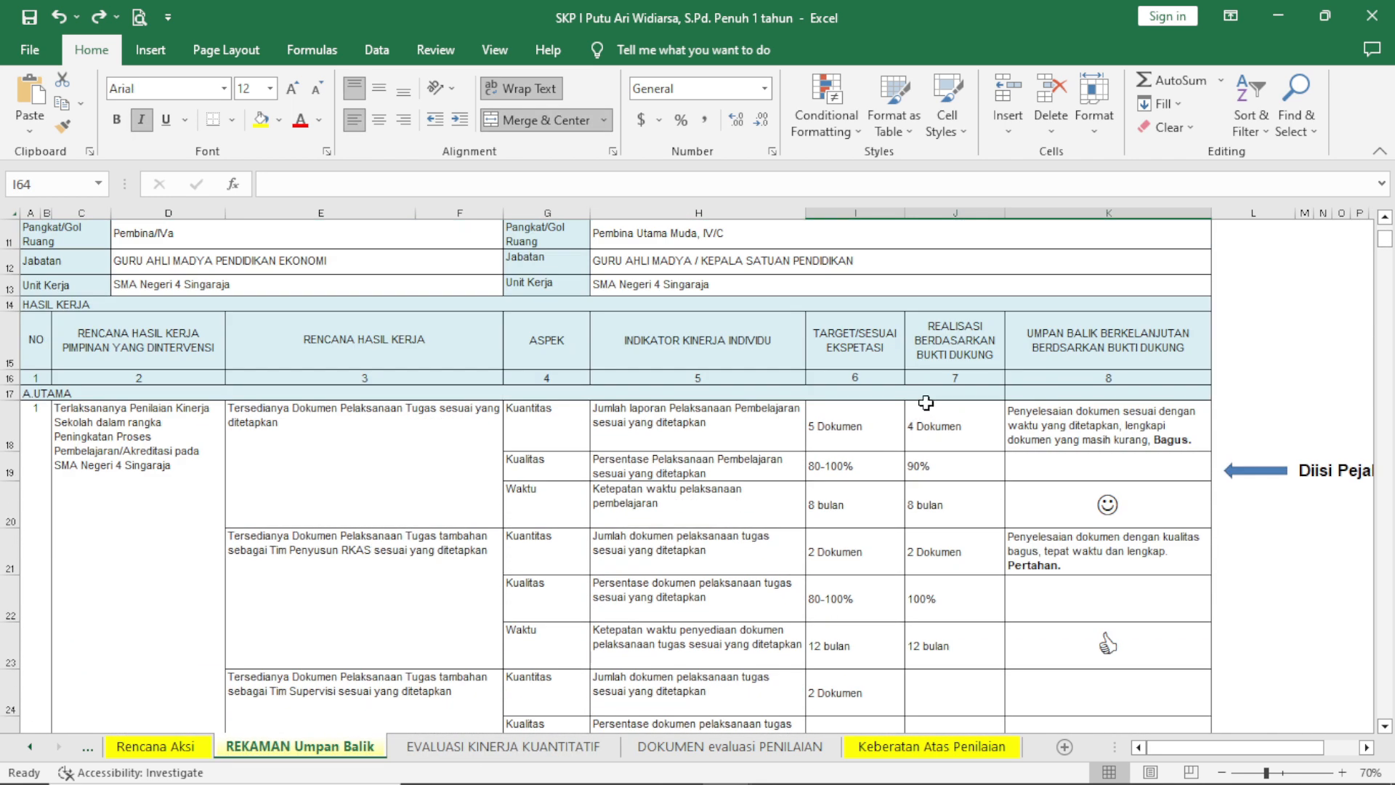
left_click(927, 418)
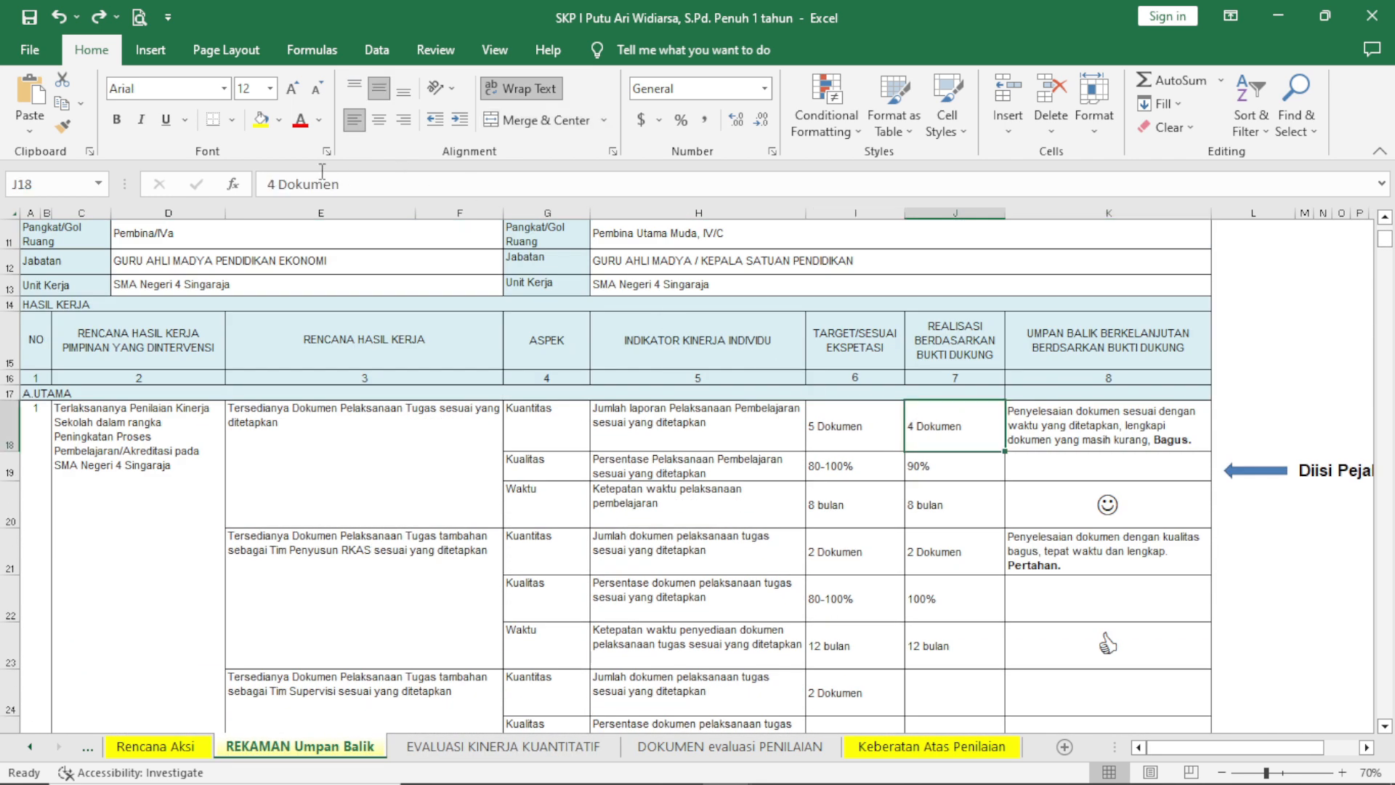
double_click(273, 184)
type("2")
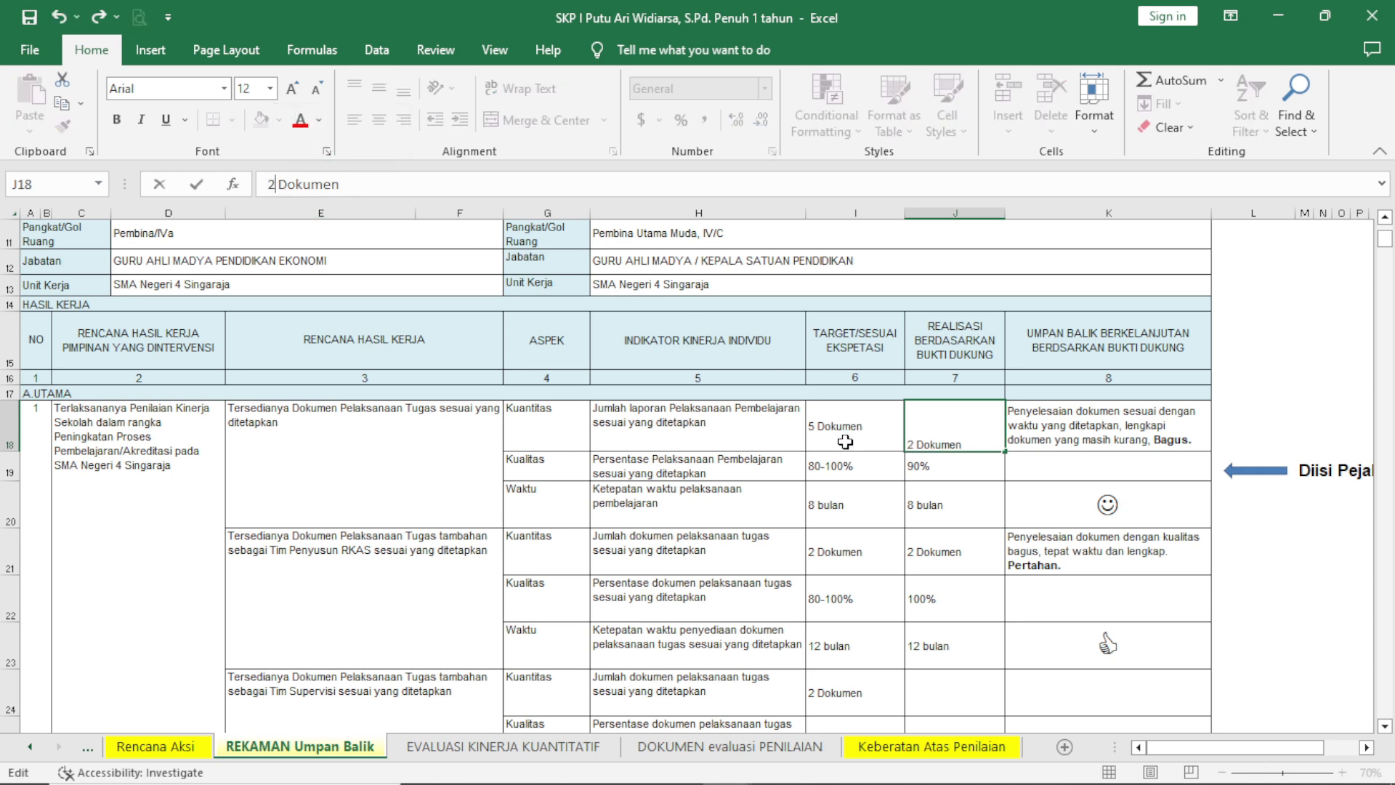
key("Return")
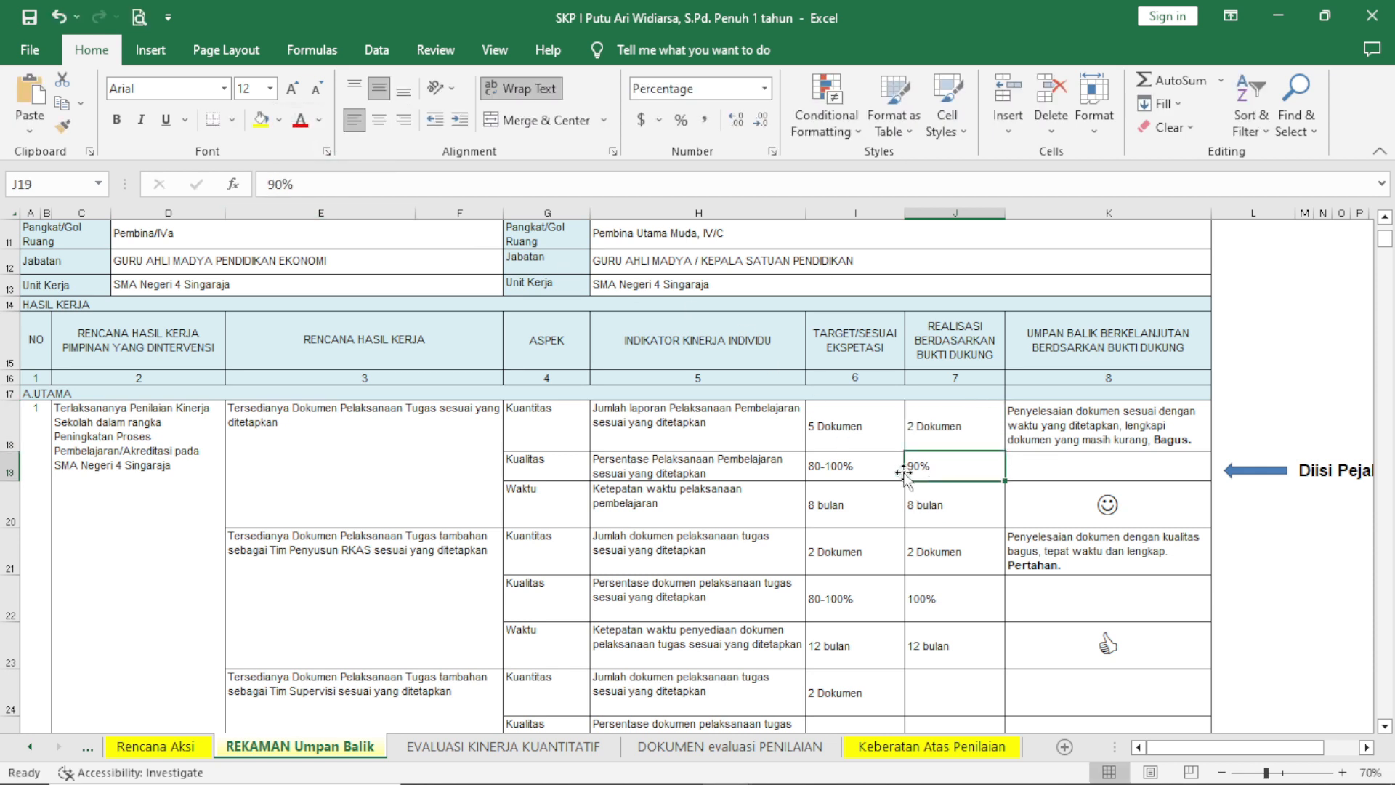
Set the first work plan's Kualitas realisation to 70% and its Waktu realisation to 12 bulan.
double_click(271, 184)
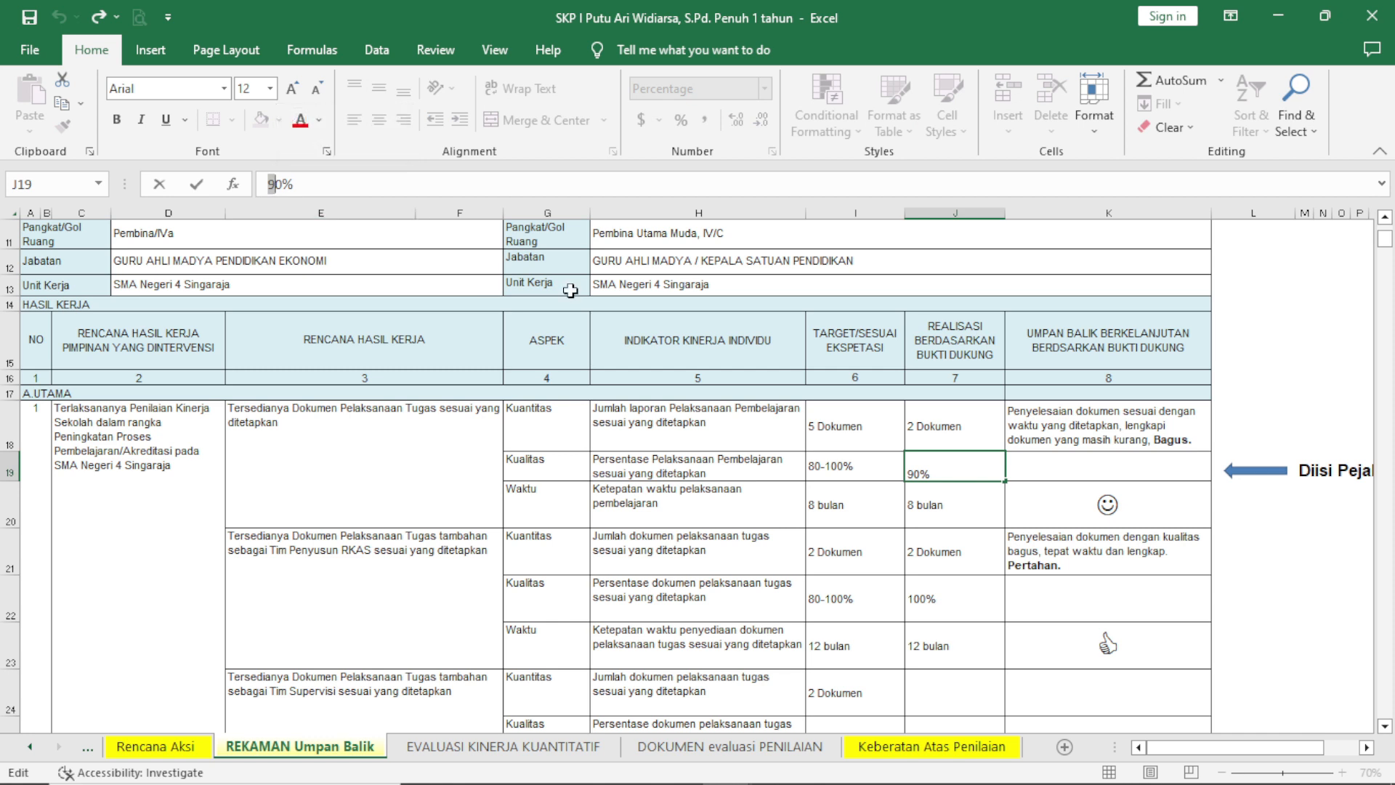
type("7")
left_click(940, 517)
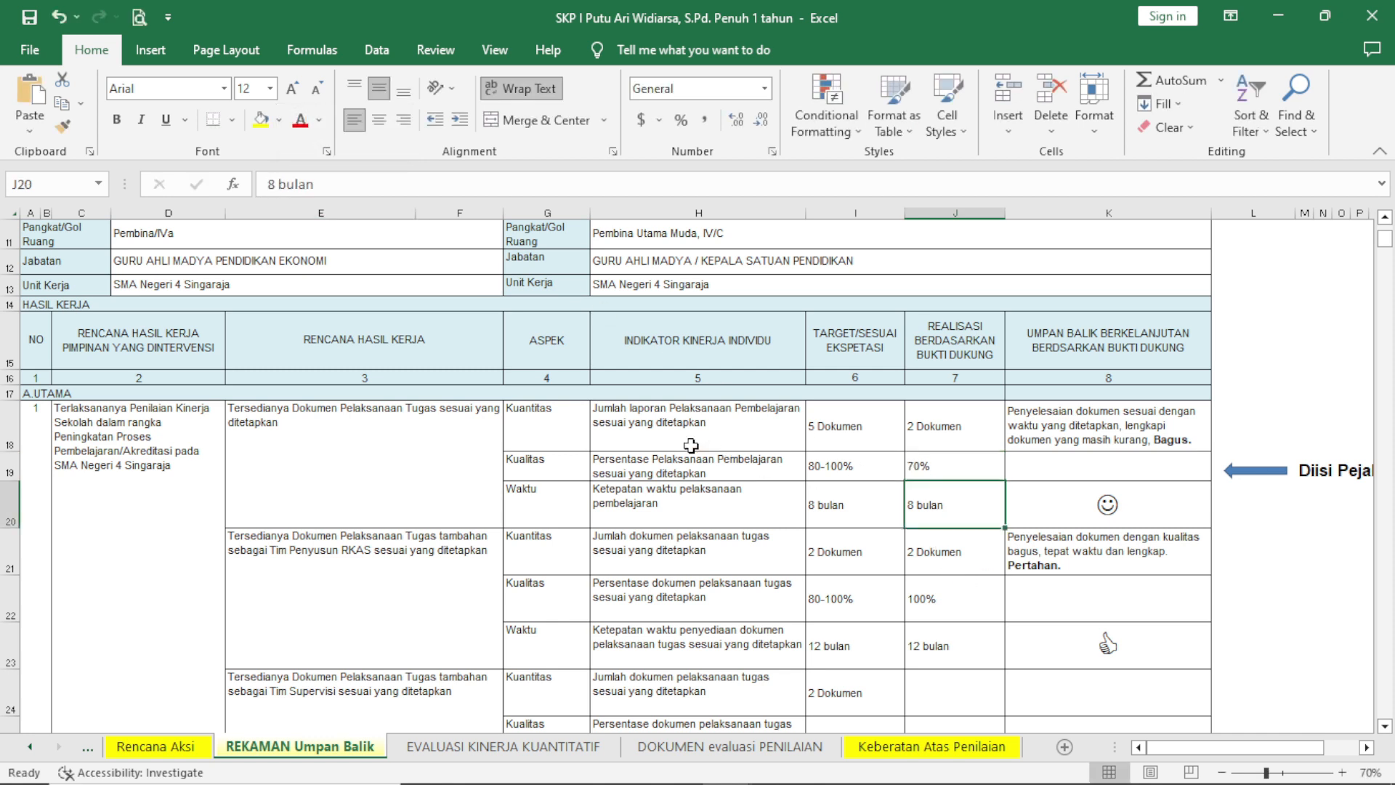
left_click(272, 185)
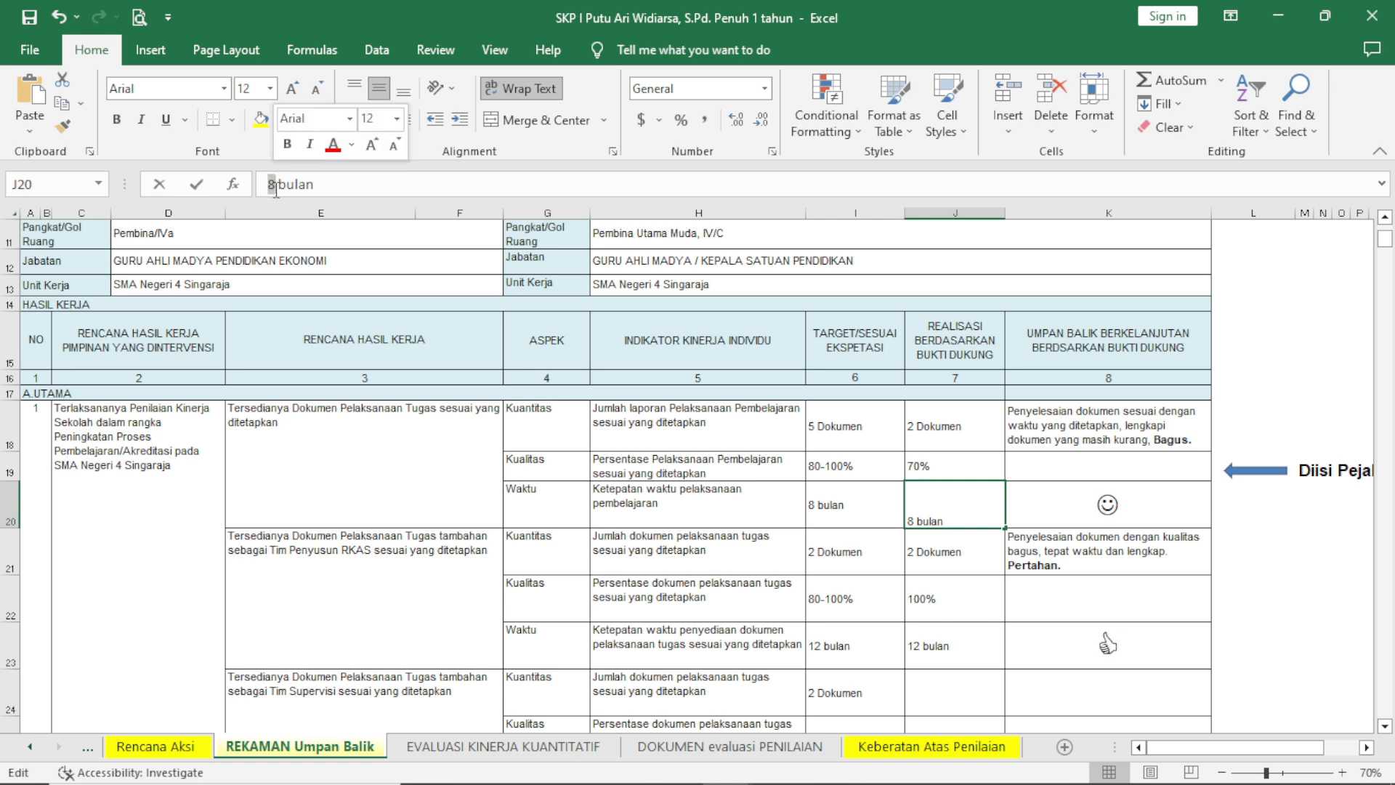
type("12")
key("Return")
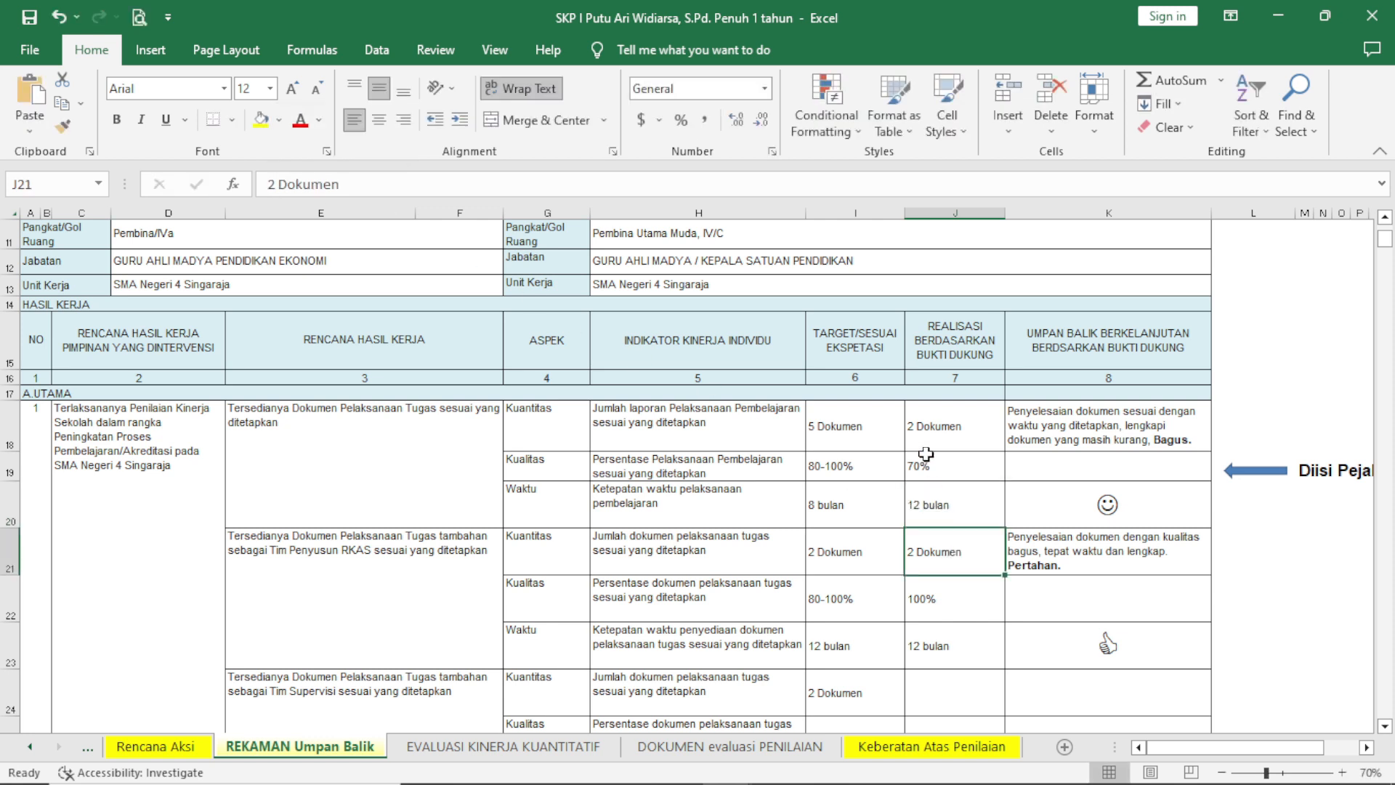
Set the second work plan's Kuantitas realisation to 0 Dokumen and its Kualitas realisation to 0%.
left_click(929, 494)
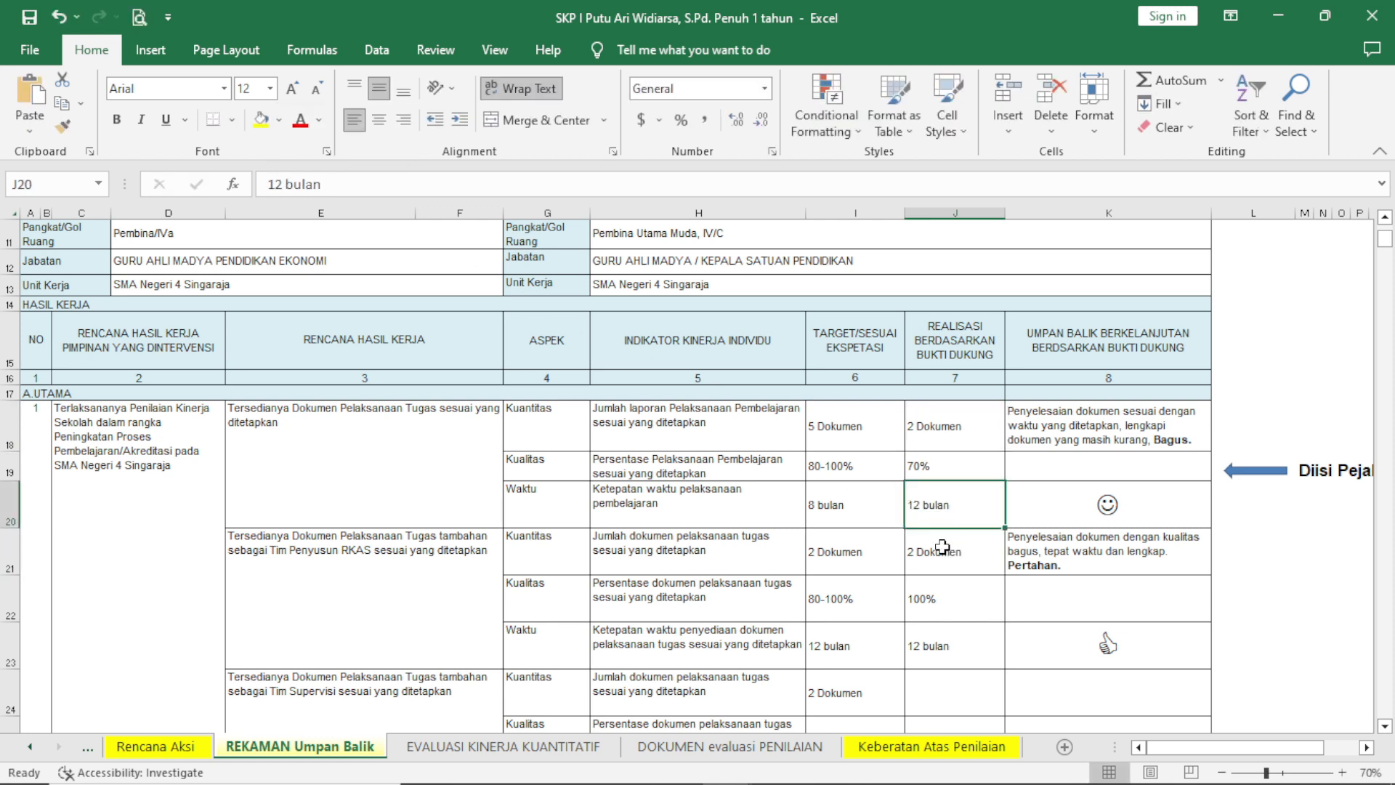
left_click_drag(933, 434, 932, 505)
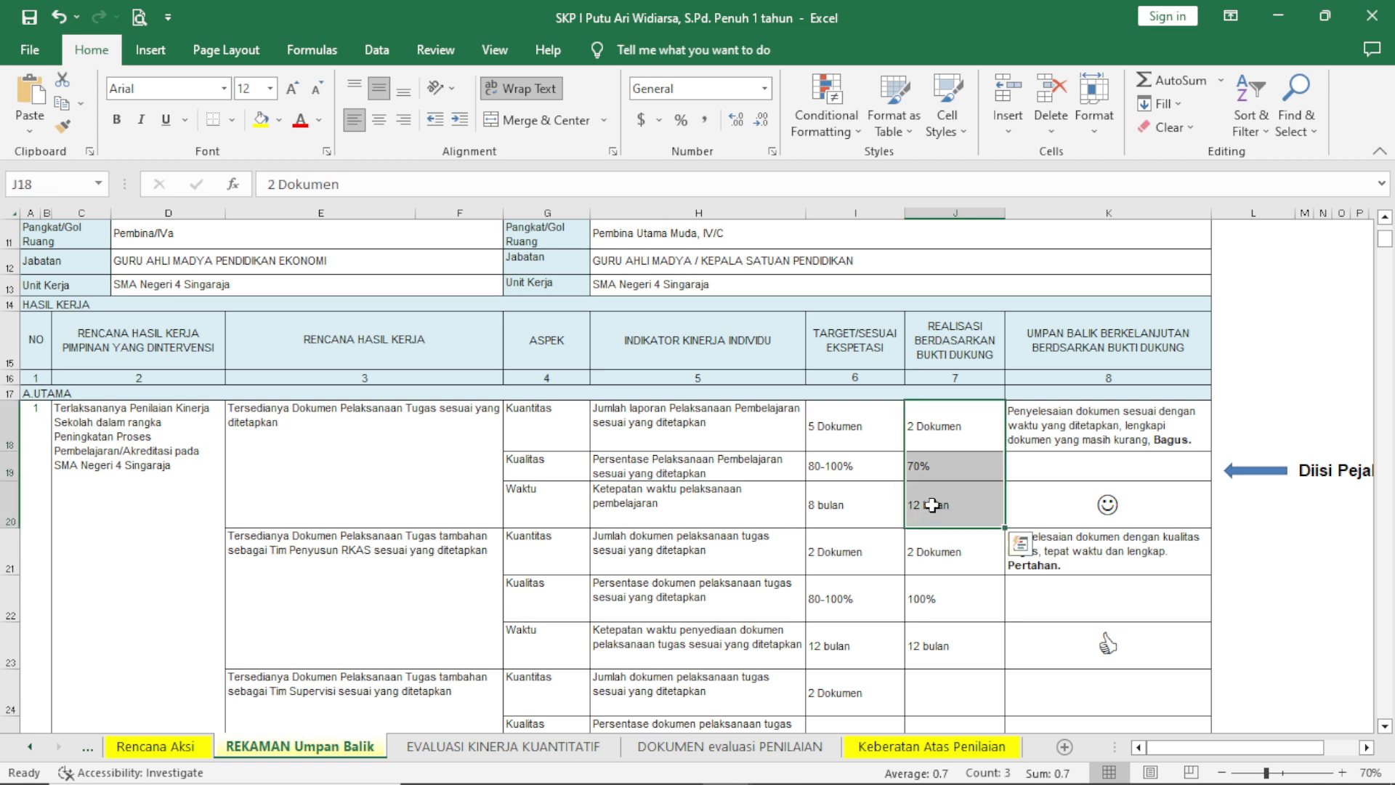
left_click(942, 547)
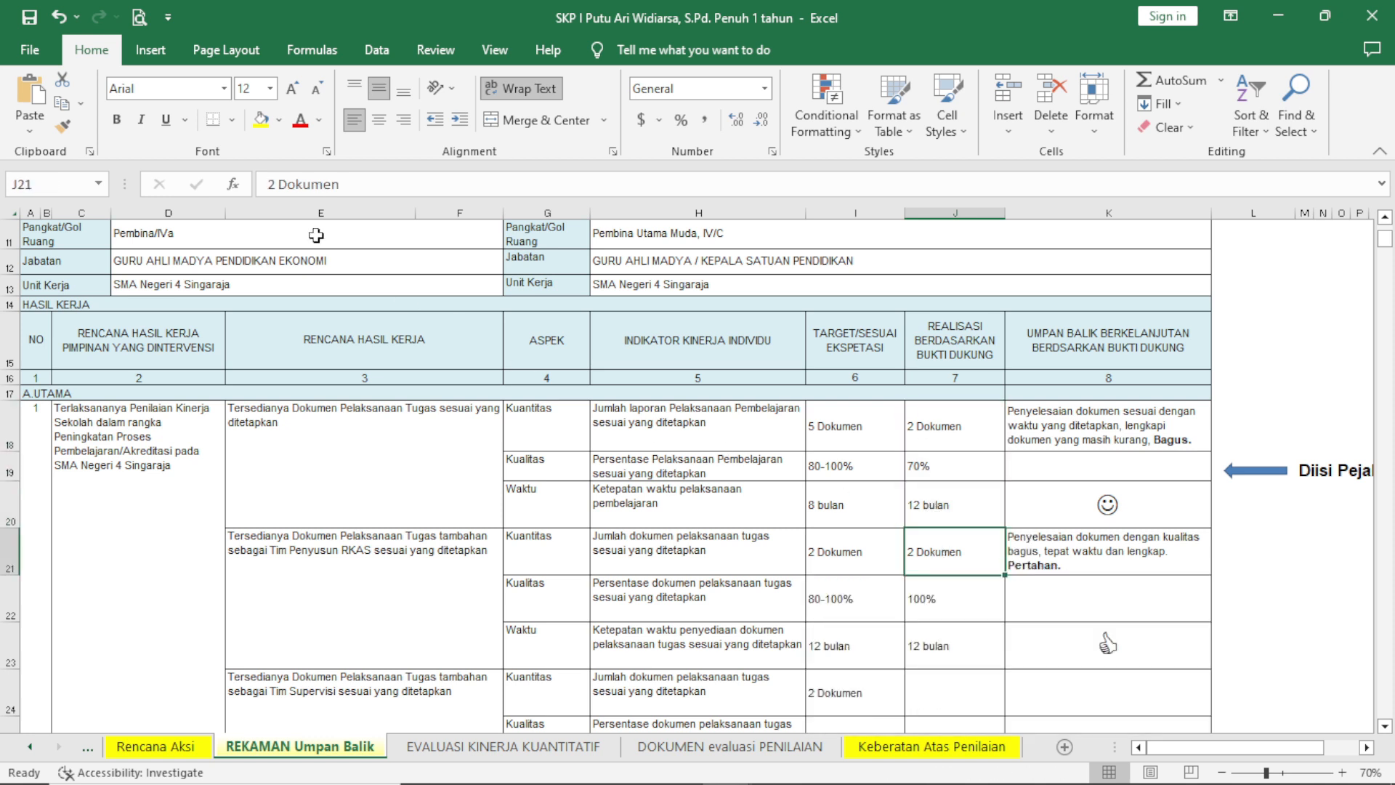
left_click(276, 186)
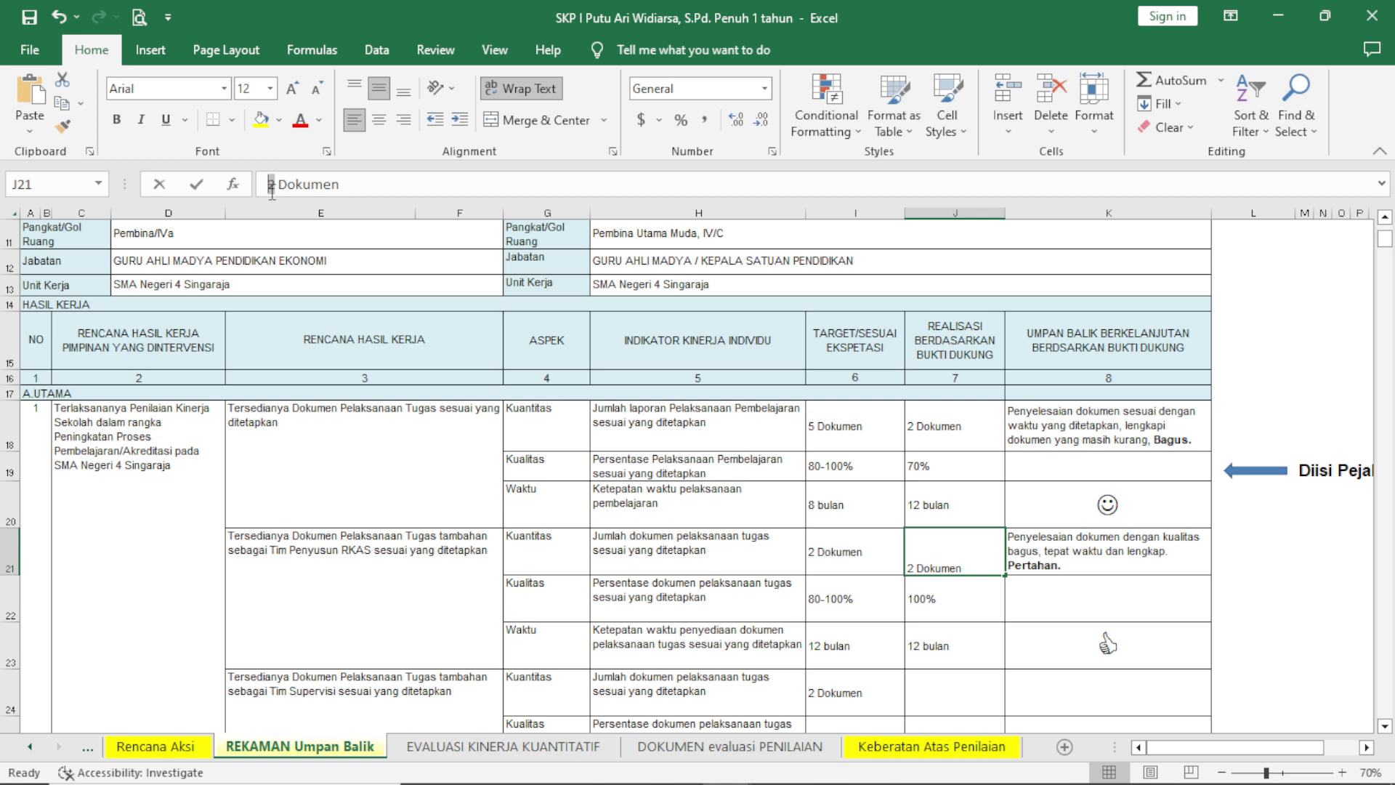
type("0")
key("Return")
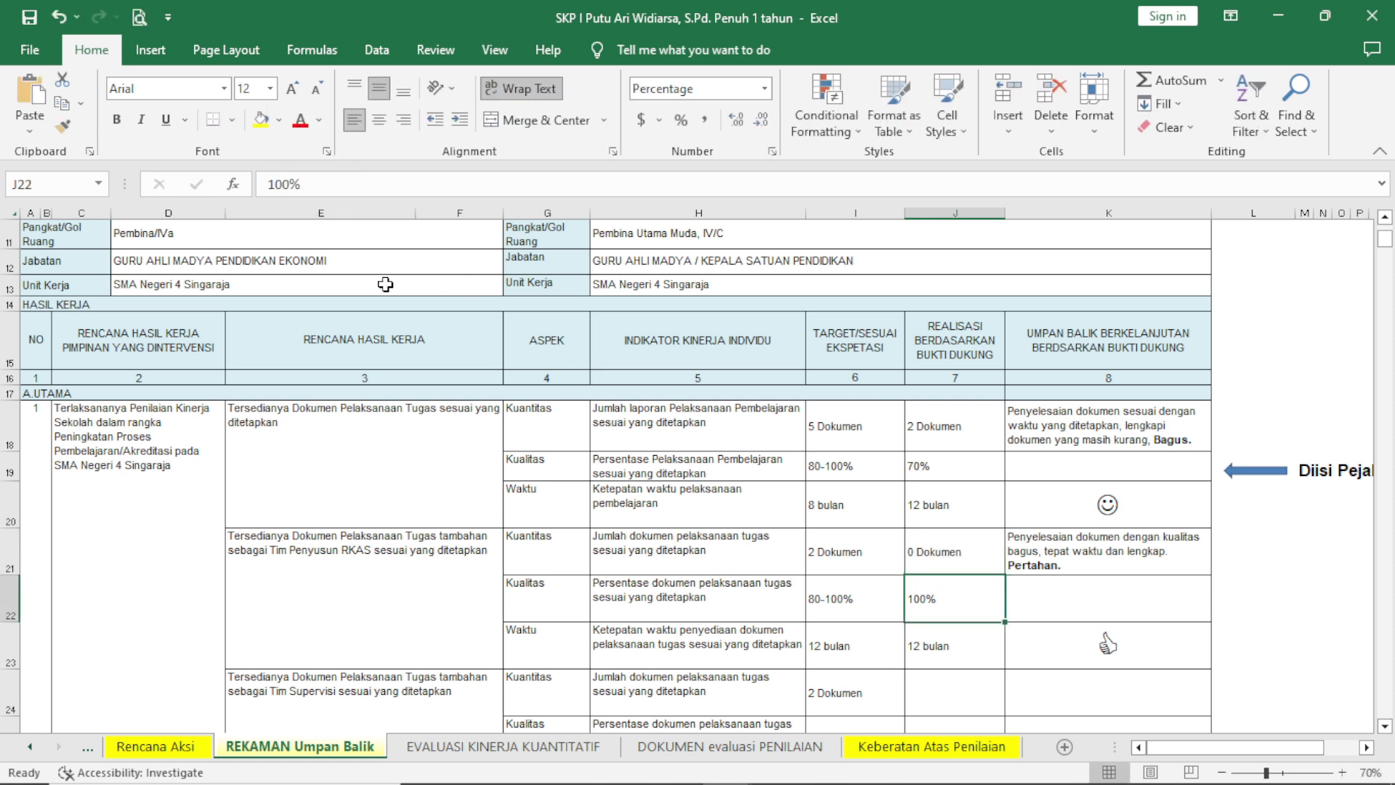
left_click_drag(292, 186, 268, 189)
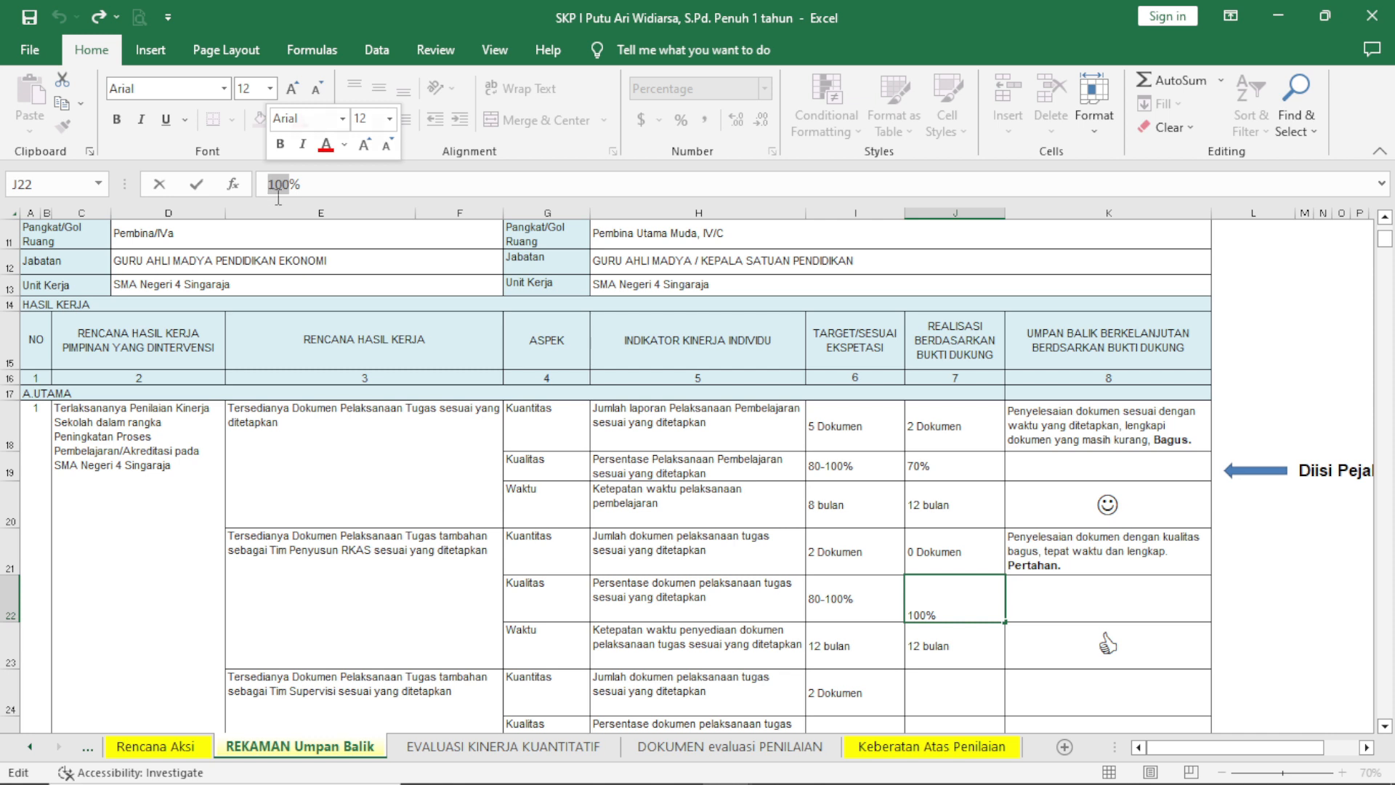
type("0")
left_click(967, 639)
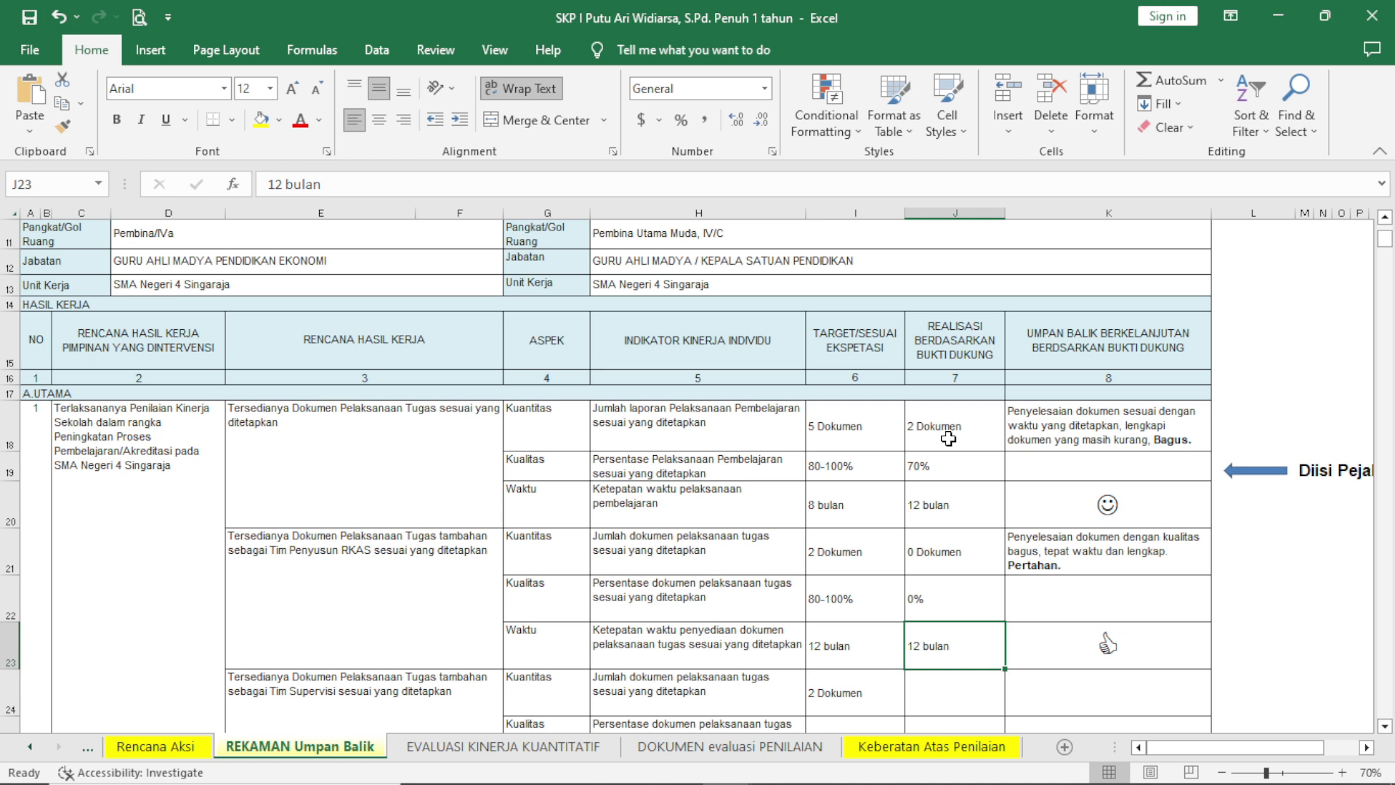
Switch to the Form coaching bimbingan konseling workbook and go through the PEGAWAI YANG DINILAI identity fields in the Rek.Inf.Umpan Balik Kuanti JAJF sheet.
mouse_move(985, 784)
mouse_move(741, 771)
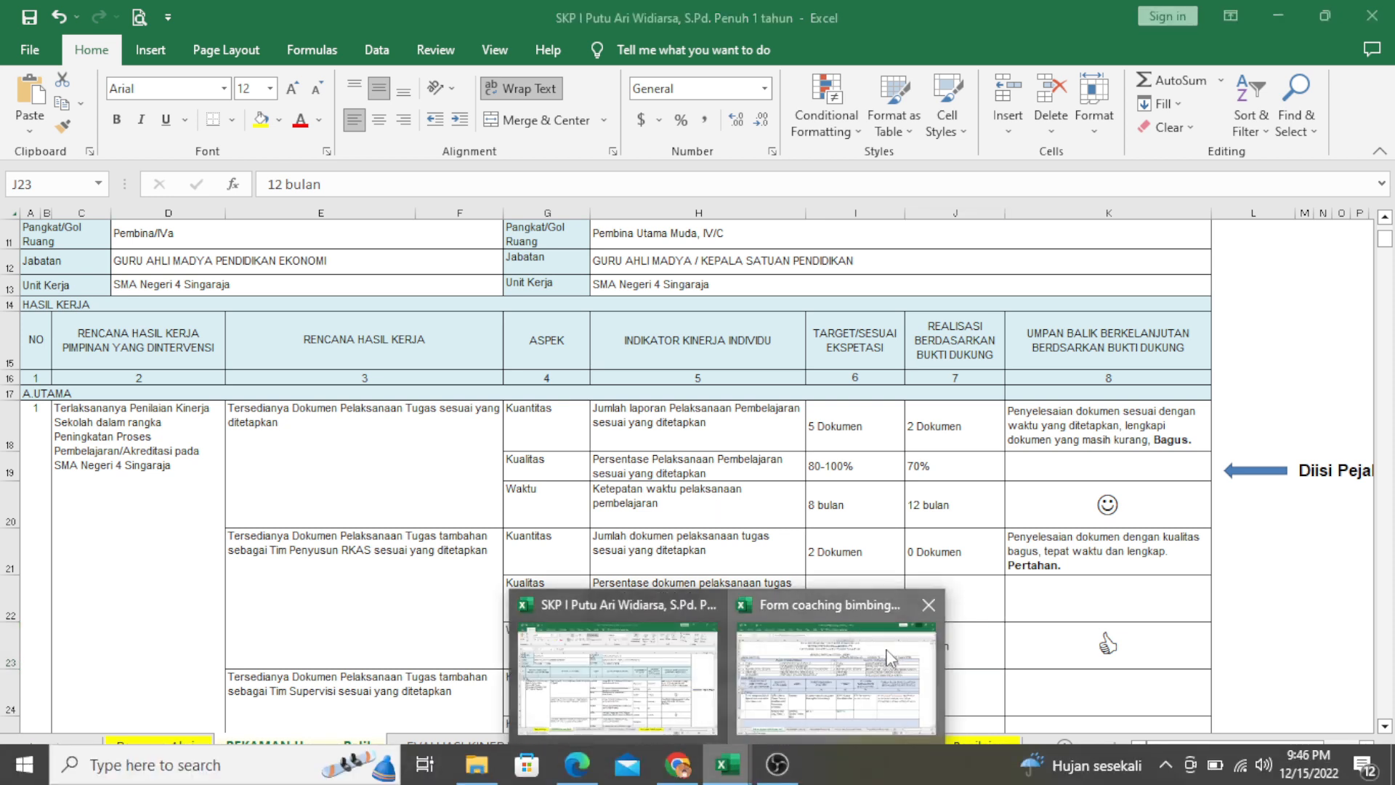
left_click(888, 658)
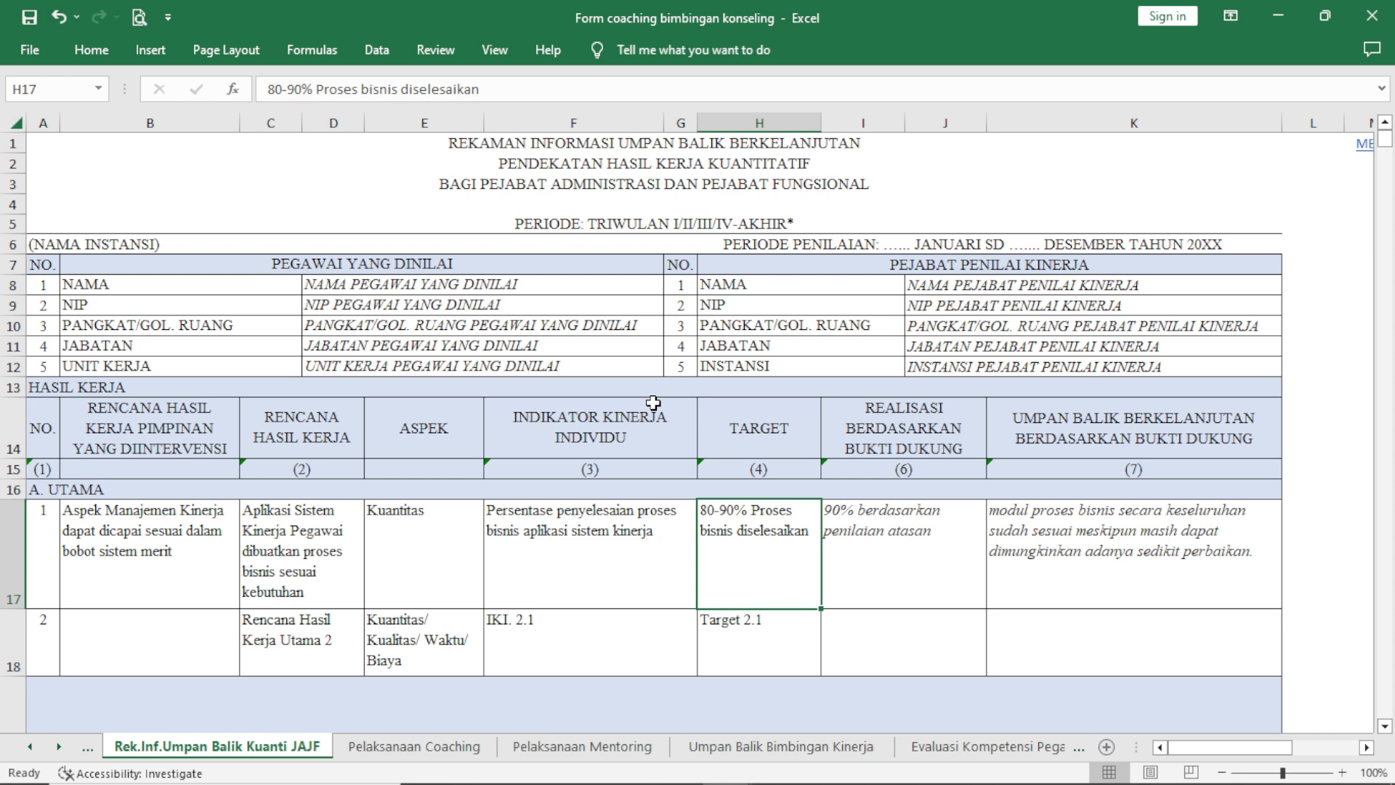
left_click(793, 208)
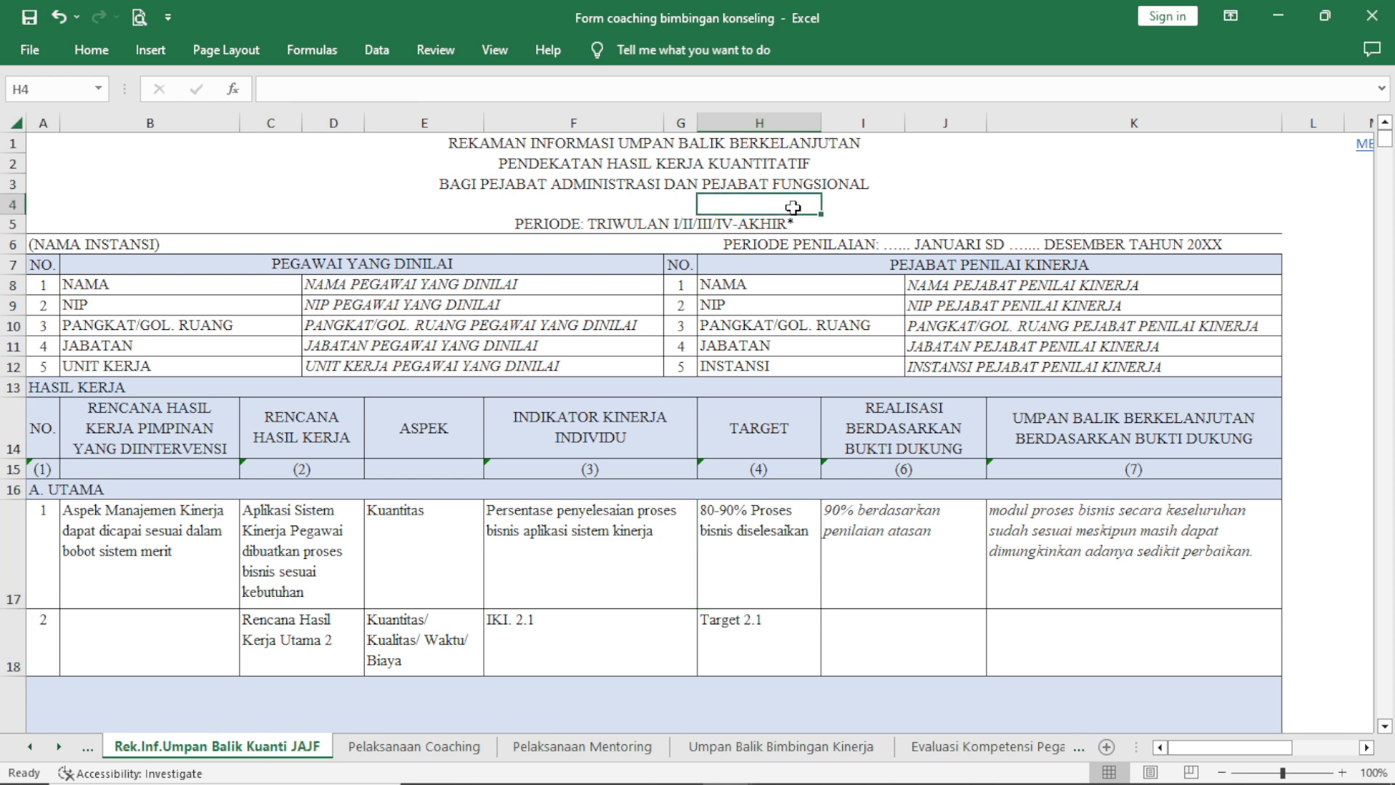
left_click(517, 299)
left_click(491, 282)
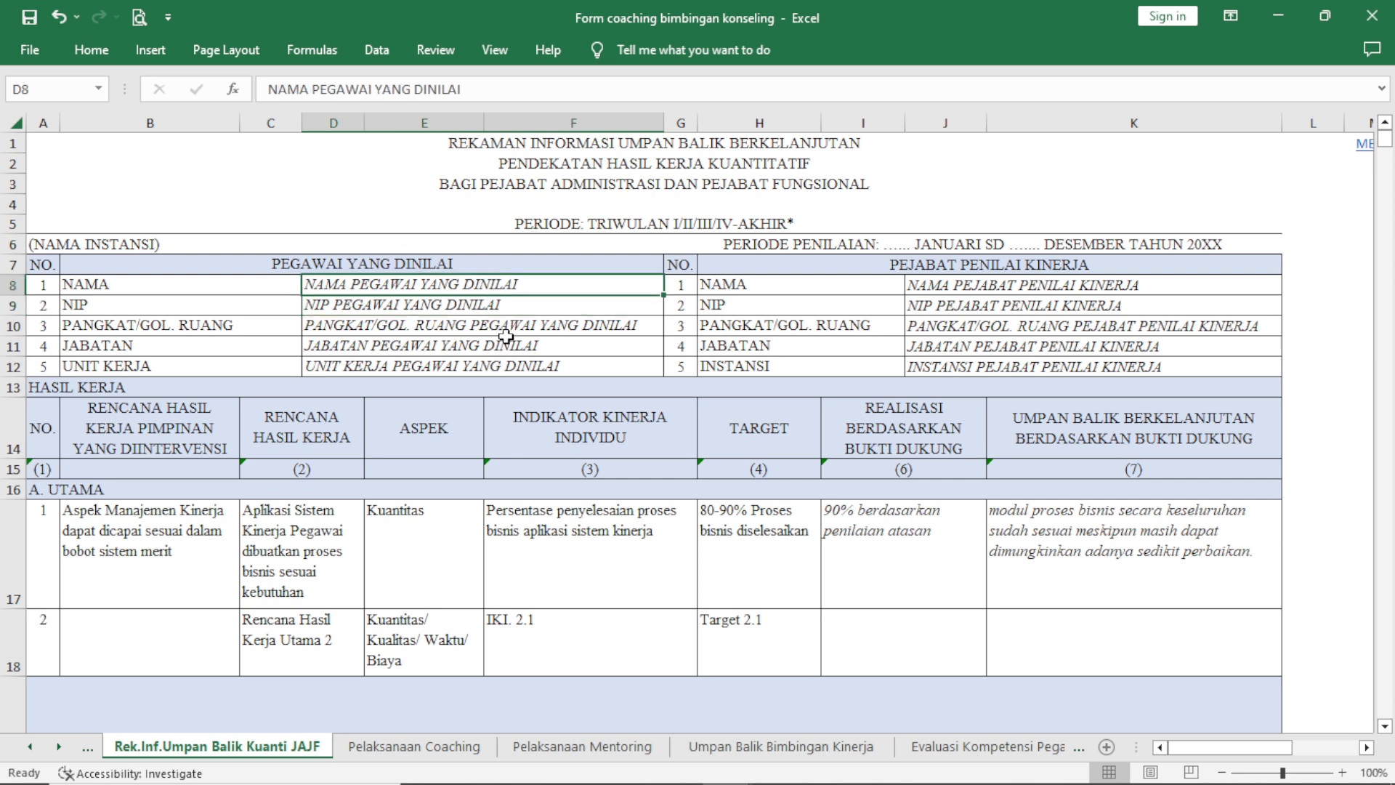
left_click(507, 338)
left_click(516, 367)
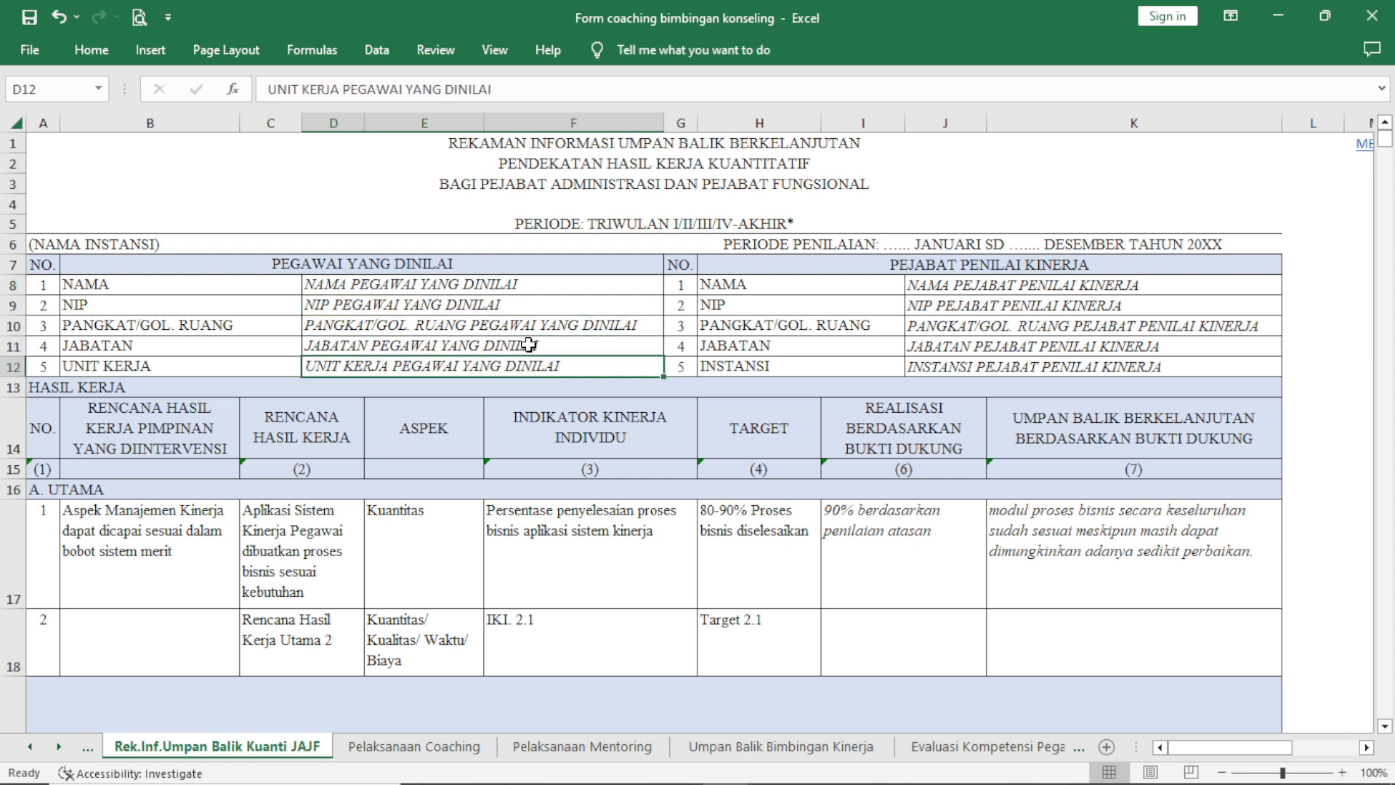
left_click(554, 332)
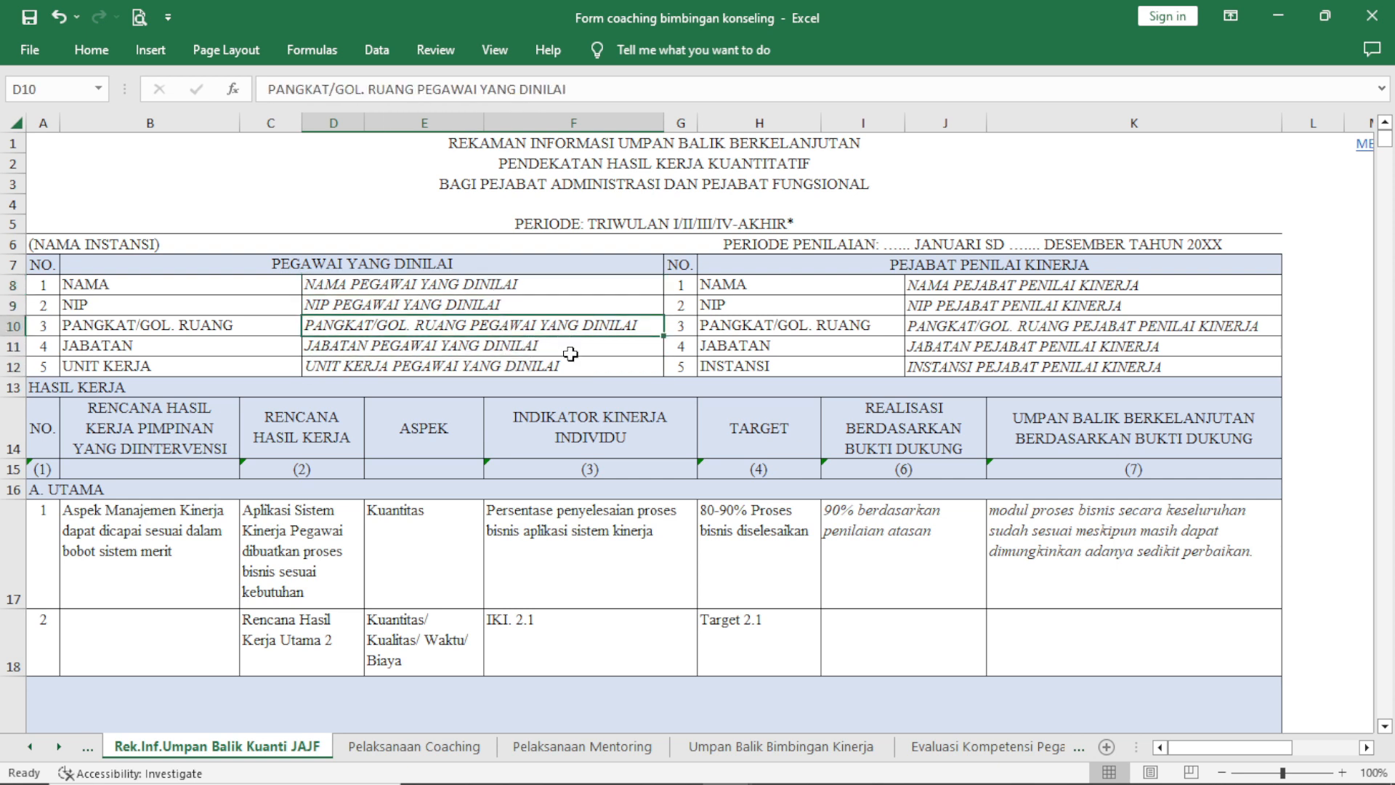
left_click(571, 353)
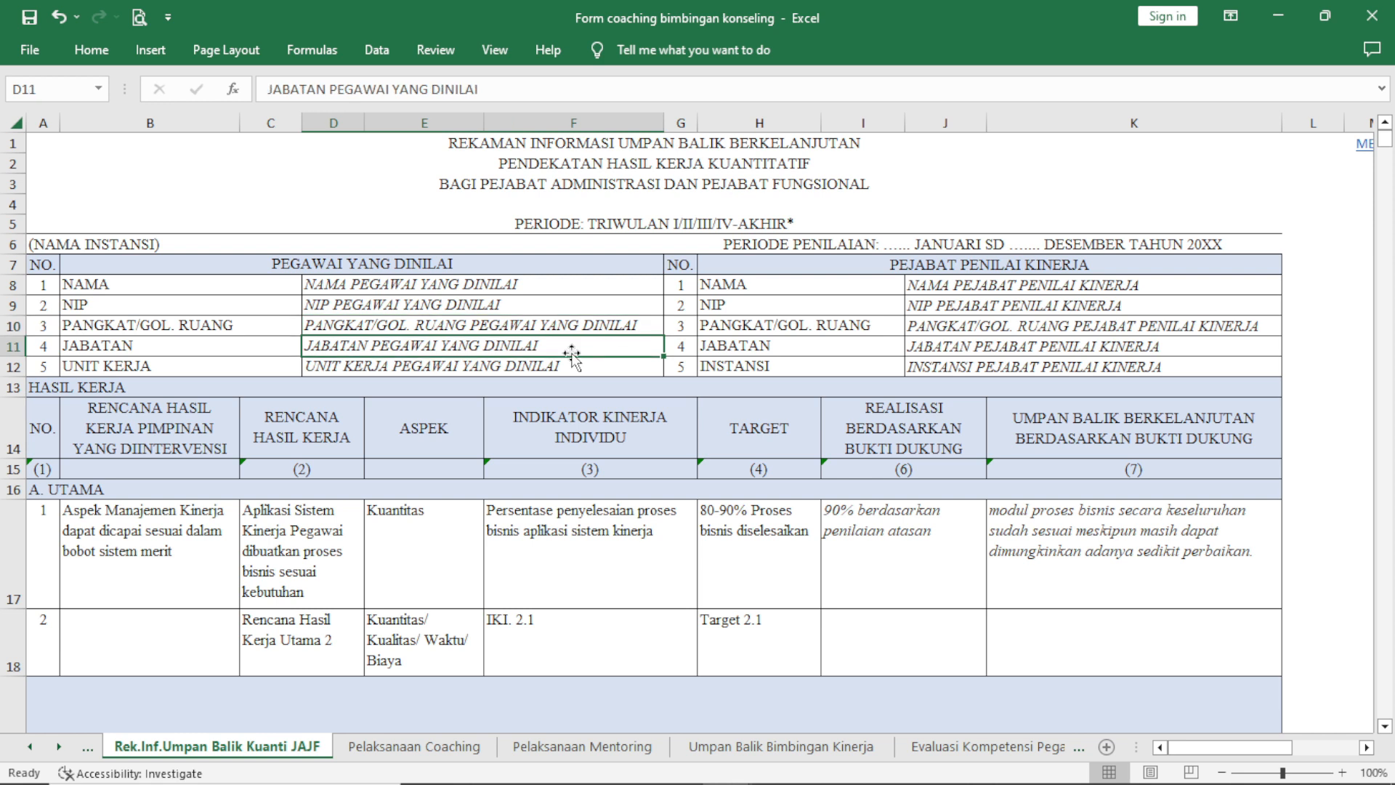
left_click(591, 320)
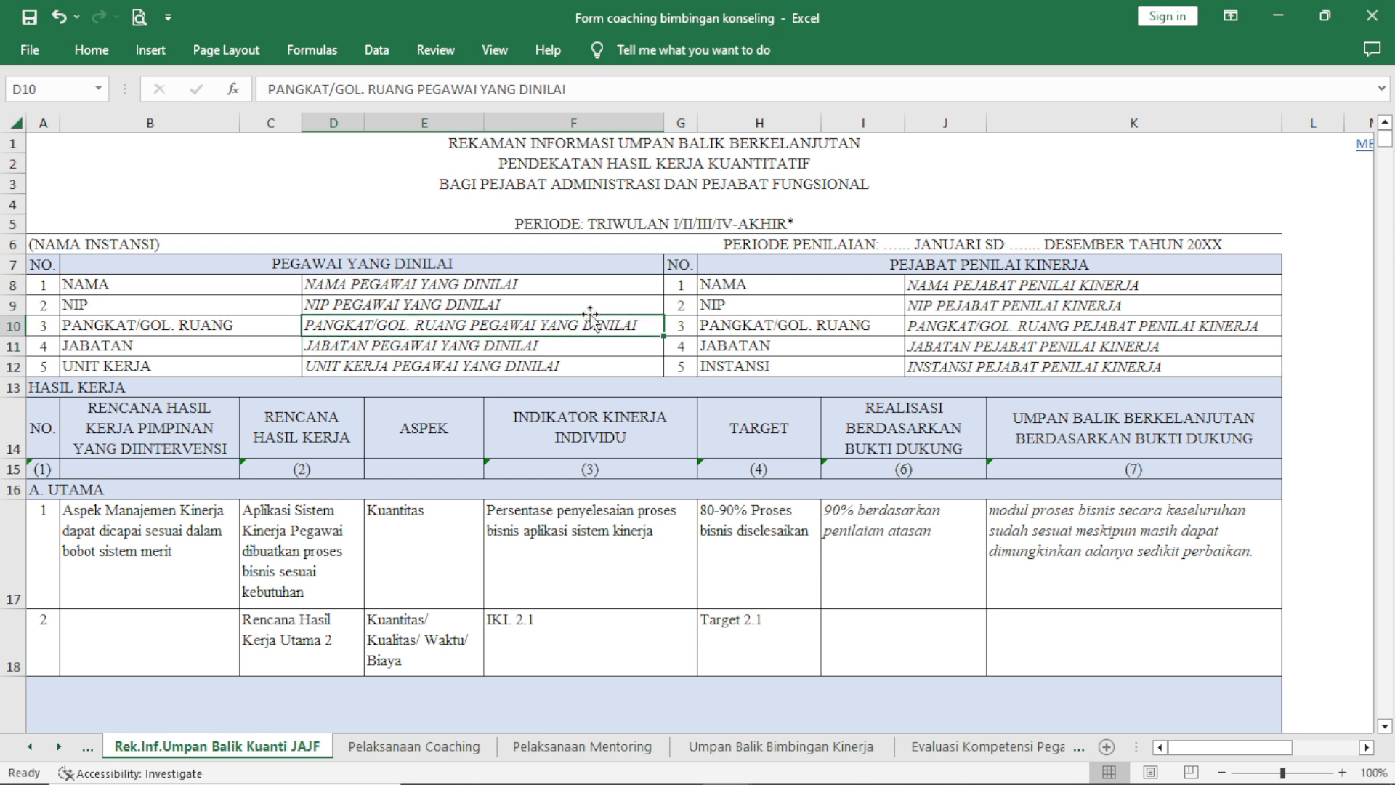
left_click(588, 289)
left_click(582, 331)
left_click(577, 352)
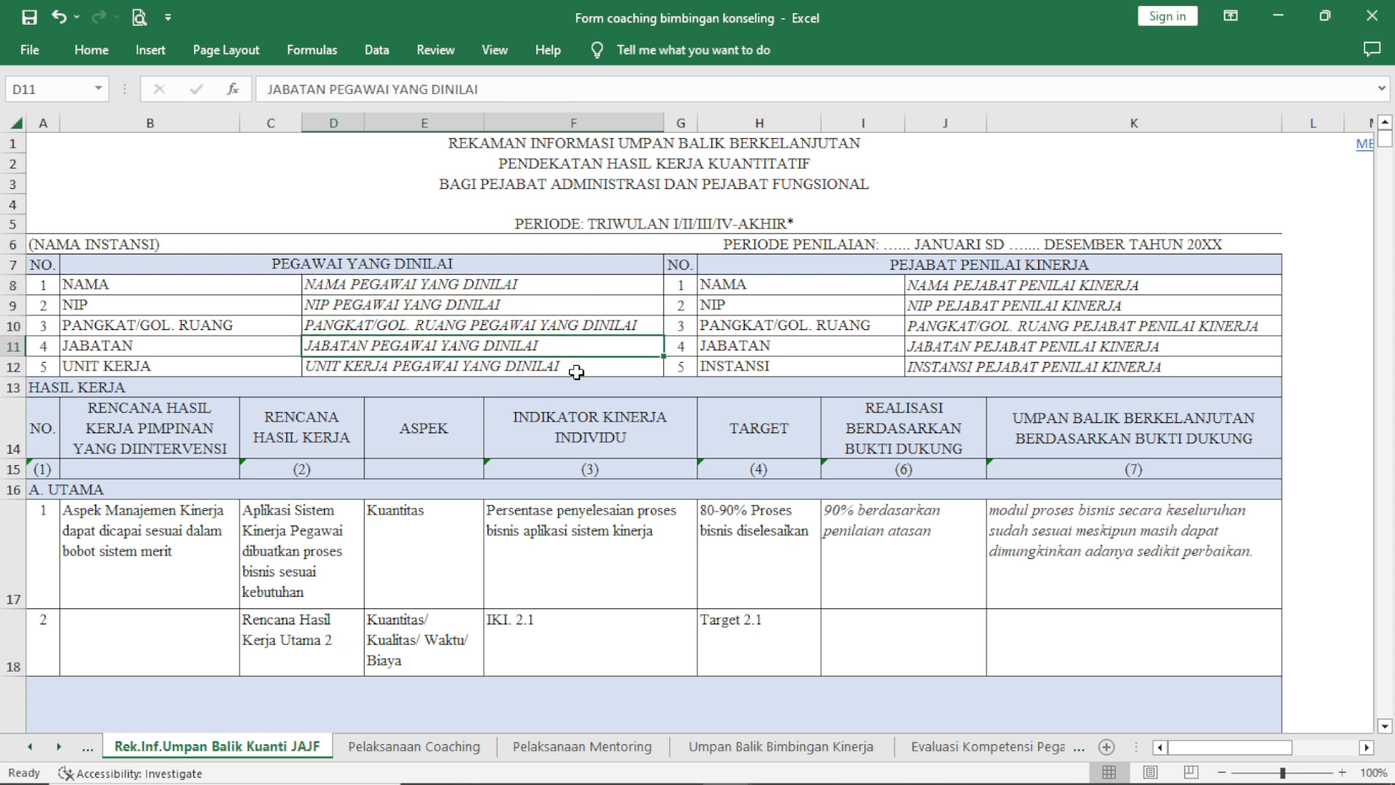
left_click(576, 372)
Look over the PEJABAT PENILAI KINERJA fields and the HASIL KERJA table of the feedback form.
left_click(785, 283)
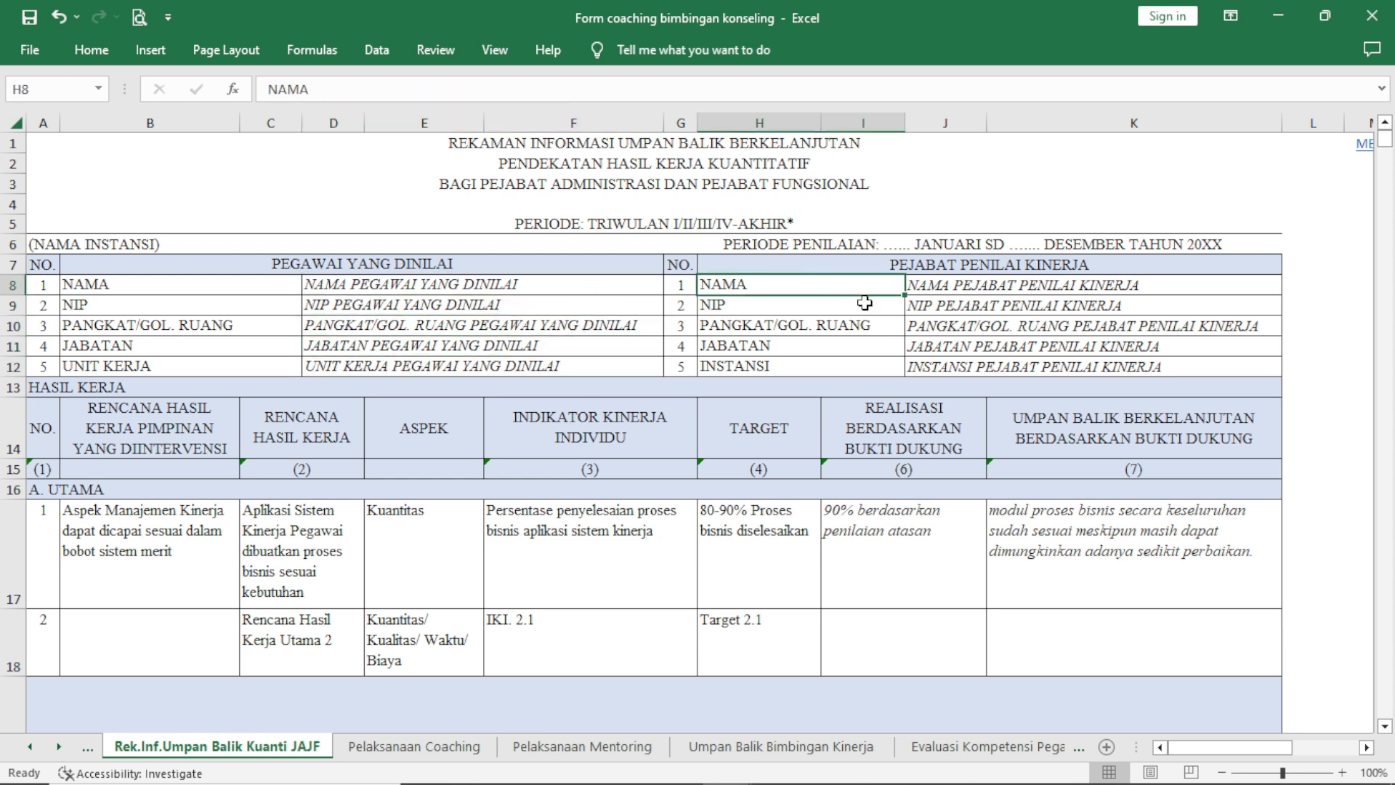
left_click(925, 301)
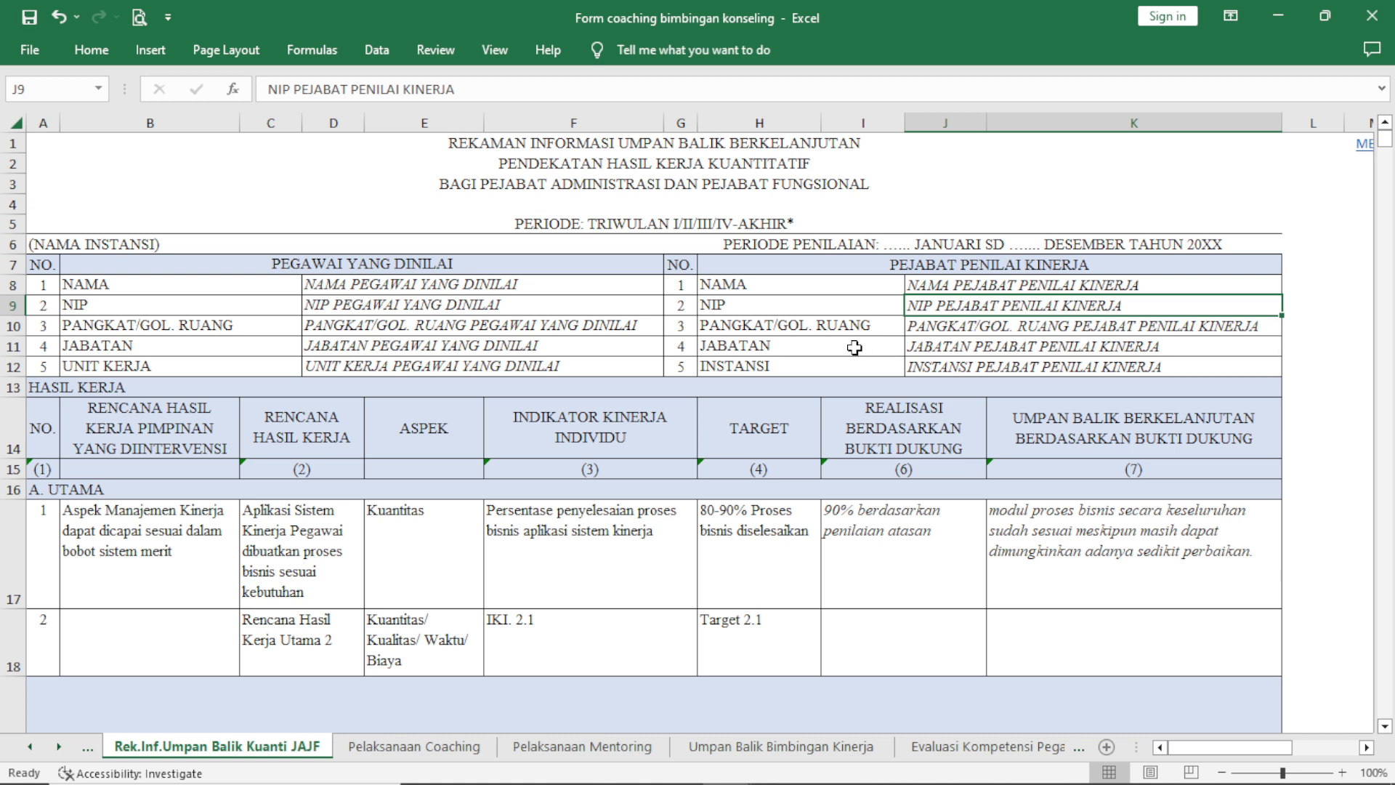
scroll(830, 335, "down", 1)
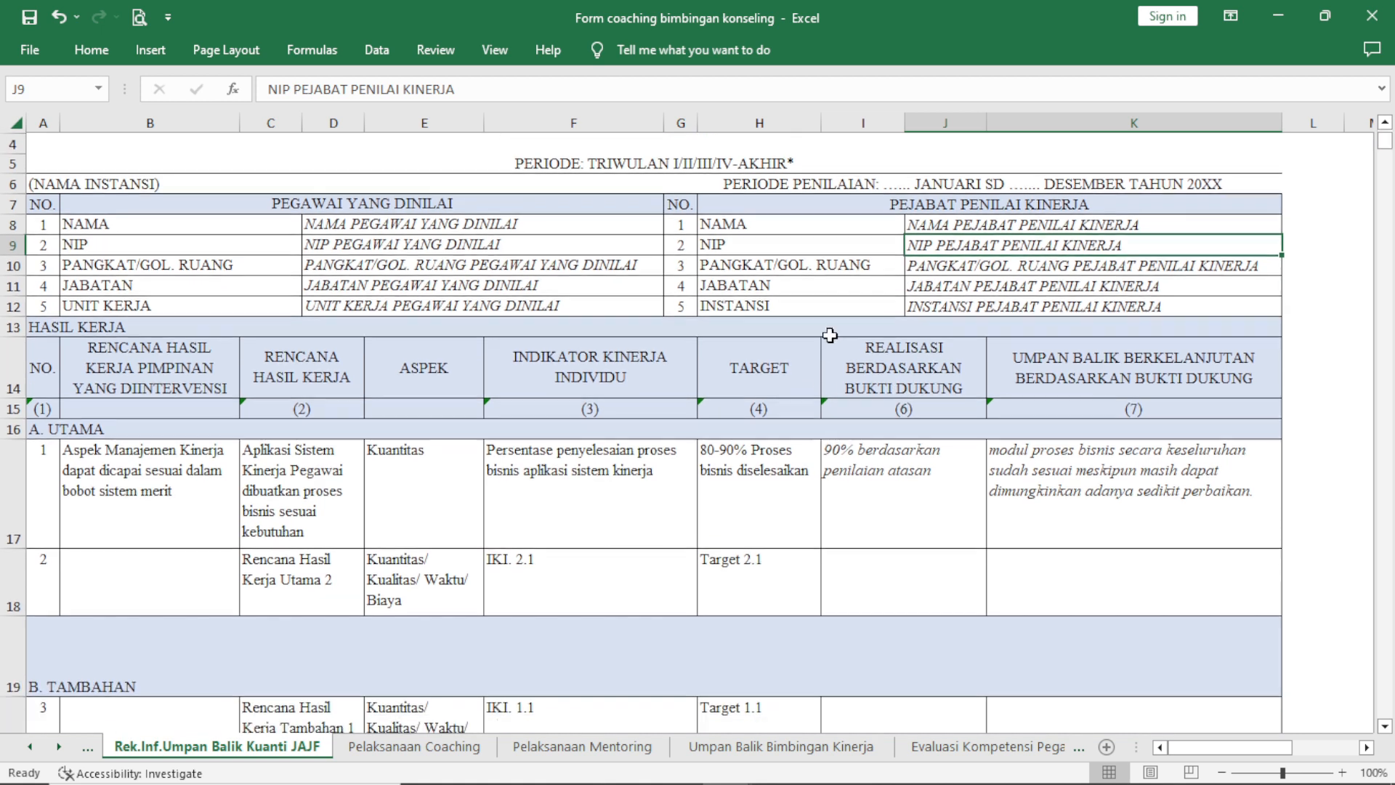
scroll(815, 340, "up", 1)
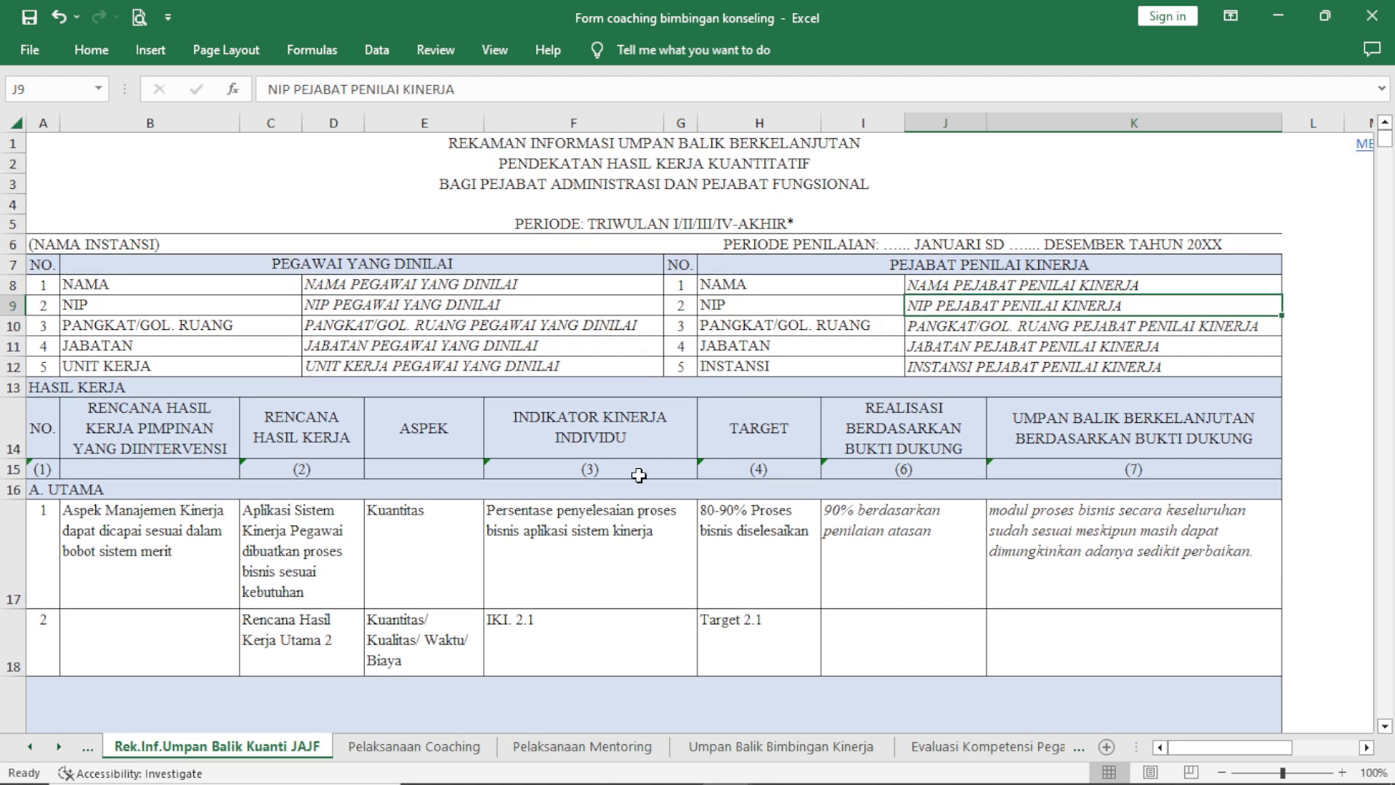
scroll(609, 301, "down", 1)
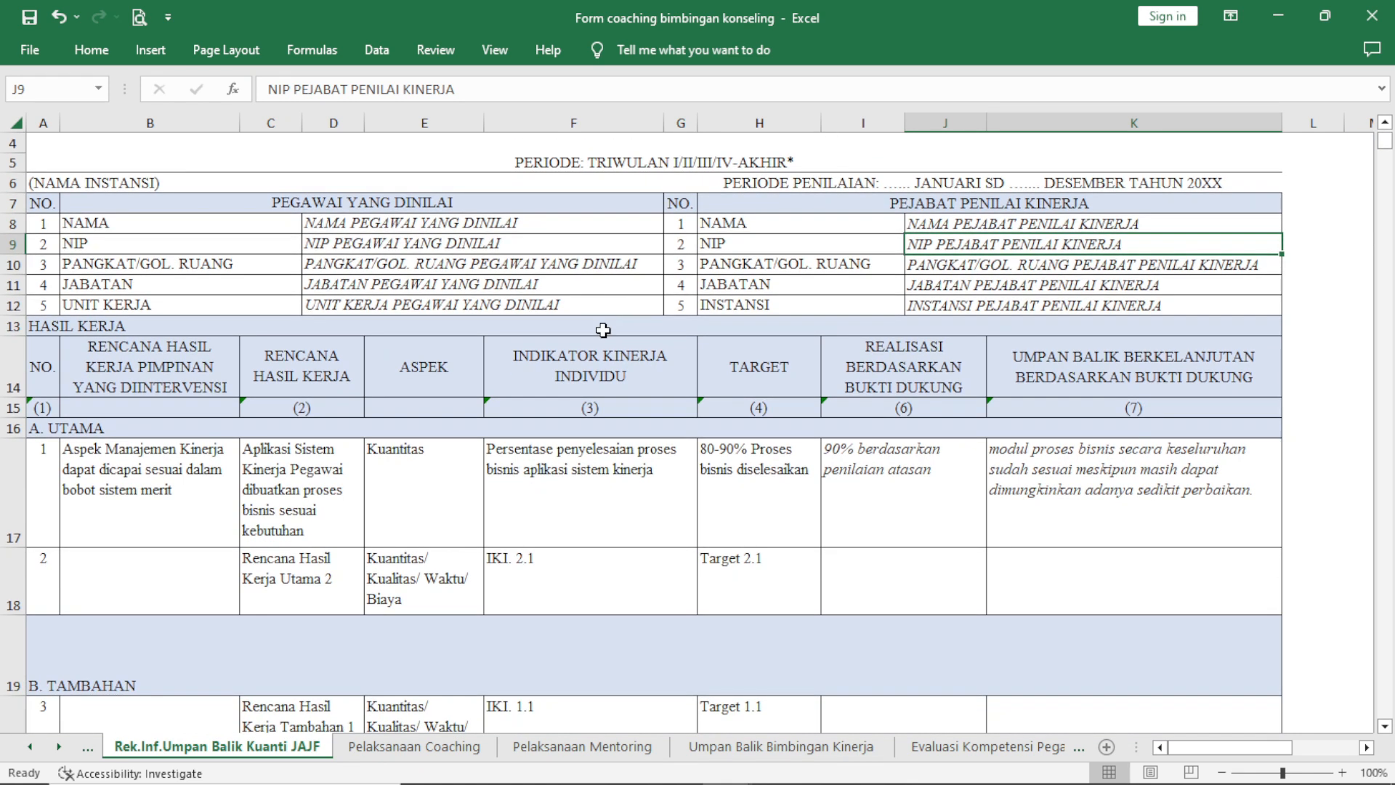
scroll(654, 319, "up", 1)
View the Pelaksanaan Coaching, Pelaksanaan Mentoring, Umpan Balik Bimbingan Kinerja and Evaluasi Kompetensi sheets, then return to the SKP workbook.
left_click(451, 748)
left_click(567, 748)
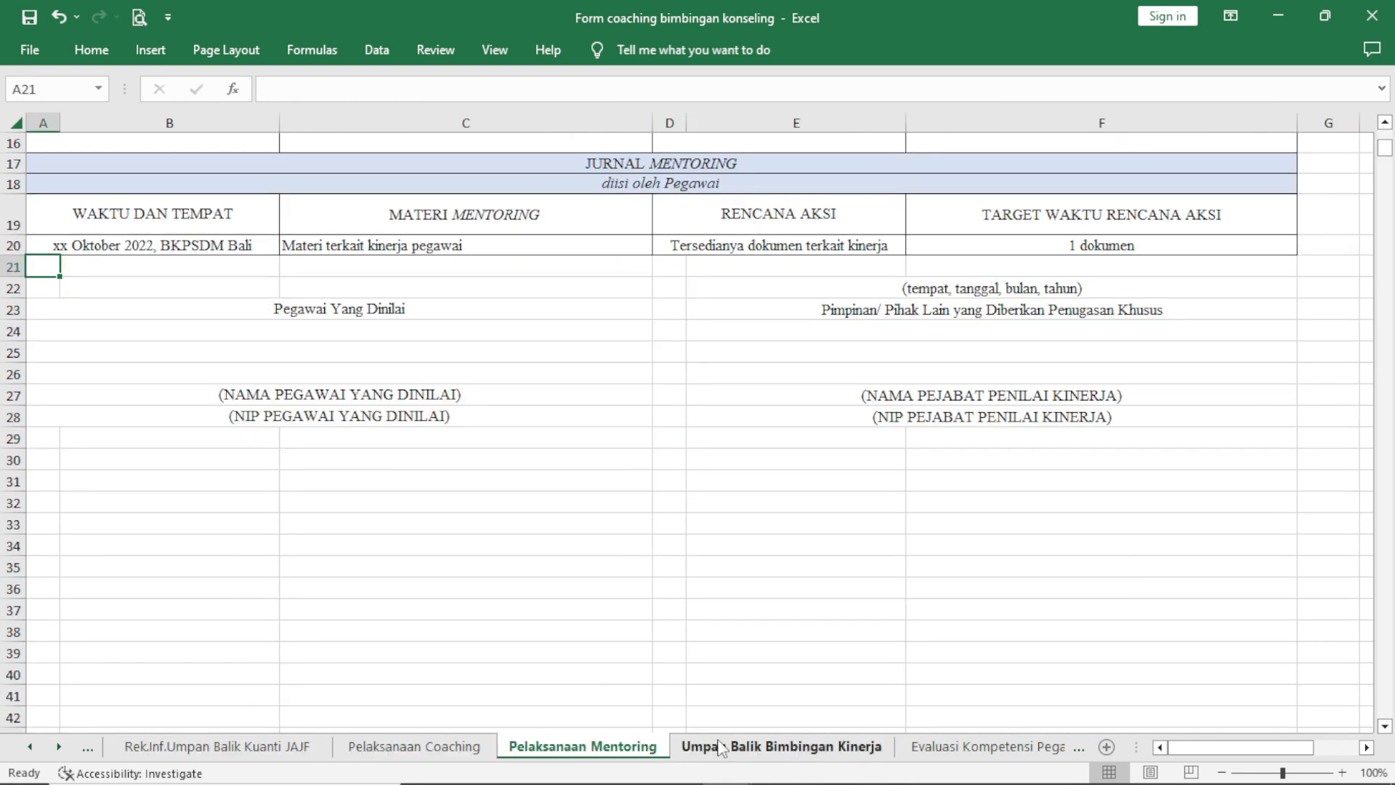
left_click(719, 749)
left_click(945, 748)
left_click(1271, 17)
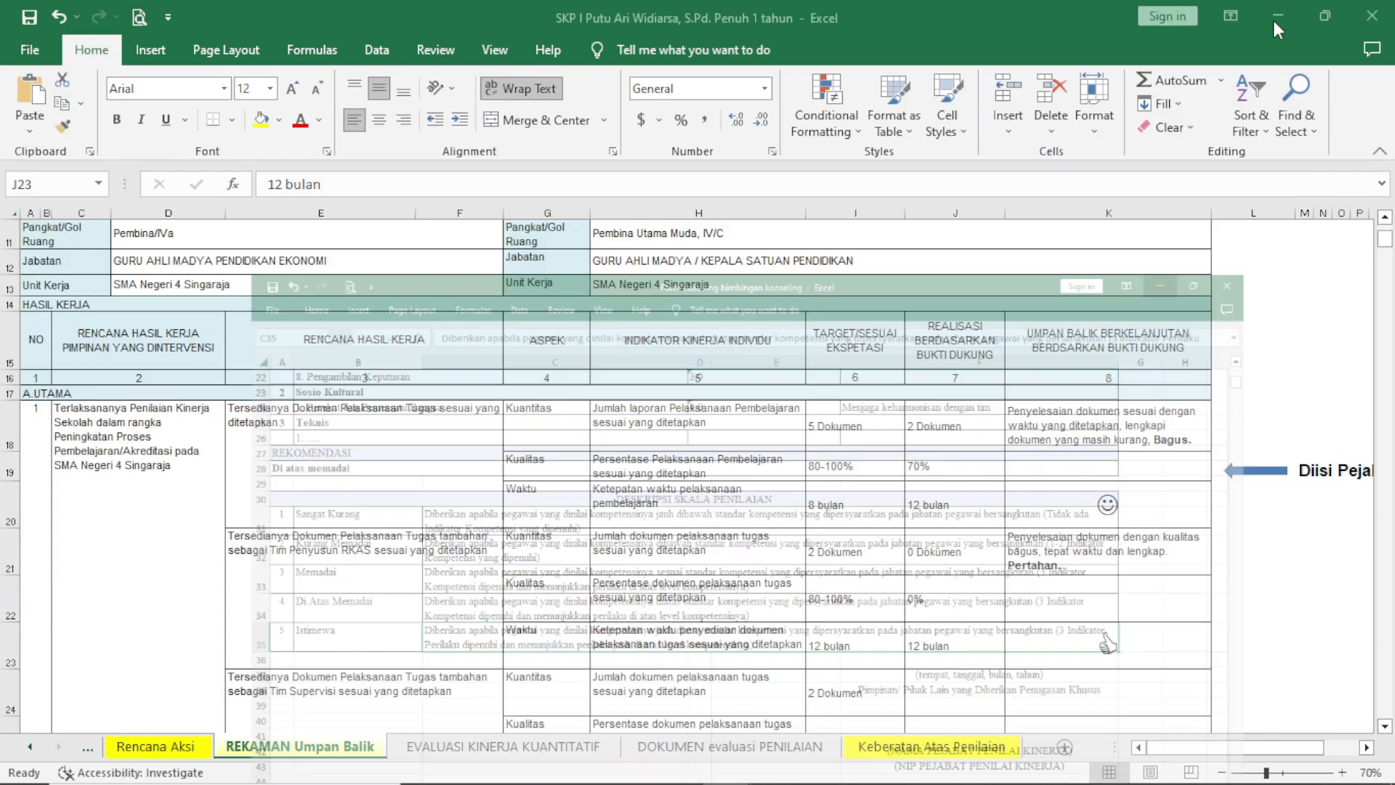
left_click(770, 244)
left_click(739, 277)
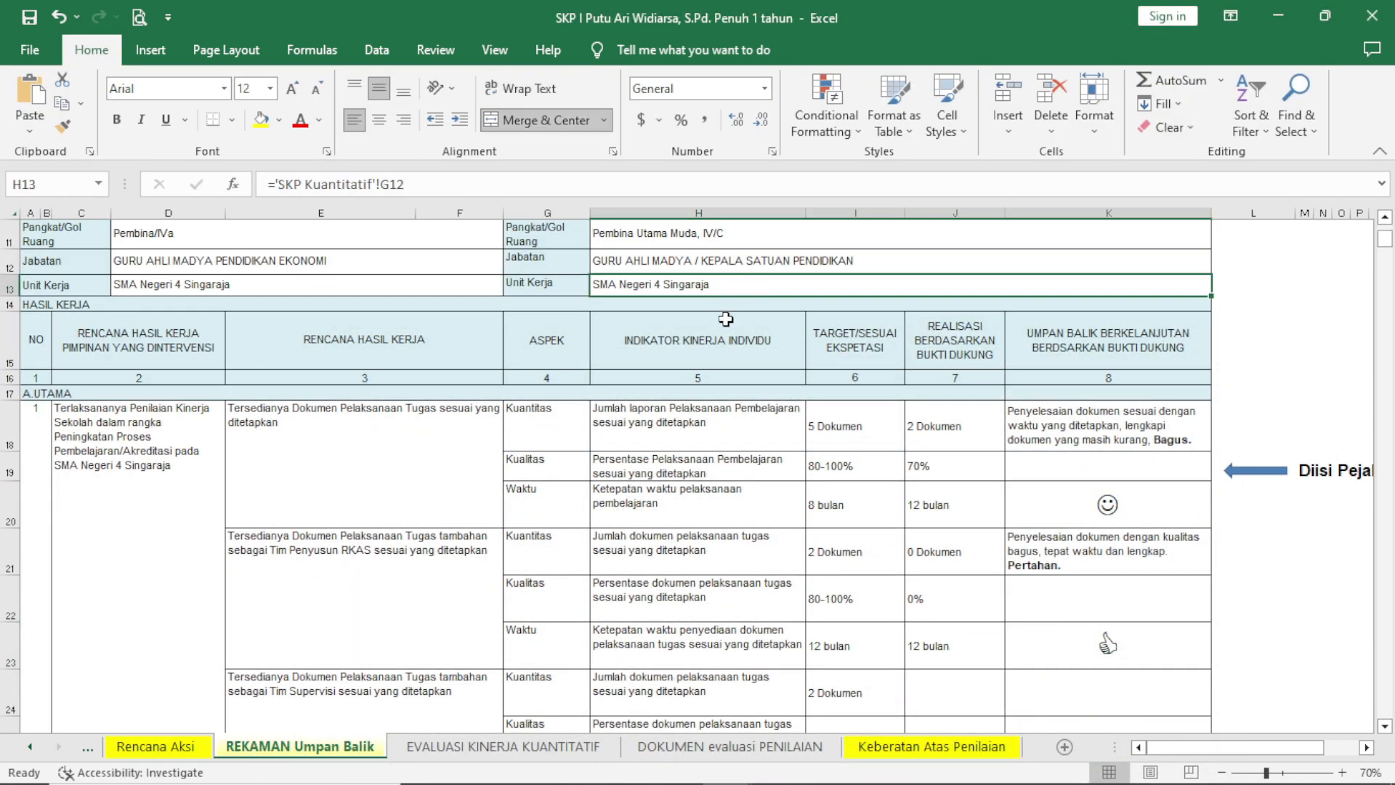
left_click(730, 329)
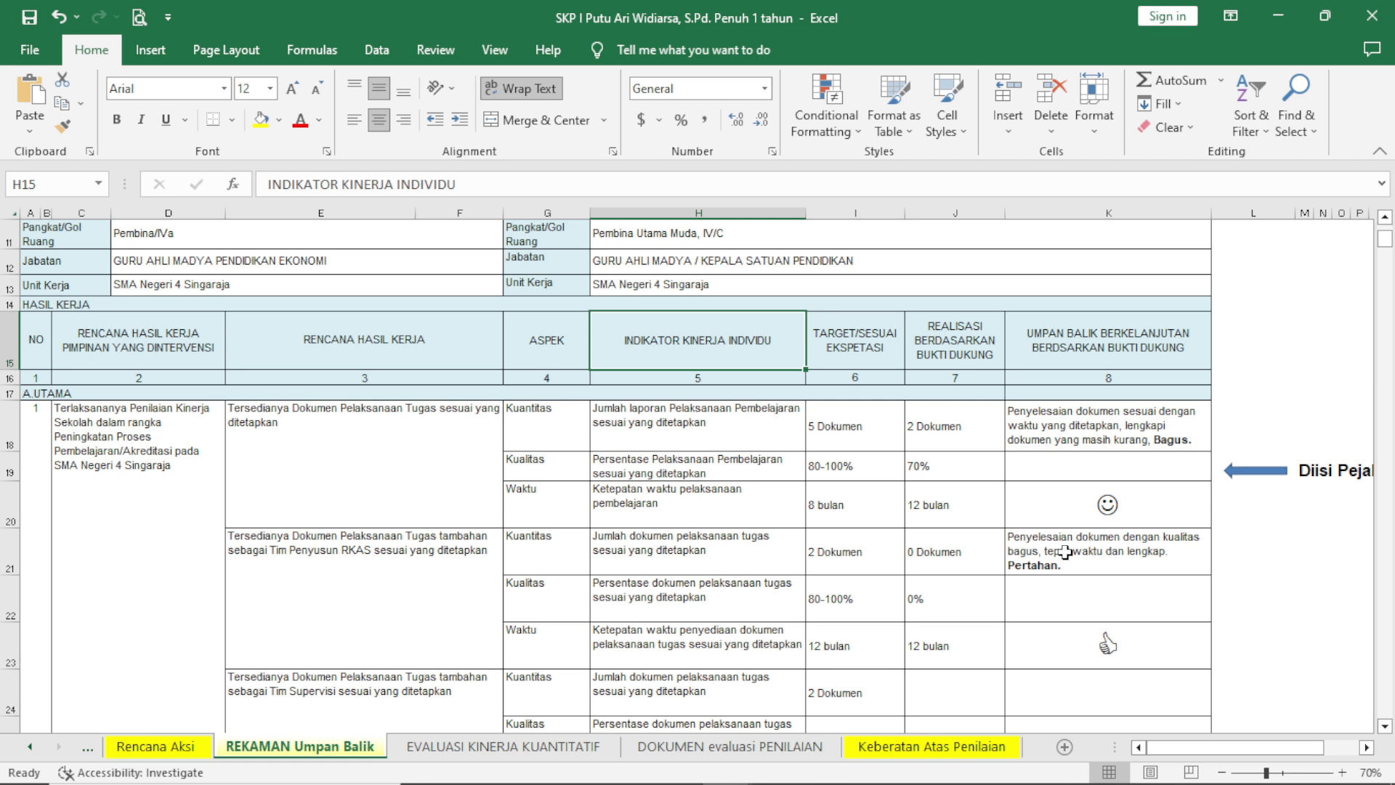
Open the DOKUMEN evaluasi PENILAIAN sheet and review its identity sections and EVALUASI KINERJA ratings.
left_click(730, 747)
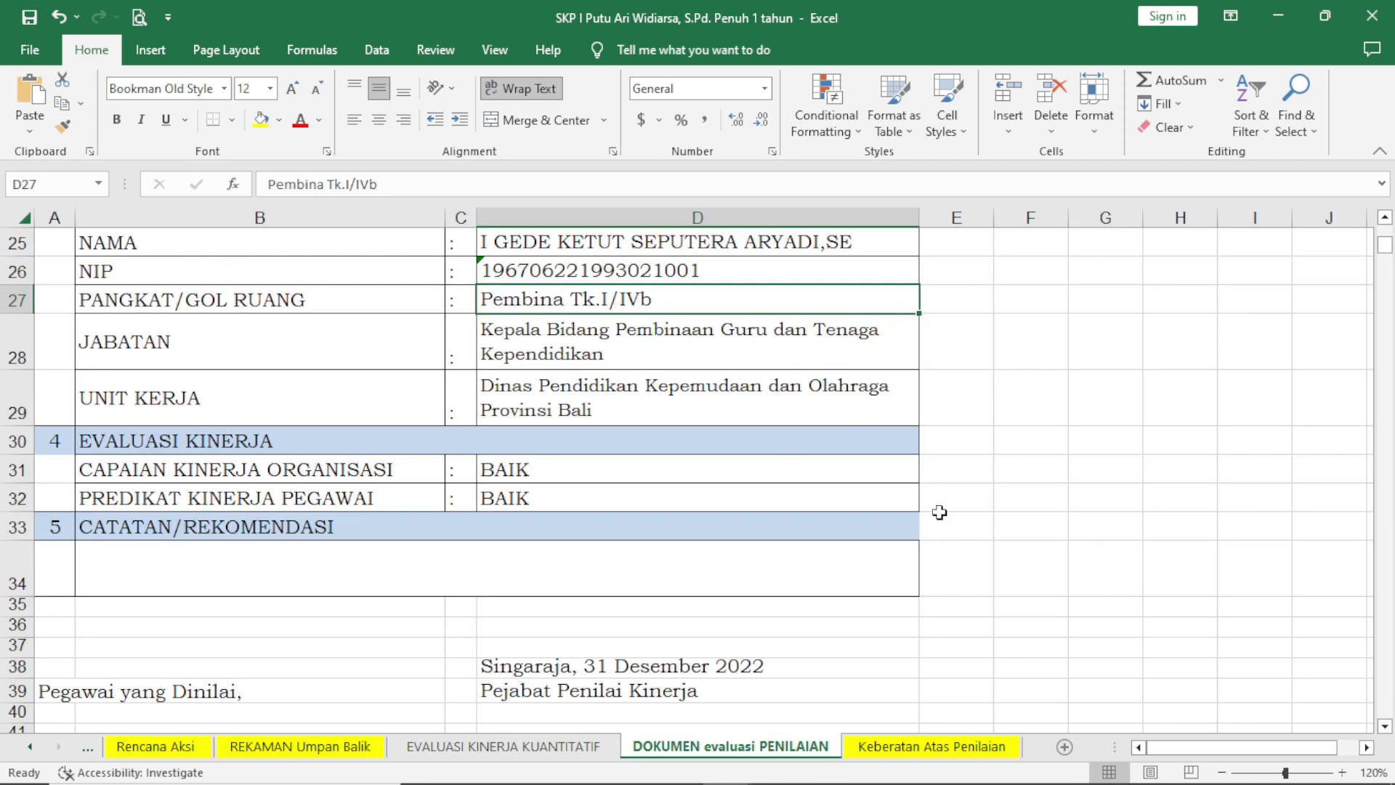
scroll(1054, 393, "down", 1)
scroll(1049, 371, "up", 2)
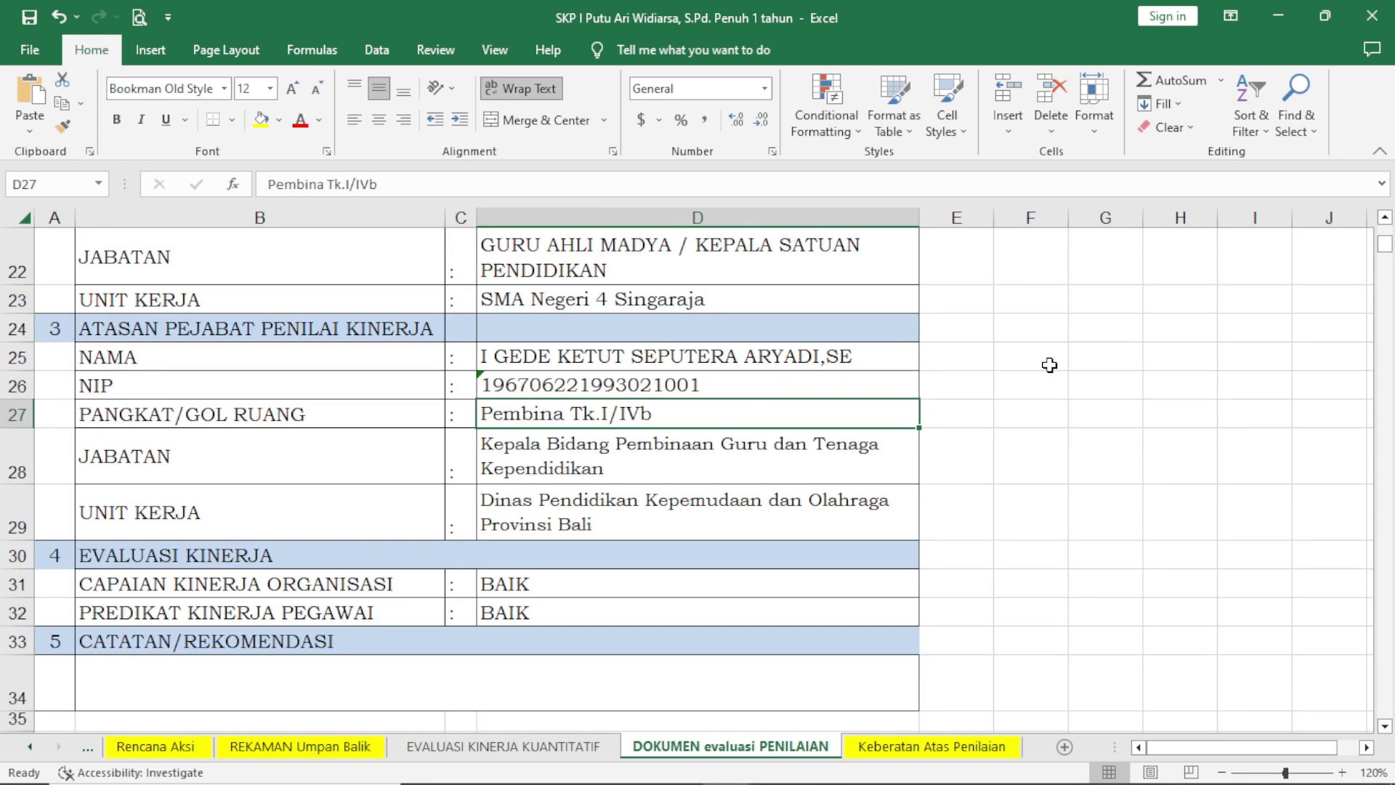
scroll(1050, 365, "up", 7)
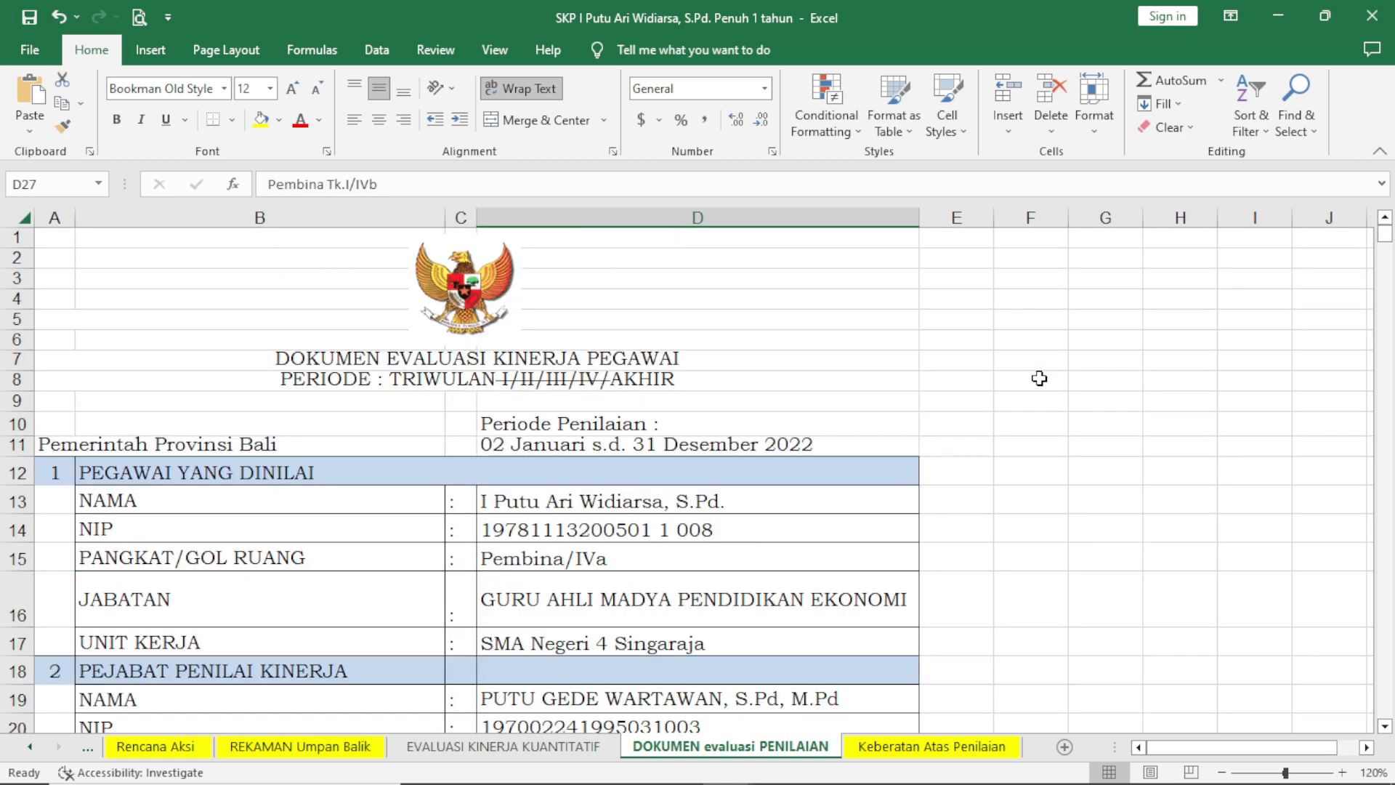